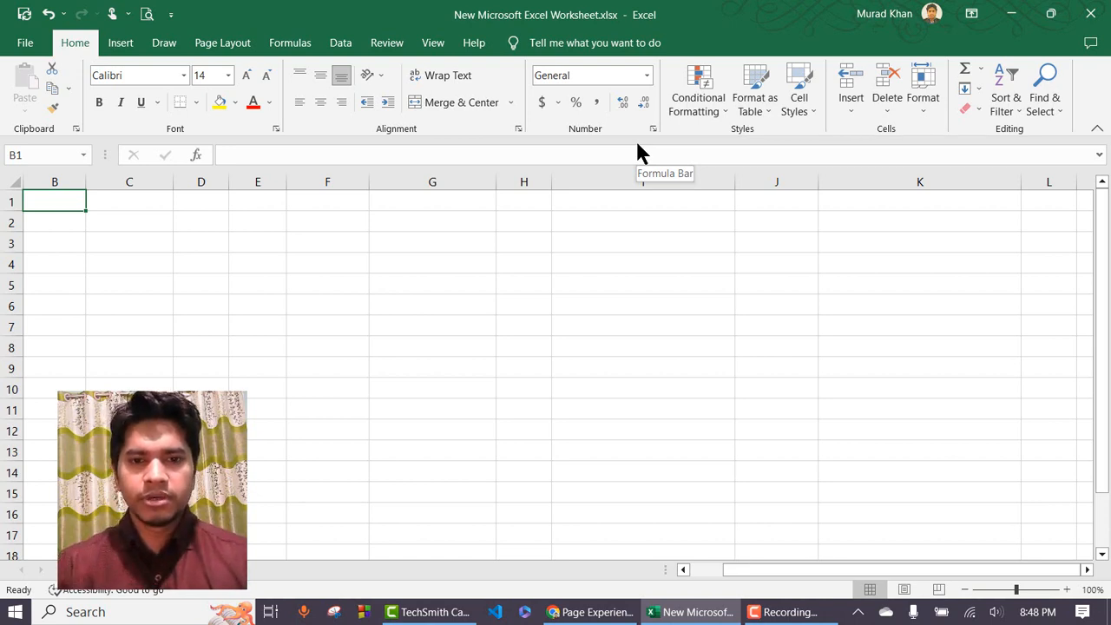
Browse the Home tab's Number Format list, scrolling through the available formats.
click(23, 50)
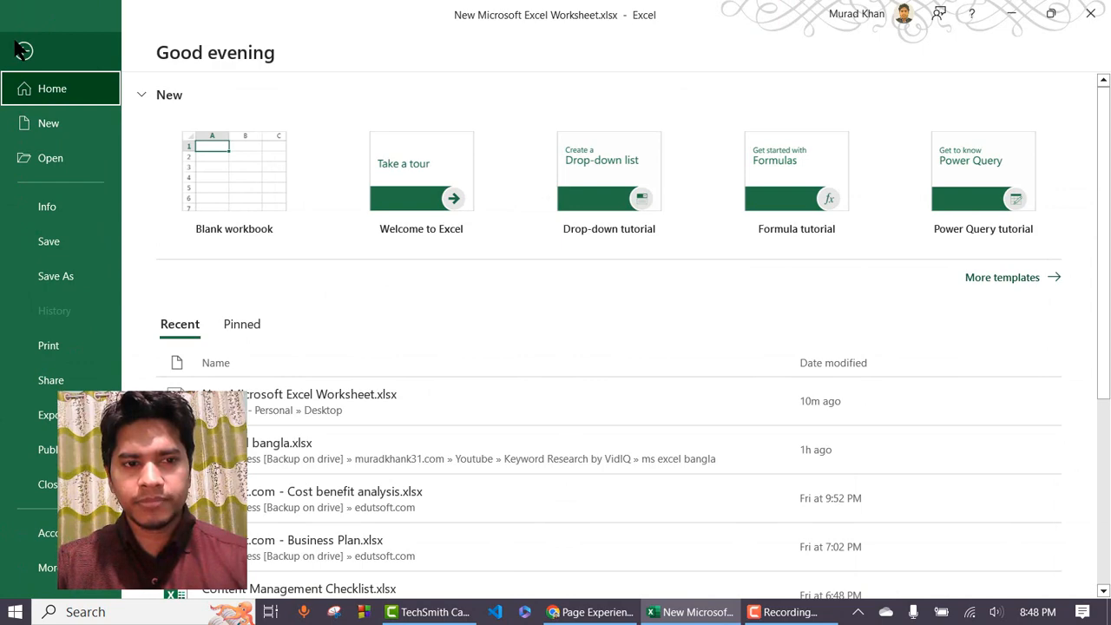
click(23, 50)
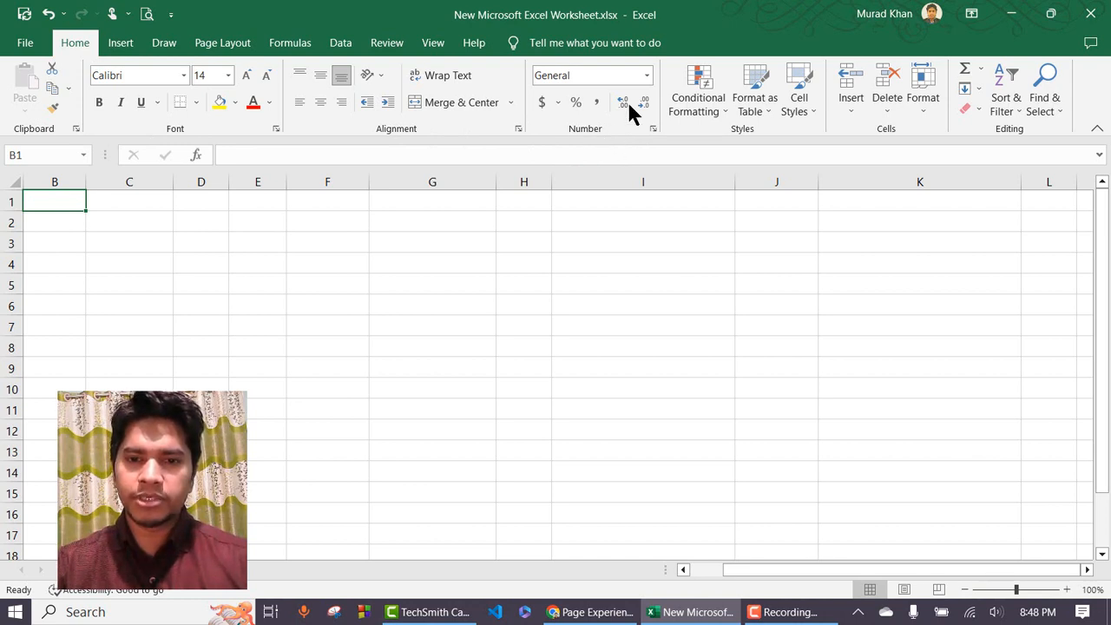
click(648, 77)
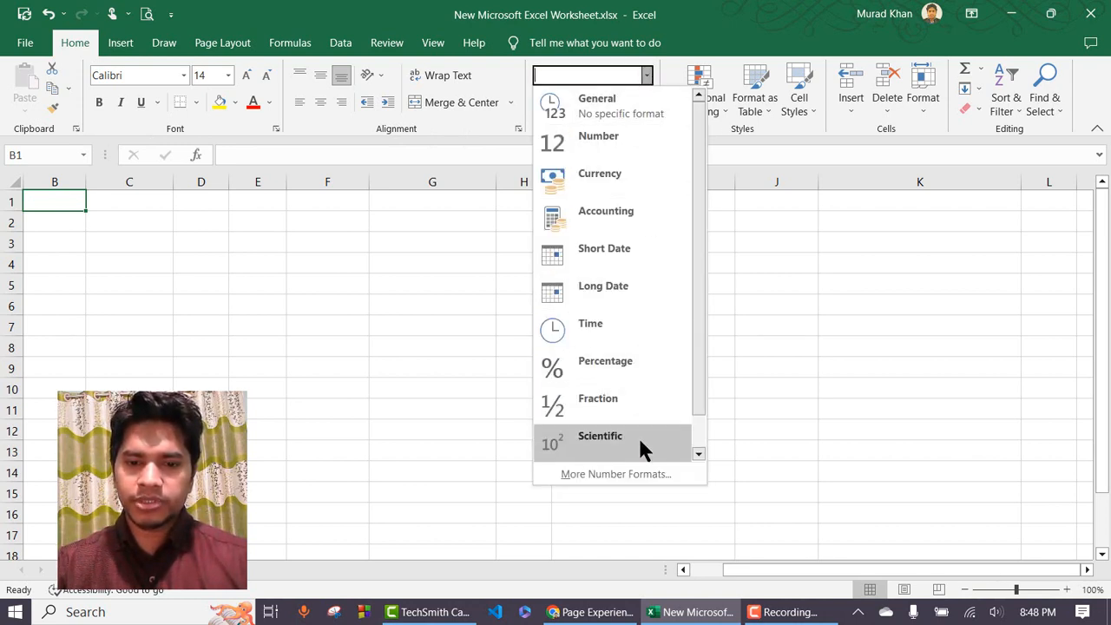
scroll(656, 276, down, 1)
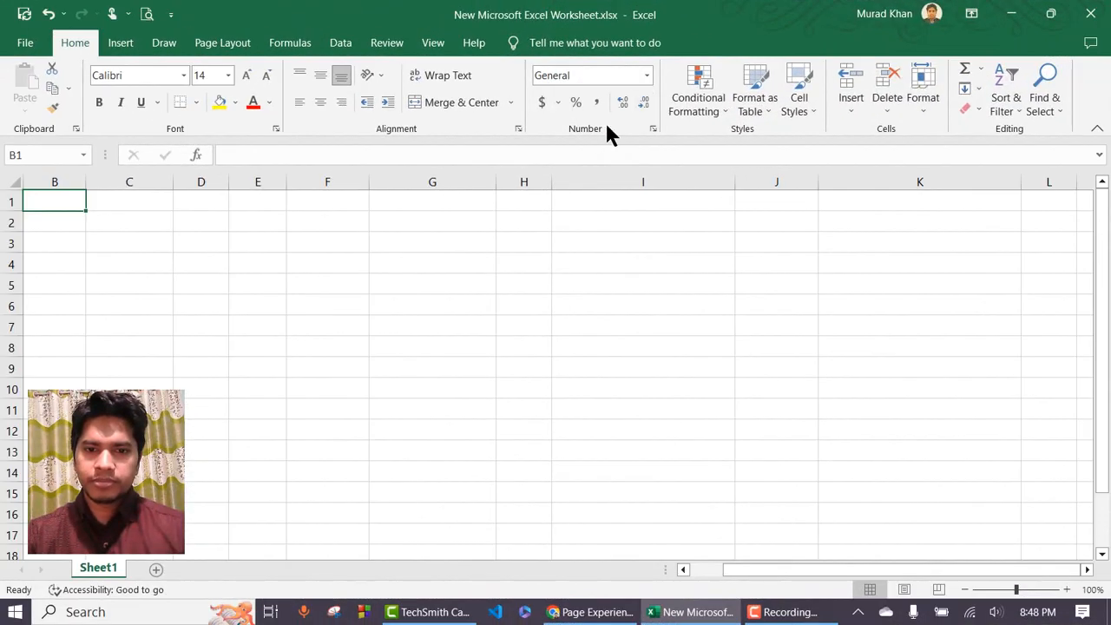
click(647, 77)
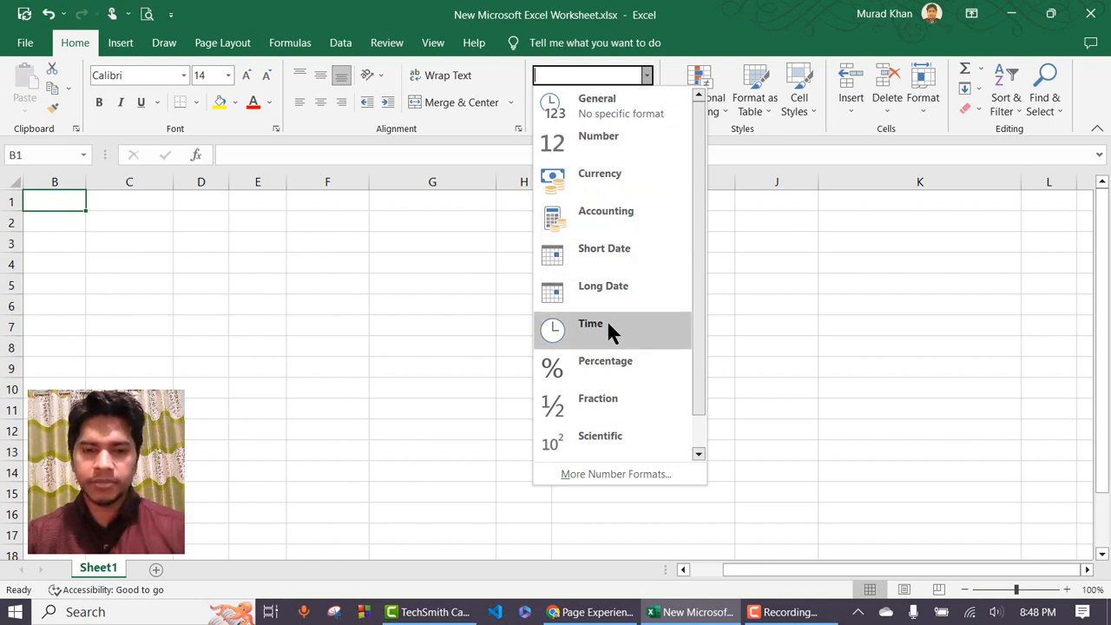
scroll(618, 402, down, 1)
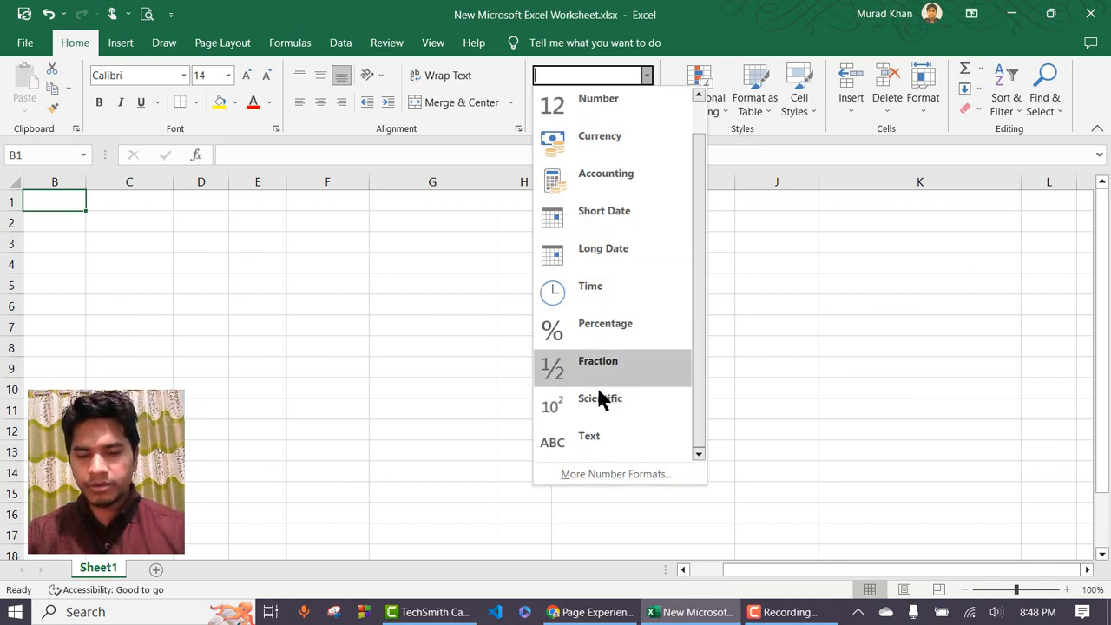
In Format Cells, review the Number through Custom categories, then cancel back on General.
click(600, 474)
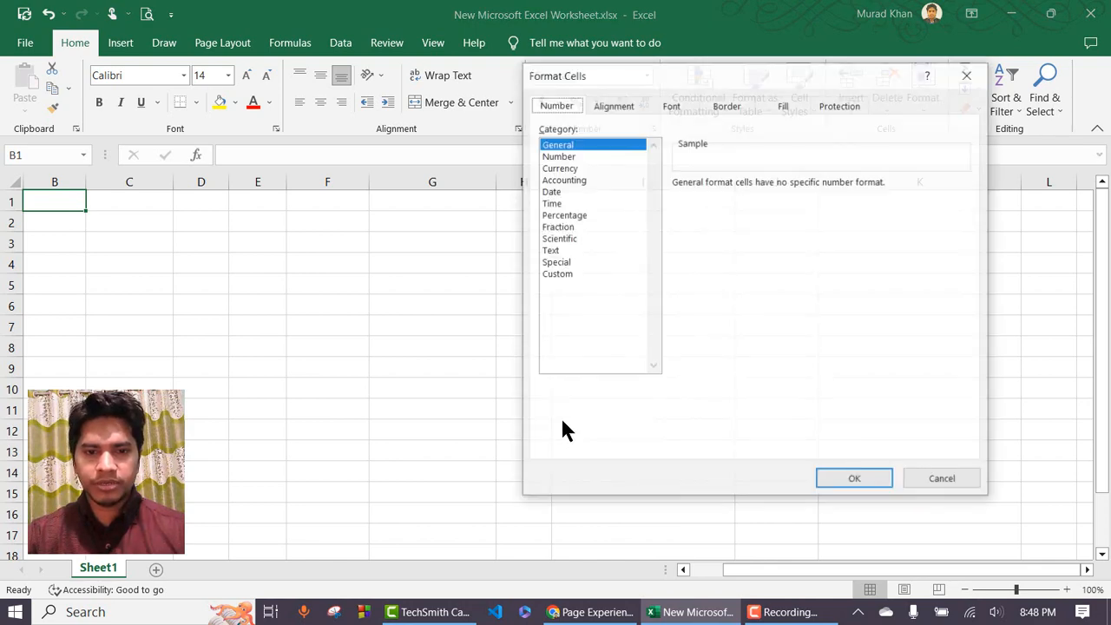
click(574, 156)
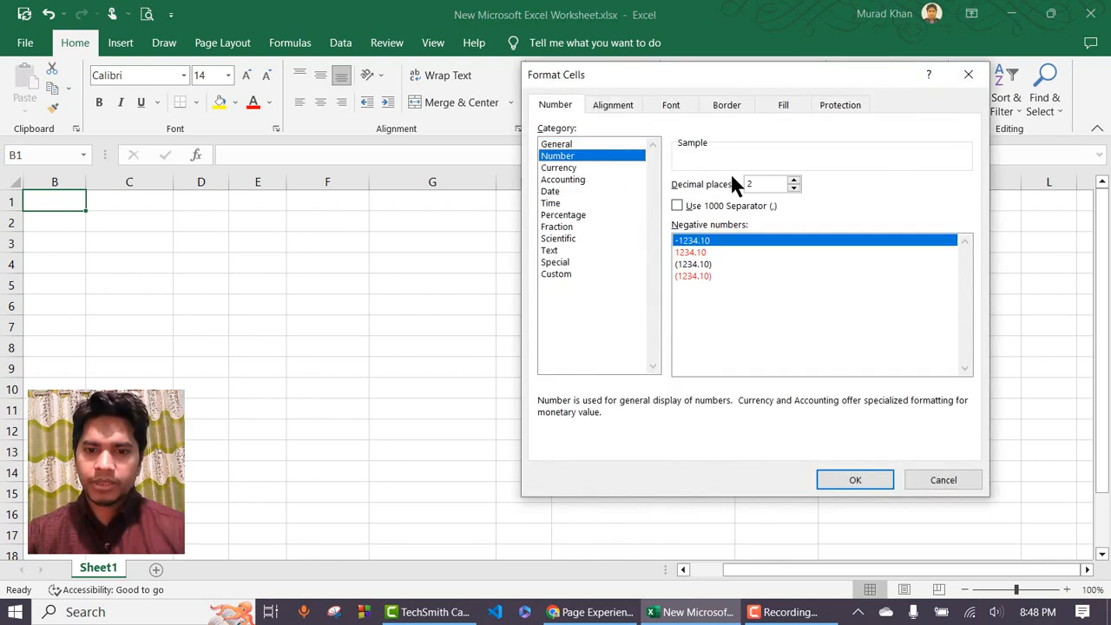
click(566, 168)
click(566, 178)
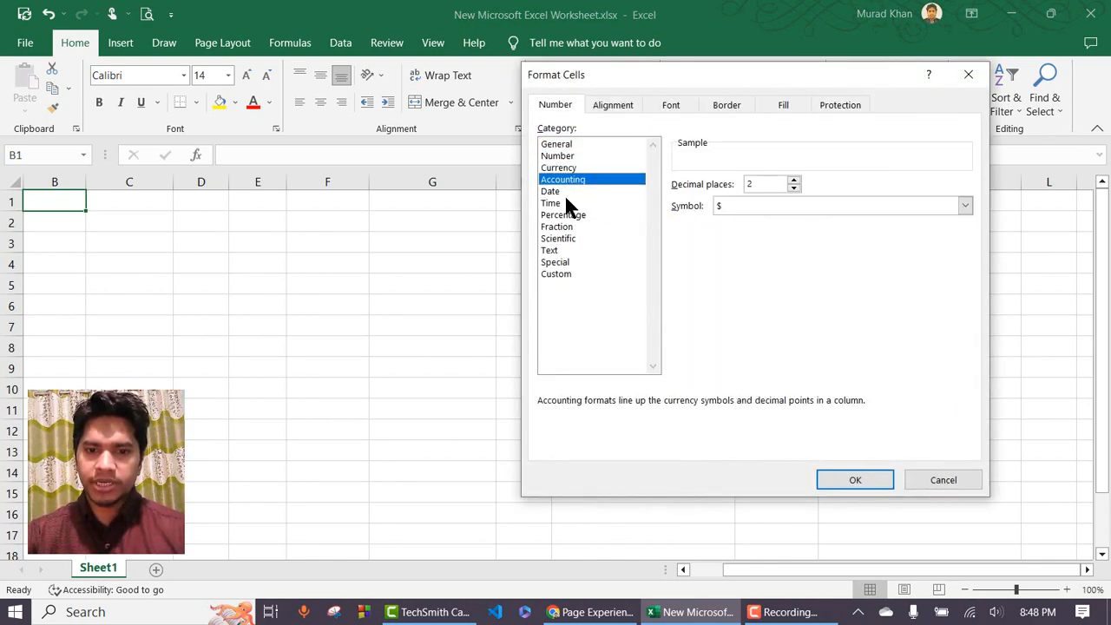
click(565, 193)
click(560, 215)
click(558, 238)
click(557, 262)
click(556, 275)
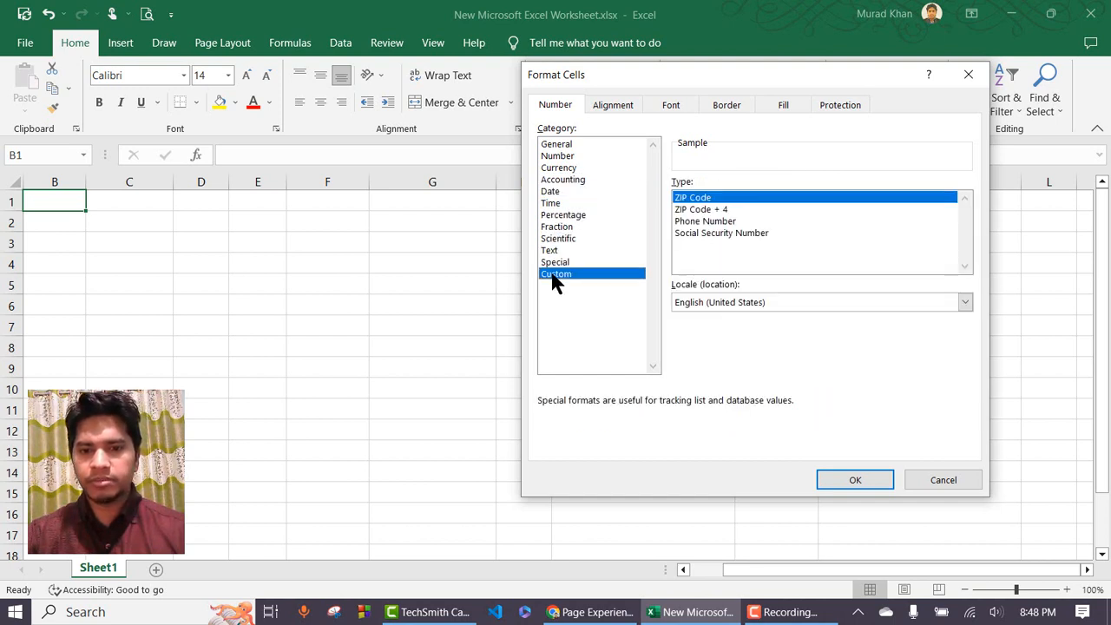
click(556, 145)
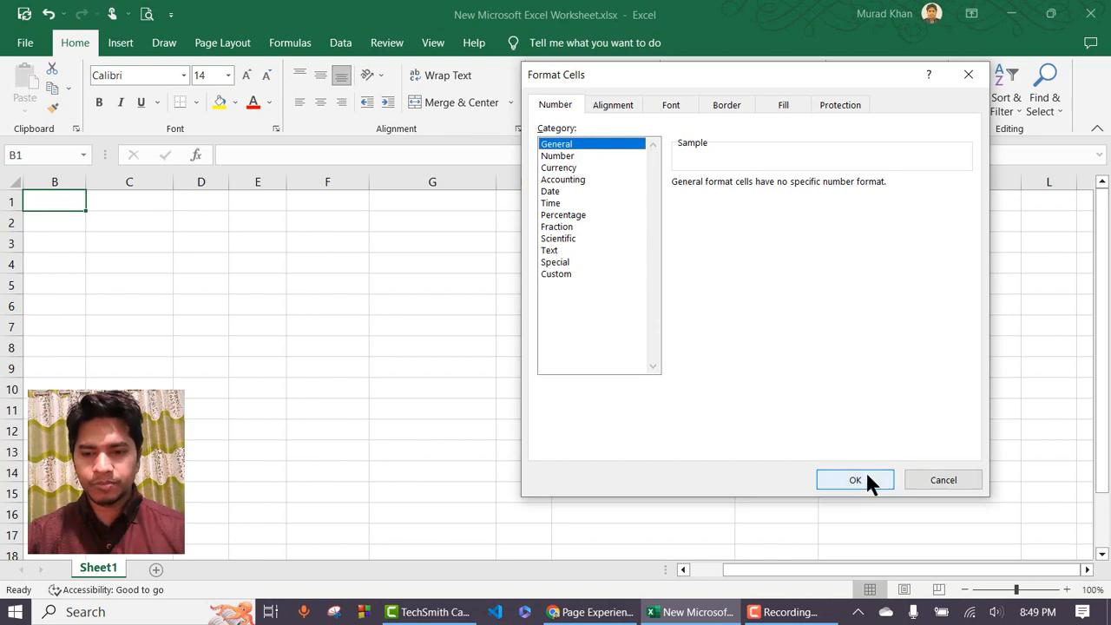
click(924, 480)
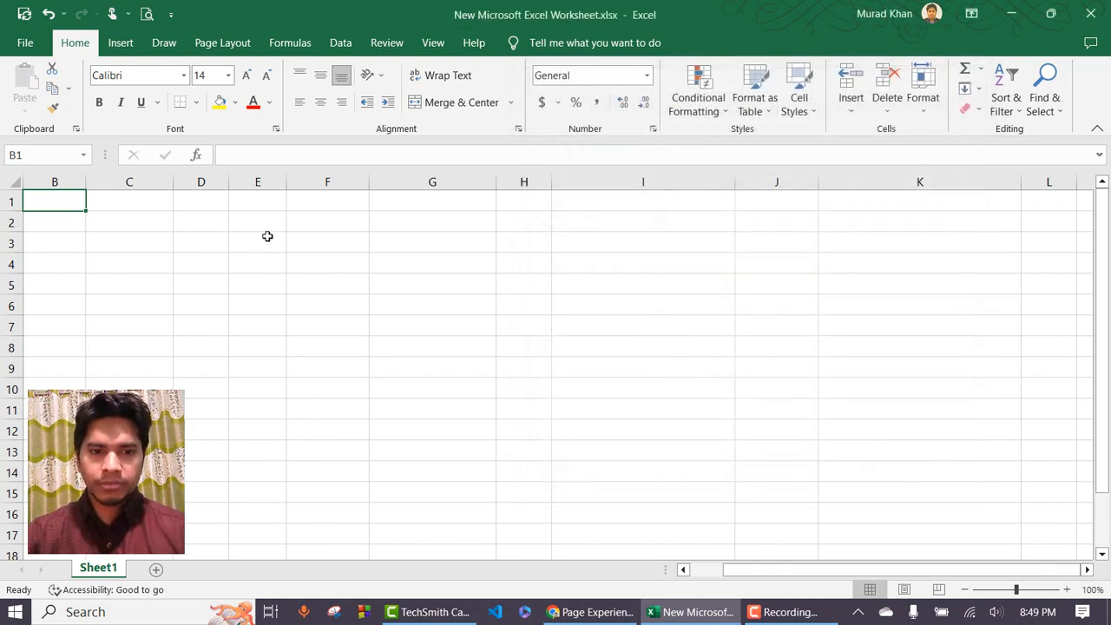
Enter 100 in F2, 2500 in G2 and 10 in H2.
click(314, 223)
text(100)
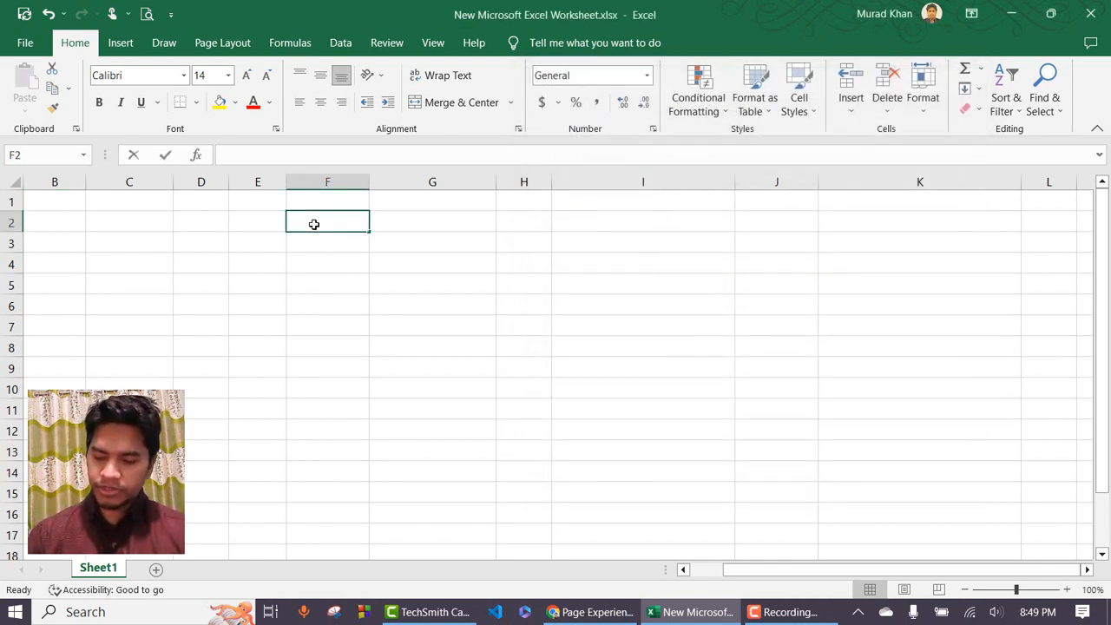
key(Tab)
text(2500)
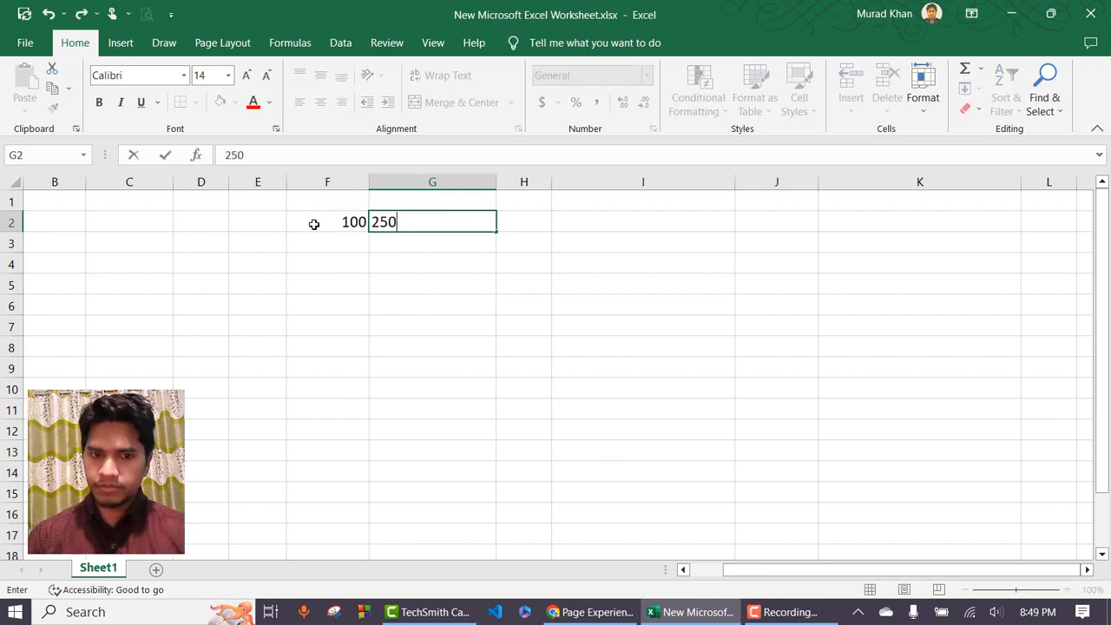
key(Tab)
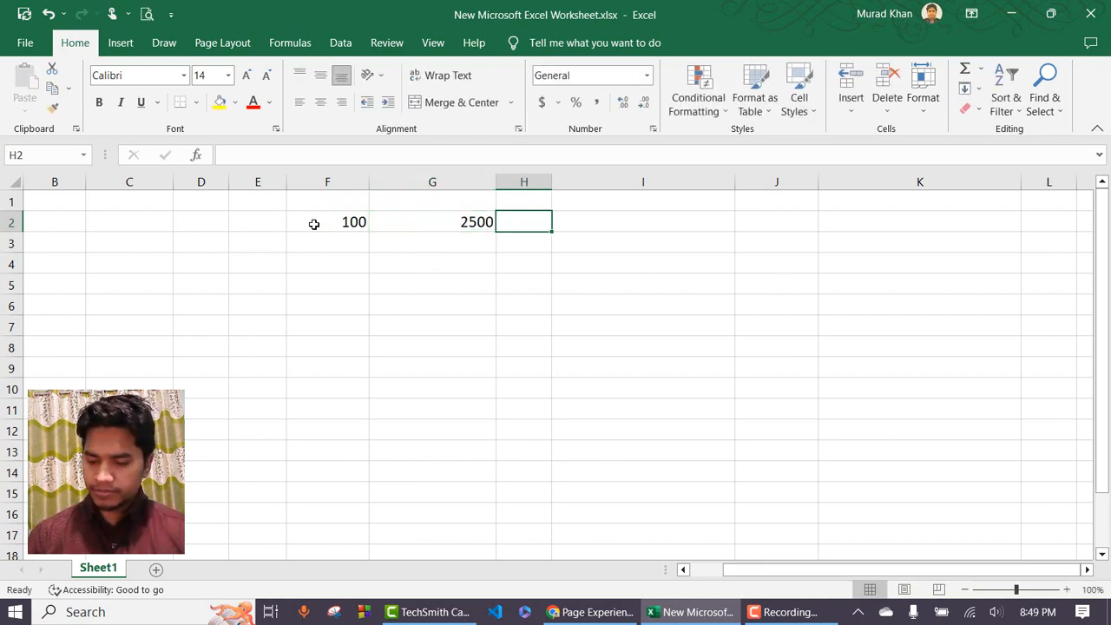
text(10)
key(Return)
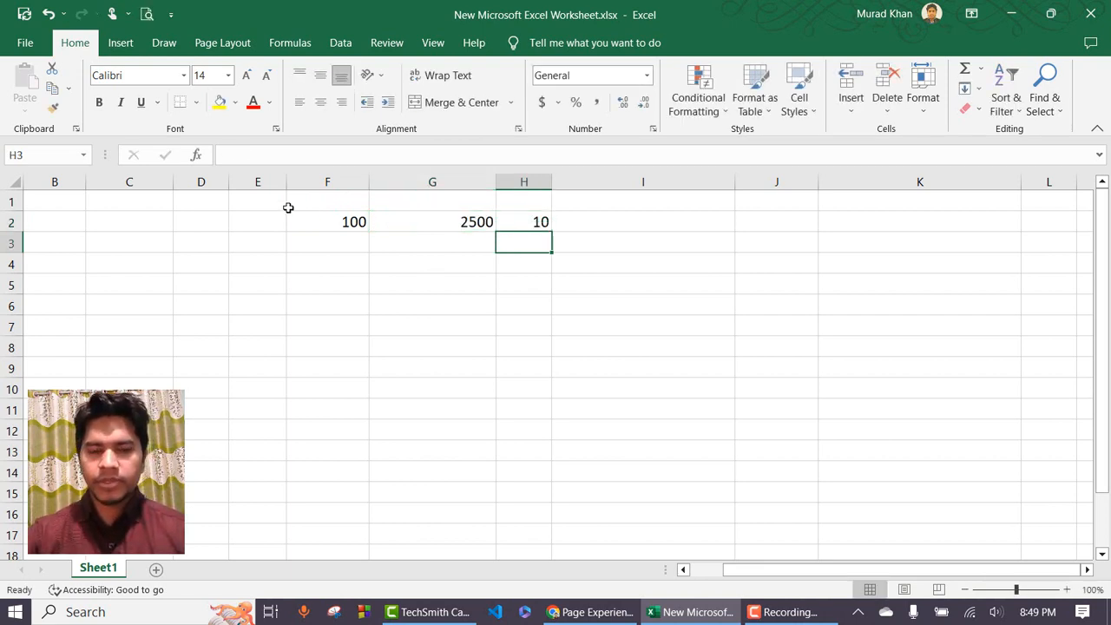
Select the range F2:H2 holding the three sample numbers.
drag(325, 220, 516, 220)
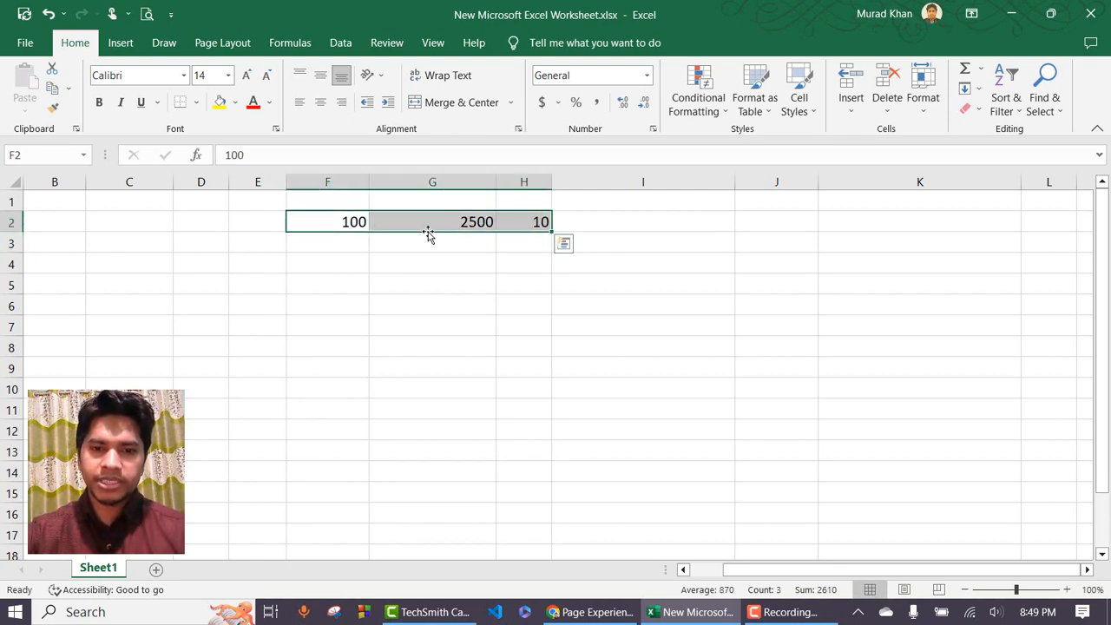
click(335, 223)
click(408, 218)
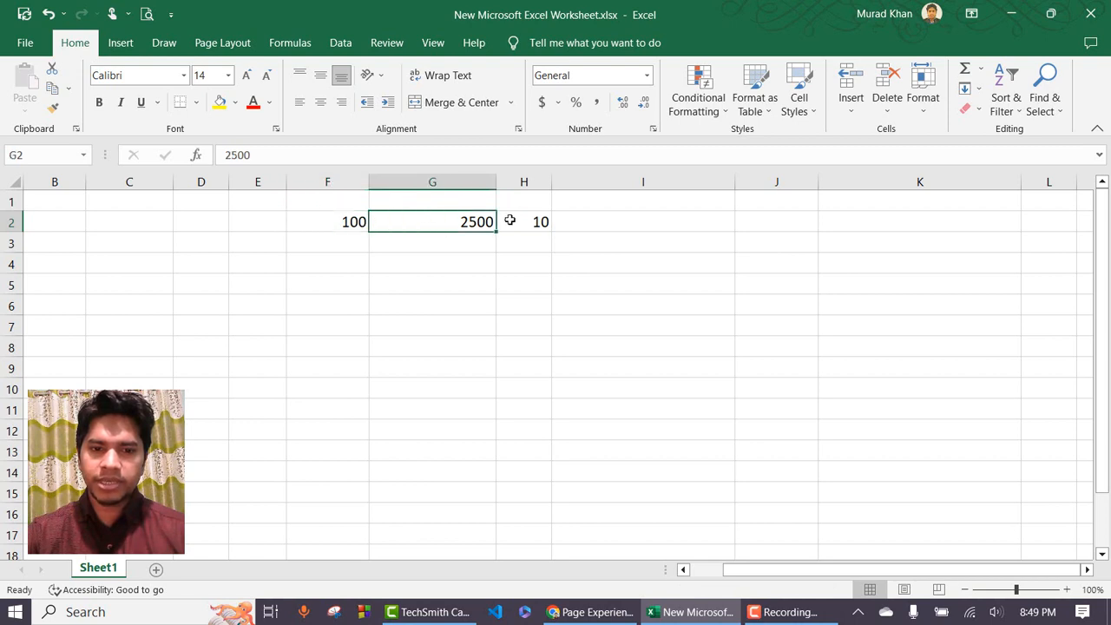
click(510, 219)
drag(321, 223, 512, 221)
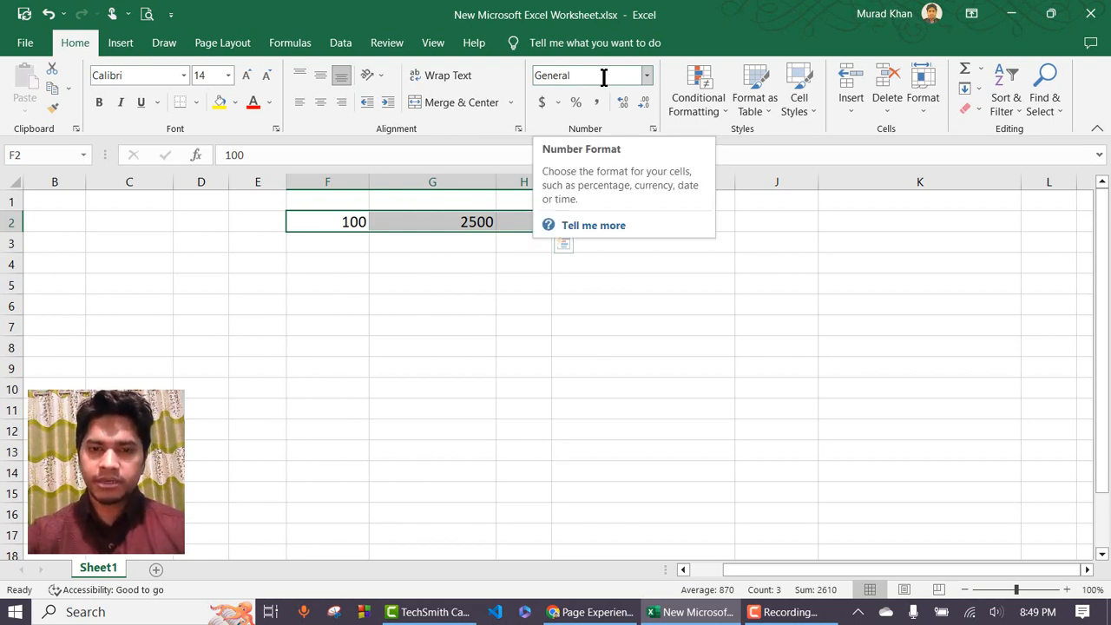
Apply the Number format to F2 from the Number Format list, showing 100.00.
click(355, 221)
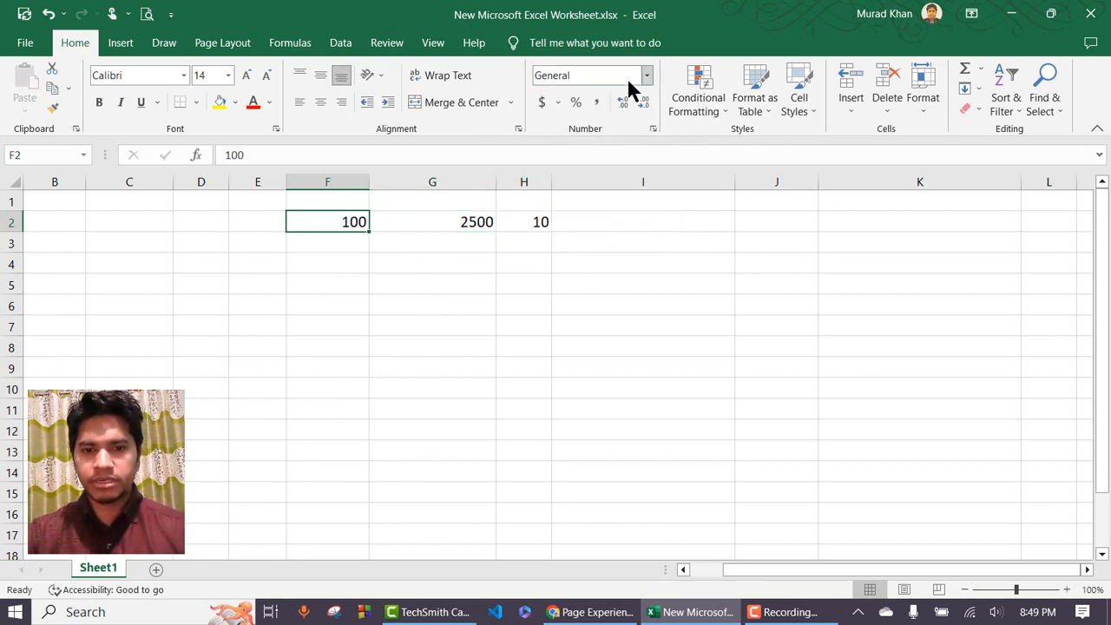
click(647, 78)
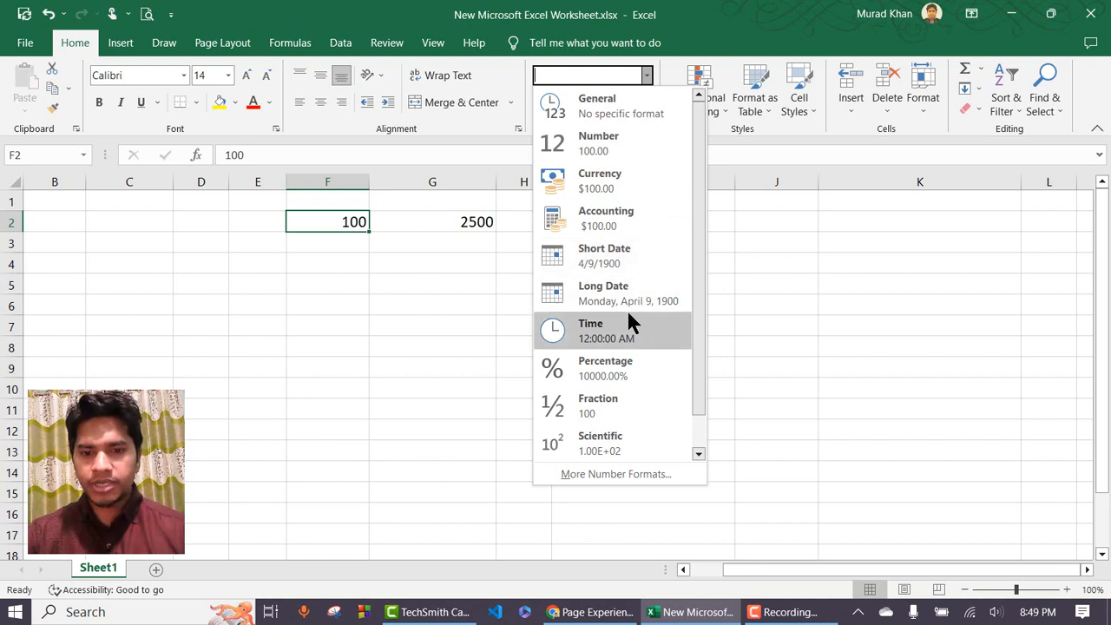
key(Escape)
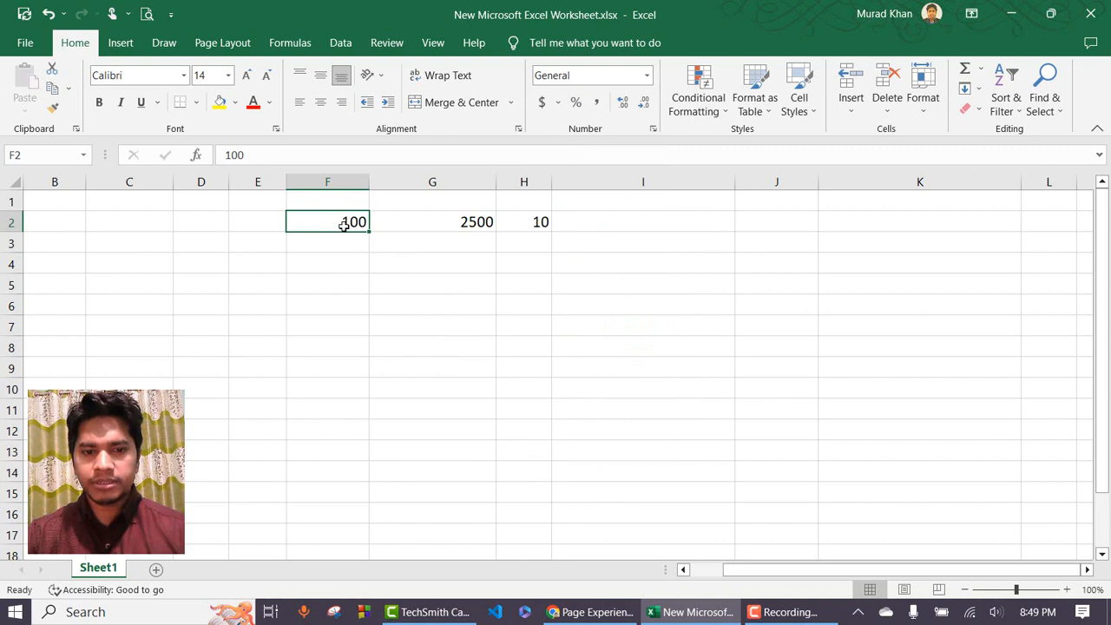
click(647, 77)
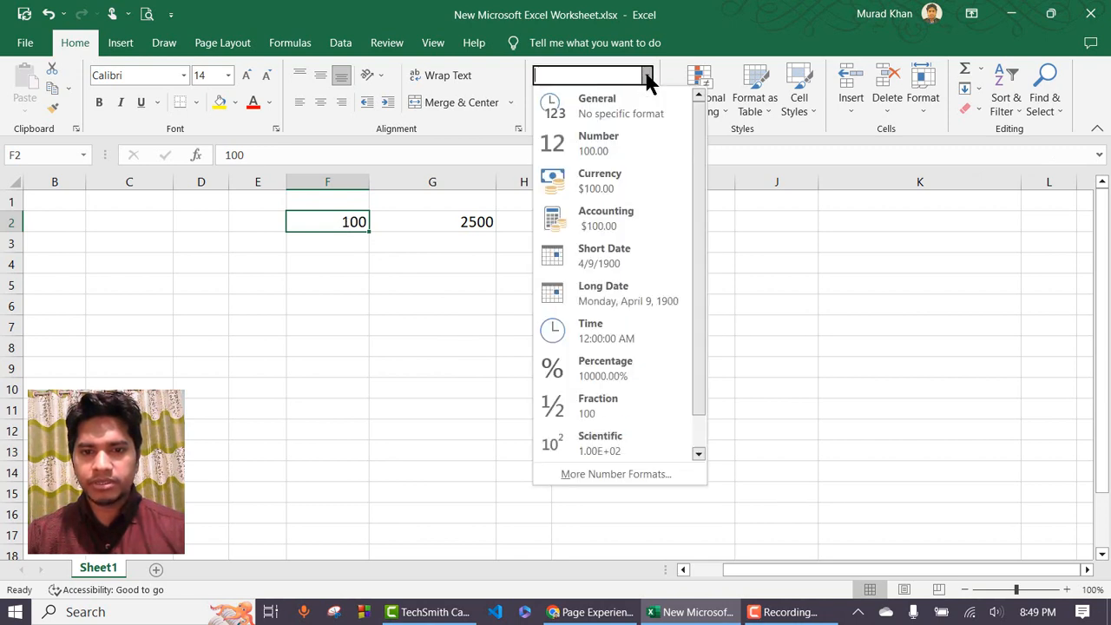
key(Escape)
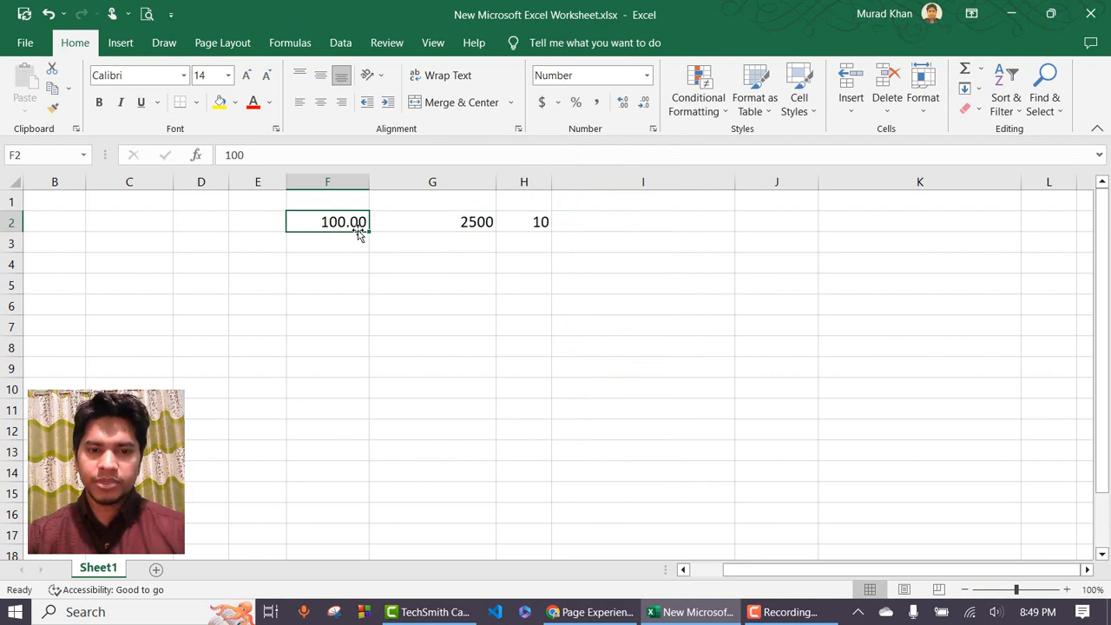
click(646, 77)
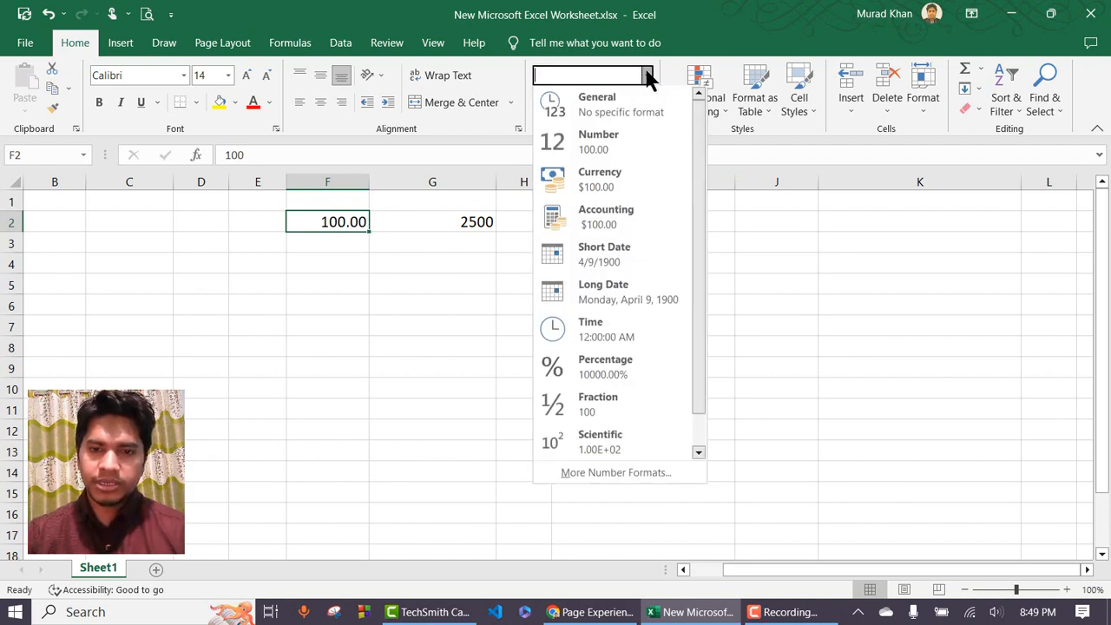
Set F2's Number format to 1 decimal place in Format Cells, so it reads 100.0.
click(616, 474)
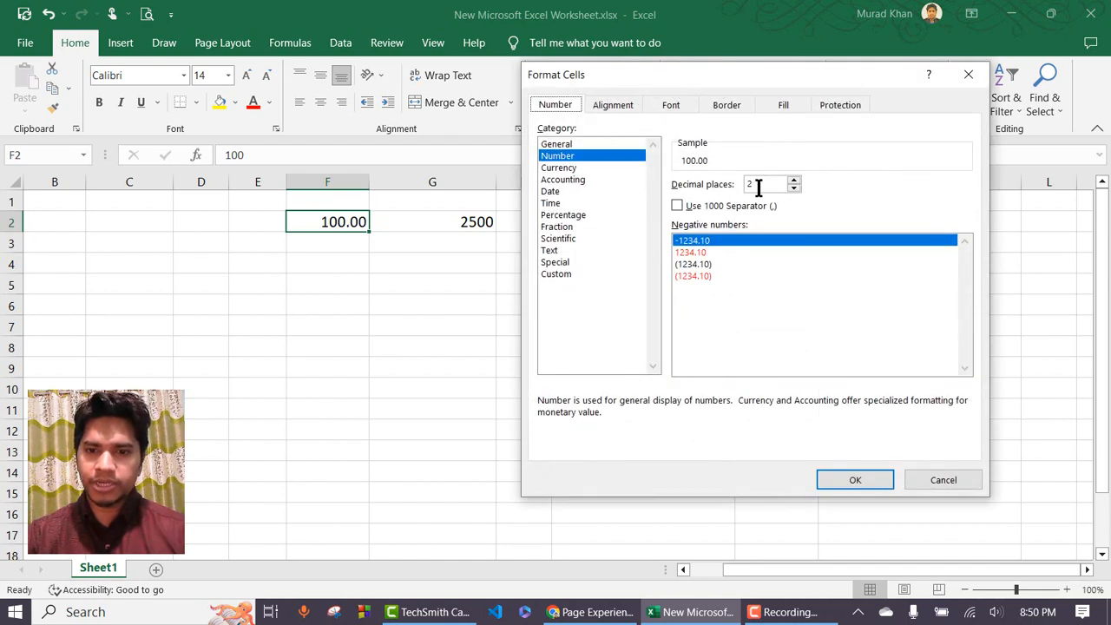
drag(699, 71, 726, 102)
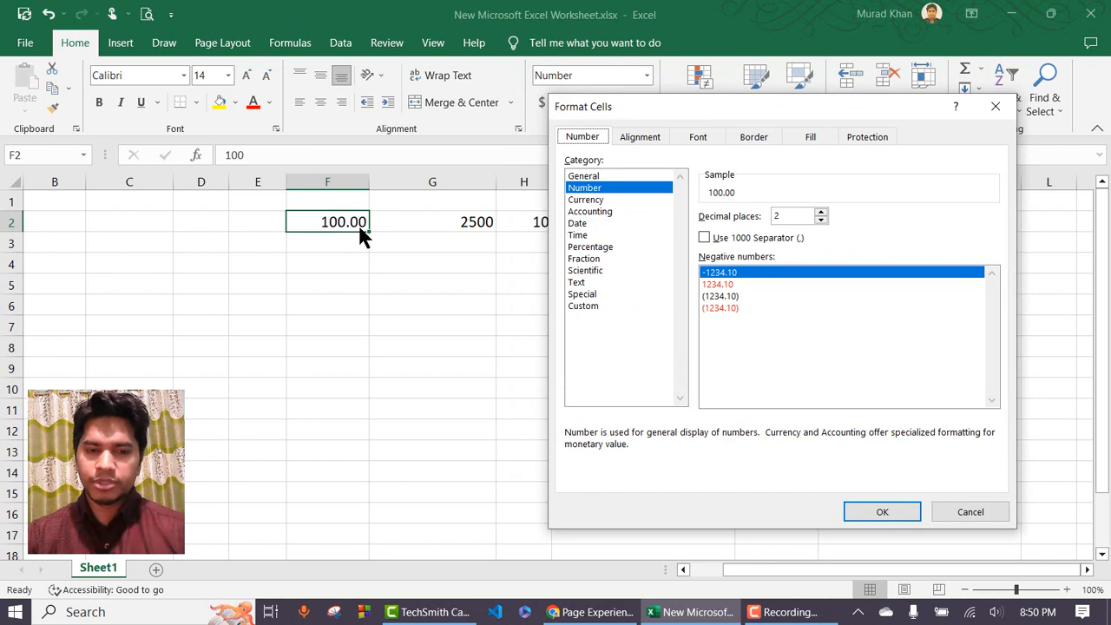
click(820, 219)
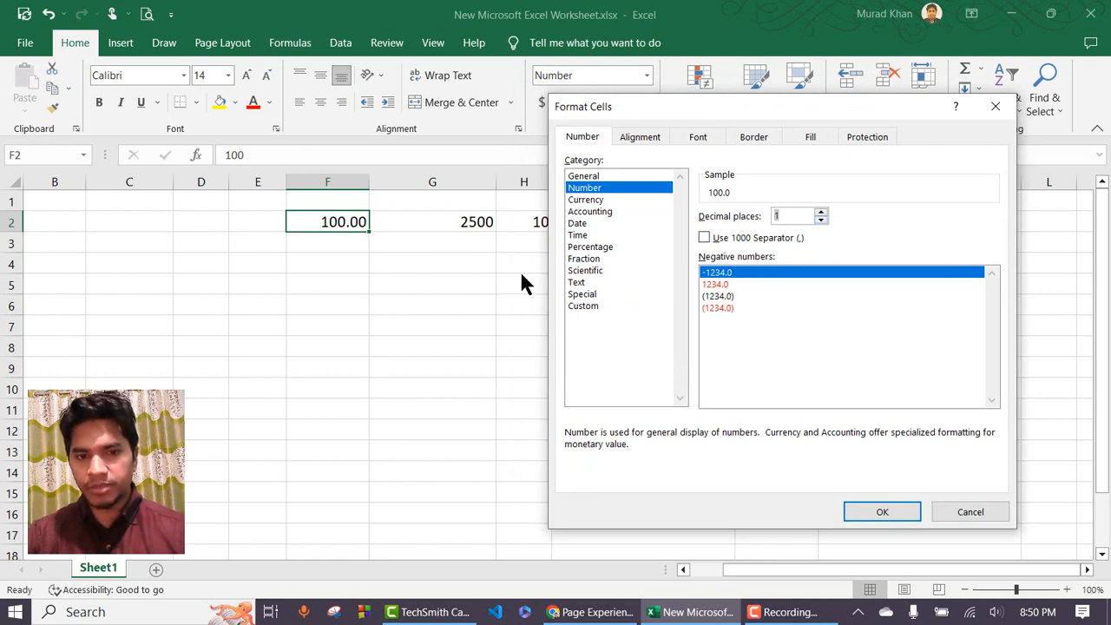
click(882, 511)
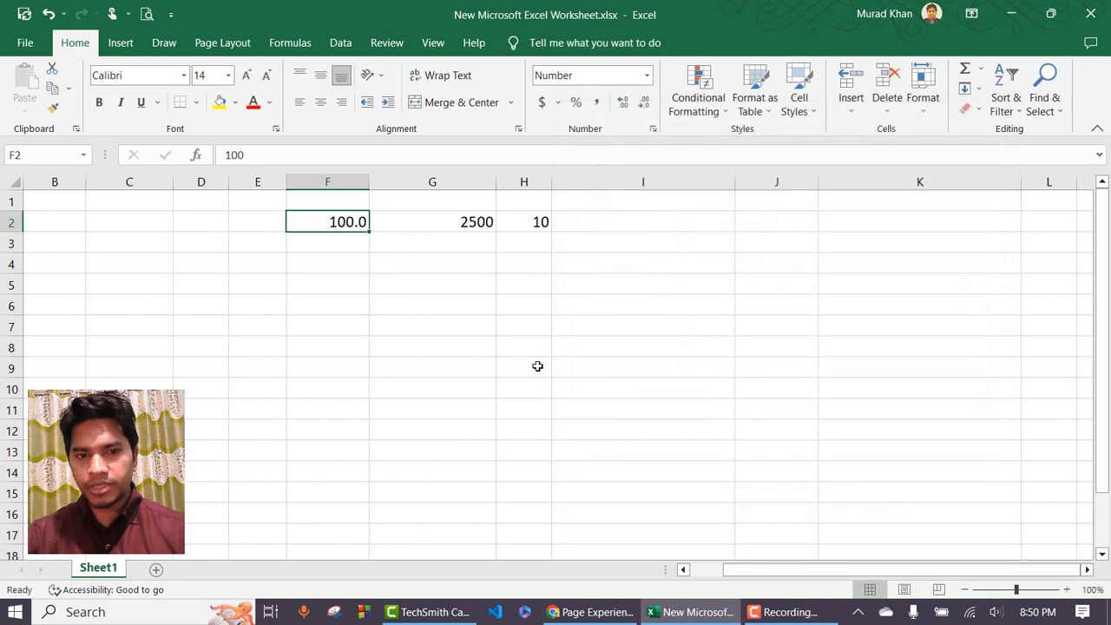
Show F2 with two decimal places and enter the new value 100.20.
click(643, 104)
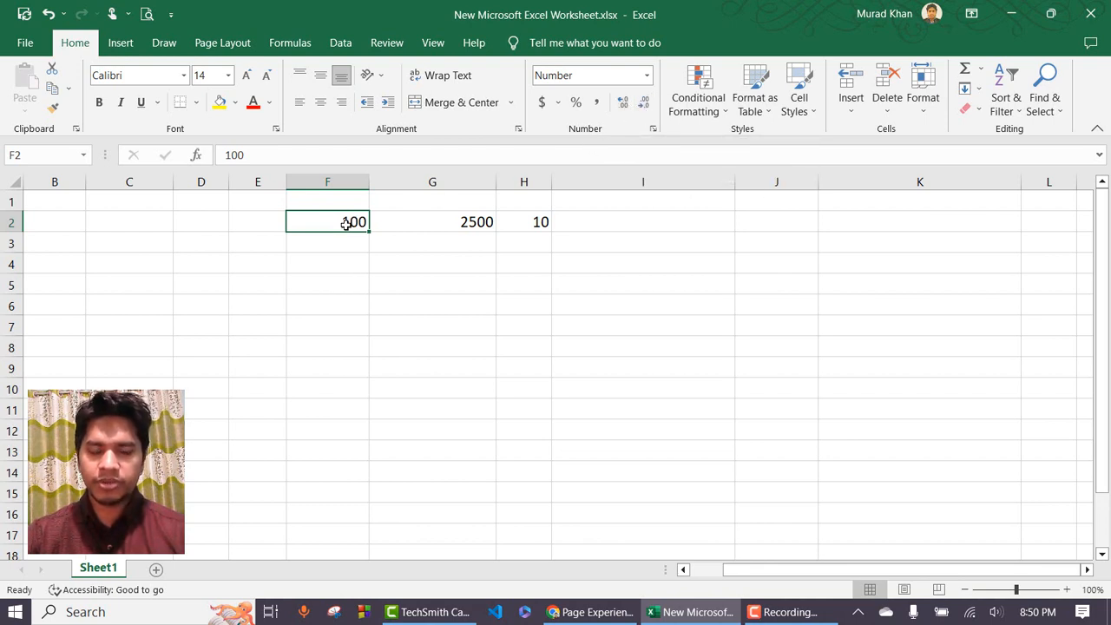
click(623, 103)
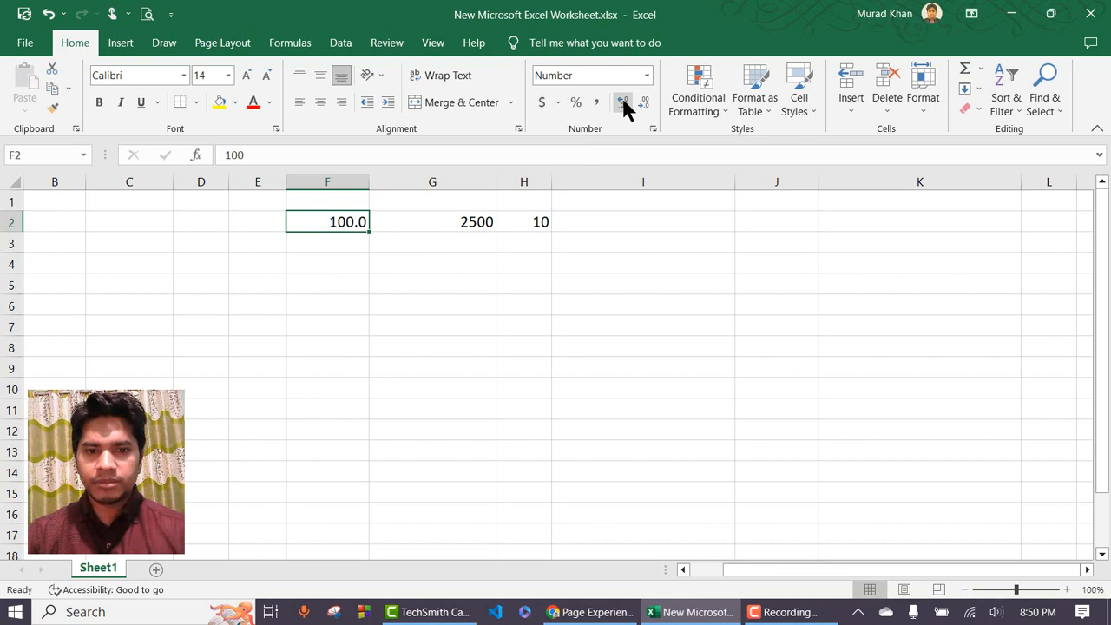
click(624, 103)
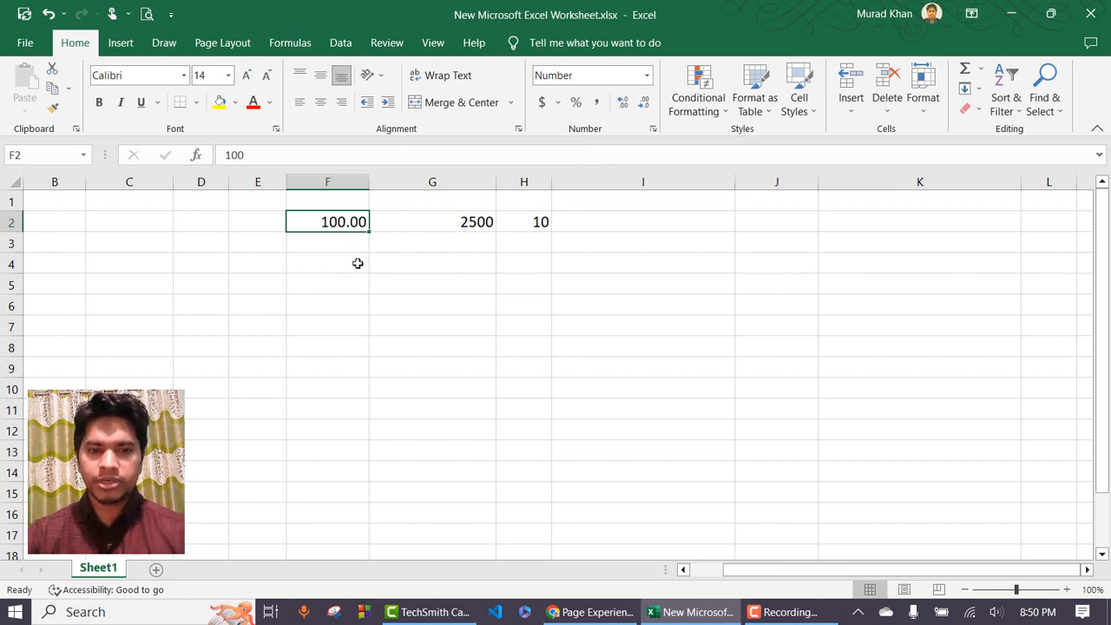
text(100.20)
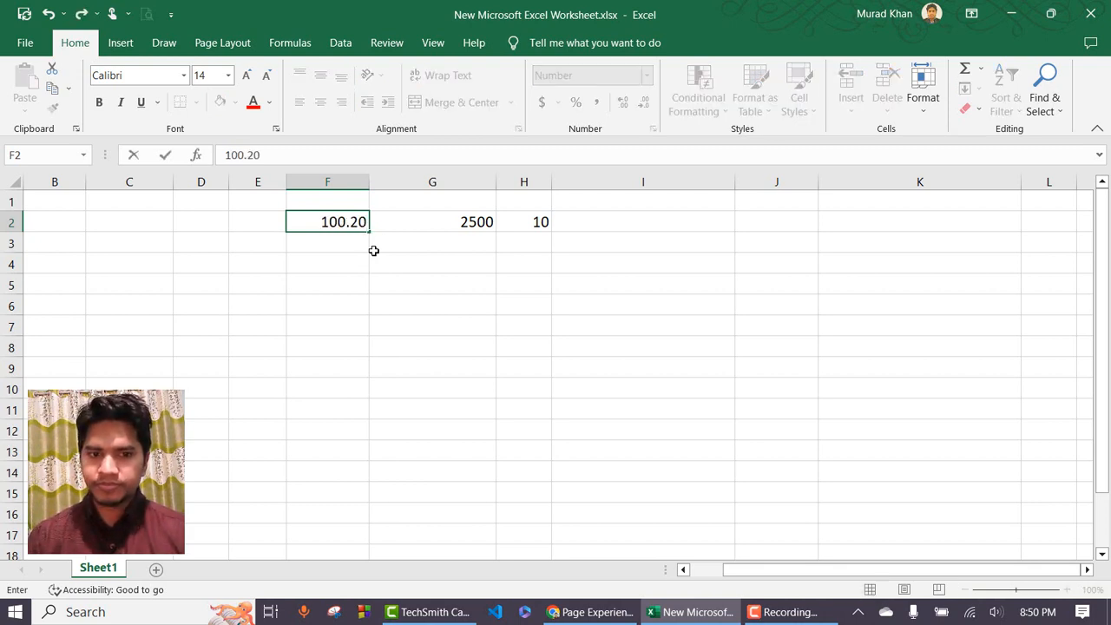
key(Return)
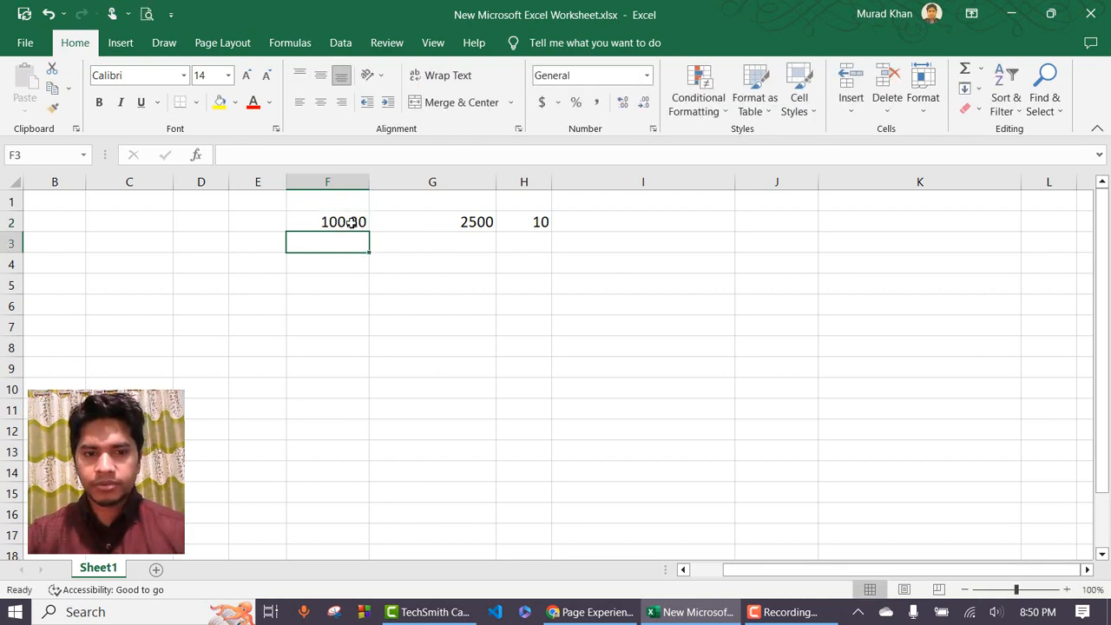
Decrease F2's decimal places to zero so it displays 100.
click(350, 224)
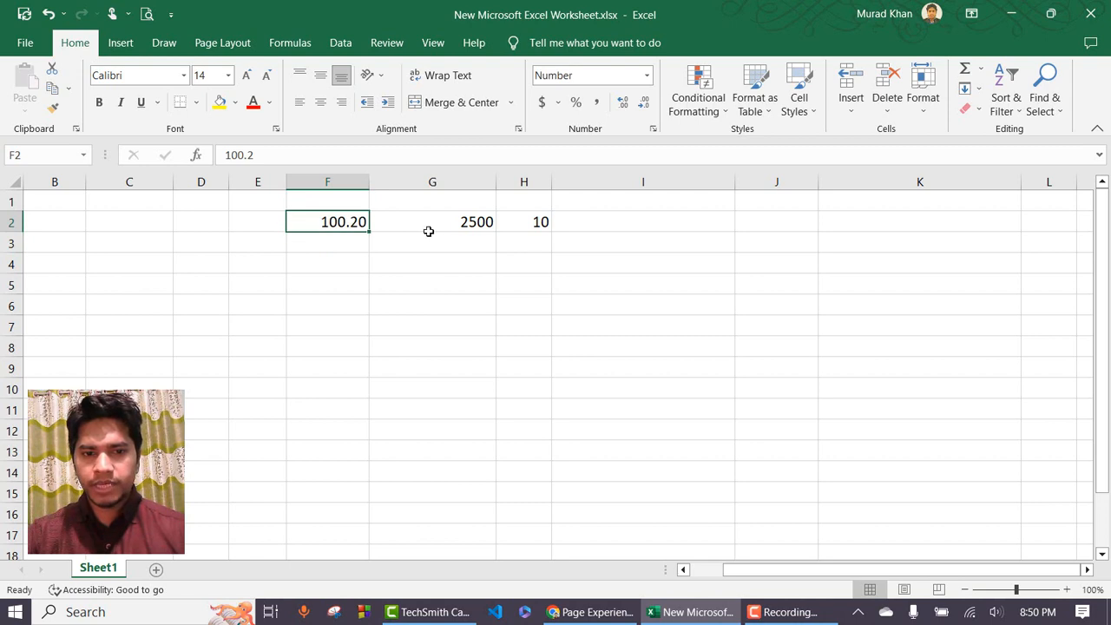
click(644, 102)
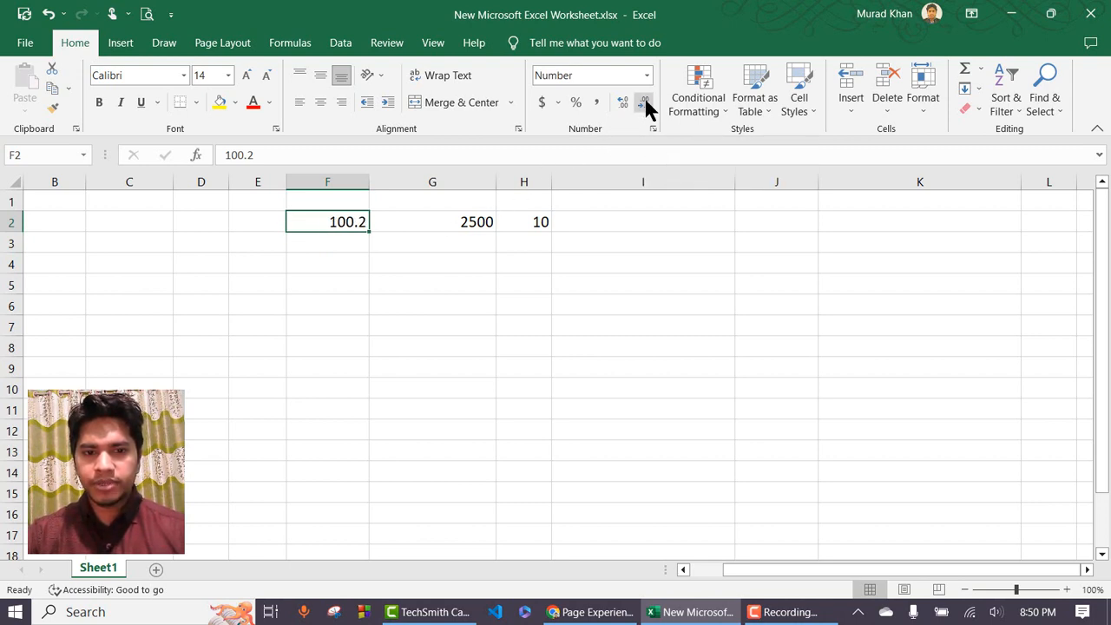
click(644, 102)
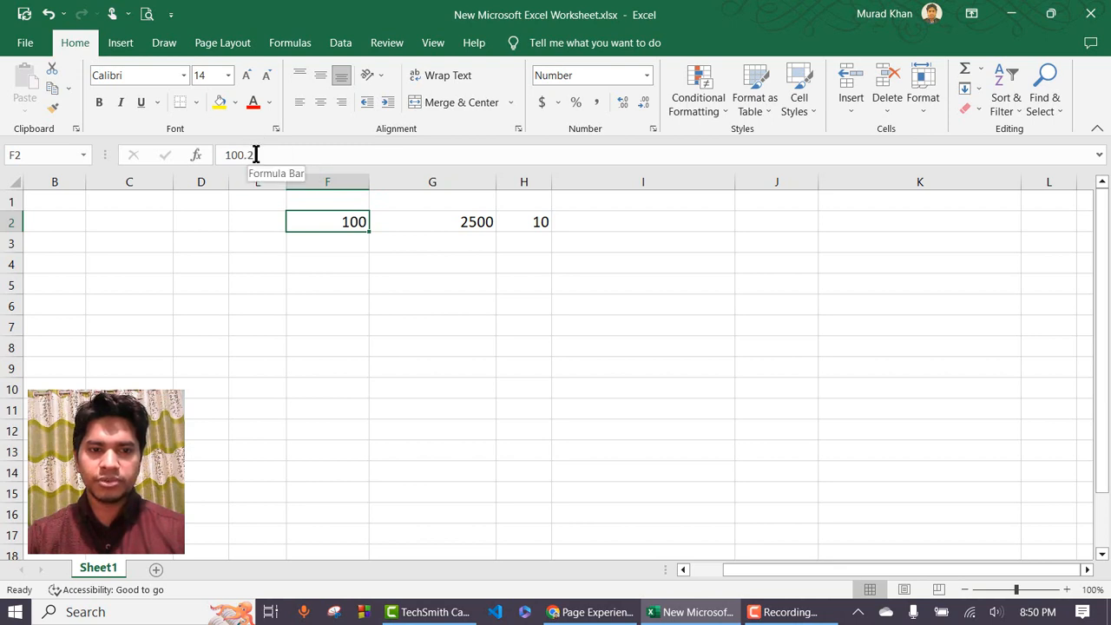
Edit F2 to 100.78 and increase its displayed decimal places.
double_click(351, 220)
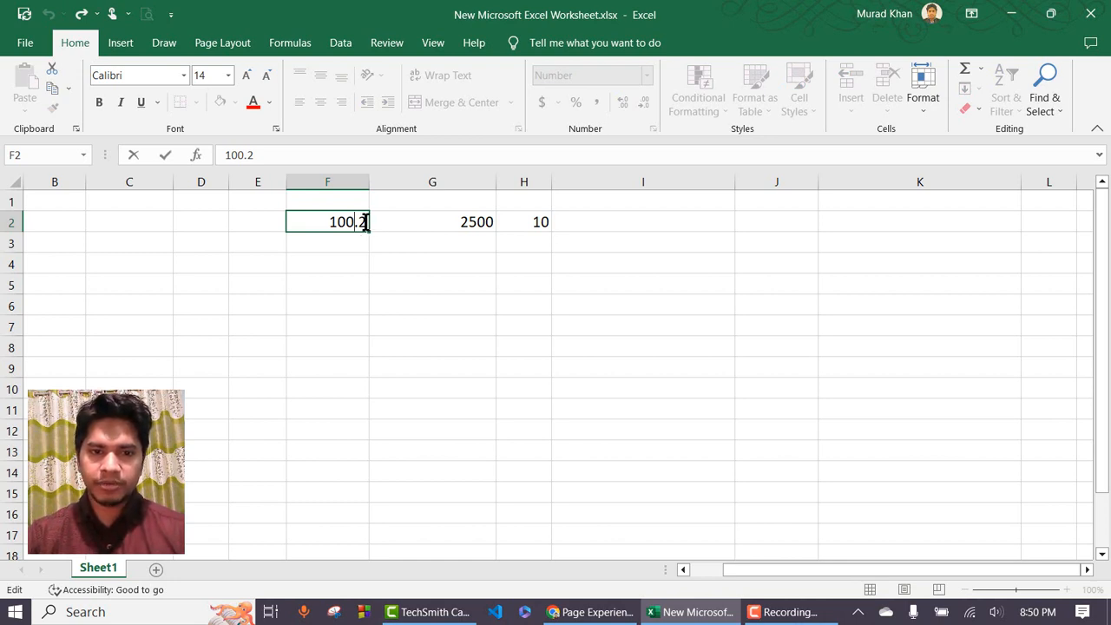
key(BackSpace)
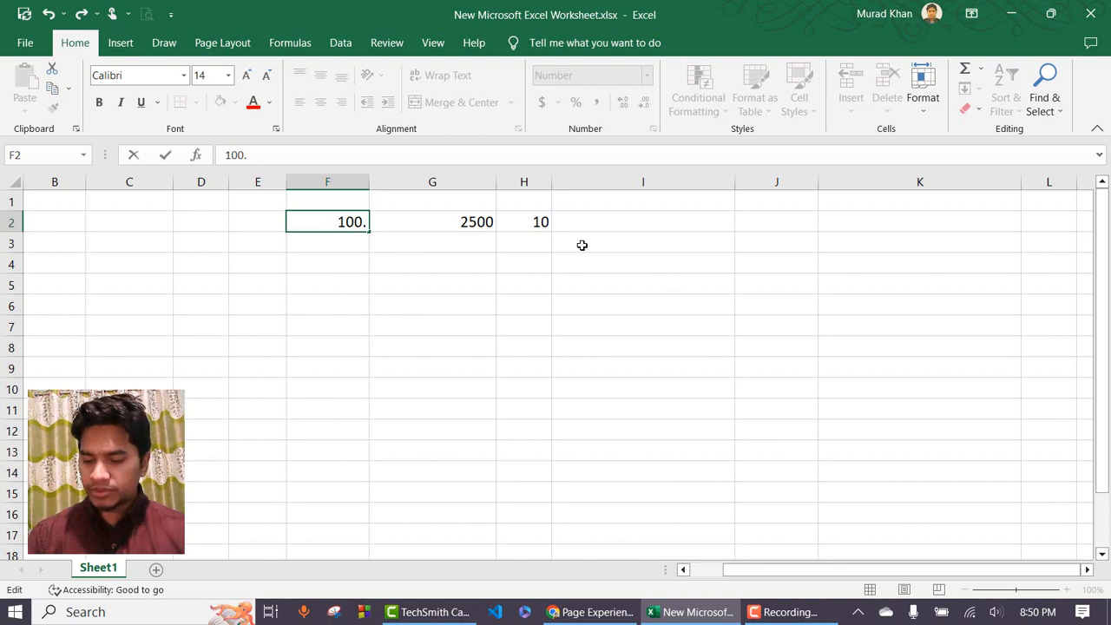
text(78)
key(Return)
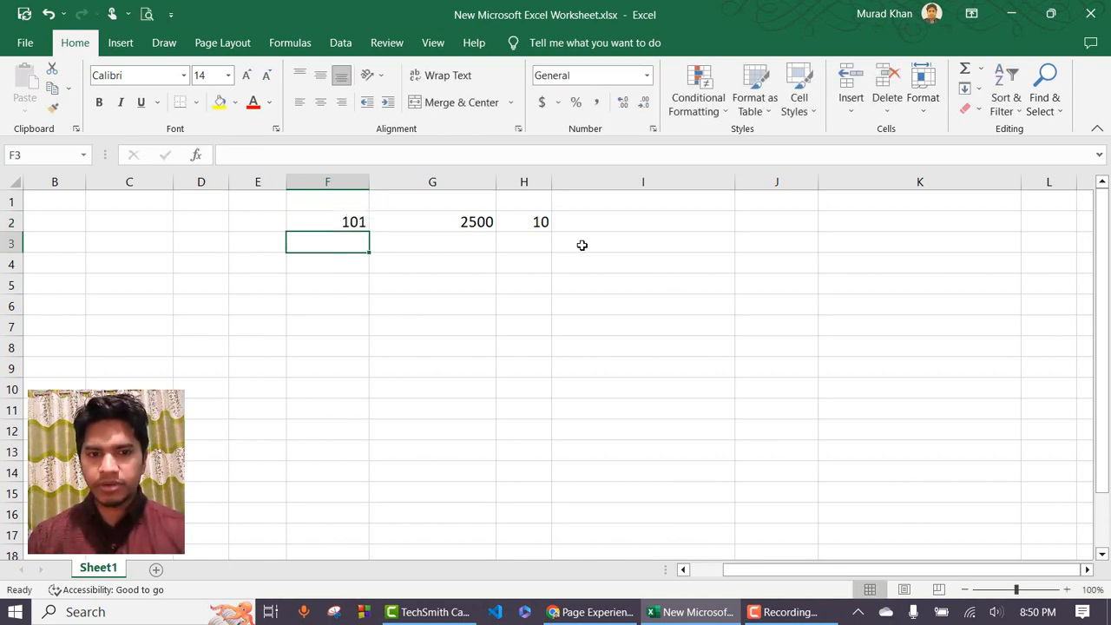
click(348, 224)
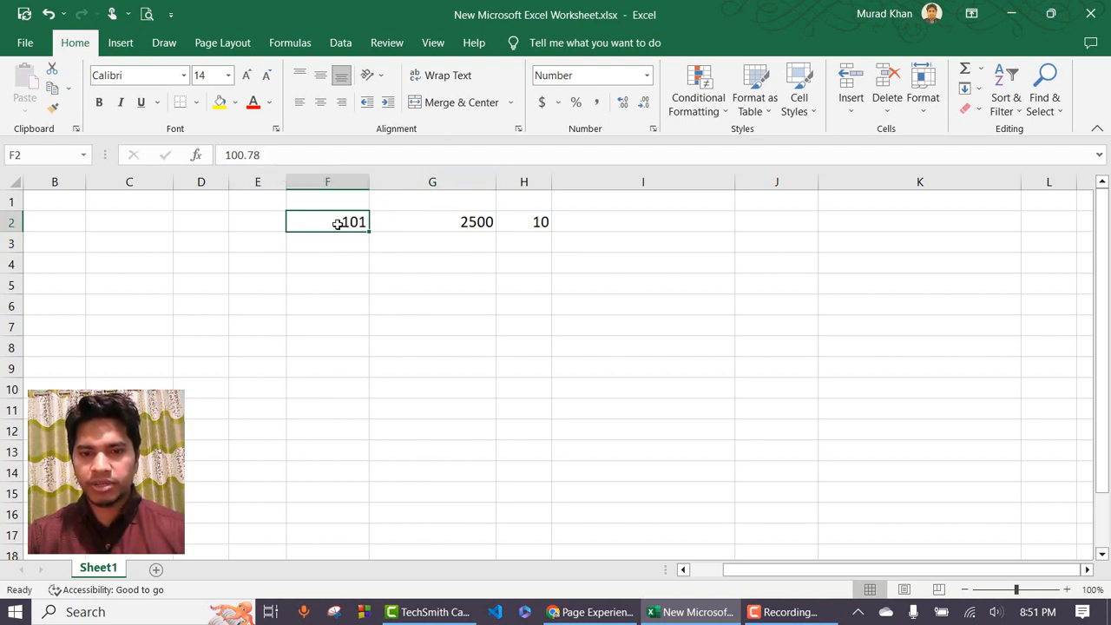
click(623, 97)
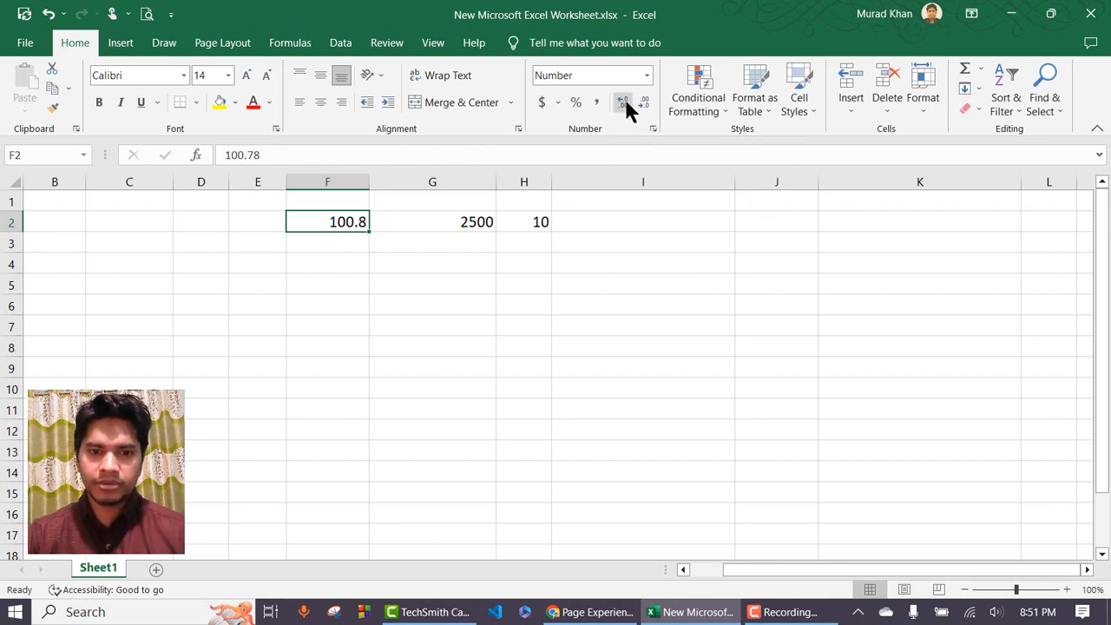
click(624, 97)
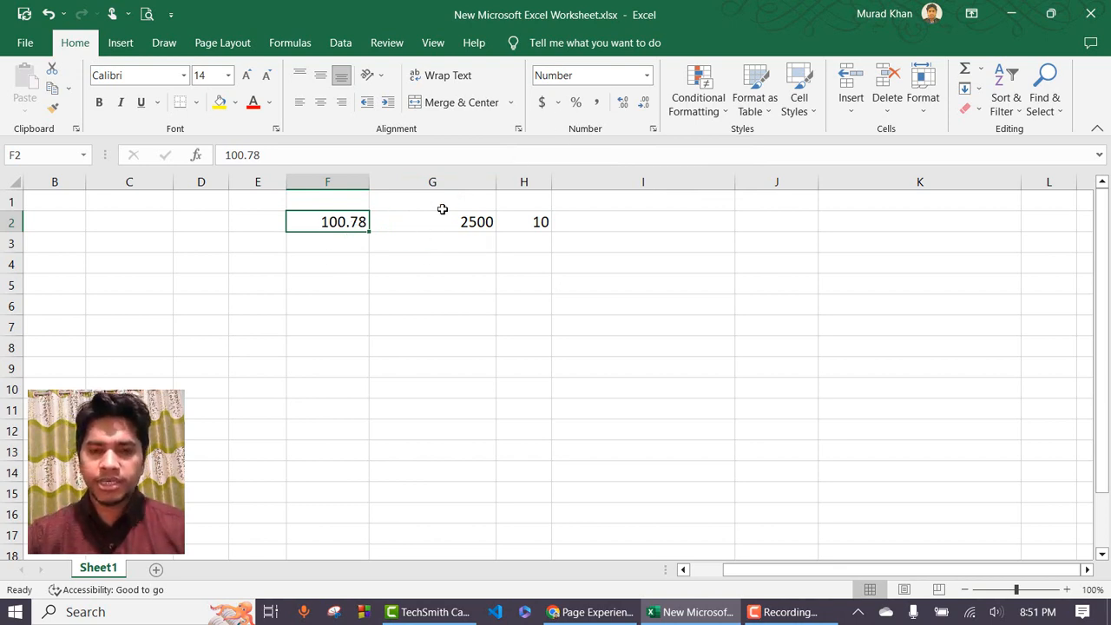
click(648, 76)
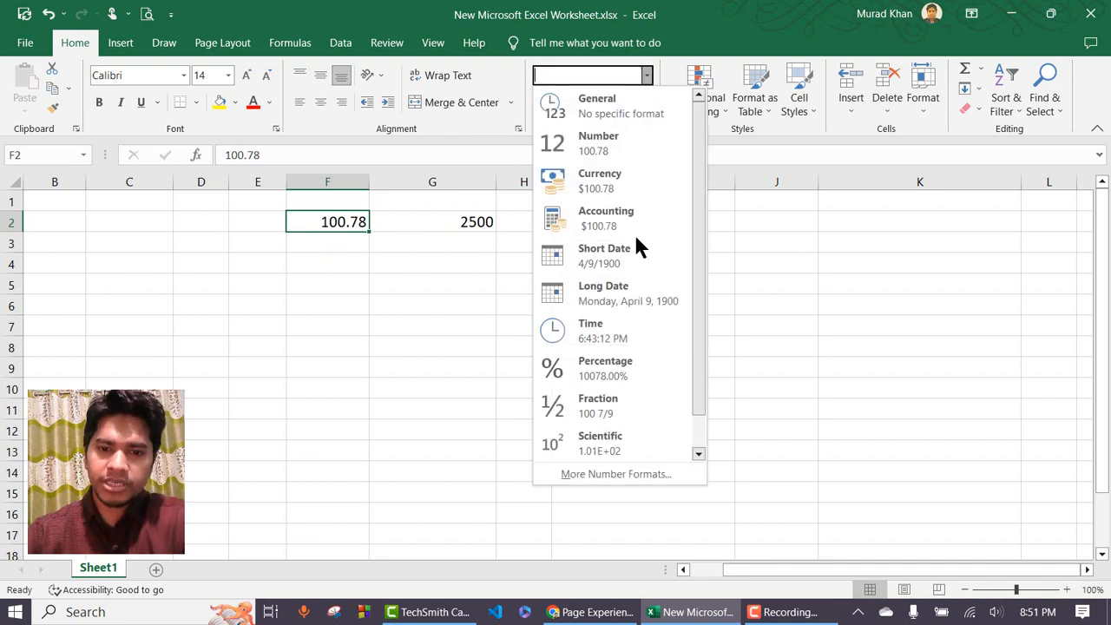
click(620, 469)
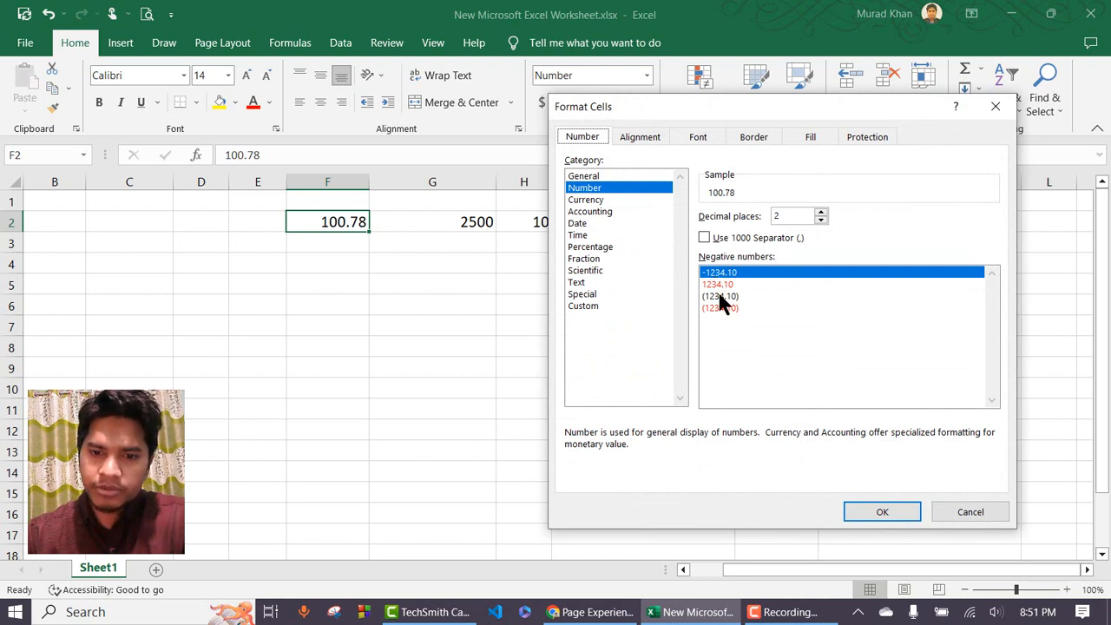
click(720, 297)
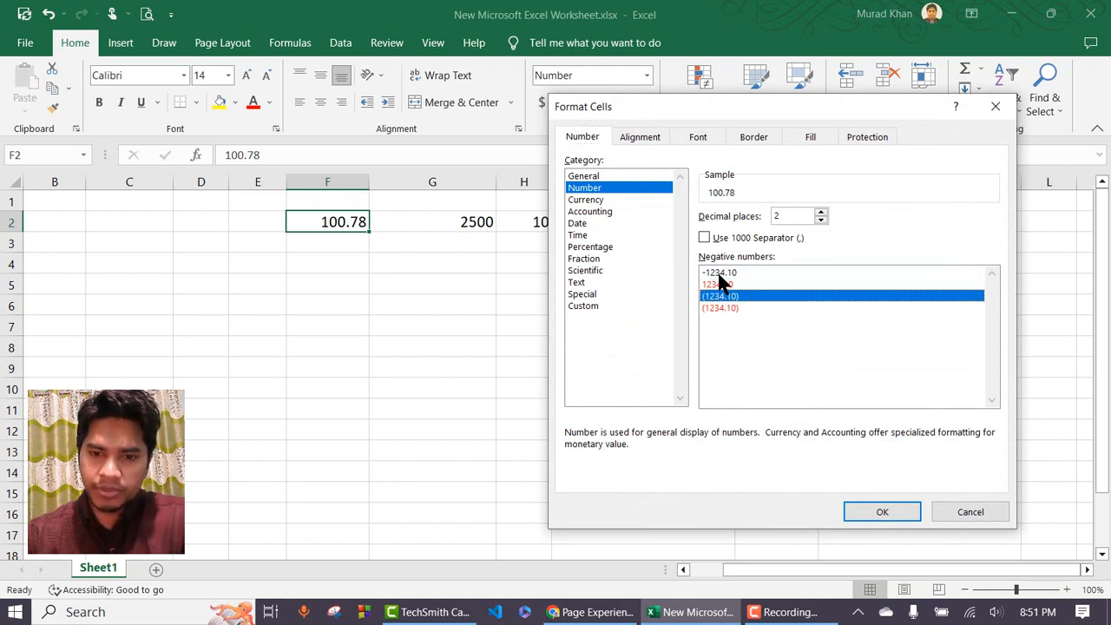
click(720, 273)
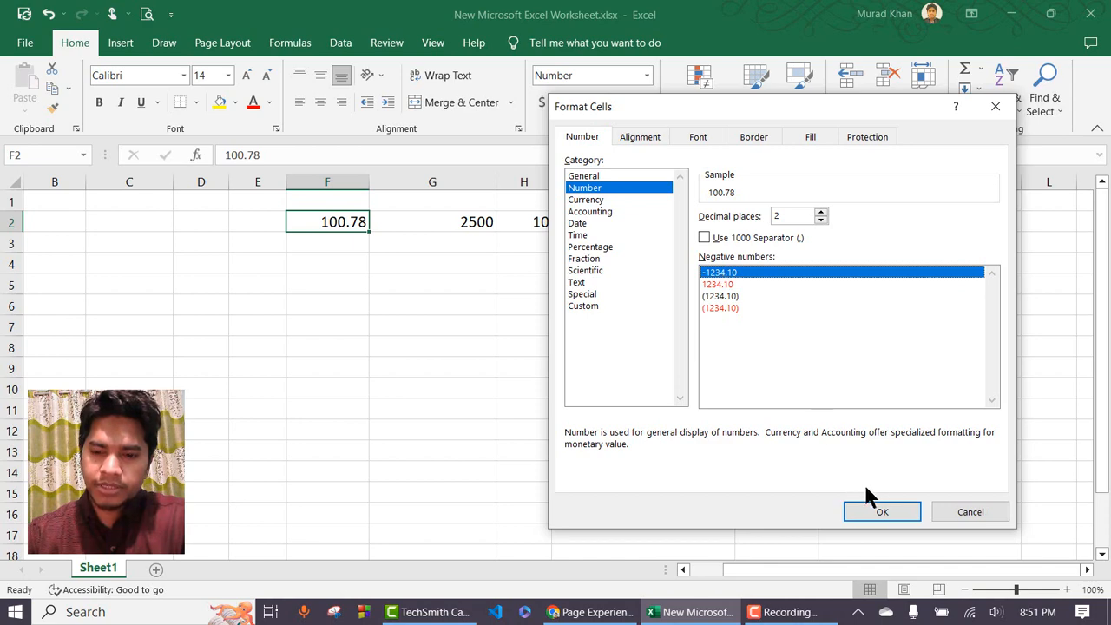
click(884, 509)
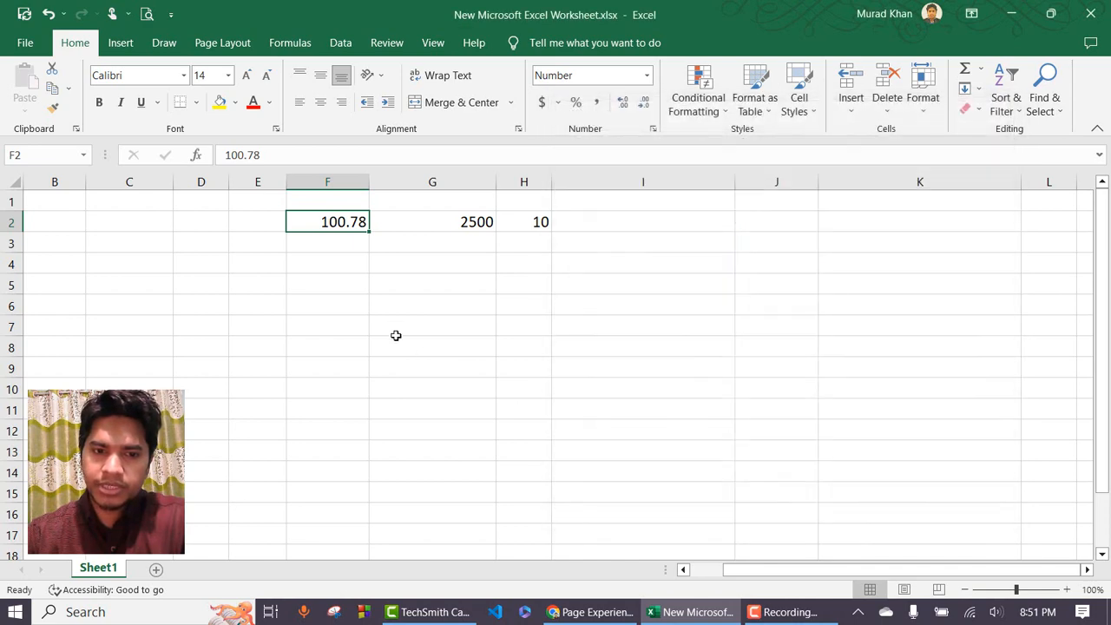
Make F2 -100.78 and enter -100.78 in F3.
double_click(325, 223)
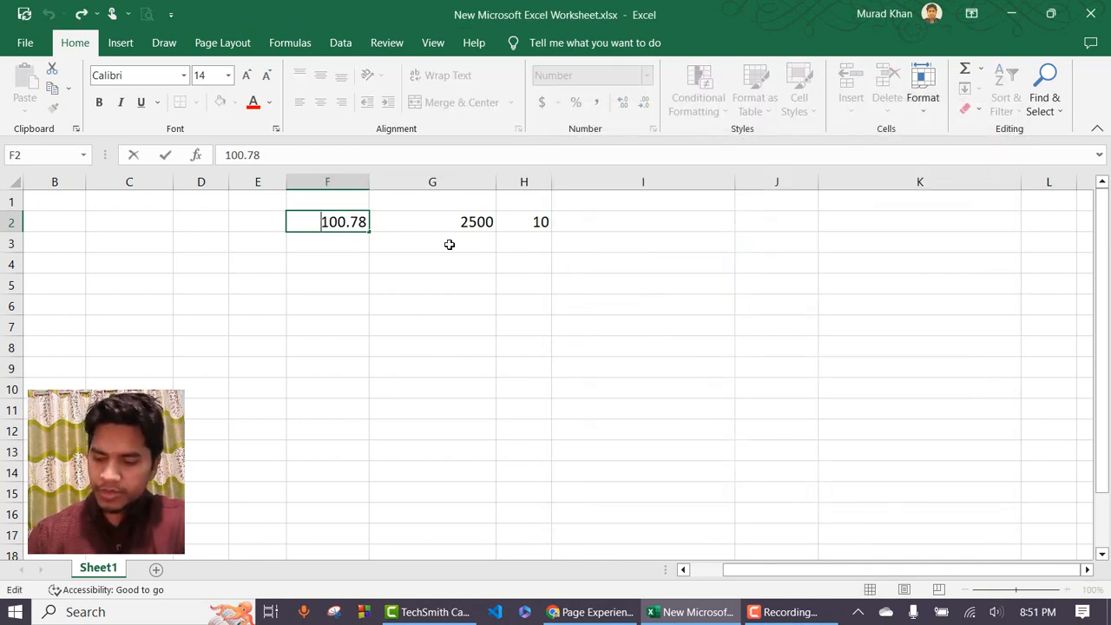
text(-)
key(Return)
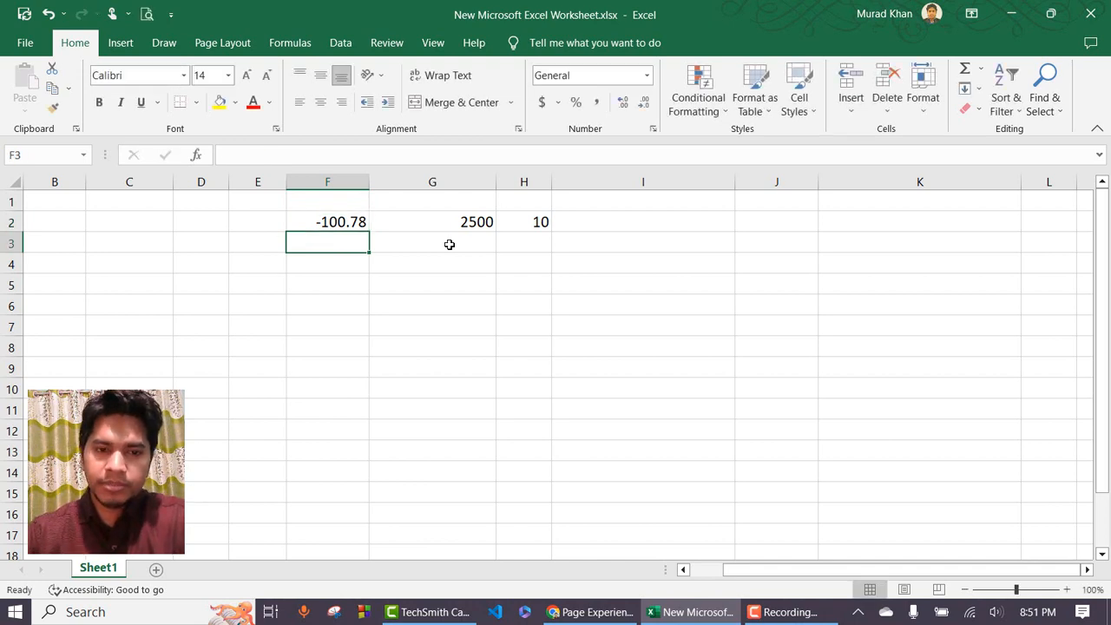
text(-11)
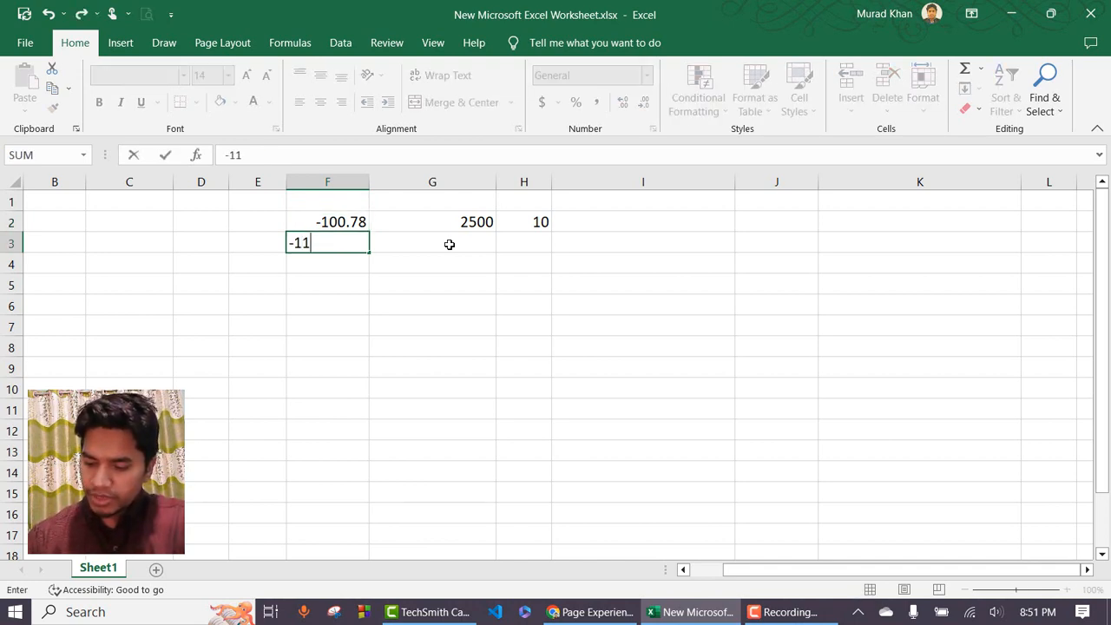
text(00)
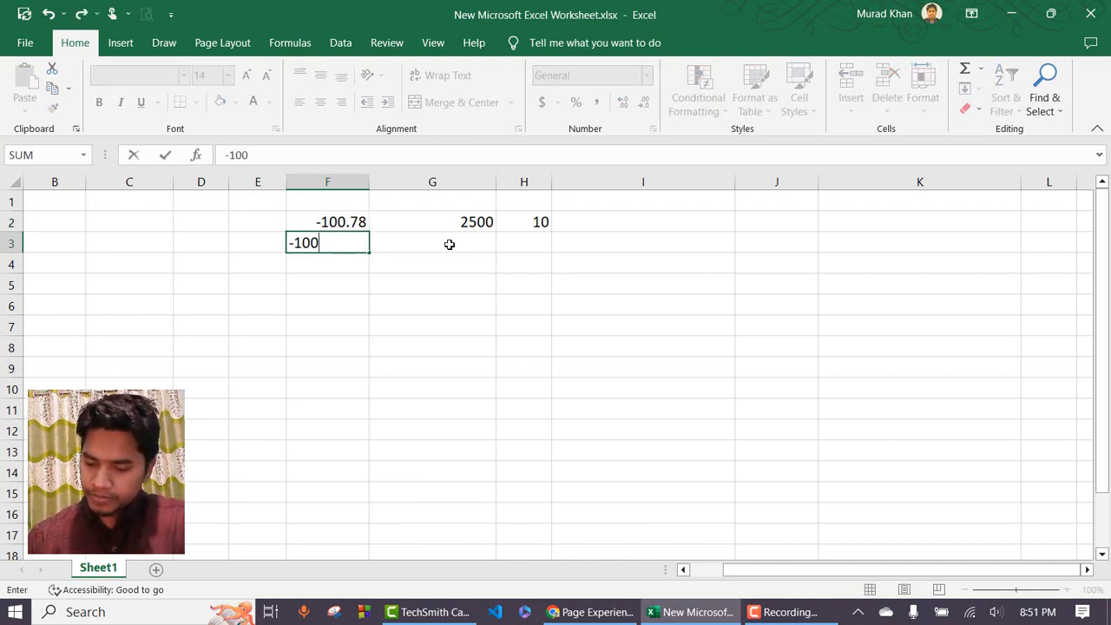
text(.78)
key(Return)
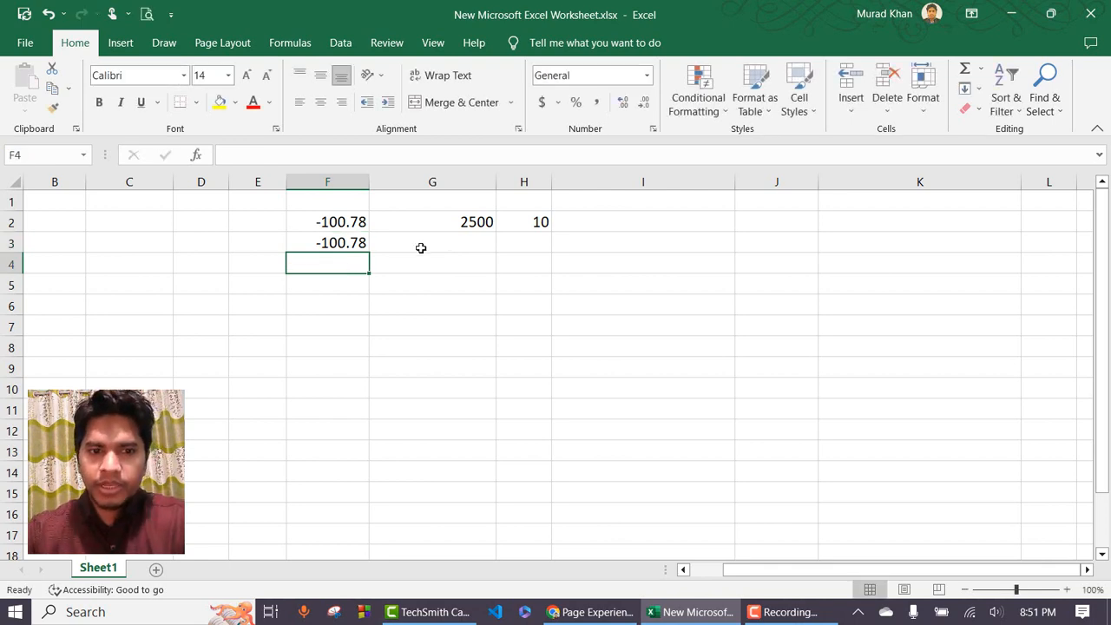
Format F3 as Number with the parenthesised negative style, displaying (100.78).
click(340, 241)
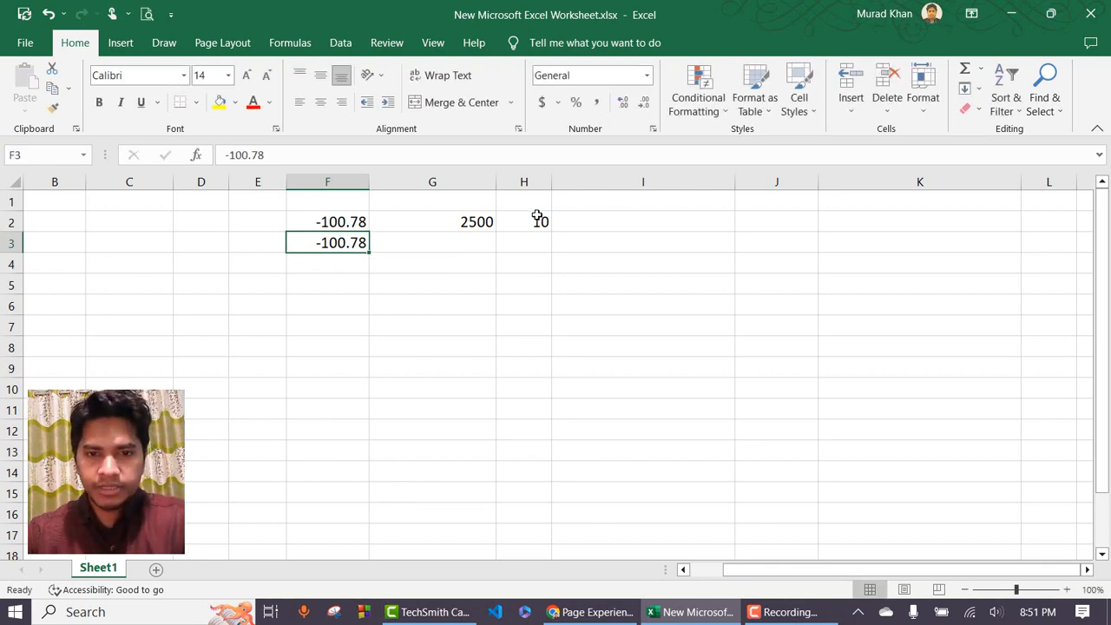
click(646, 77)
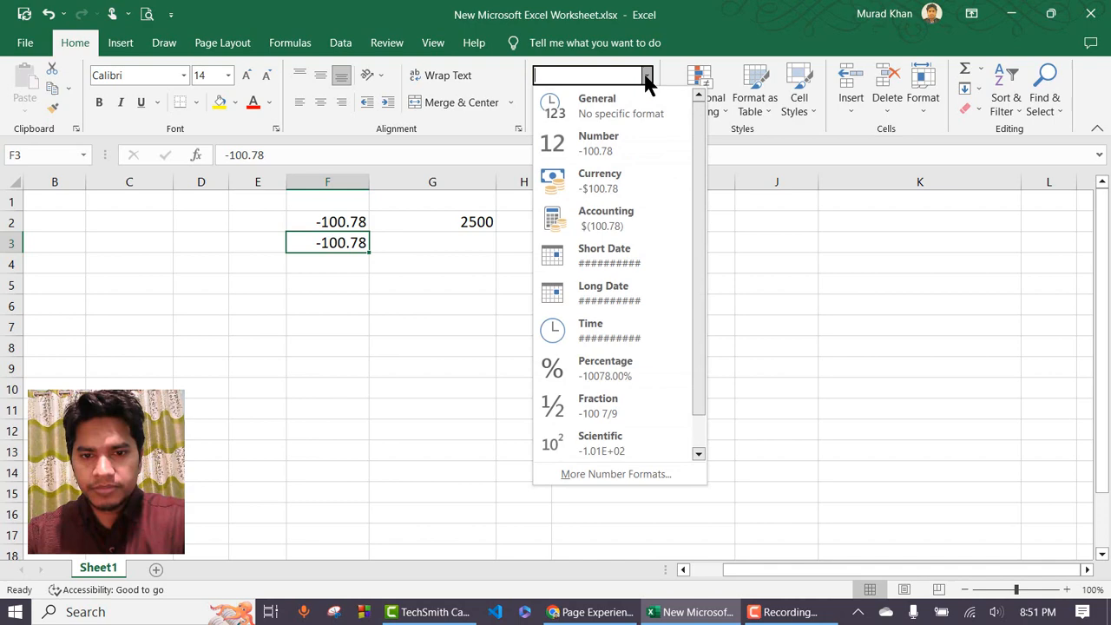
click(632, 474)
click(595, 189)
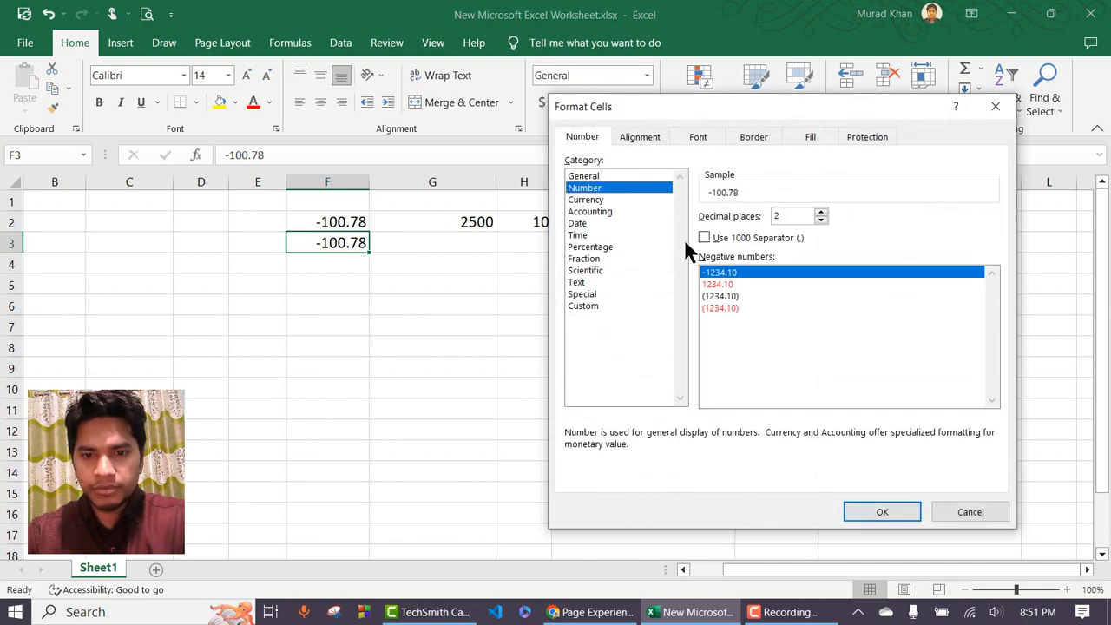
click(733, 296)
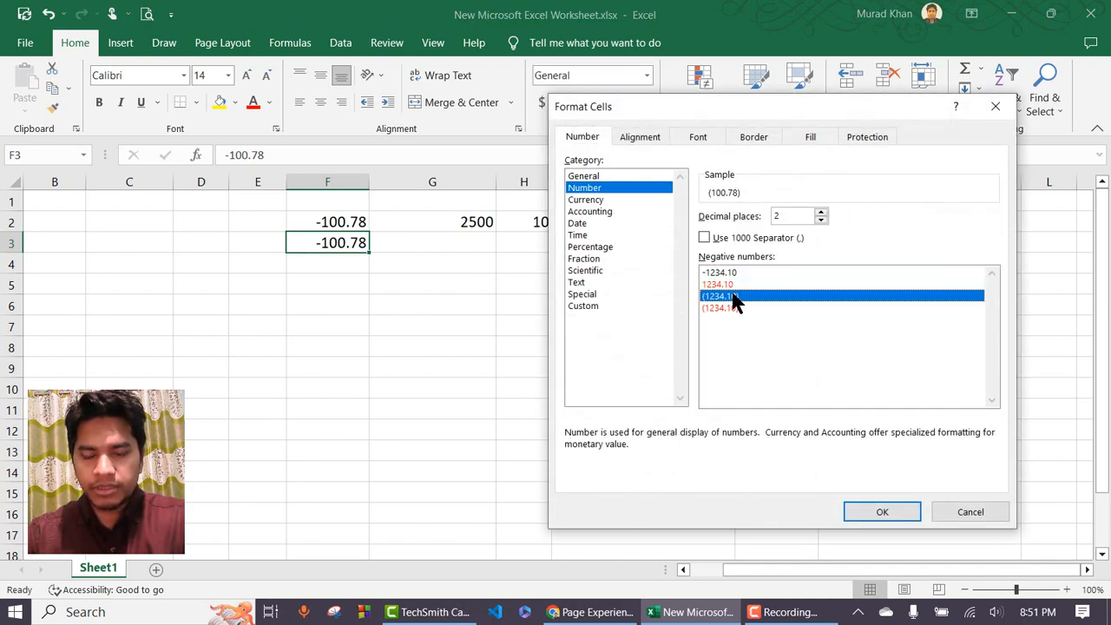
click(883, 508)
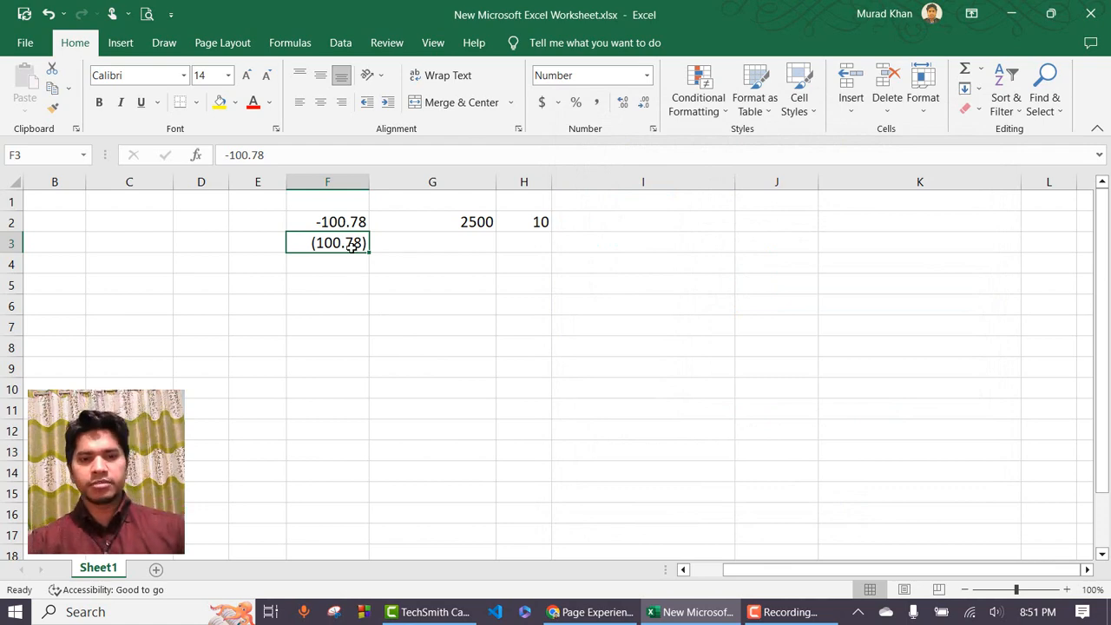
Reopen Format Cells, close it unchanged, and move down to F4.
click(647, 76)
click(621, 469)
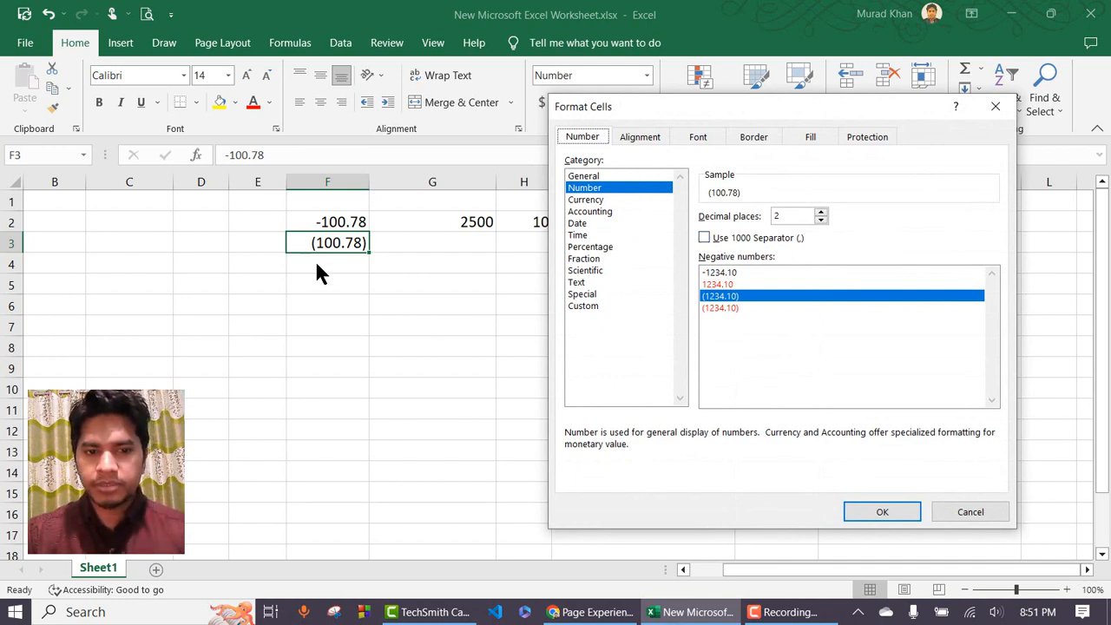
click(972, 513)
key(Return)
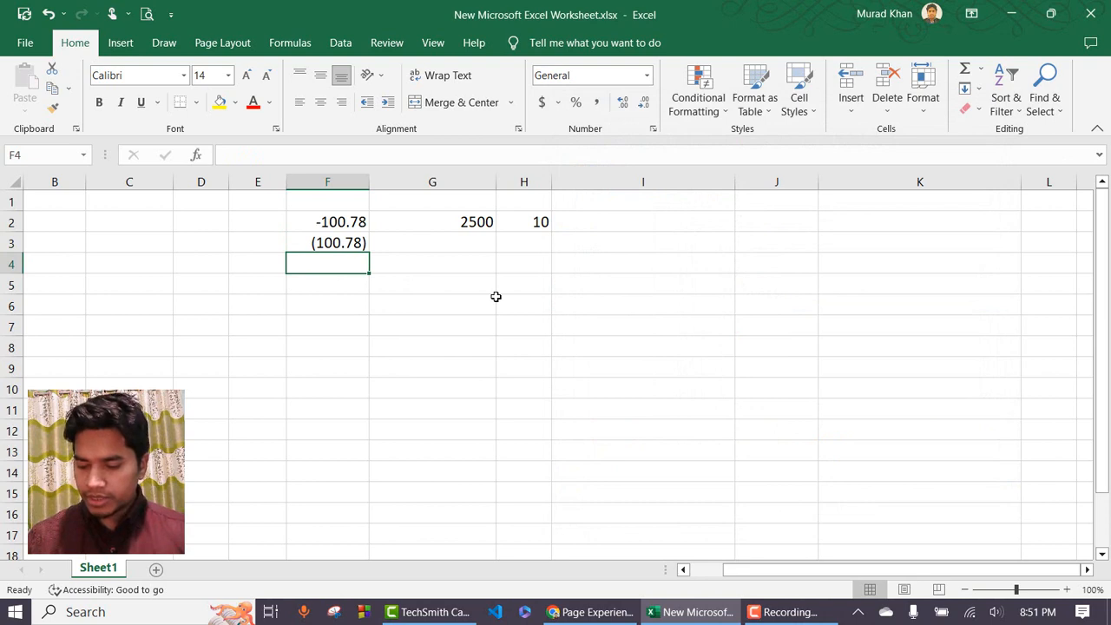
Enter 1000.78 in F4 and correct it to 15000.78.
text(1000.)
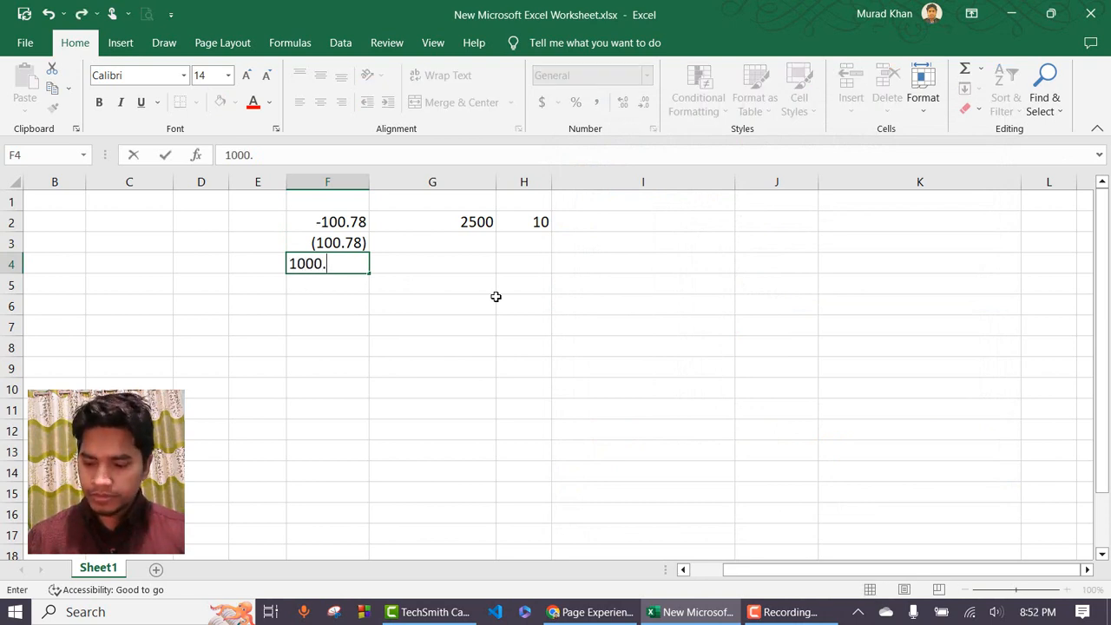
text(78)
key(Return)
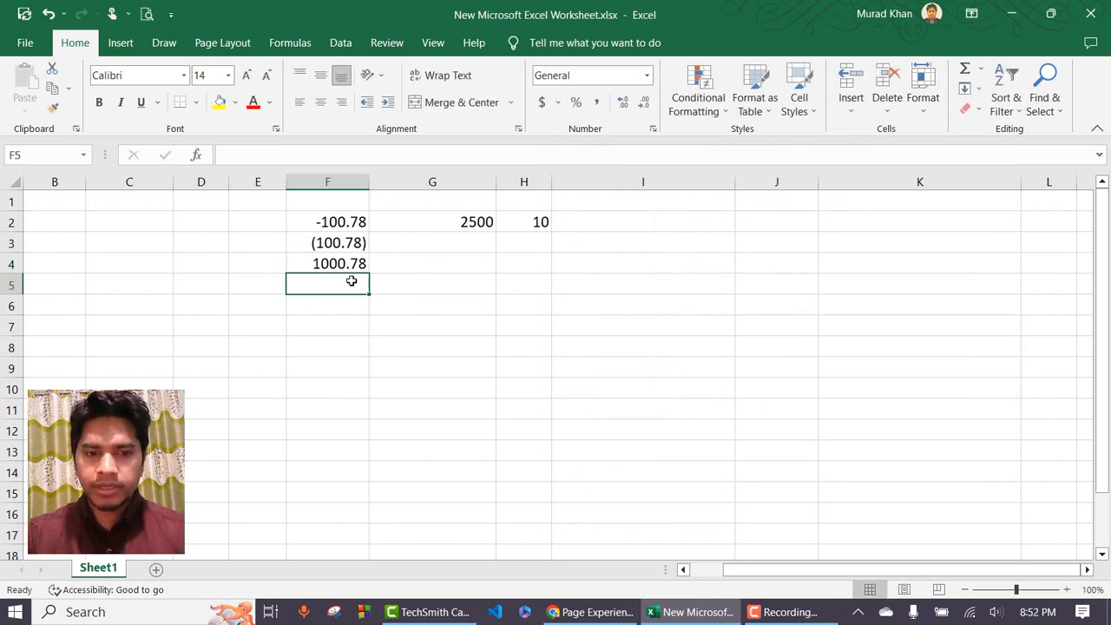
click(310, 262)
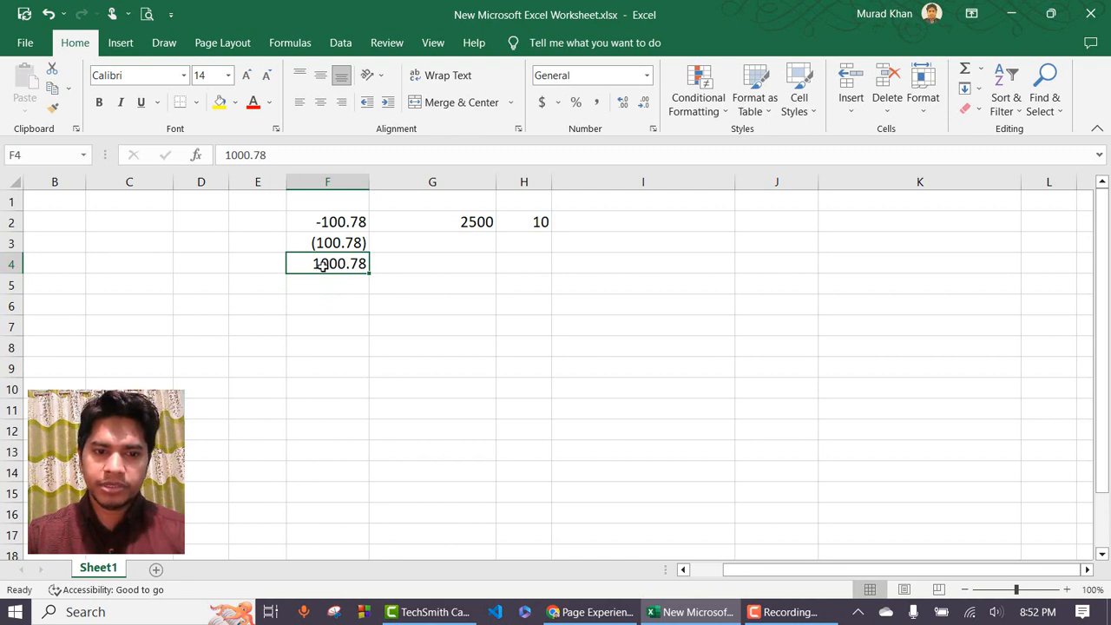
double_click(319, 263)
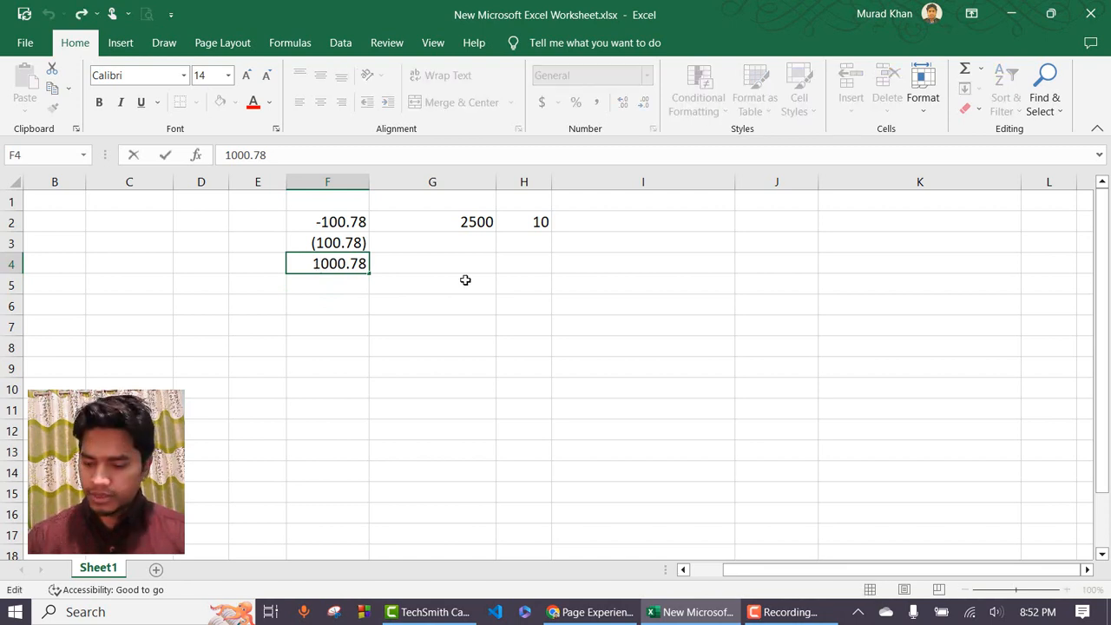
text(5)
key(Return)
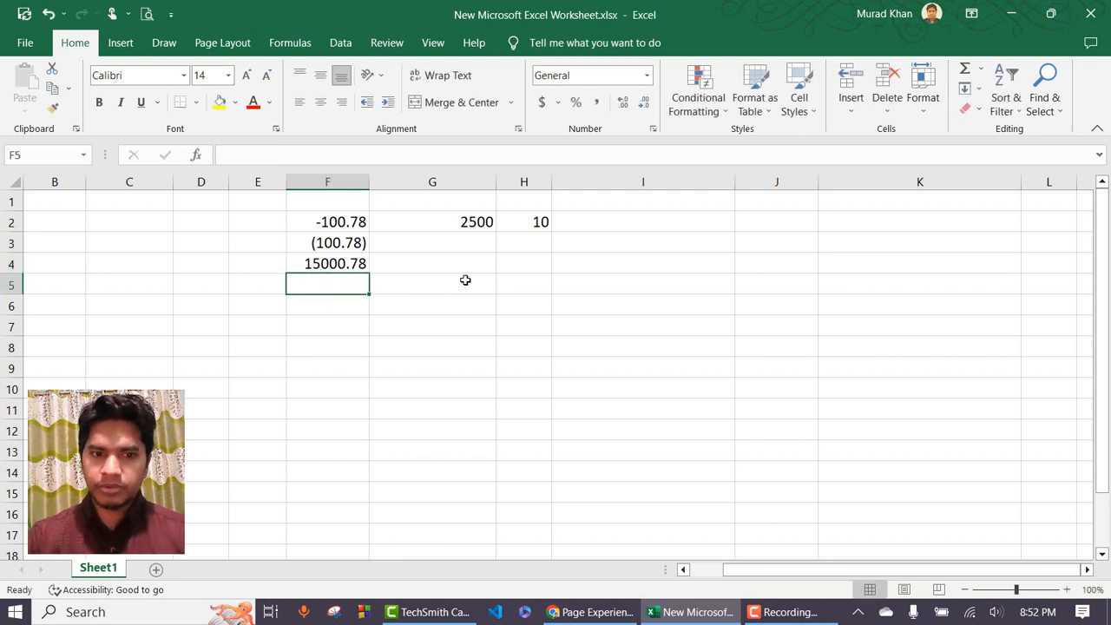
Format F4 as Number with the 1000 separator, showing 15,000.78.
click(312, 264)
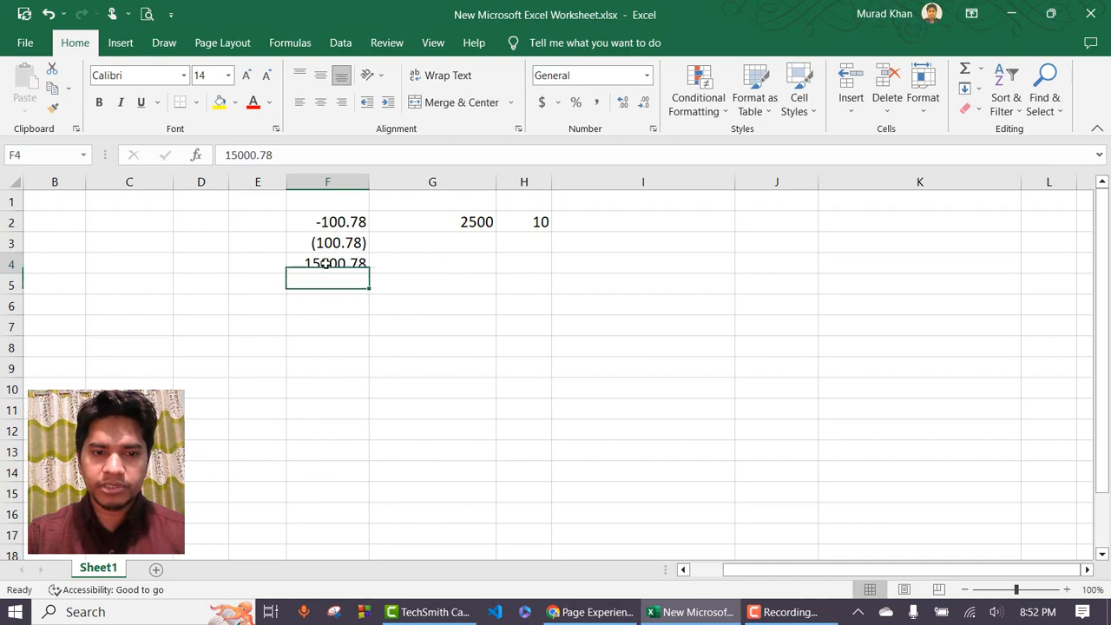
click(646, 77)
click(653, 473)
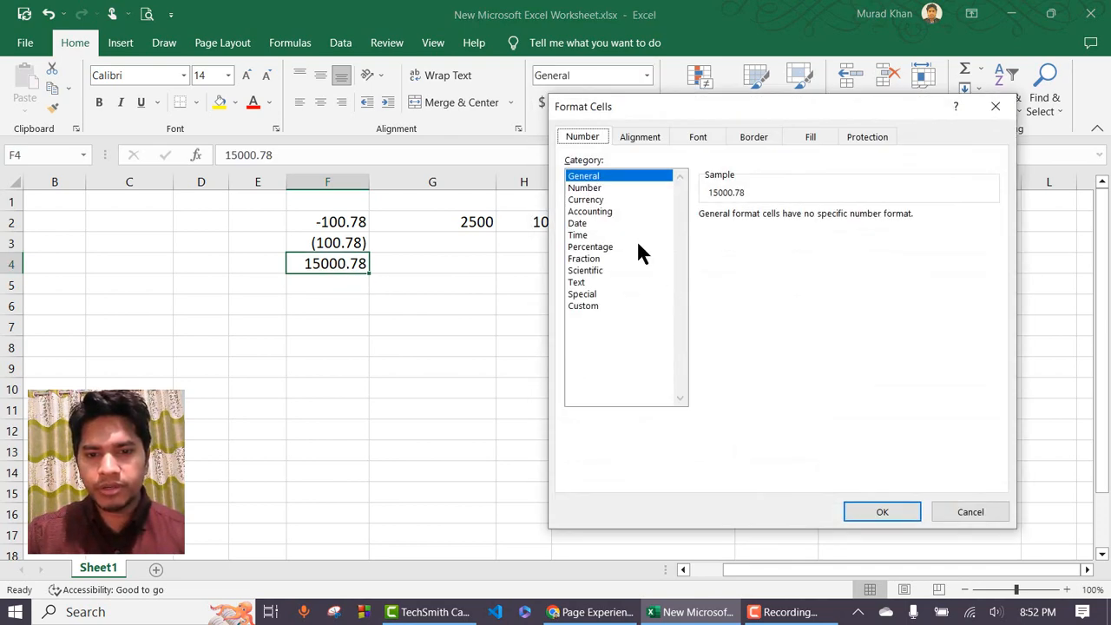
click(588, 188)
click(739, 238)
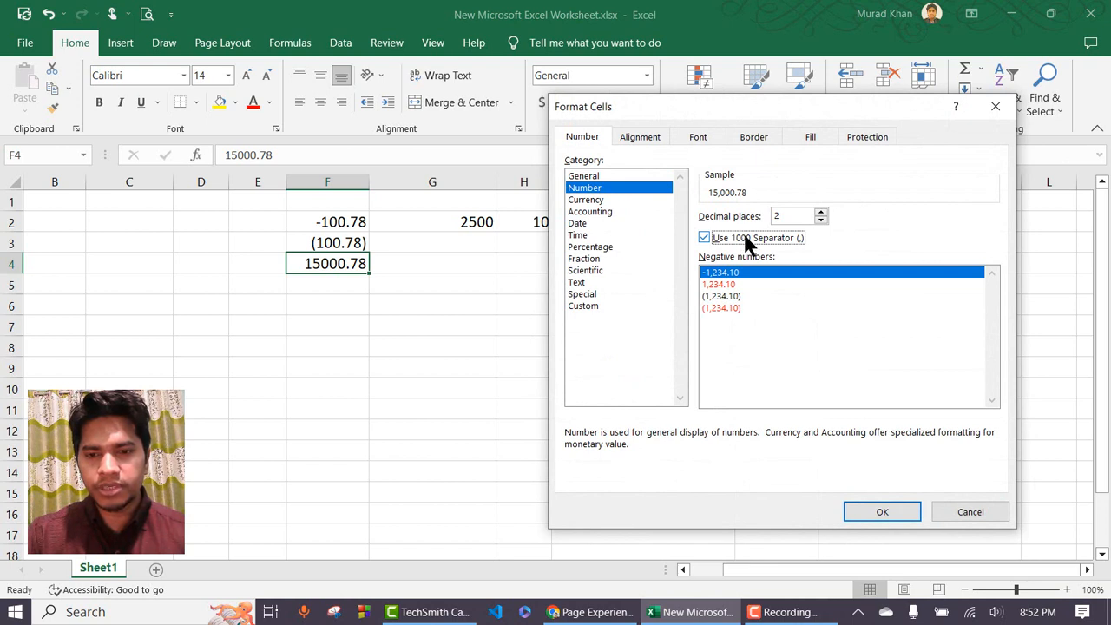
click(881, 511)
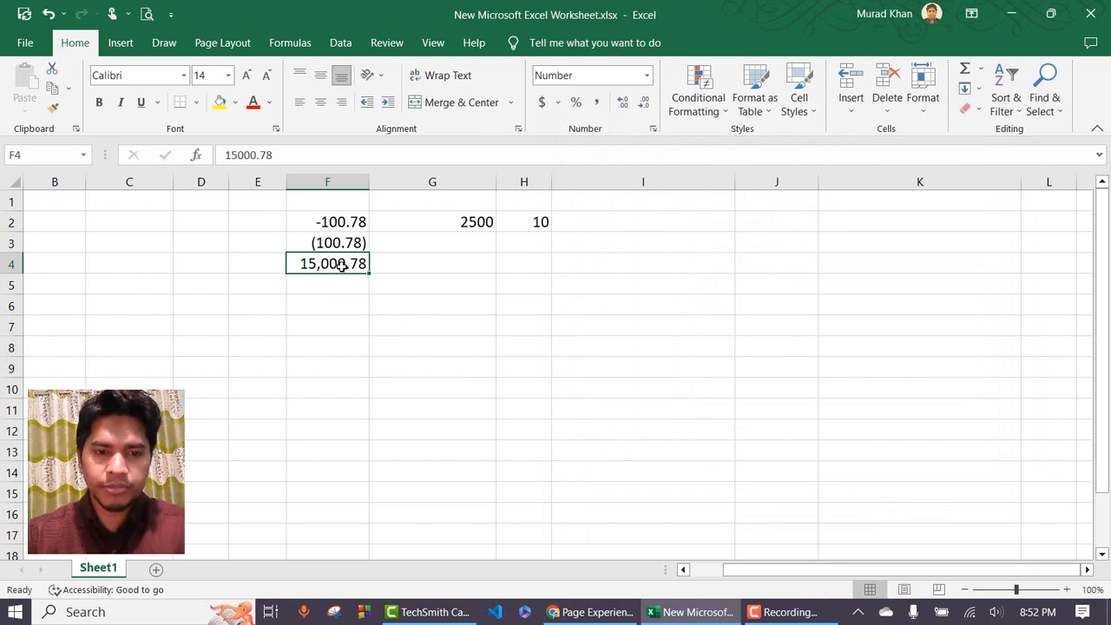
Type the heading 'Number' in F1.
click(350, 200)
text(Number)
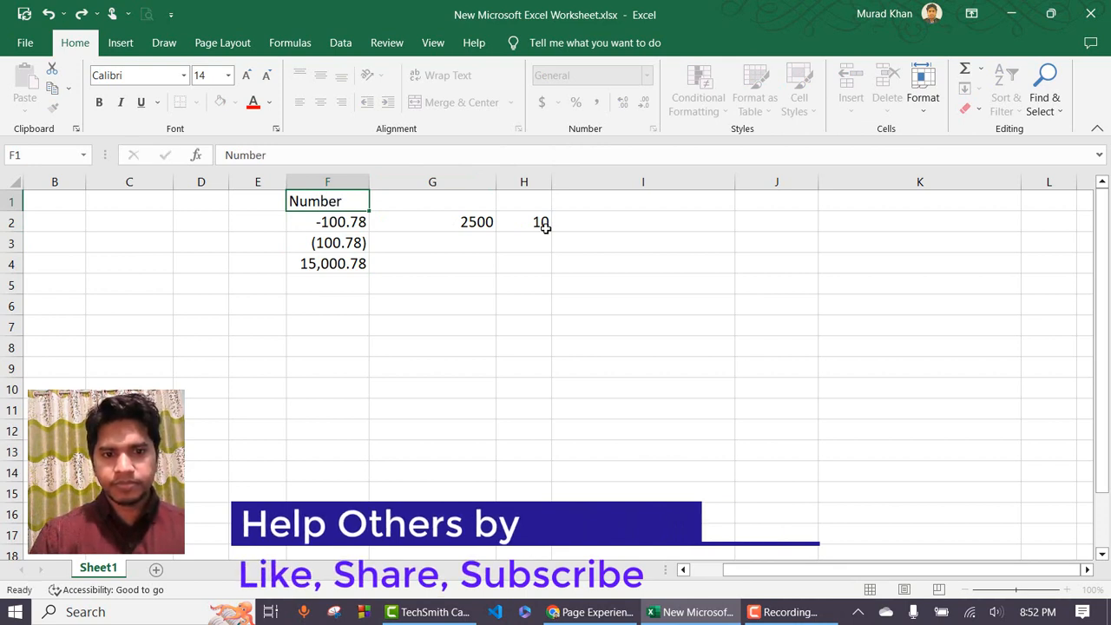
key(Return)
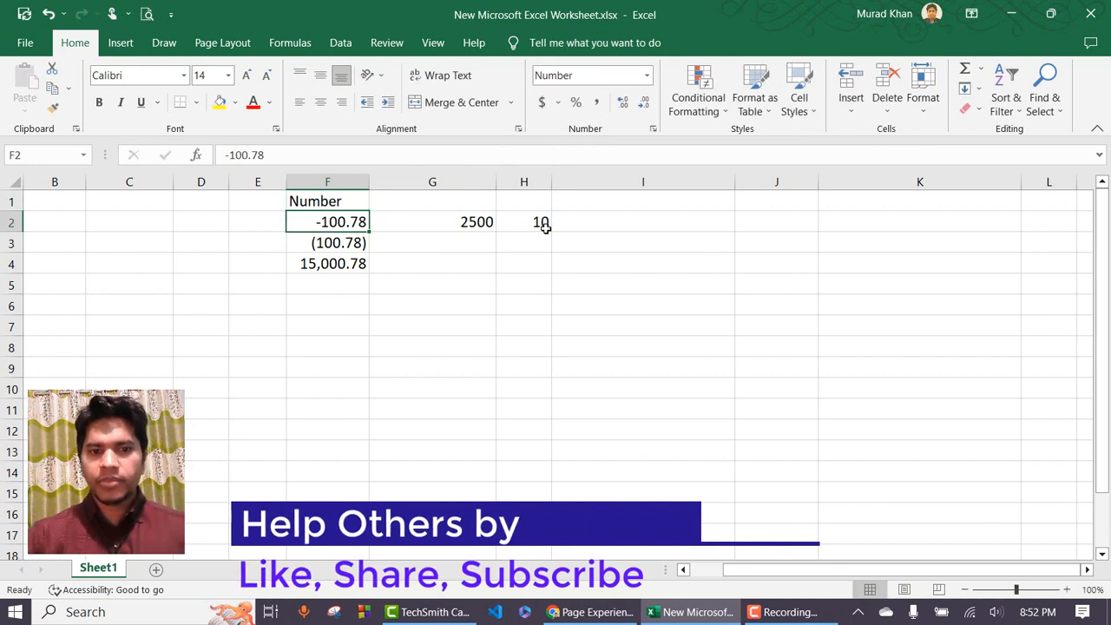
Preview F2 in the Currency category of Format Cells, cancel, and move to G2.
click(648, 75)
click(629, 473)
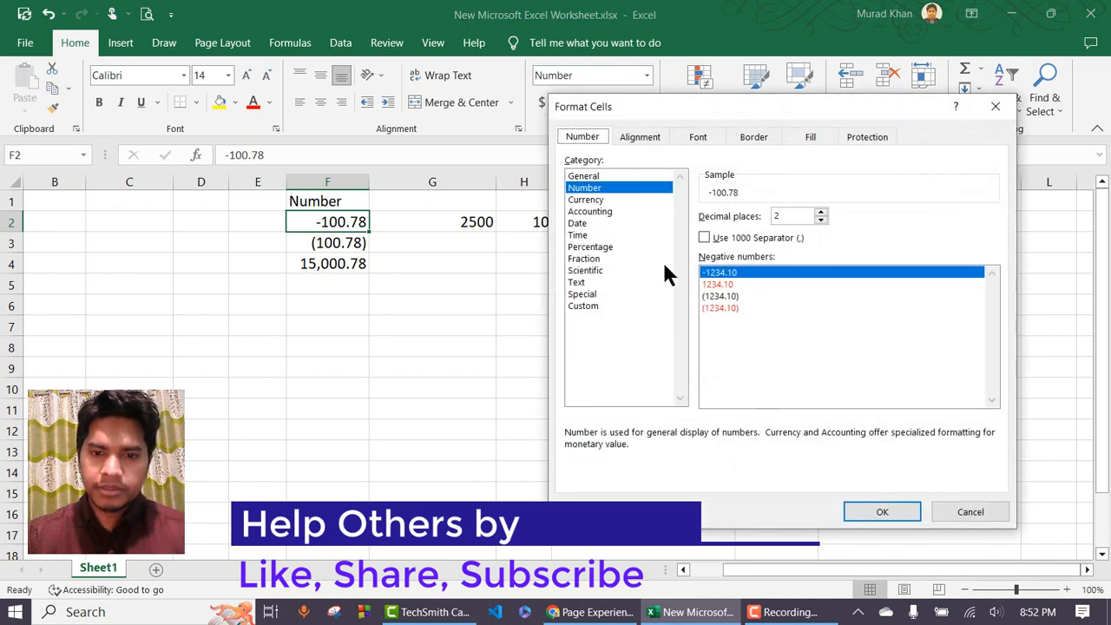
click(598, 202)
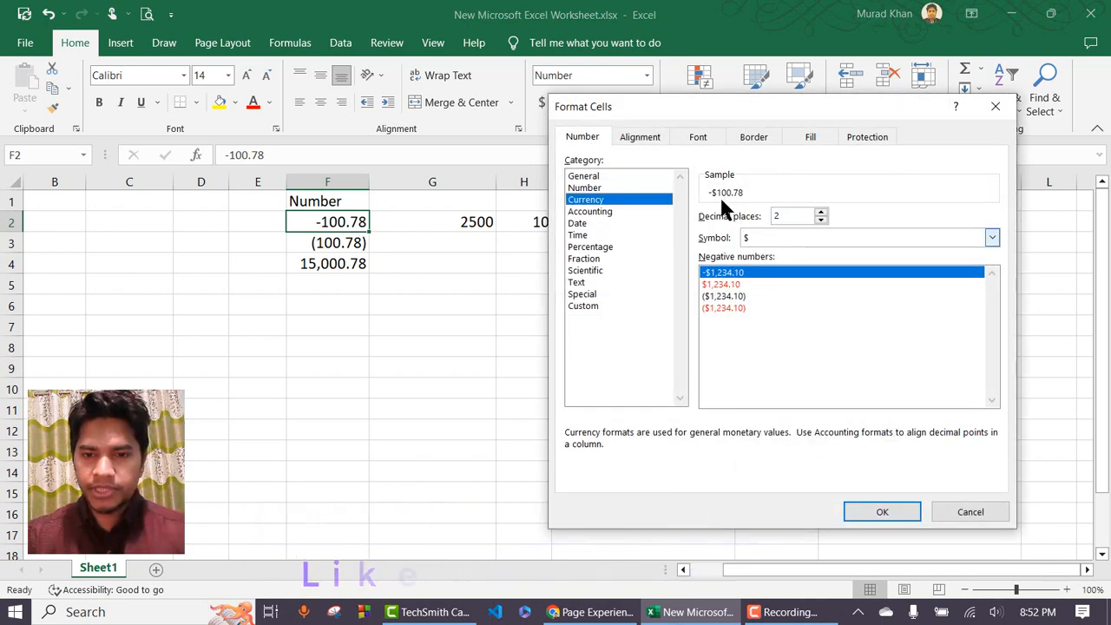
drag(694, 105, 740, 111)
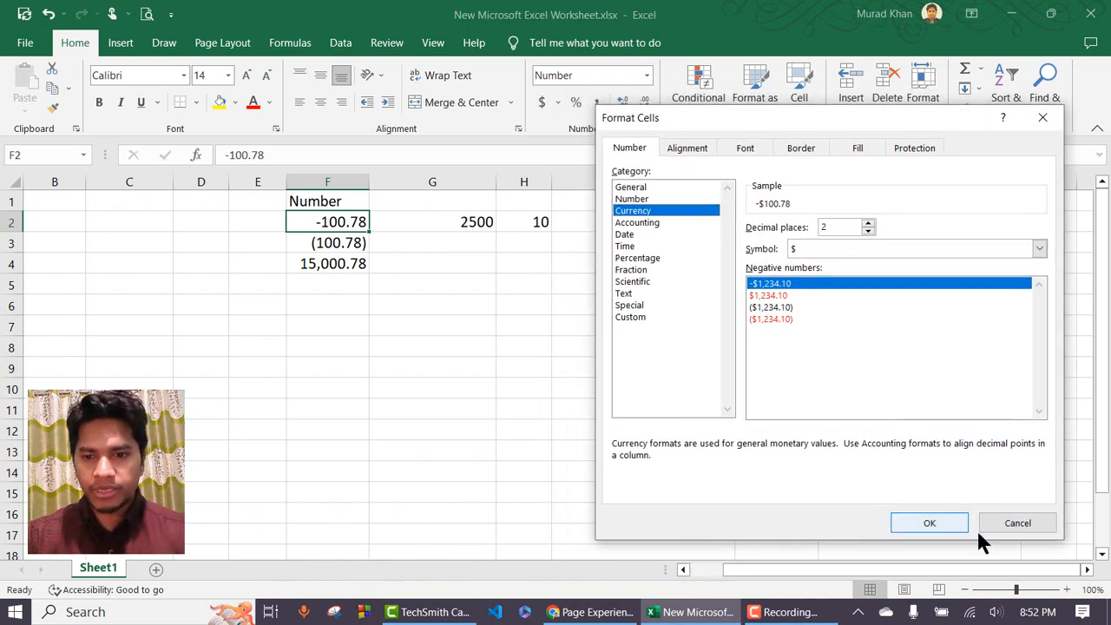
click(986, 525)
click(438, 221)
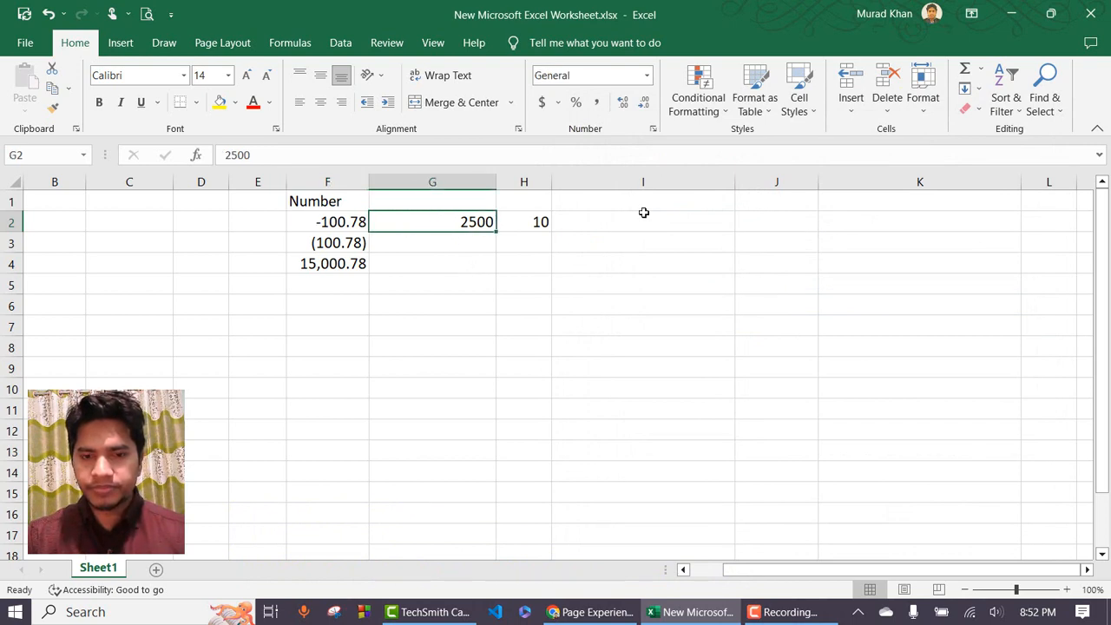
Apply the Currency category to G2 so 2500 displays as $2,500.00.
click(647, 77)
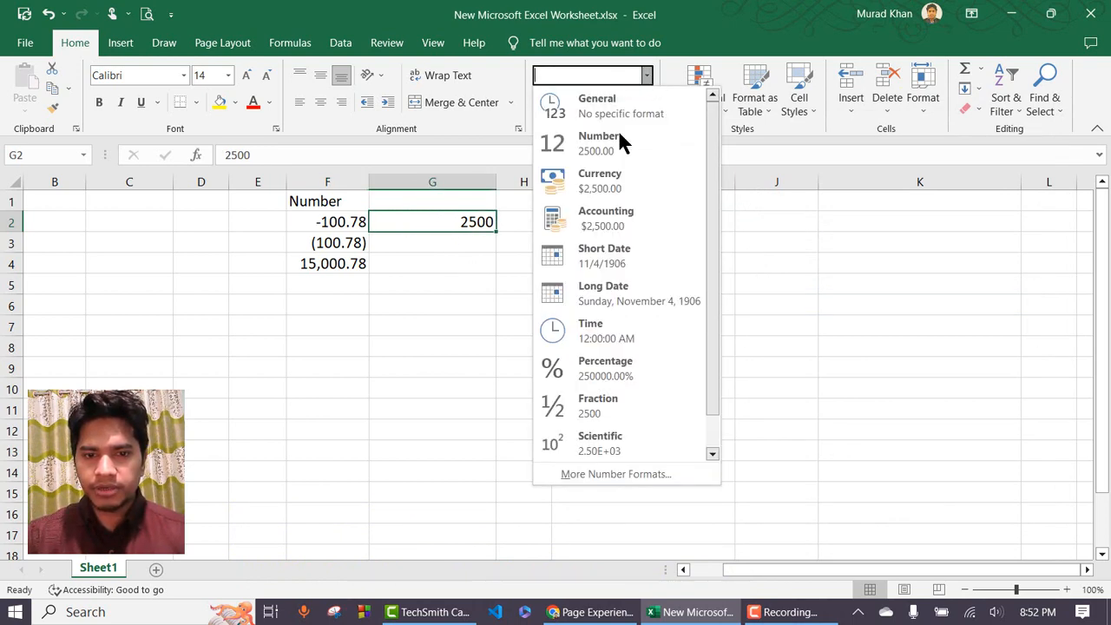
click(619, 476)
click(638, 211)
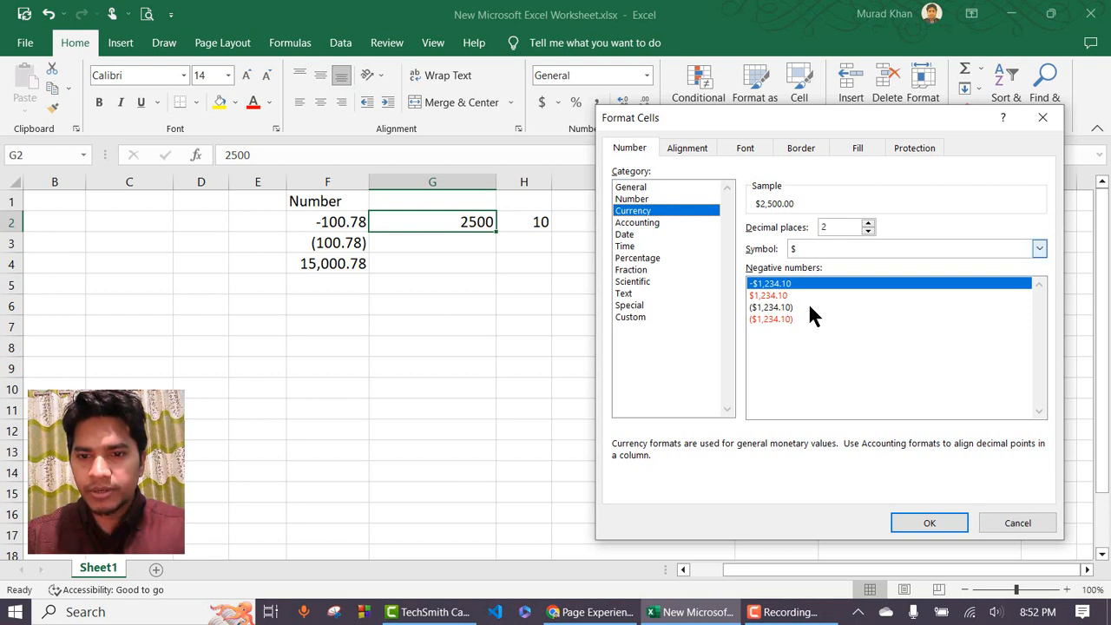
click(926, 523)
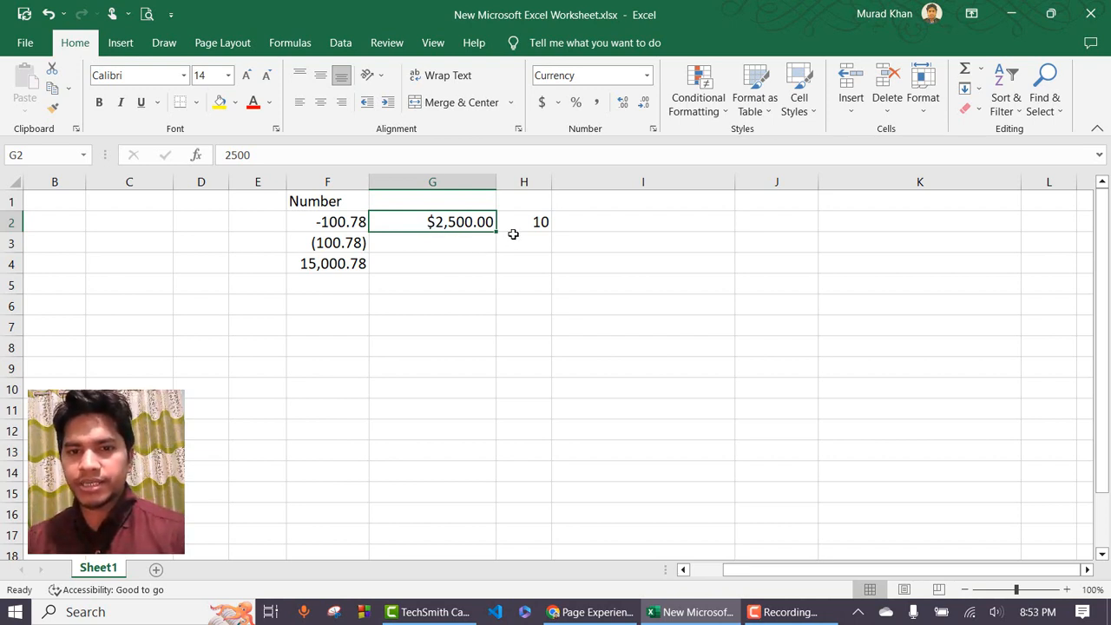
click(650, 76)
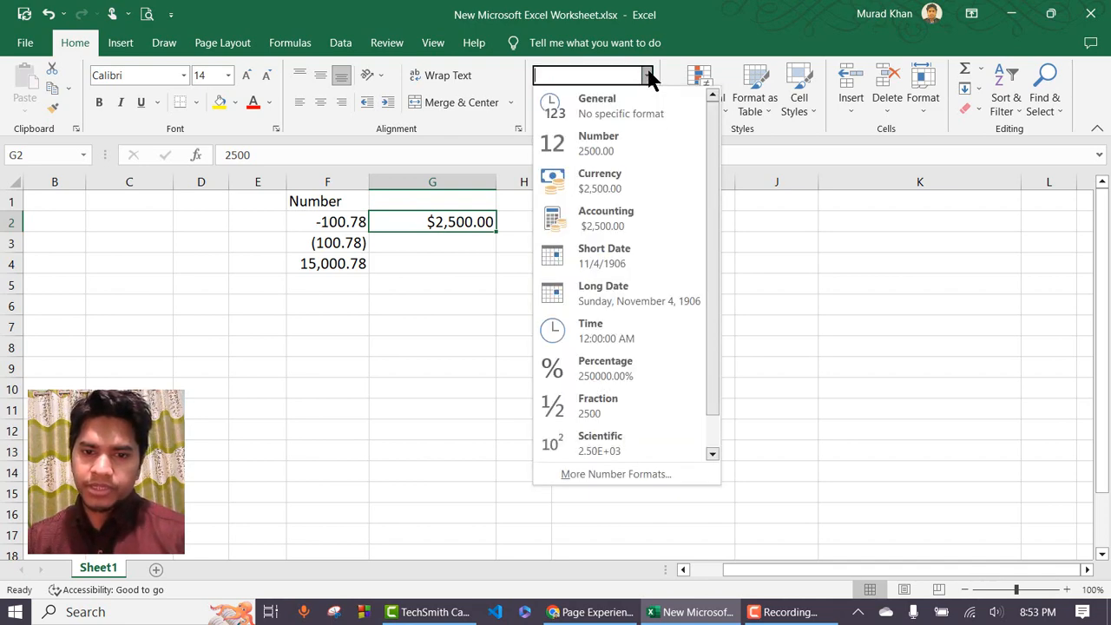
Change G2's currency symbol to the Bangla (Bangladesh) taka, showing 2,500.00৳.
click(638, 474)
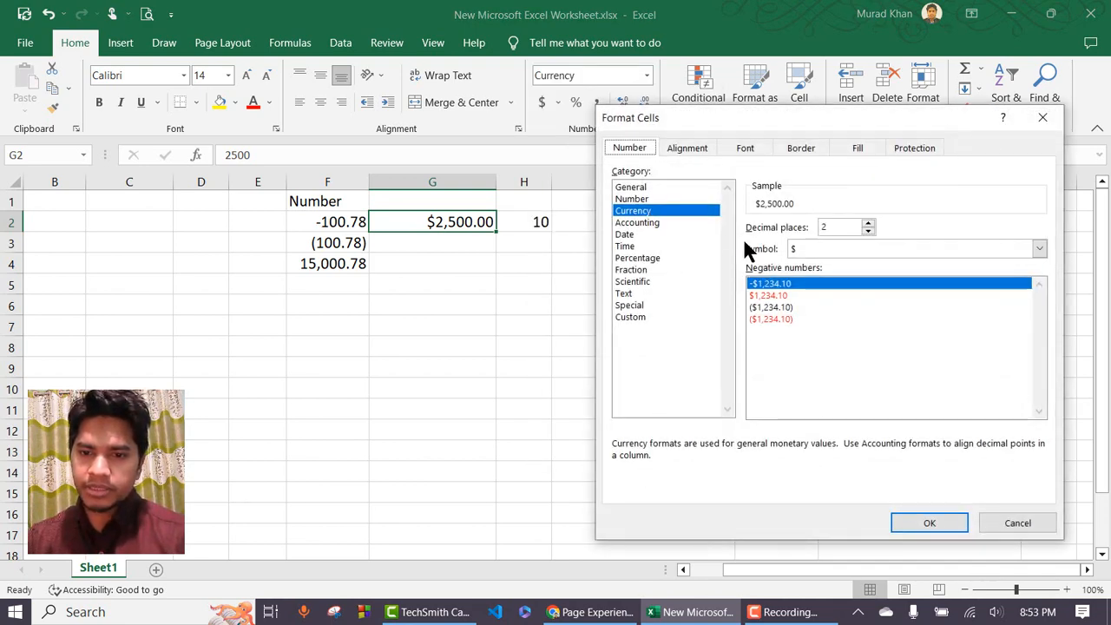
click(818, 247)
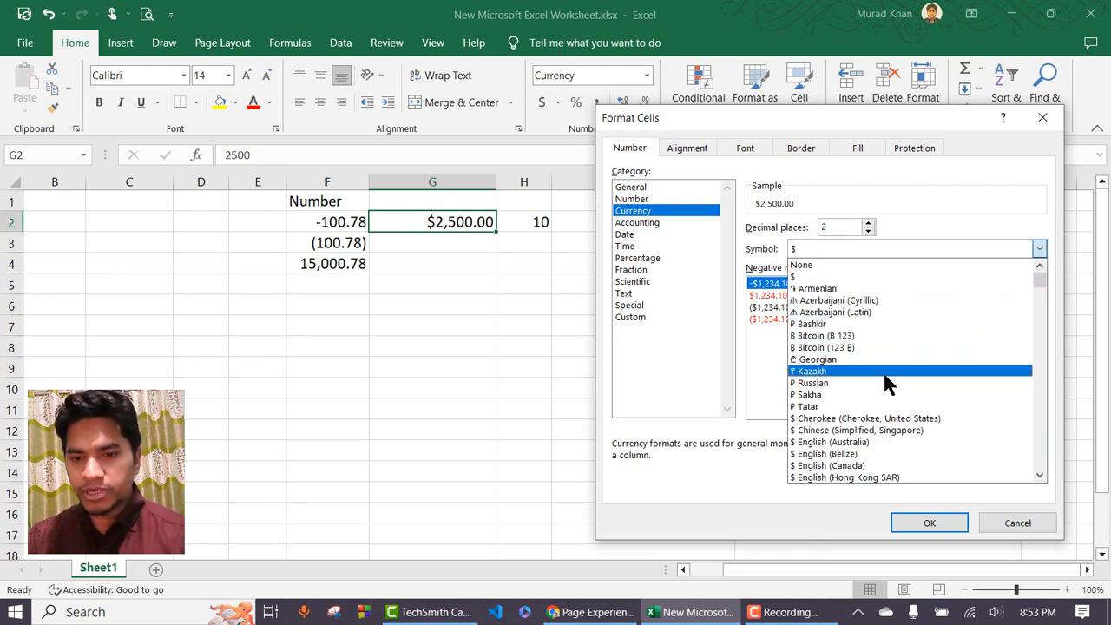
scroll(887, 384, down, 1)
scroll(887, 384, down, 2)
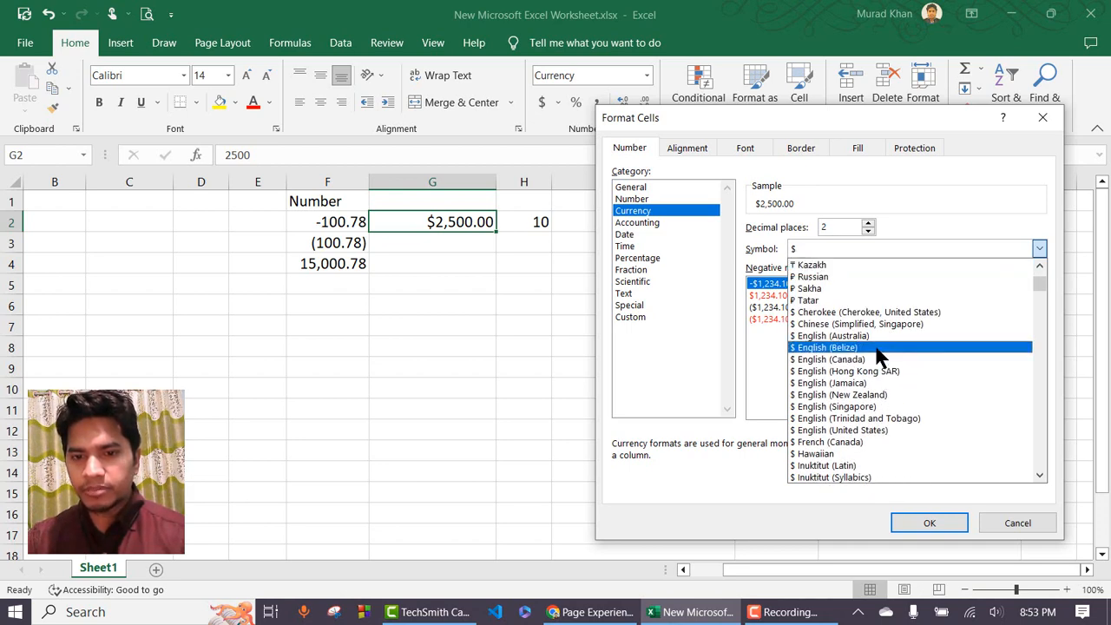
scroll(915, 372, down, 7)
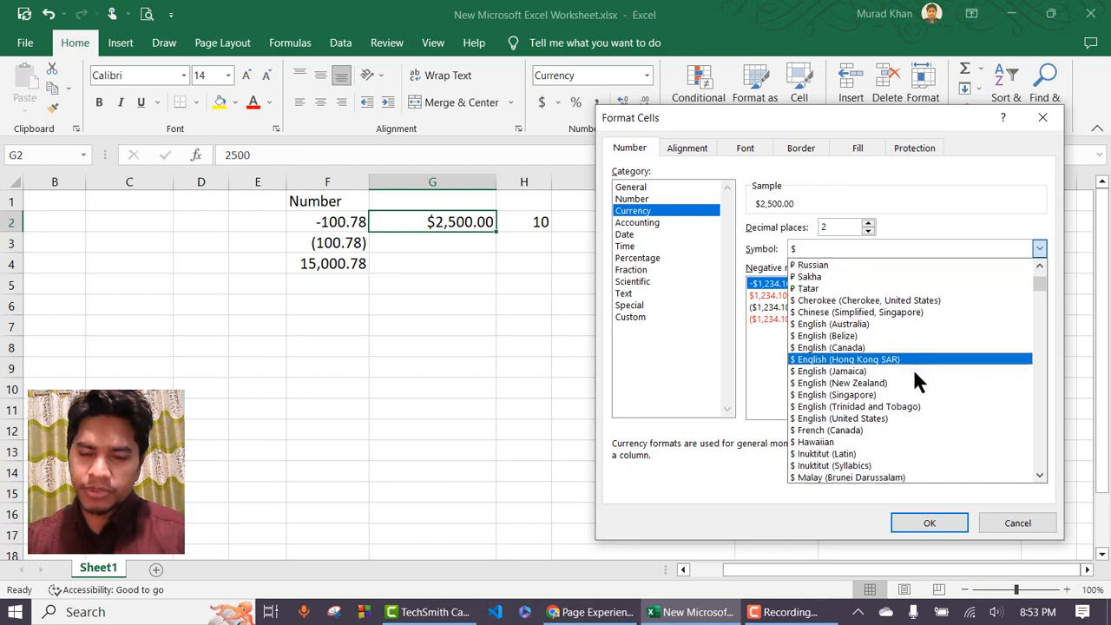
scroll(912, 367, down, 8)
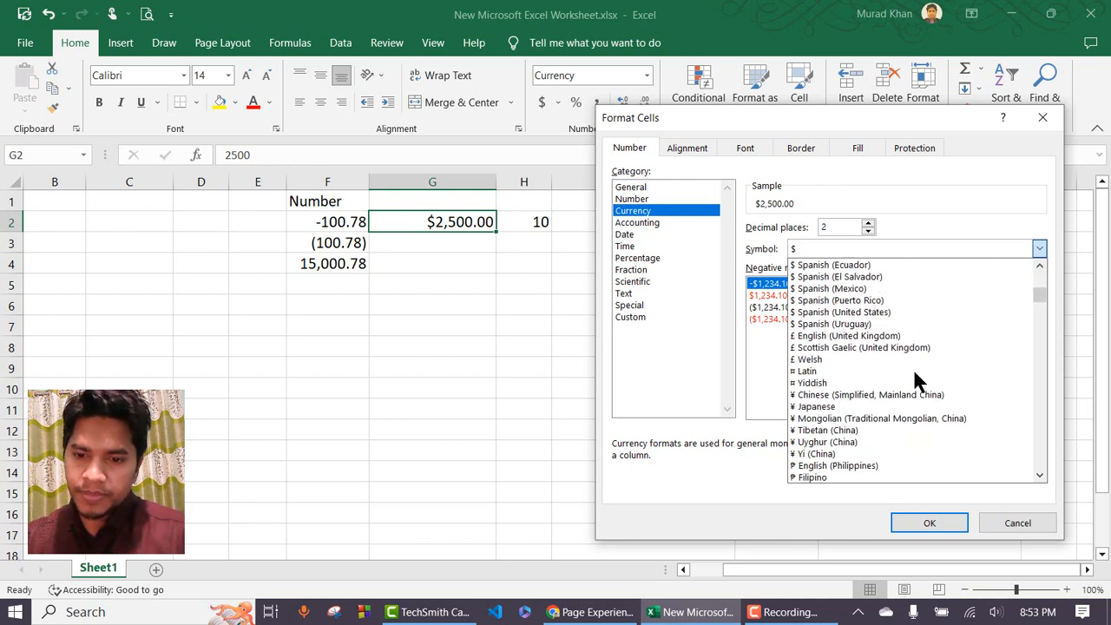
scroll(912, 367, down, 5)
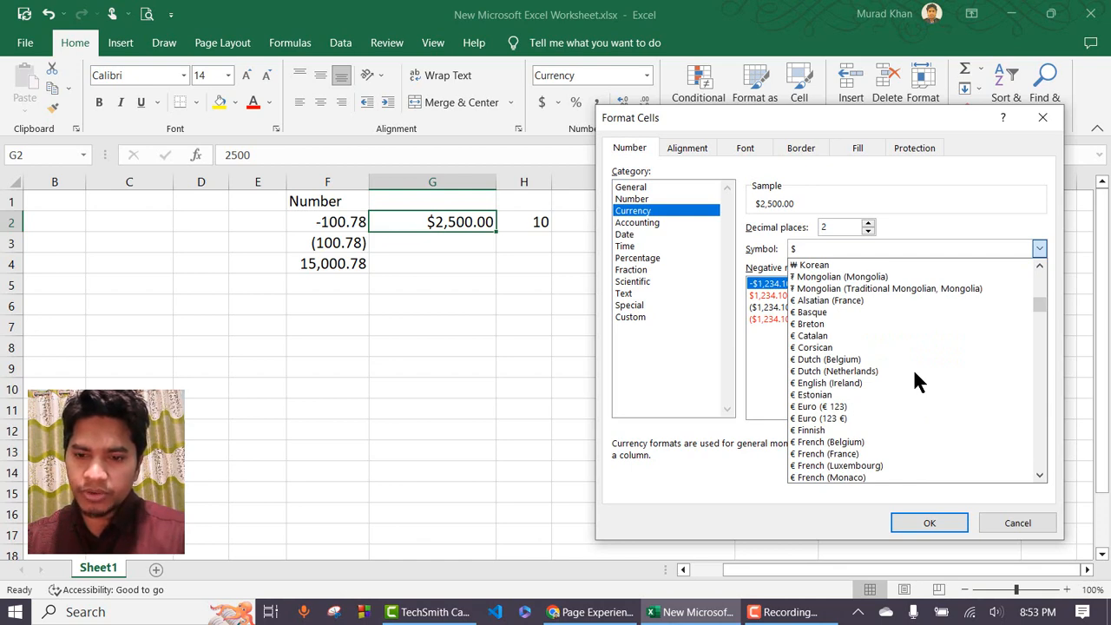
scroll(913, 367, down, 8)
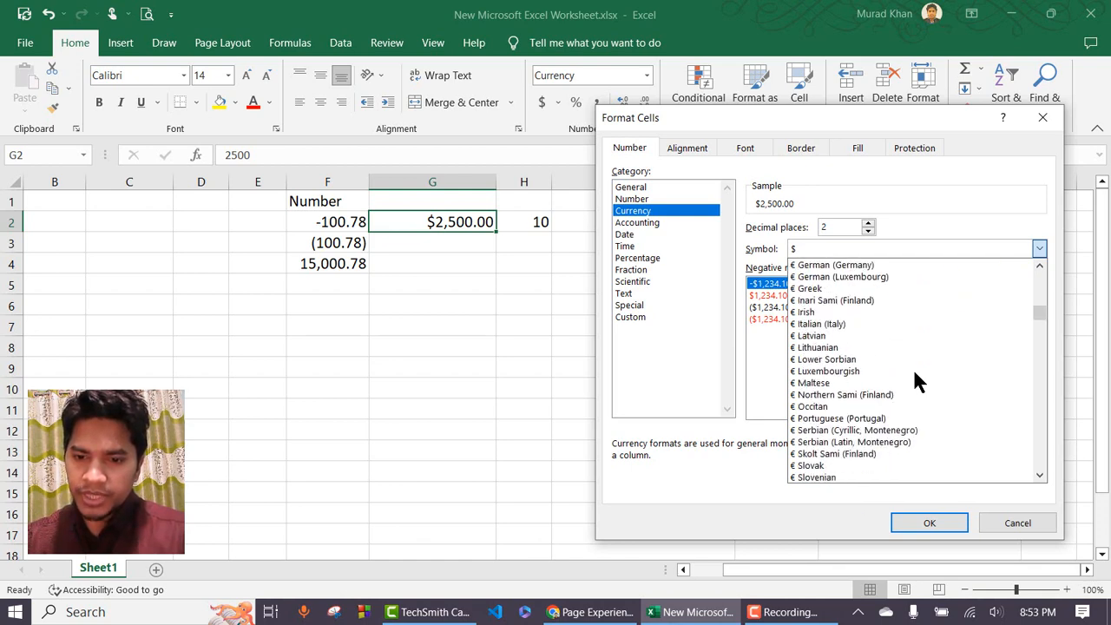
scroll(912, 367, down, 10)
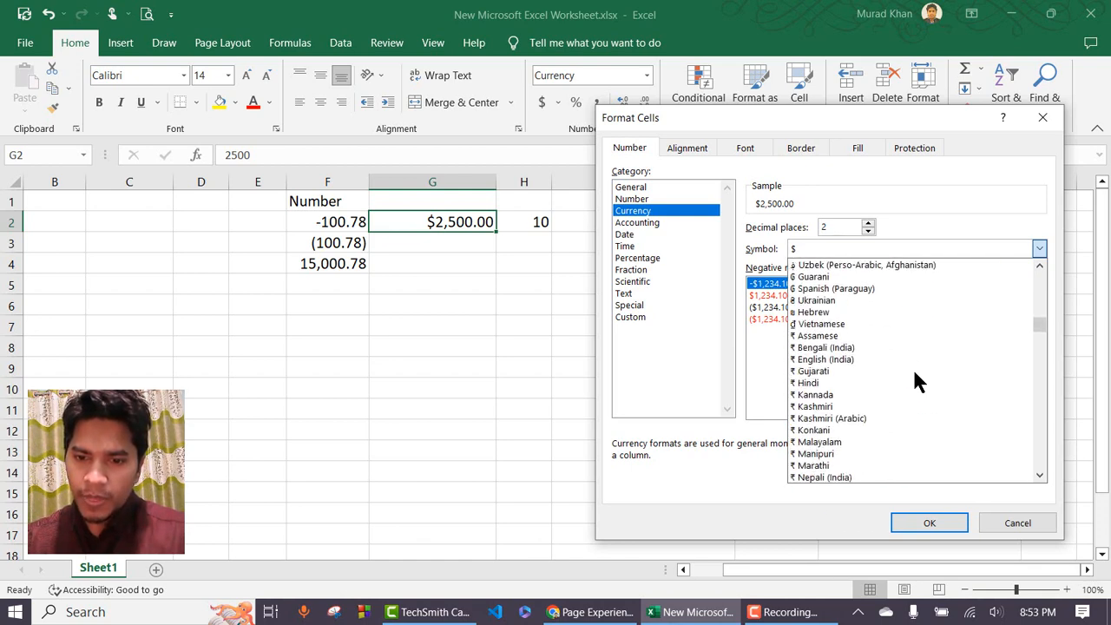
scroll(912, 368, down, 6)
scroll(912, 368, up, 9)
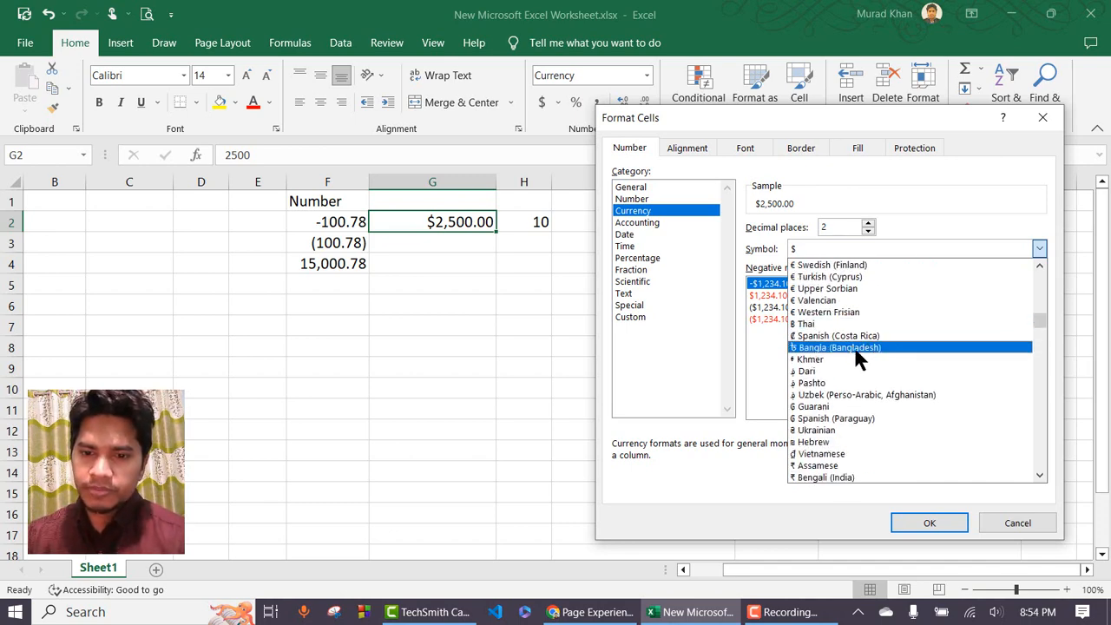
click(810, 348)
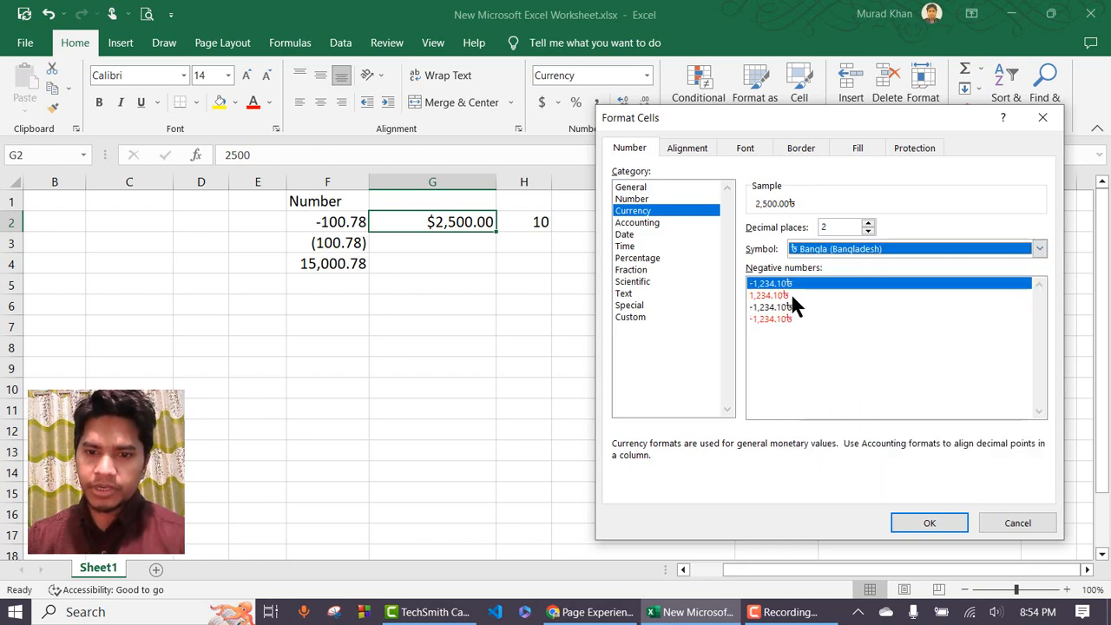
click(931, 524)
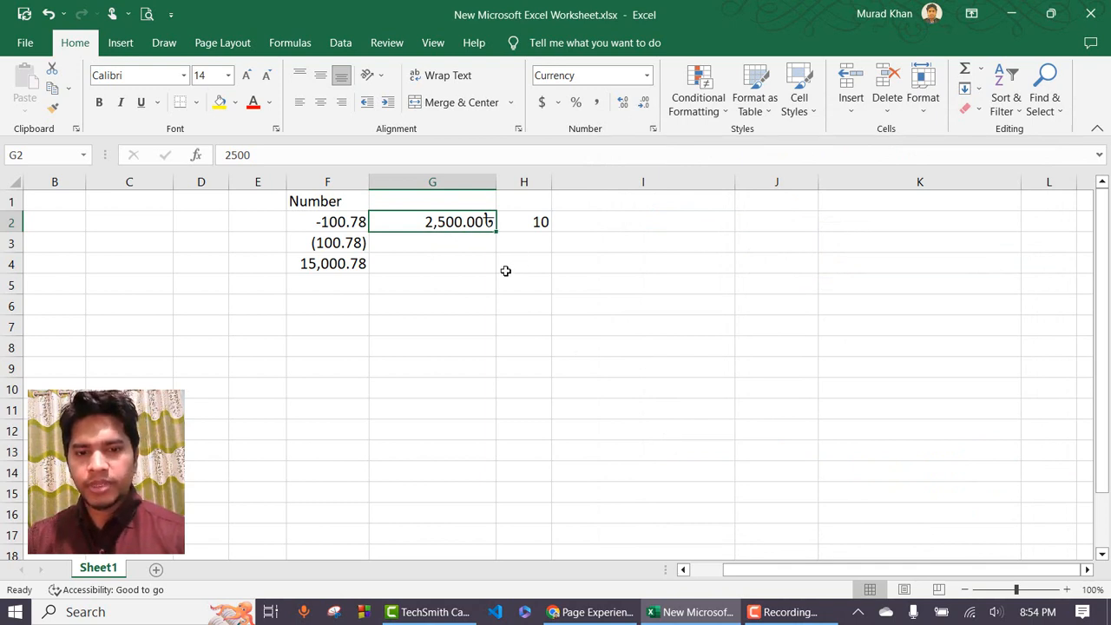
Enter 2500 in cell G3.
click(464, 243)
text(2500)
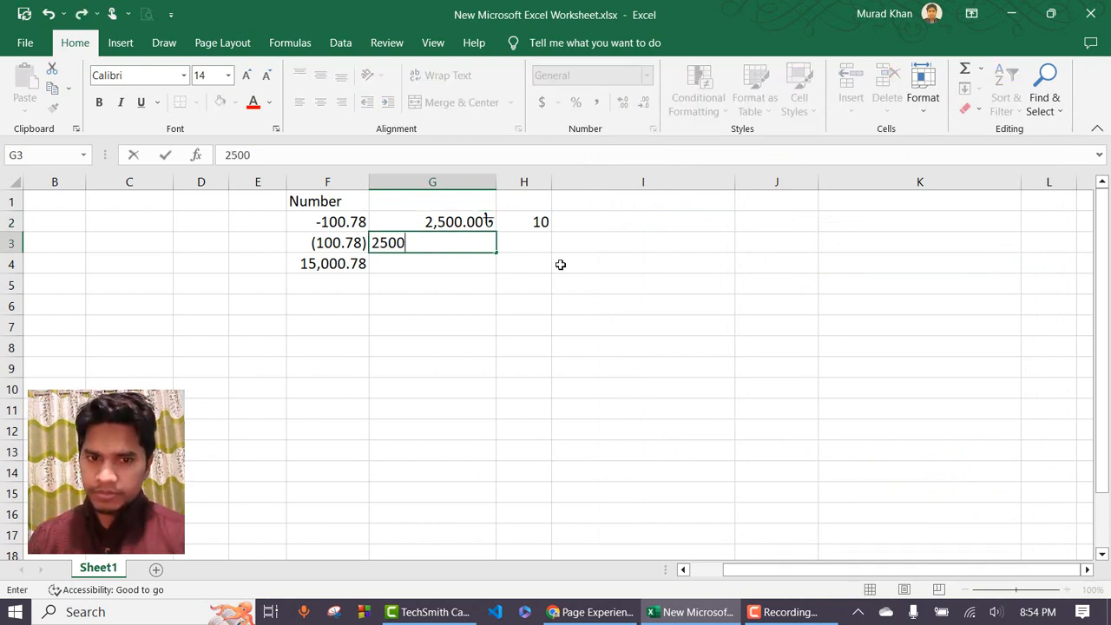
key(Return)
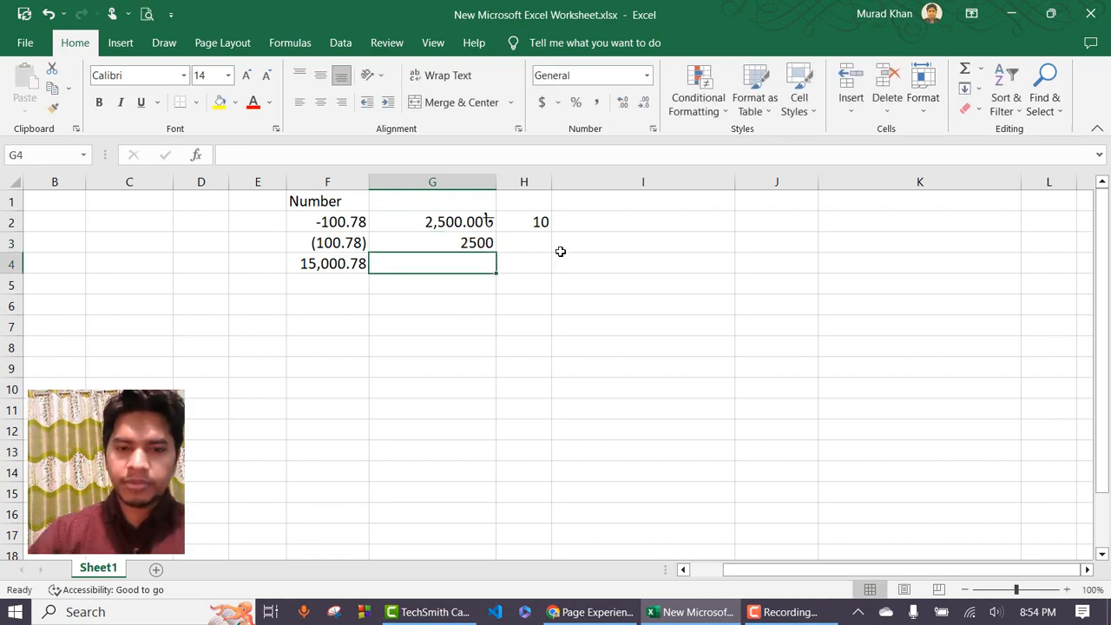
Format G3 as Currency with the BDT symbol, showing BDT 2,500.00.
click(445, 243)
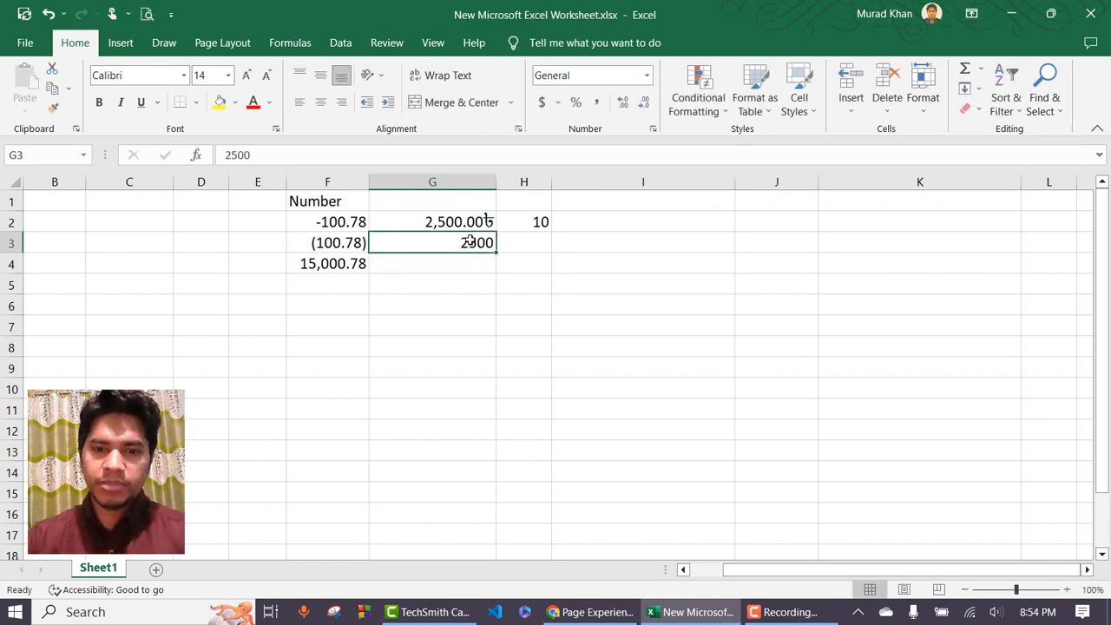
click(648, 74)
click(643, 476)
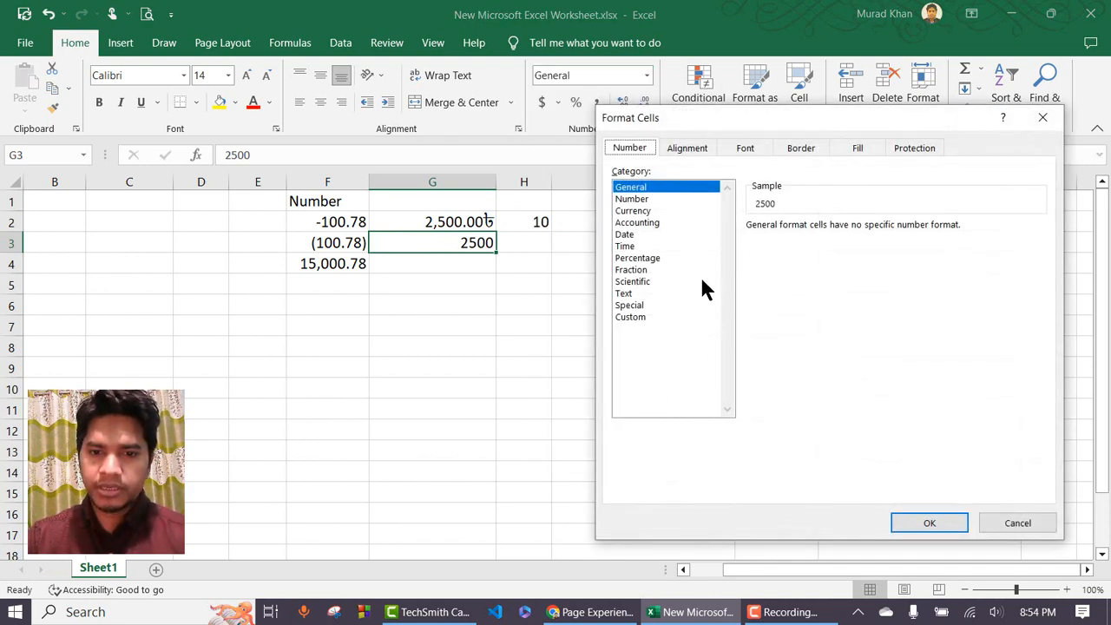
click(638, 212)
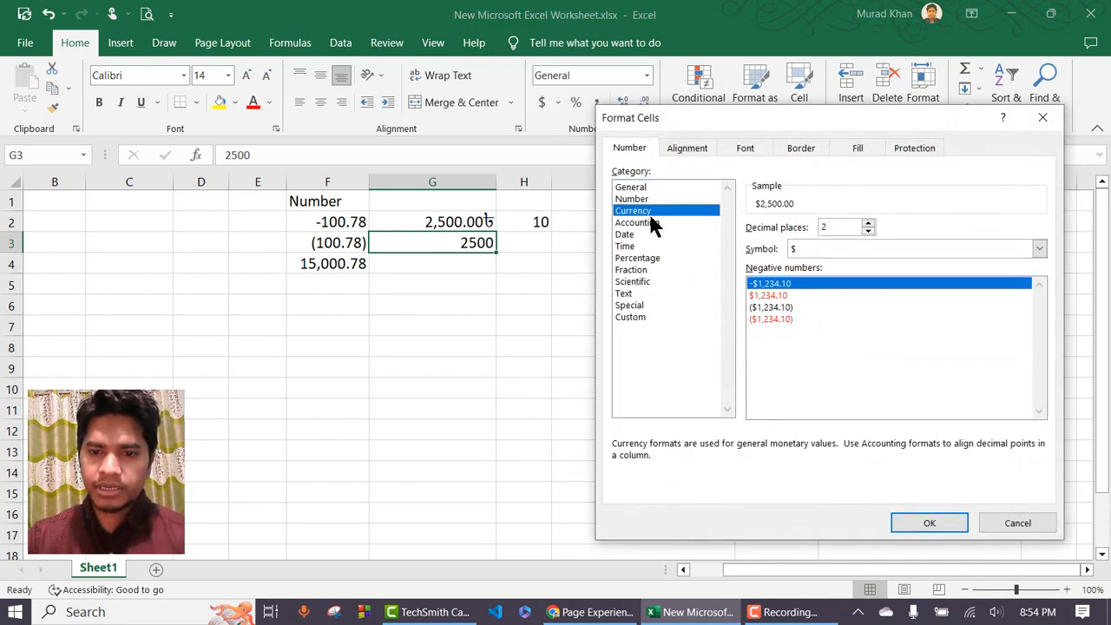
click(885, 248)
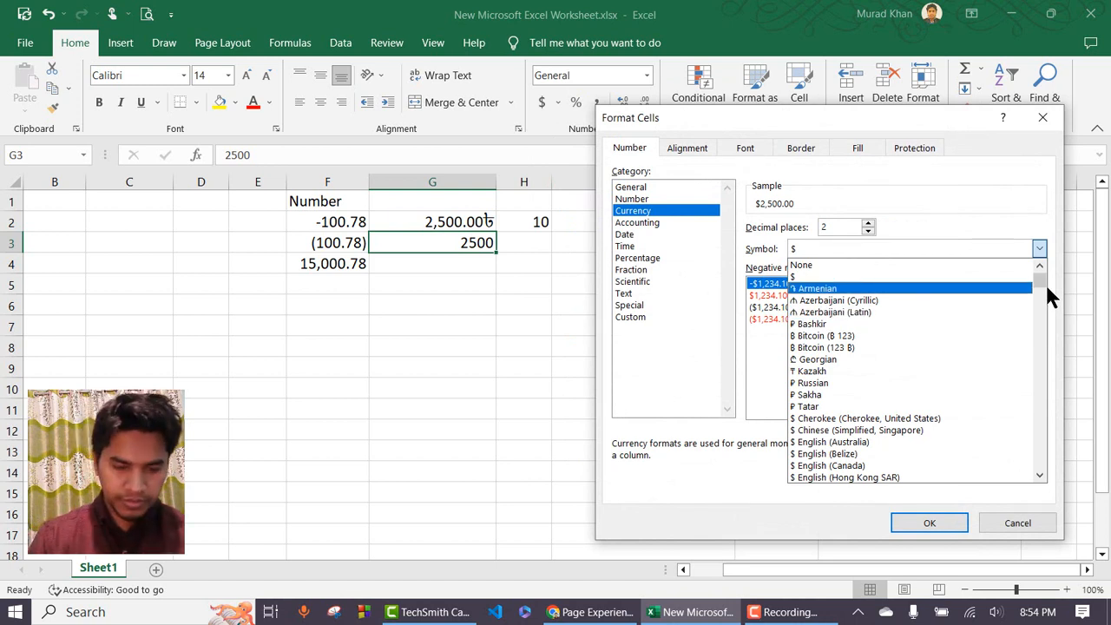
key(b)
key(b)
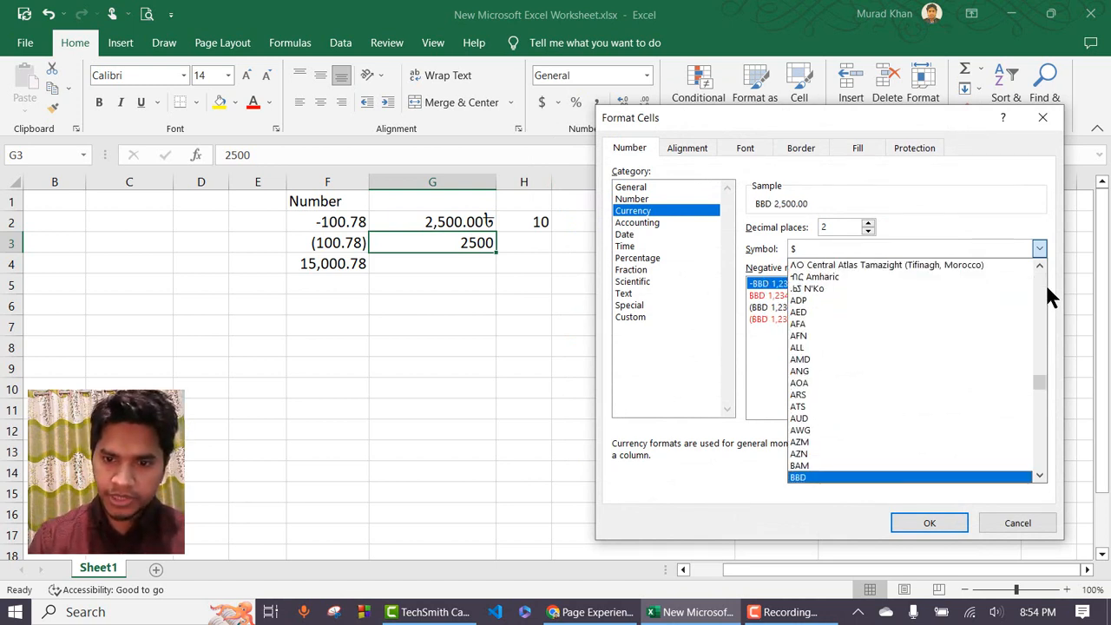
key(b)
key(Return)
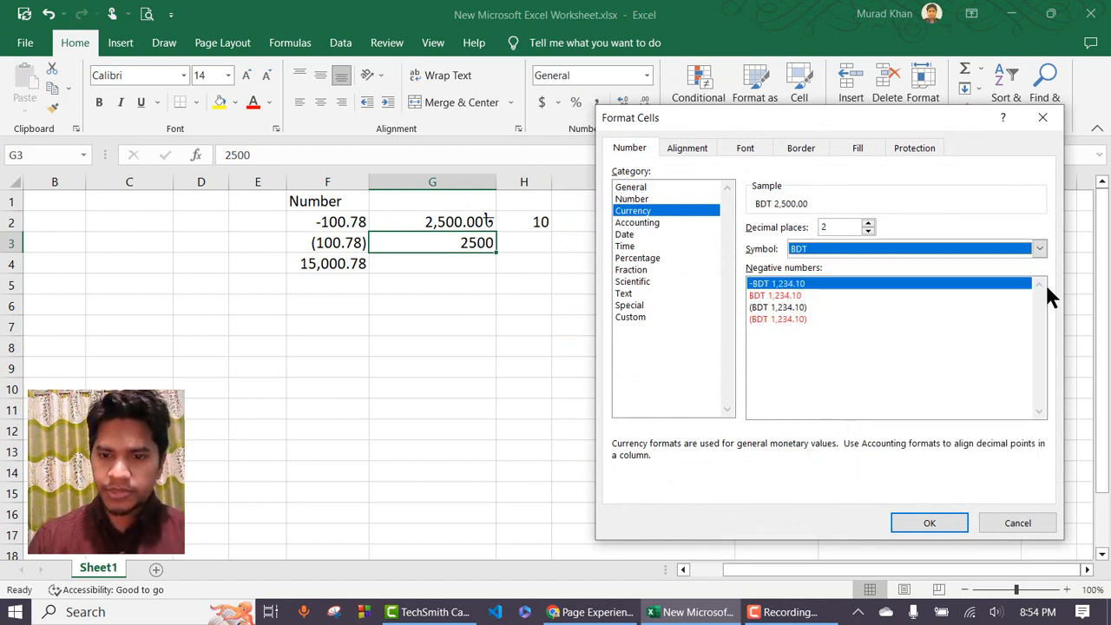
click(933, 523)
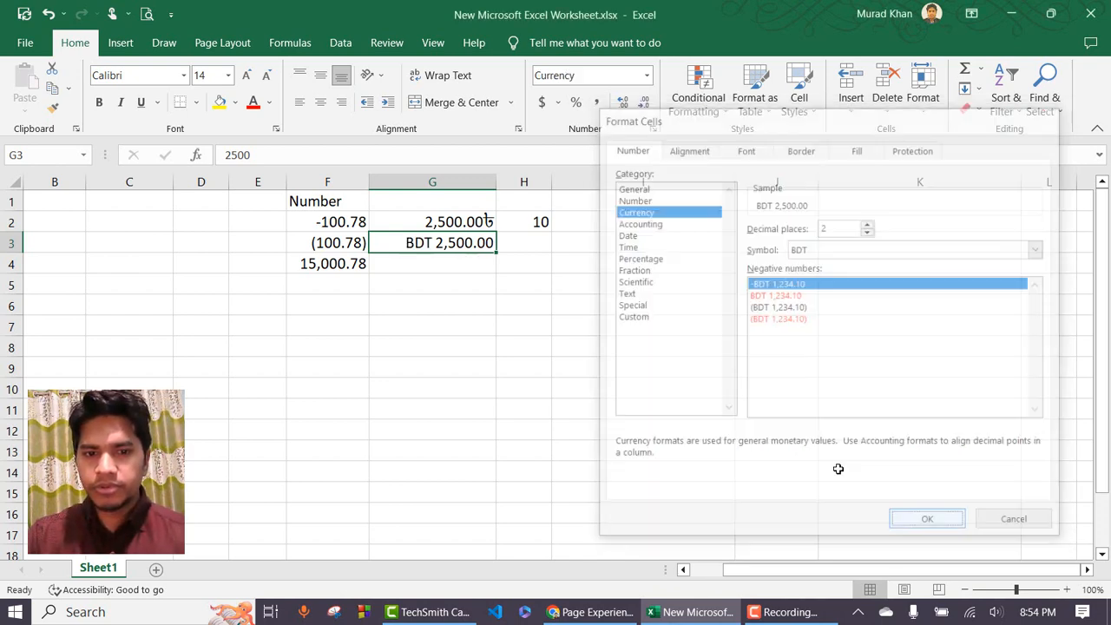
click(431, 260)
click(439, 243)
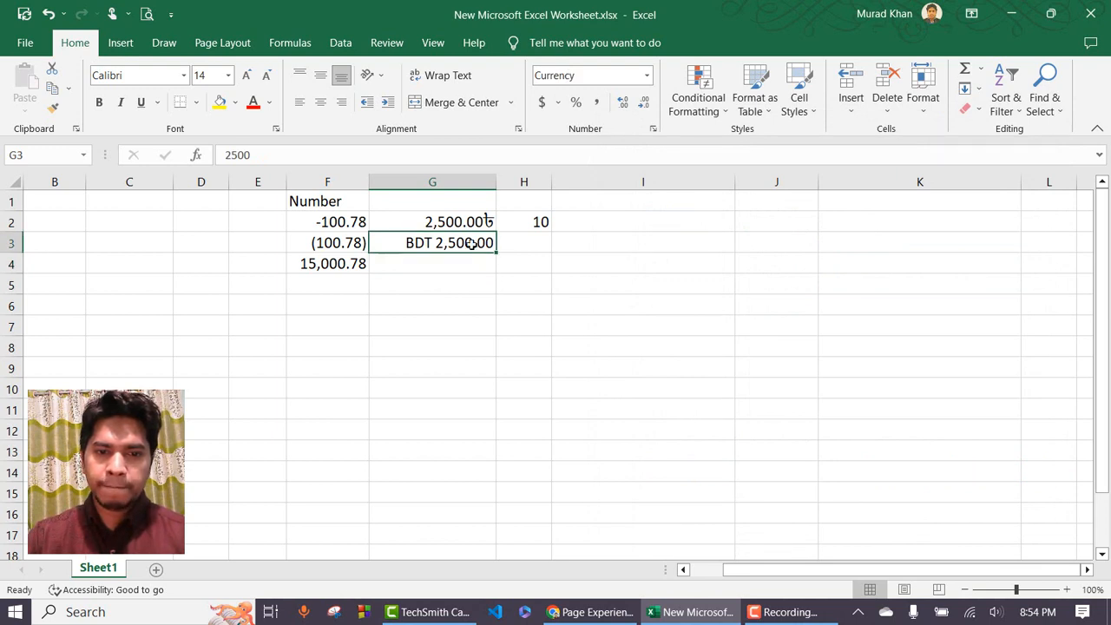
Add the headings Currency in G1 and Accounting in H1.
click(438, 222)
click(429, 198)
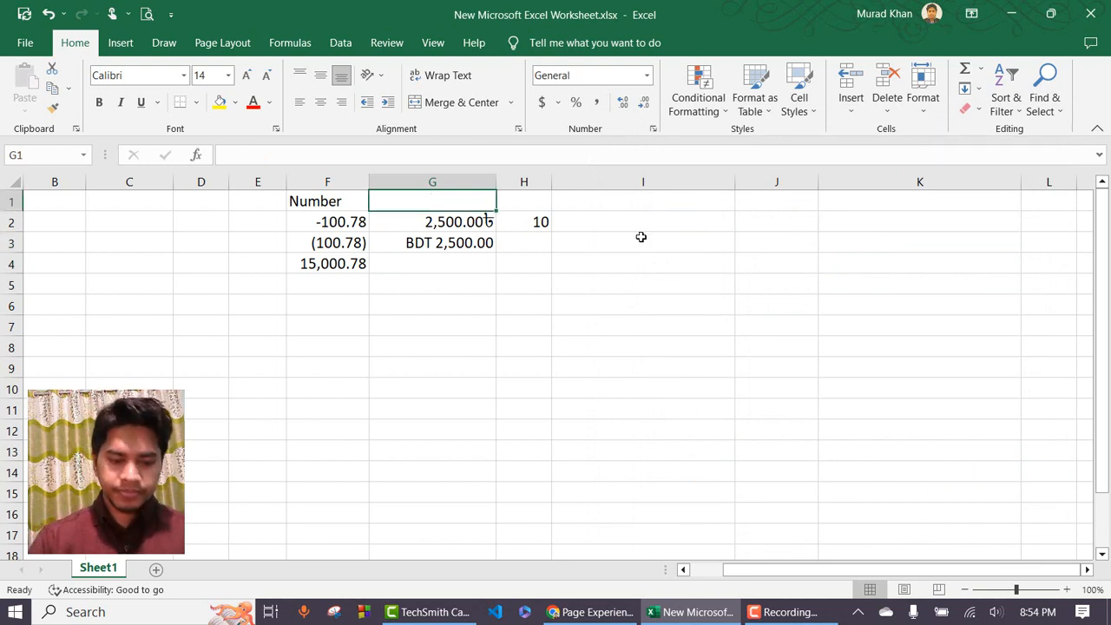
text(Cur)
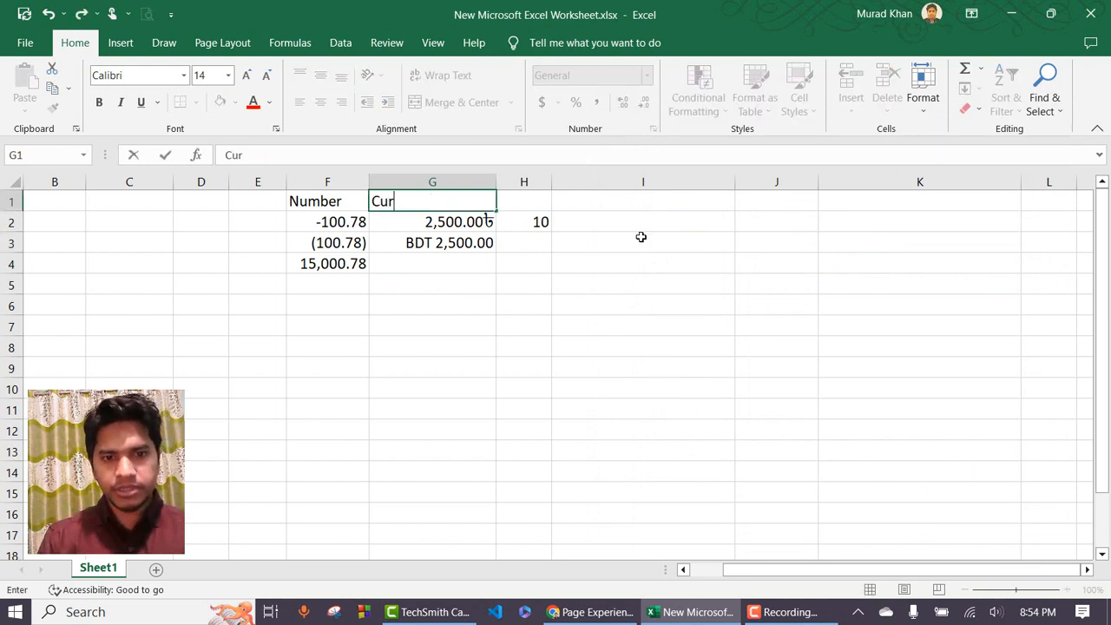
text(rency)
key(Return)
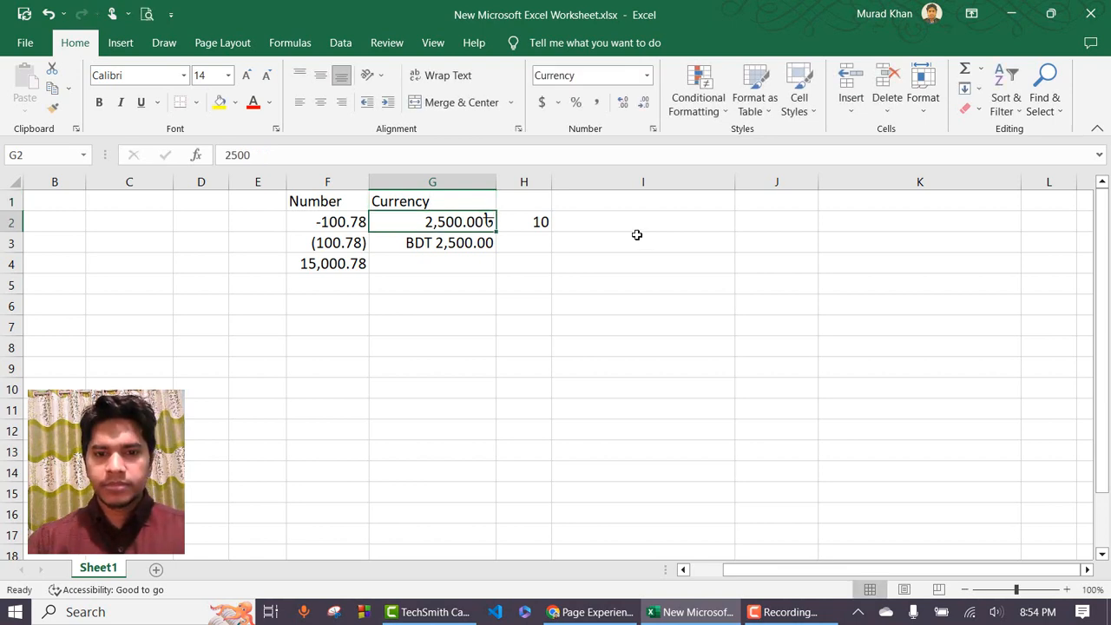
click(537, 199)
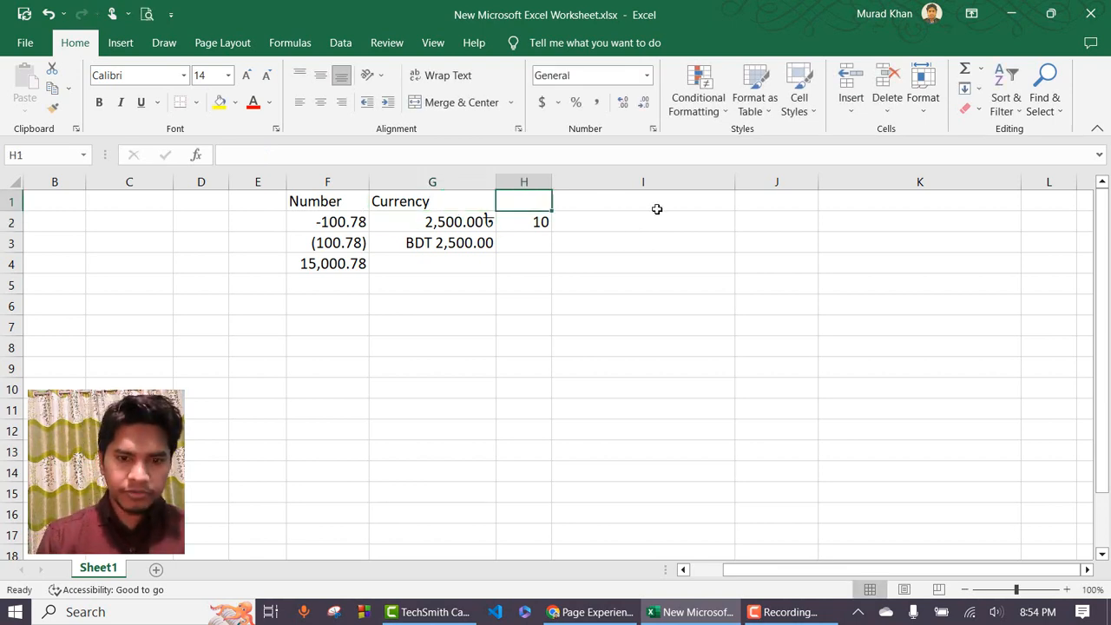
text(Accounting)
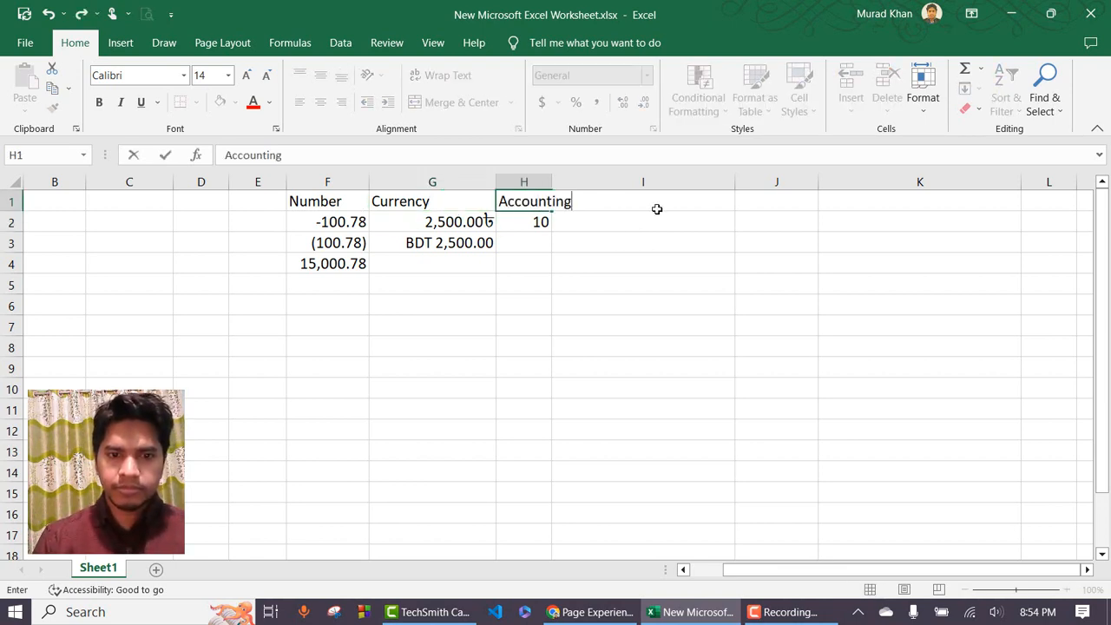
key(Return)
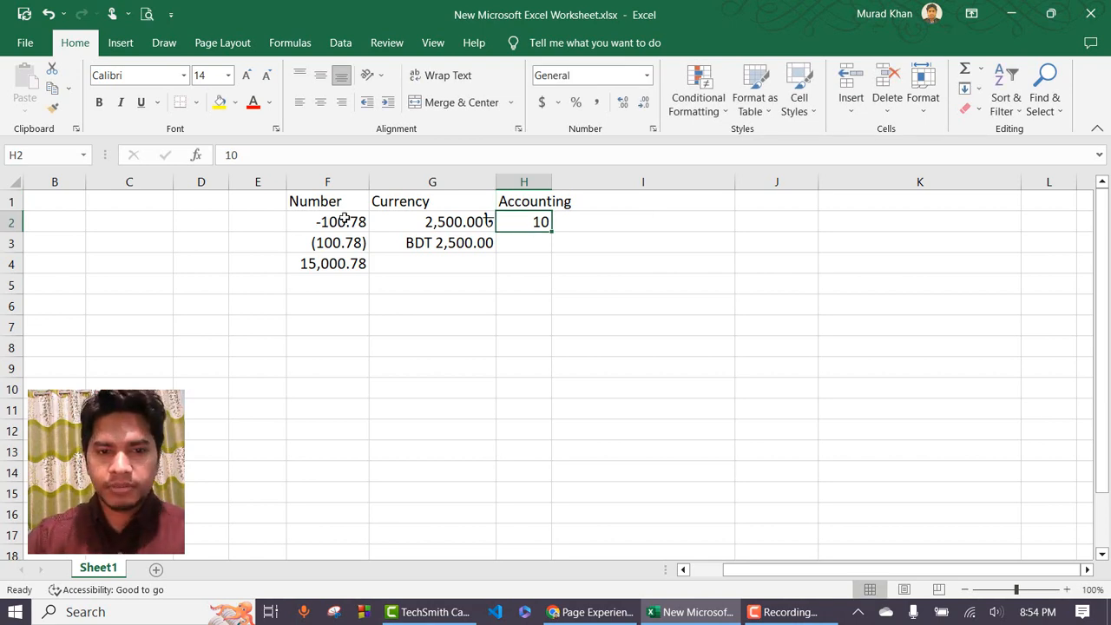
Enter 100.78 in G2, G3 and H2, and autofit column H.
click(452, 224)
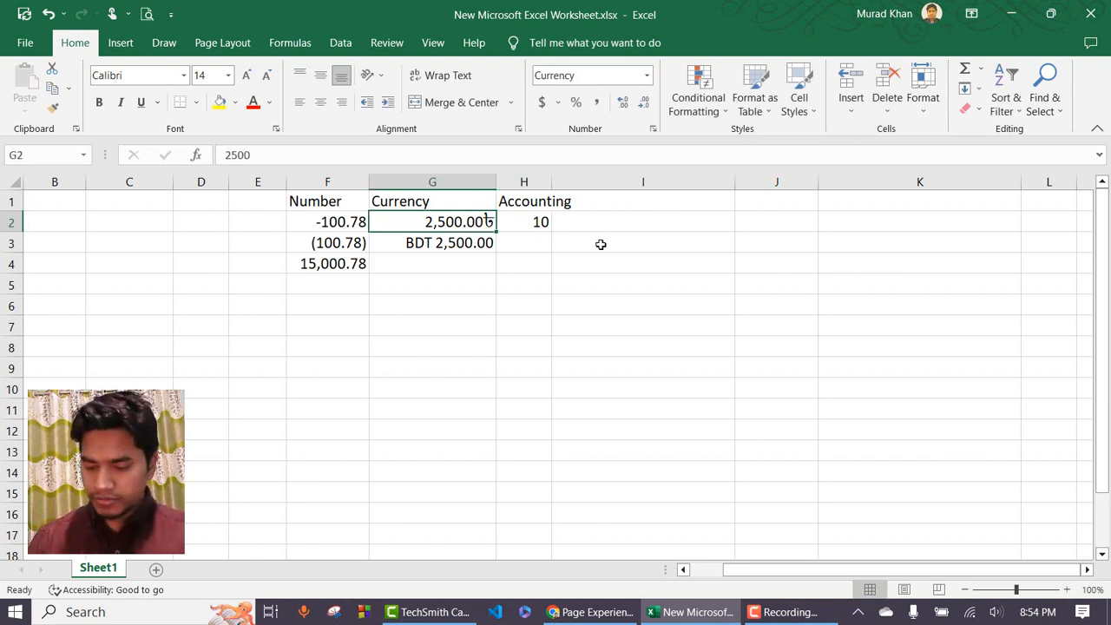
text(100.78)
key(Return)
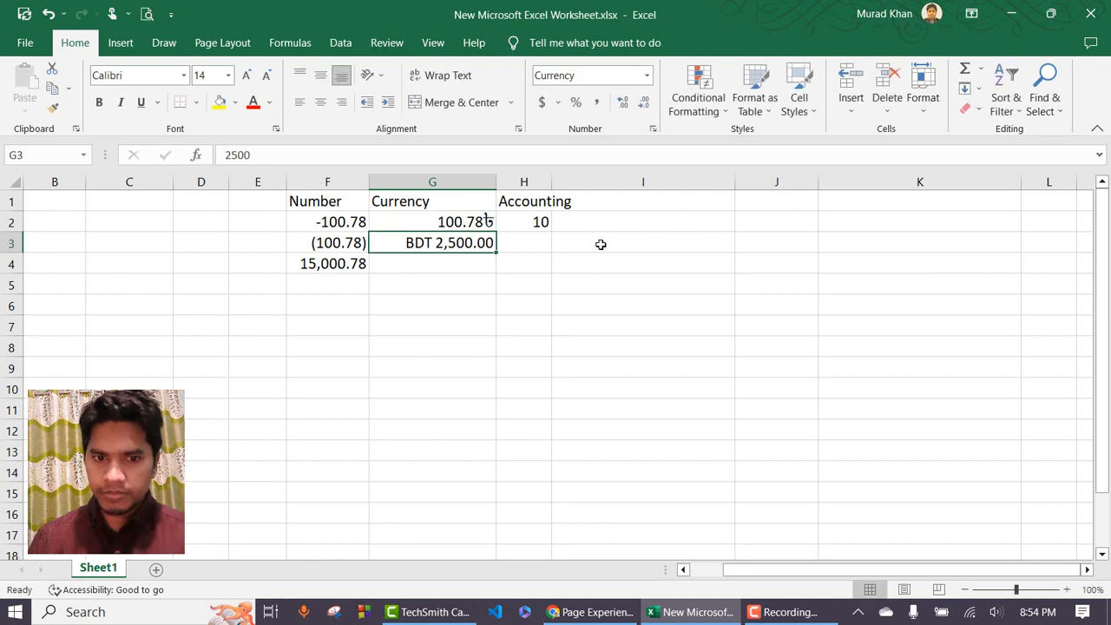
text(100.78)
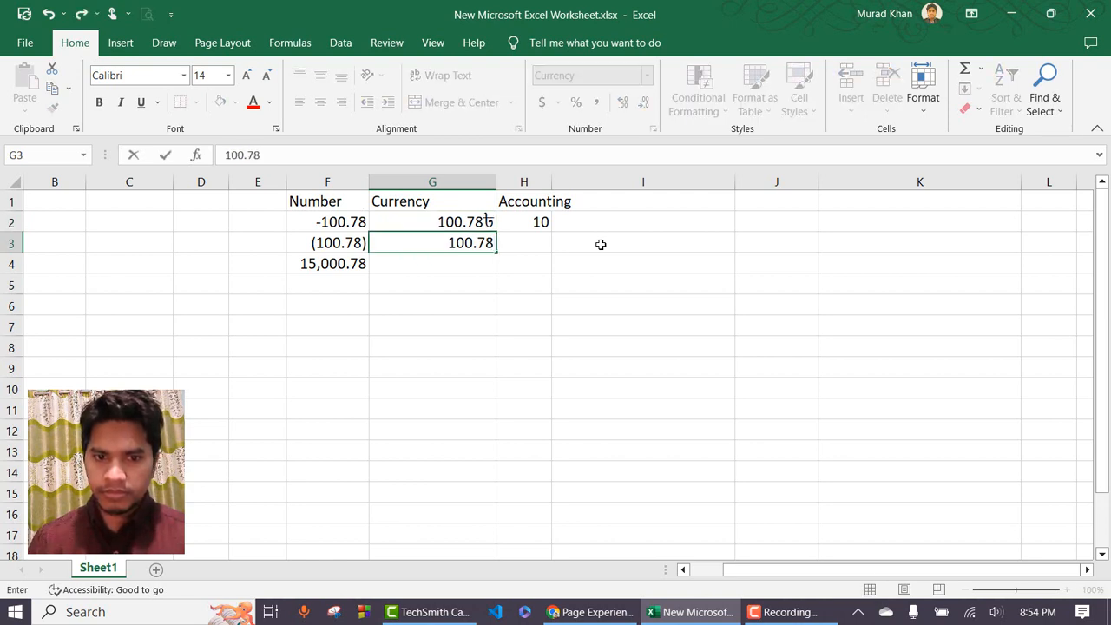
key(Return)
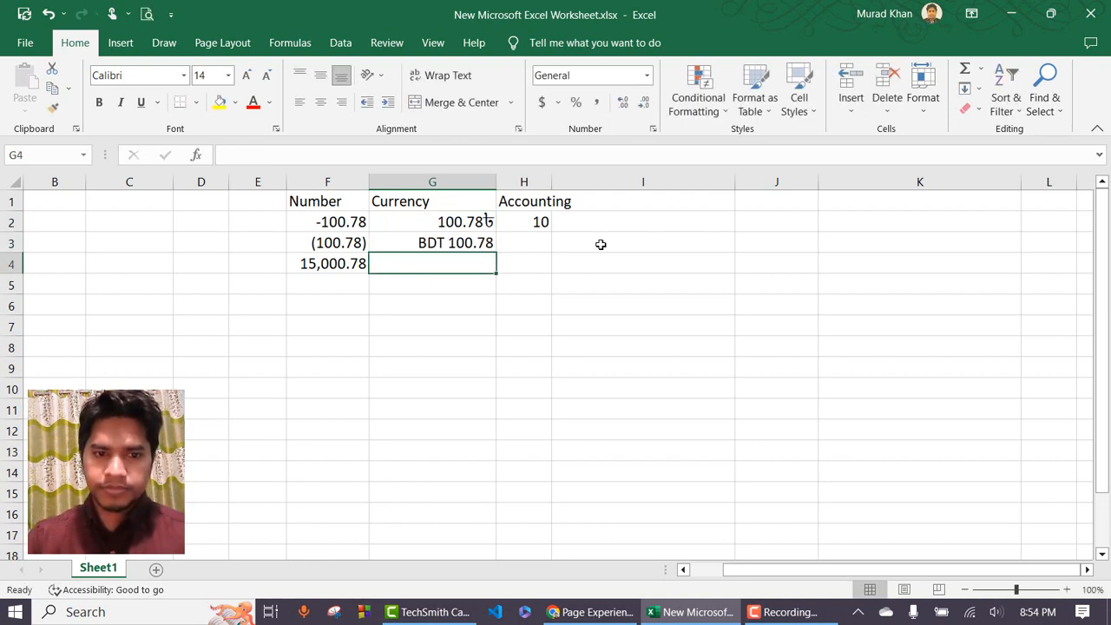
click(534, 222)
text(10)
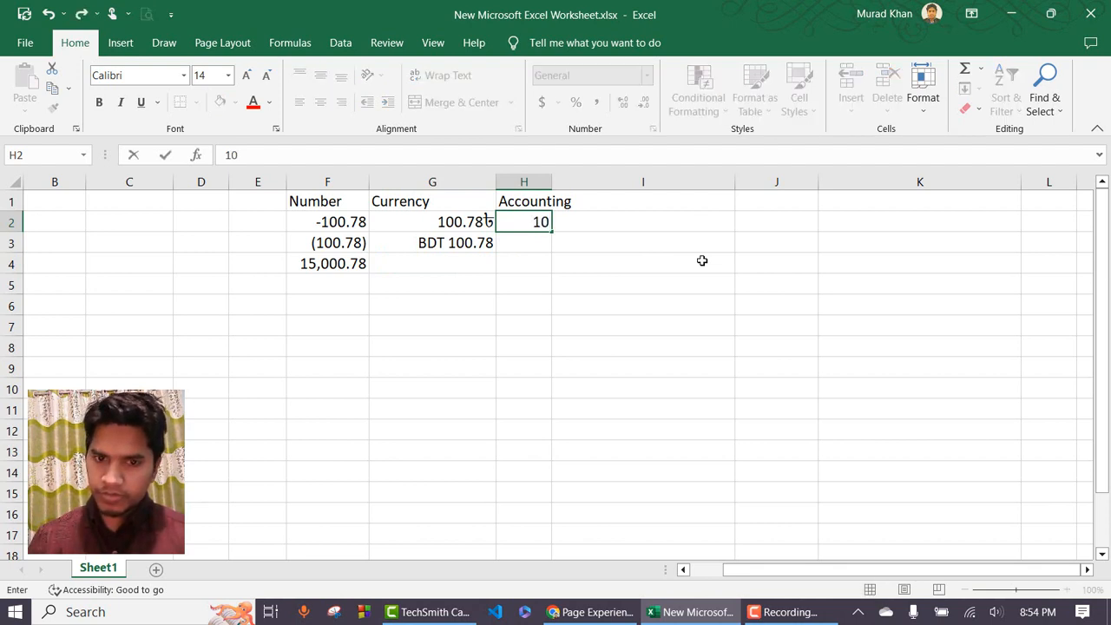
text(0.78)
key(Return)
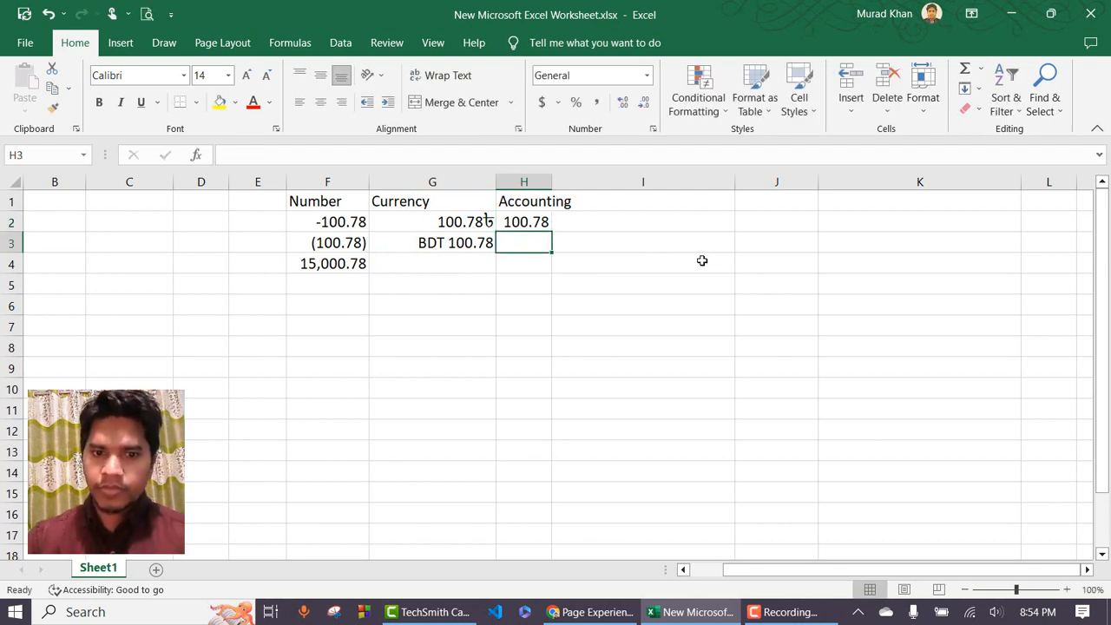
double_click(552, 182)
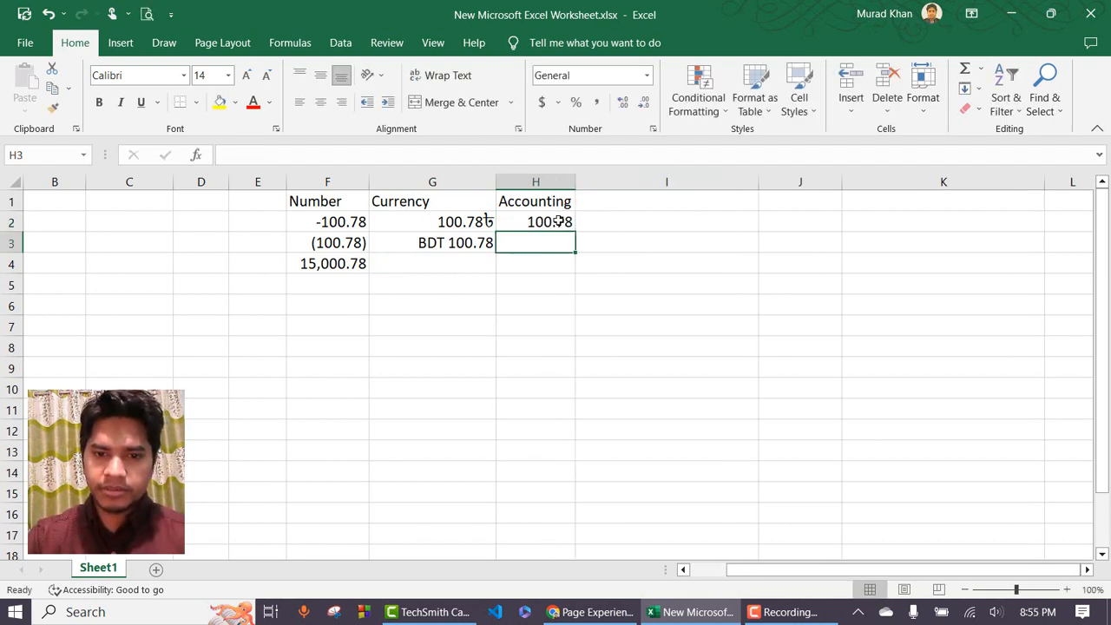
click(558, 222)
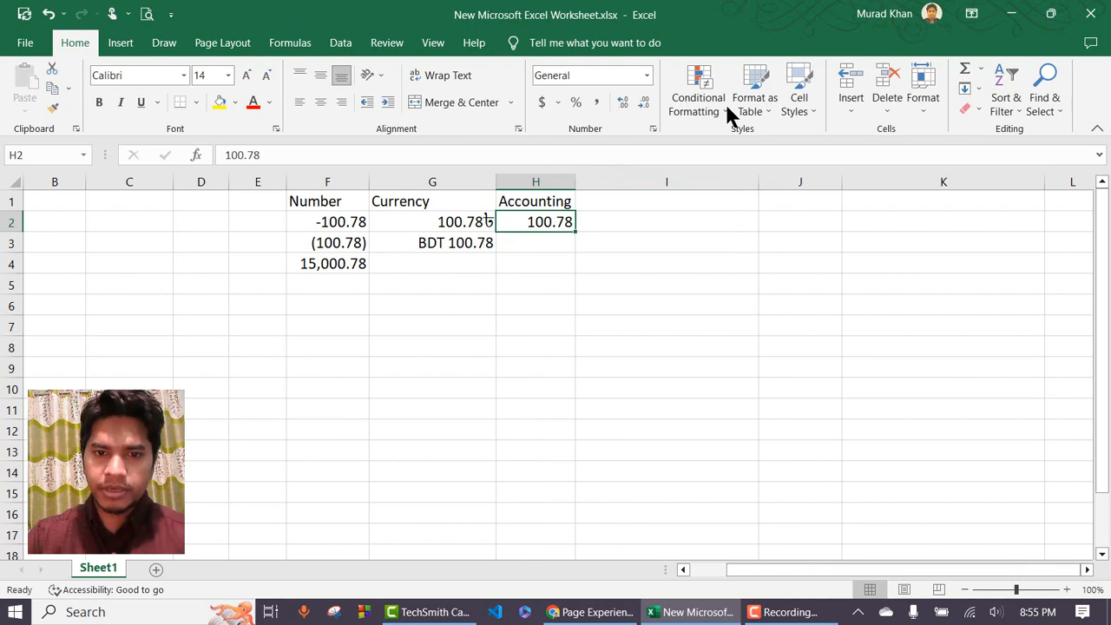
Apply the Accounting format to H2, showing $ 100.78.
click(650, 75)
click(633, 467)
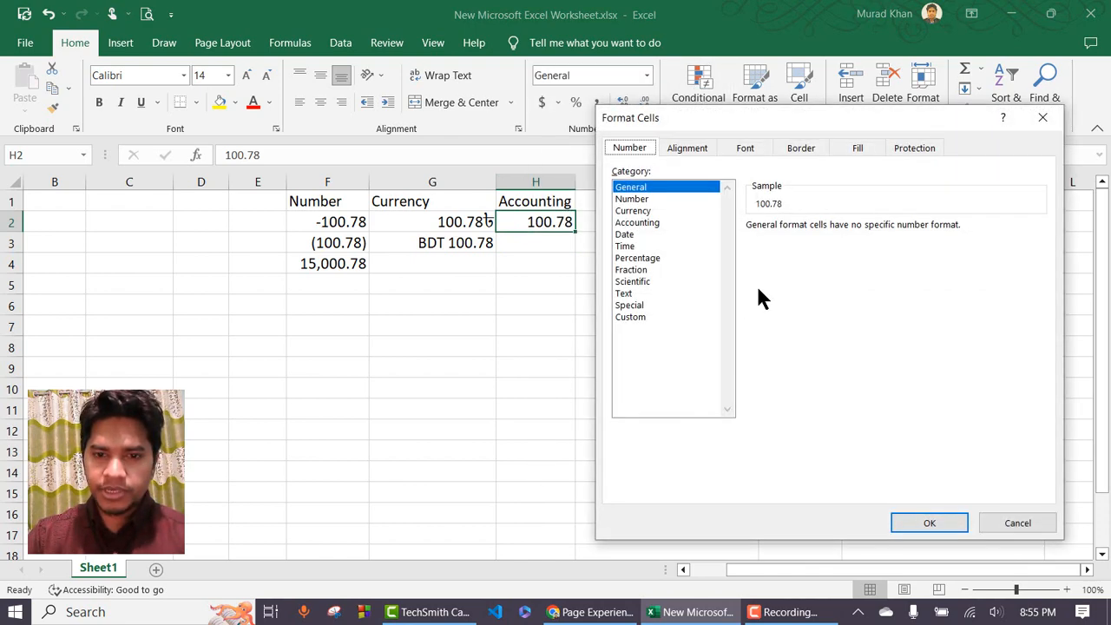
click(653, 234)
click(649, 223)
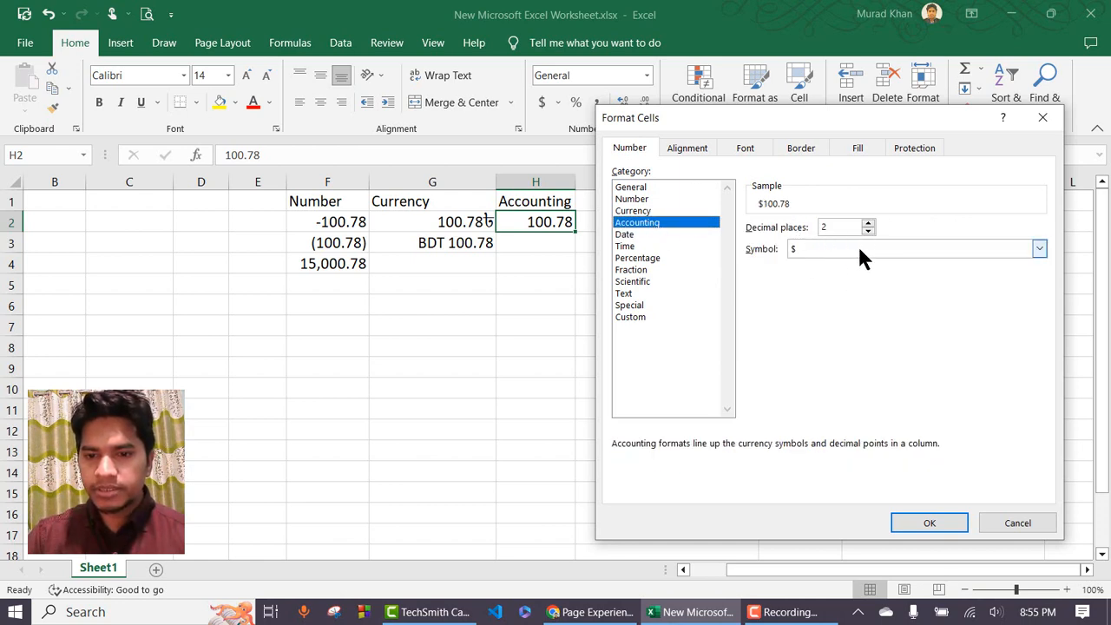
click(947, 523)
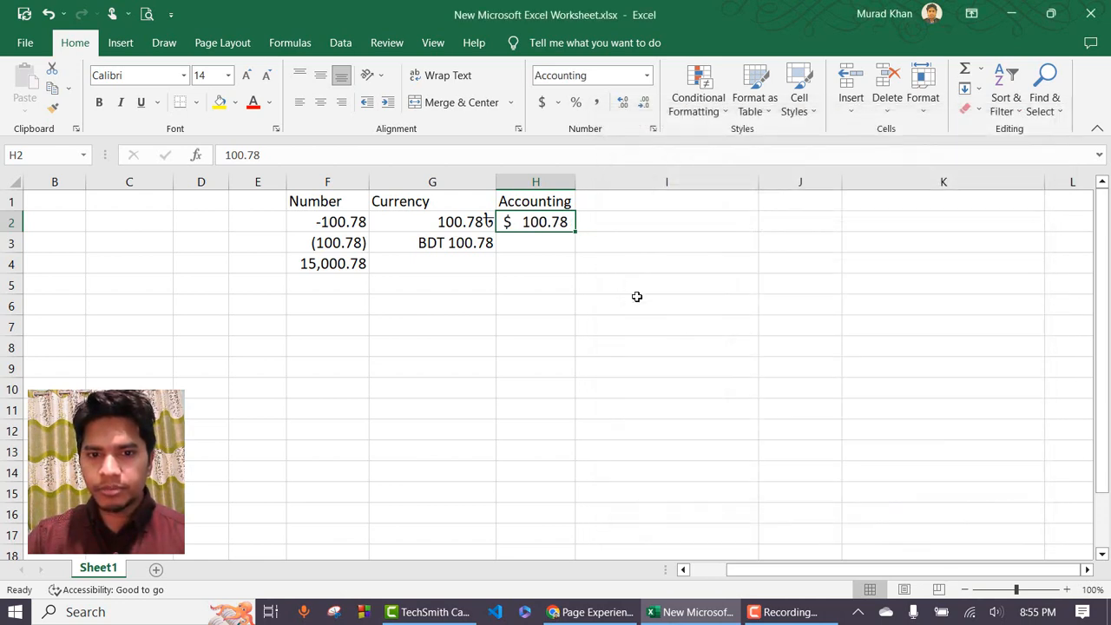
Enter 100.78 in cell H3.
click(541, 241)
text(100.78)
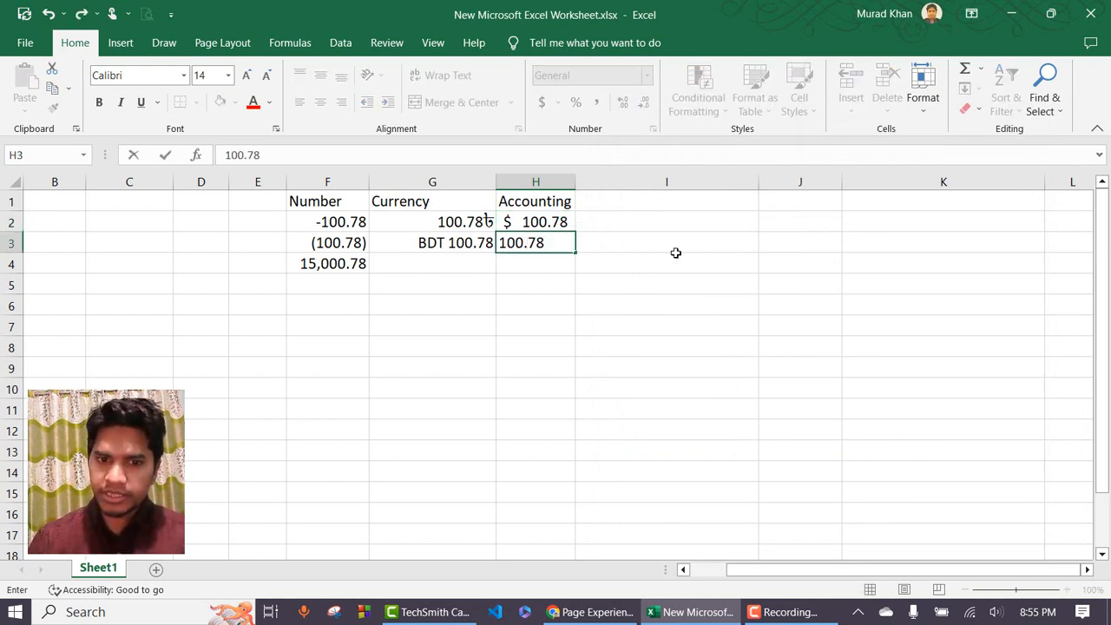
key(Return)
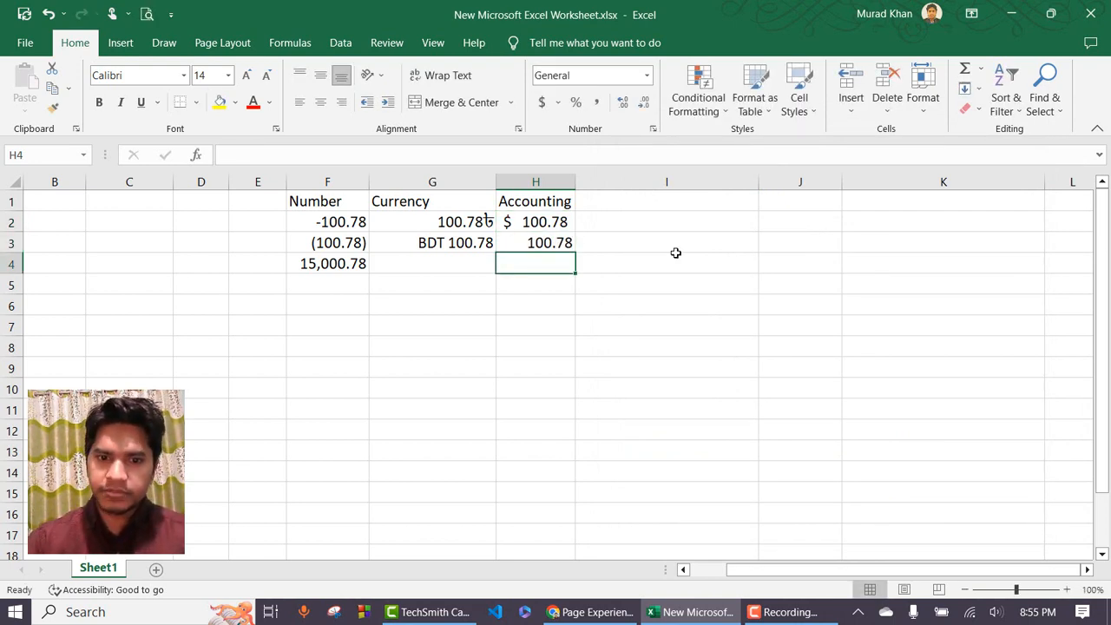
Give H3 the Accounting format with the Bangla (Bangladesh) taka symbol.
click(563, 243)
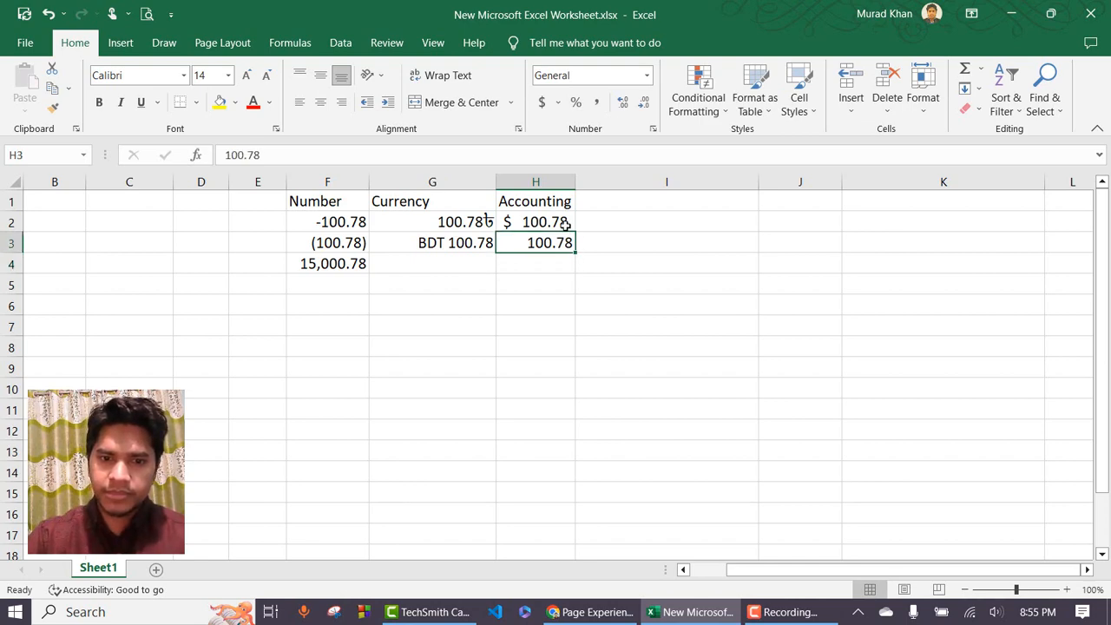
click(650, 75)
click(667, 471)
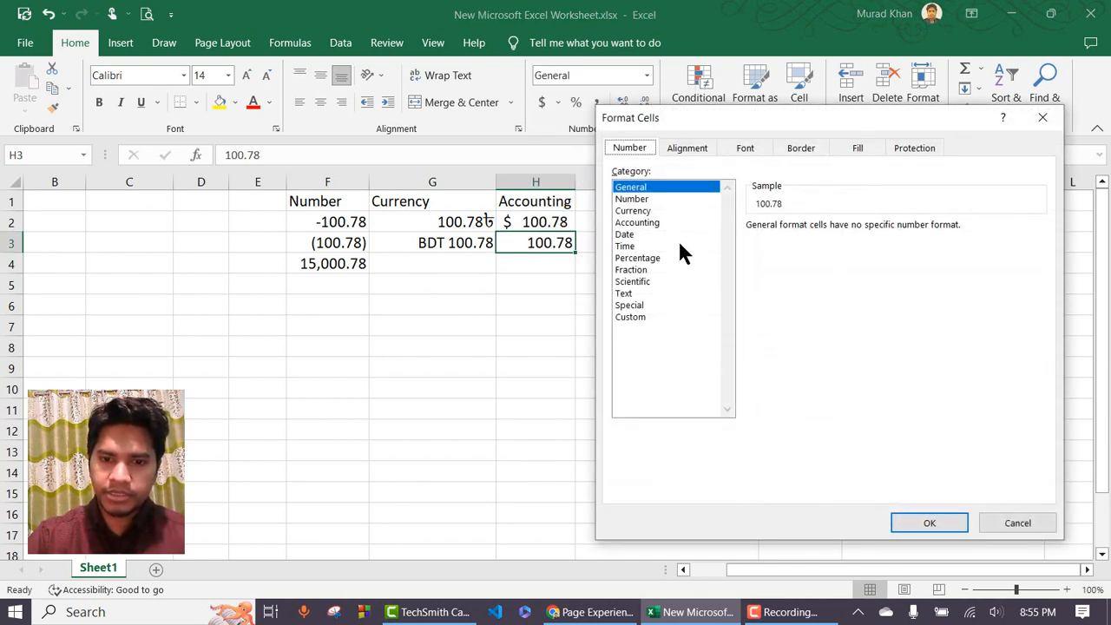
click(657, 223)
click(936, 250)
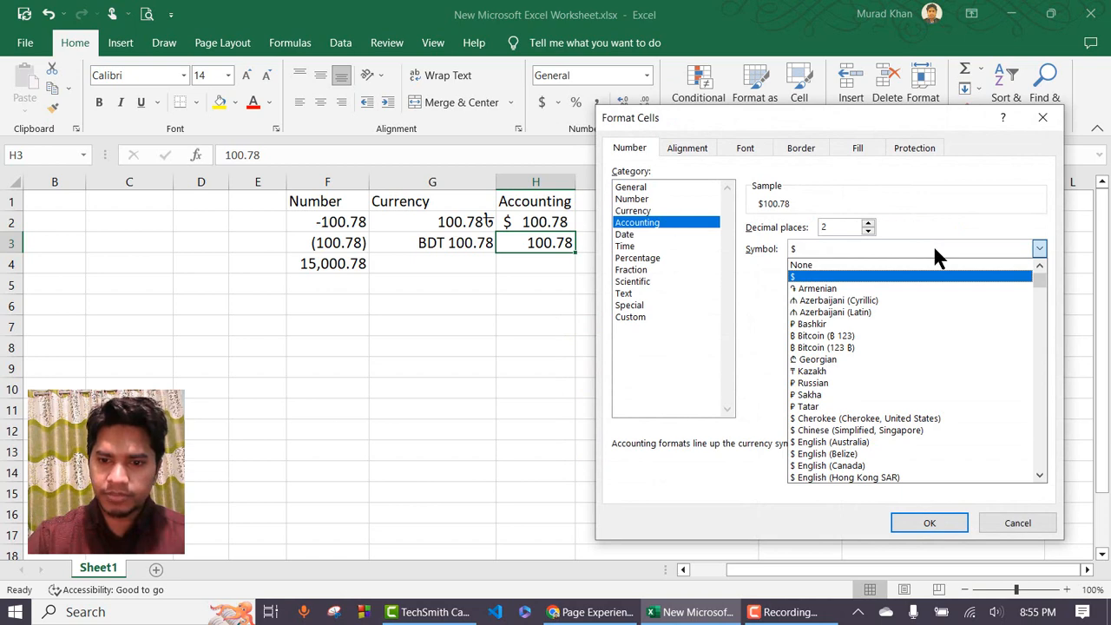
scroll(933, 352, down, 4)
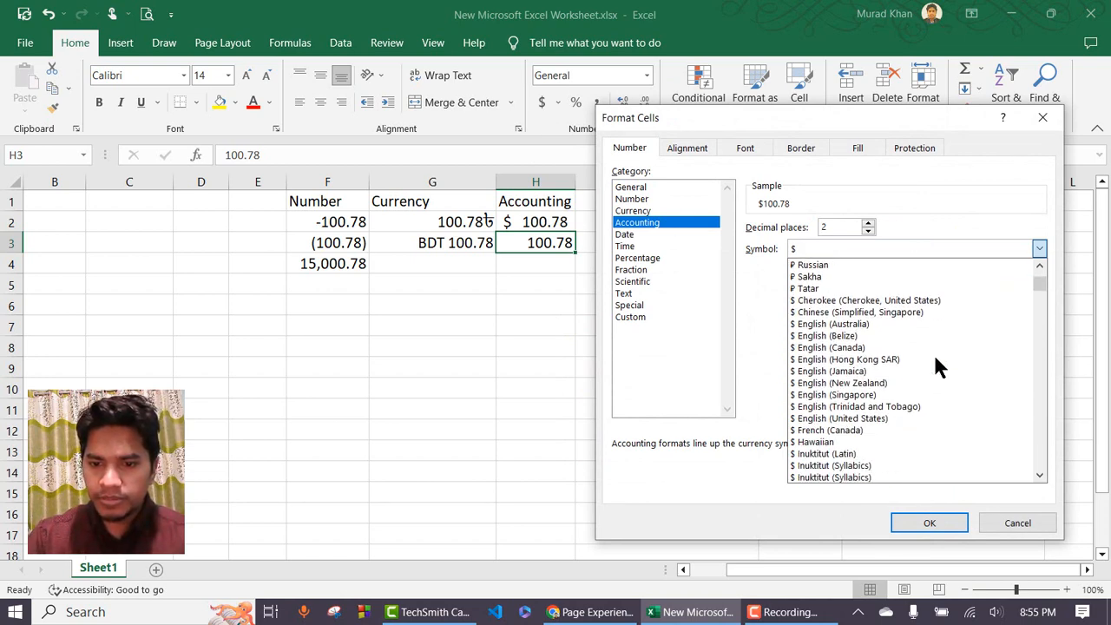
scroll(934, 352, down, 8)
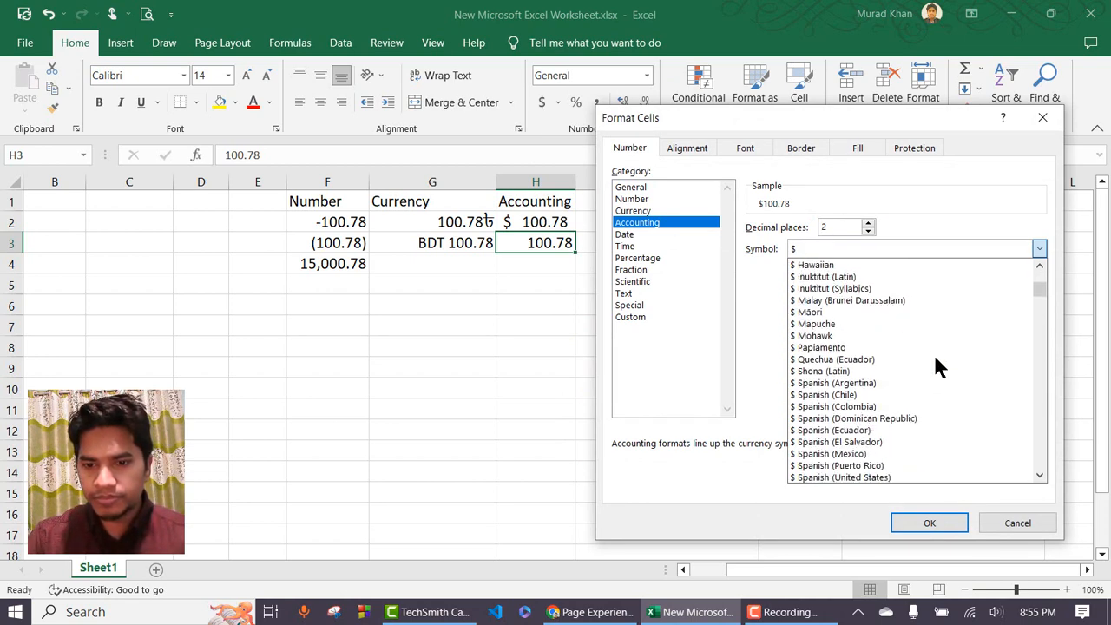
scroll(933, 352, down, 3)
click(870, 389)
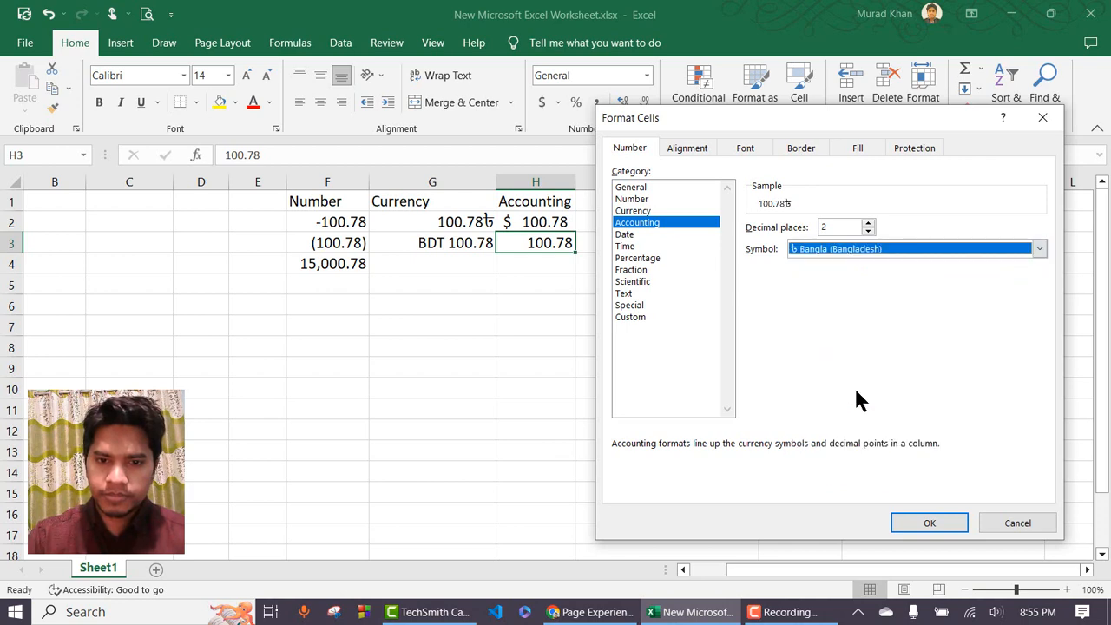
click(927, 522)
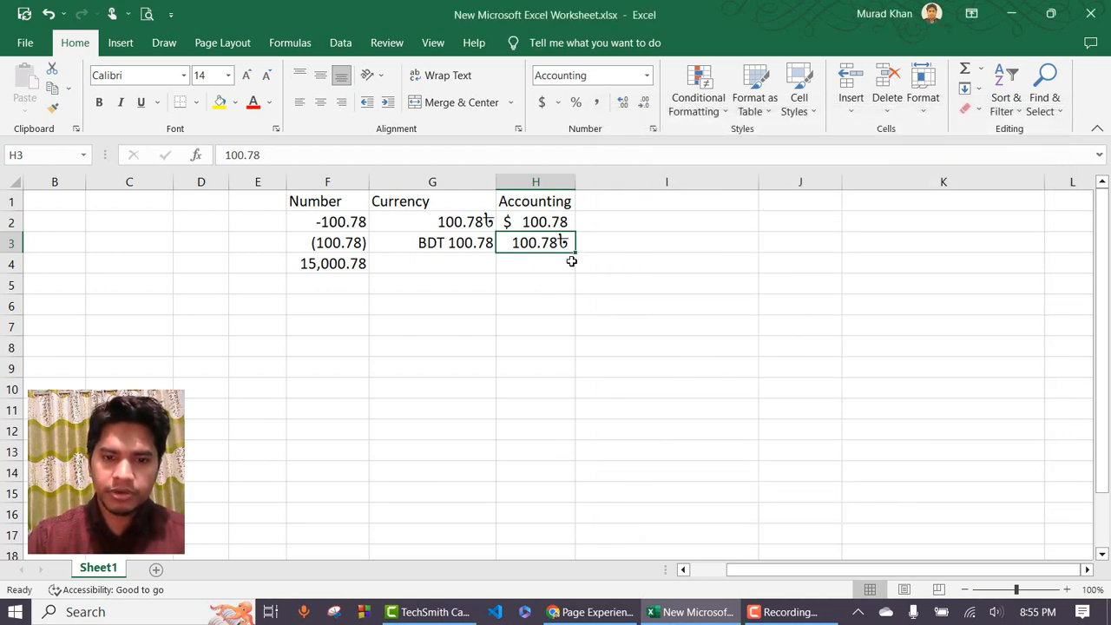
click(555, 260)
Enter 100.78 in H4 and give it Accounting format with the BDT symbol.
text(100.78)
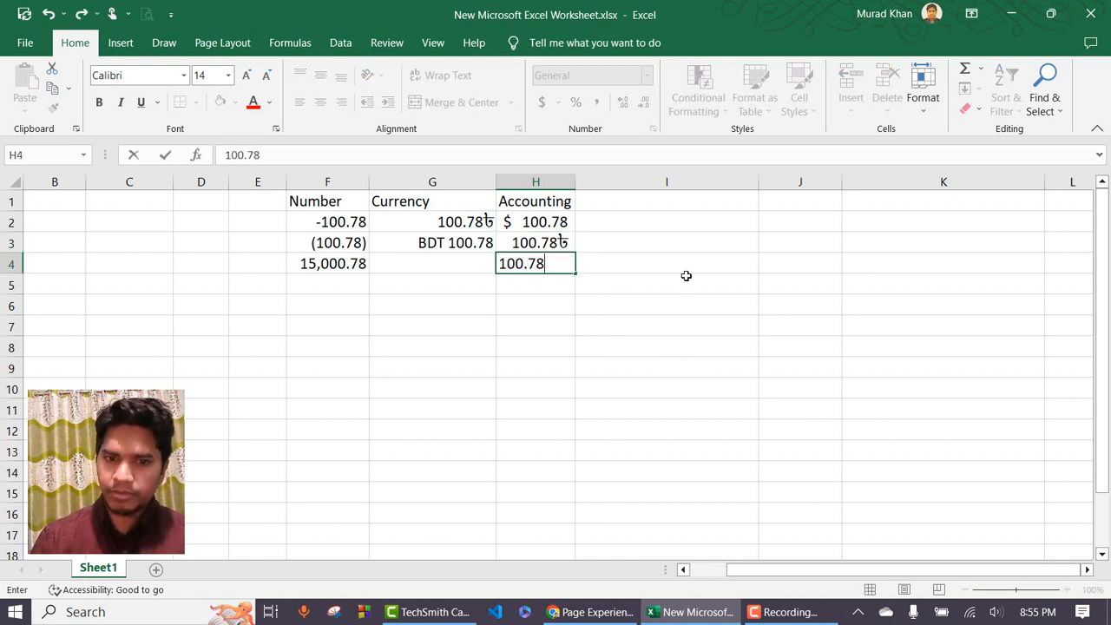
key(Return)
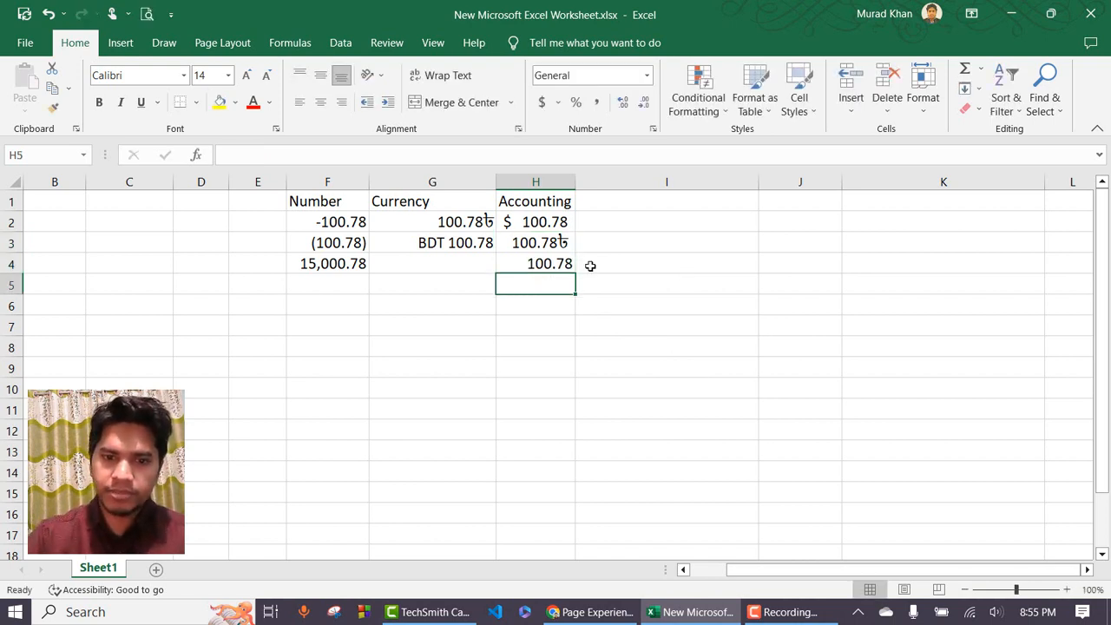
click(556, 263)
click(649, 76)
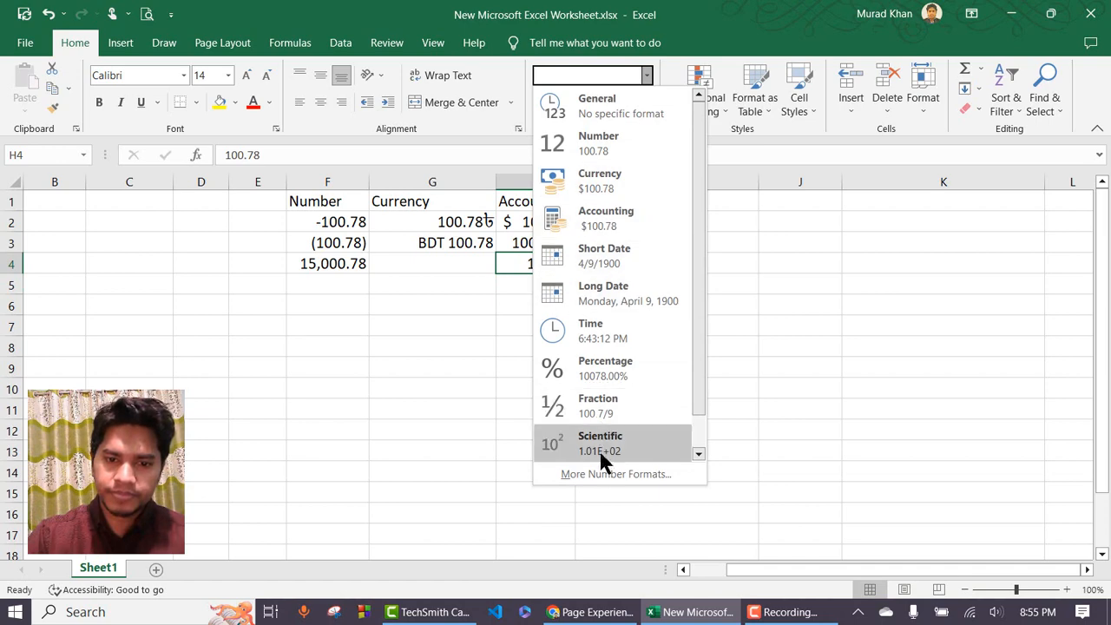
click(608, 472)
click(638, 223)
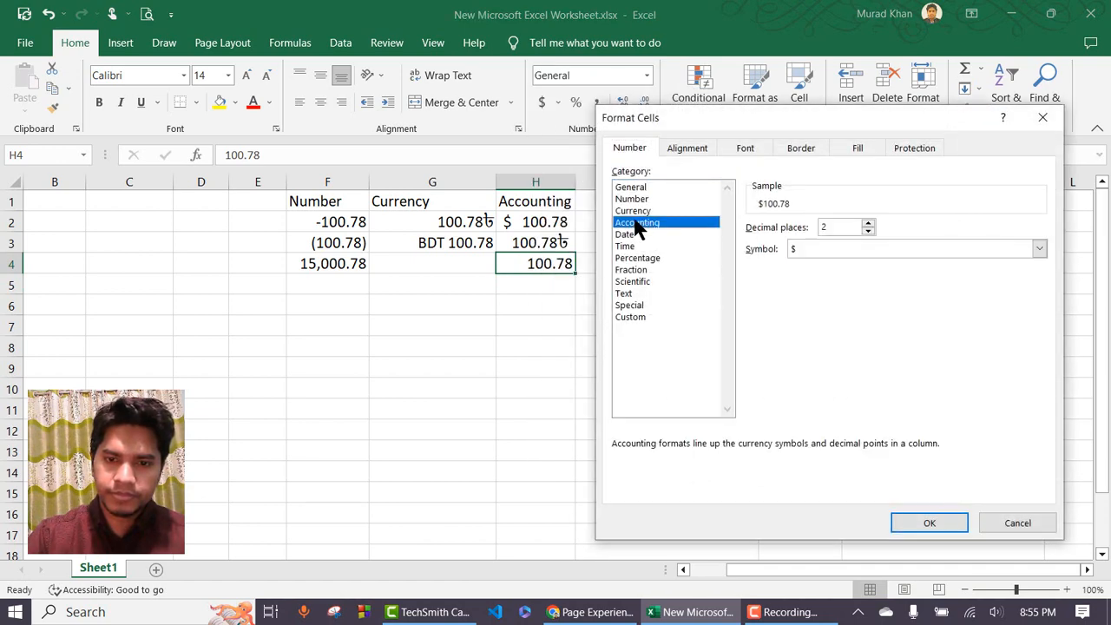
click(823, 251)
key(b)
key(b)
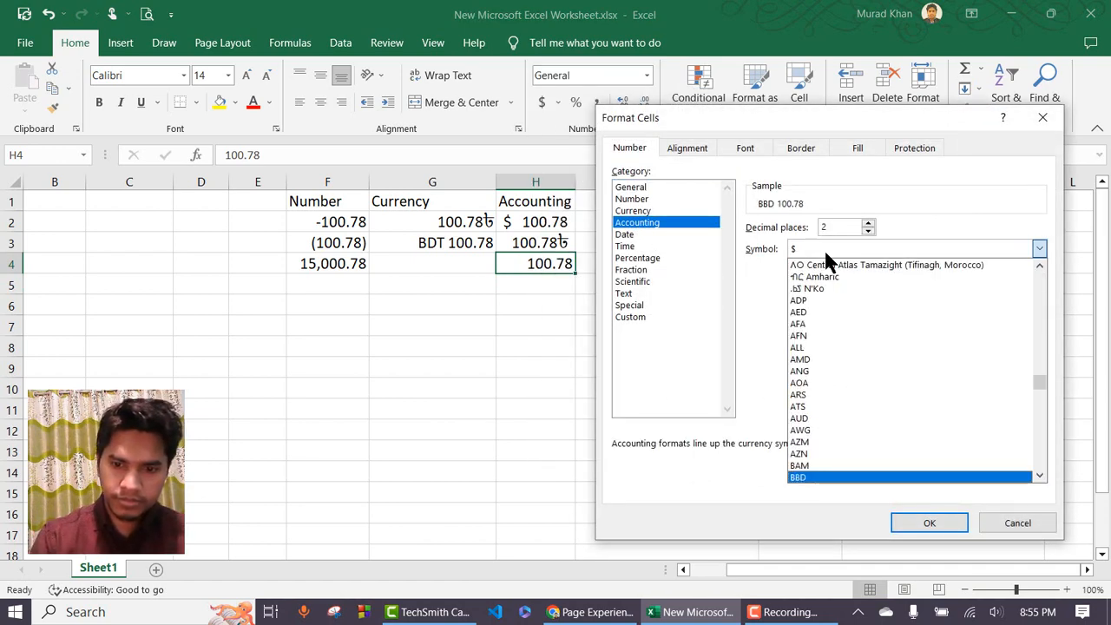
key(b)
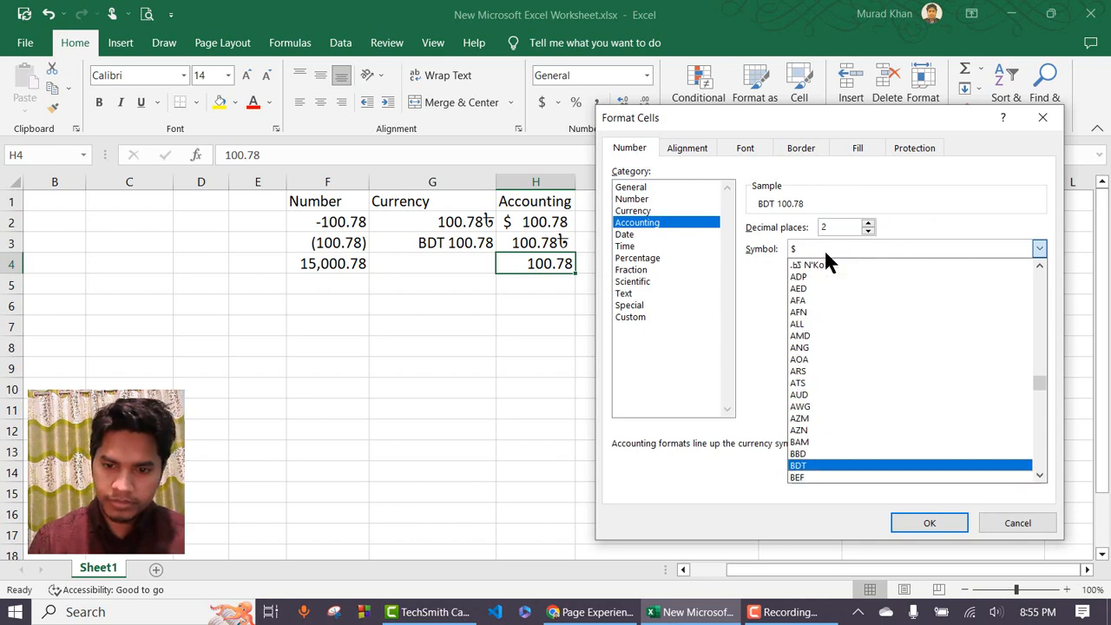
key(Return)
key(Return)
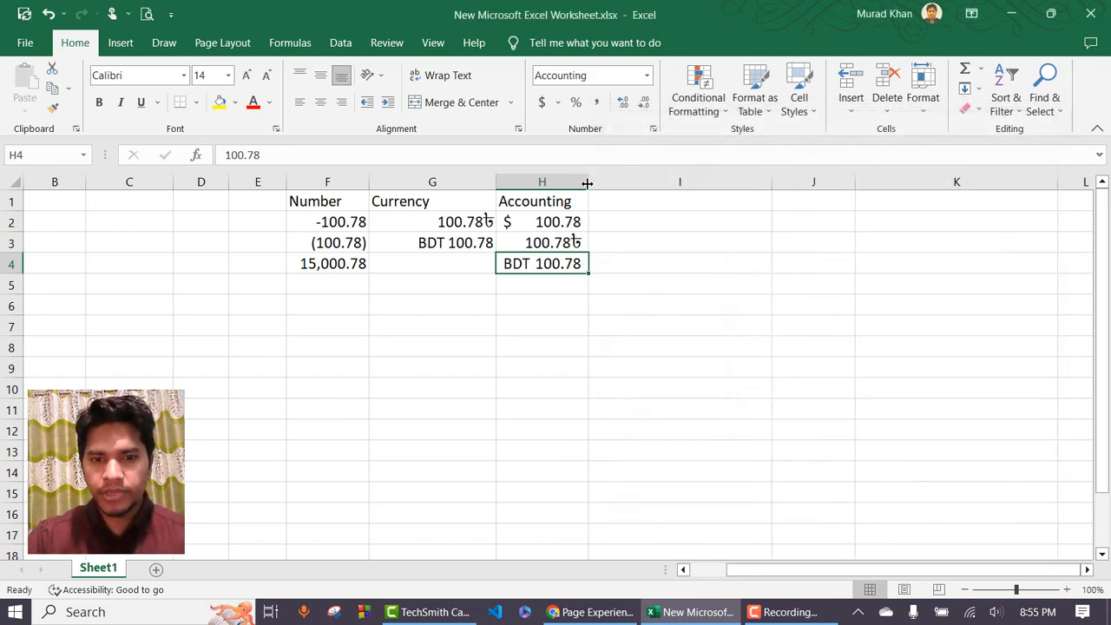
Widen columns H and G and move the Currency values from G2:G3 to G3:G4.
drag(588, 181, 655, 181)
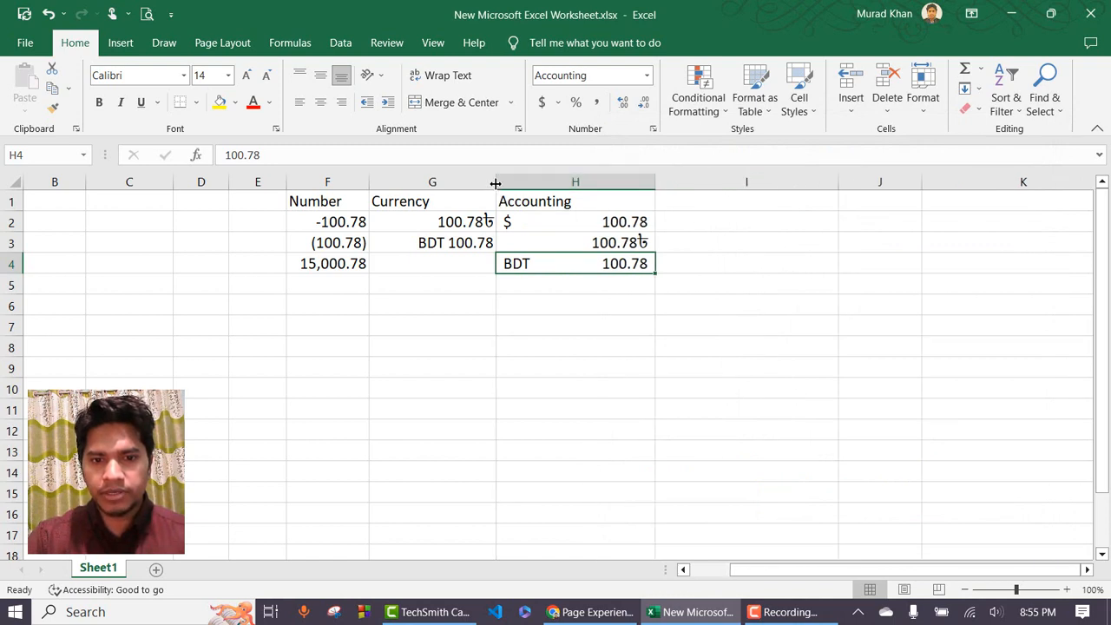
drag(496, 183, 534, 183)
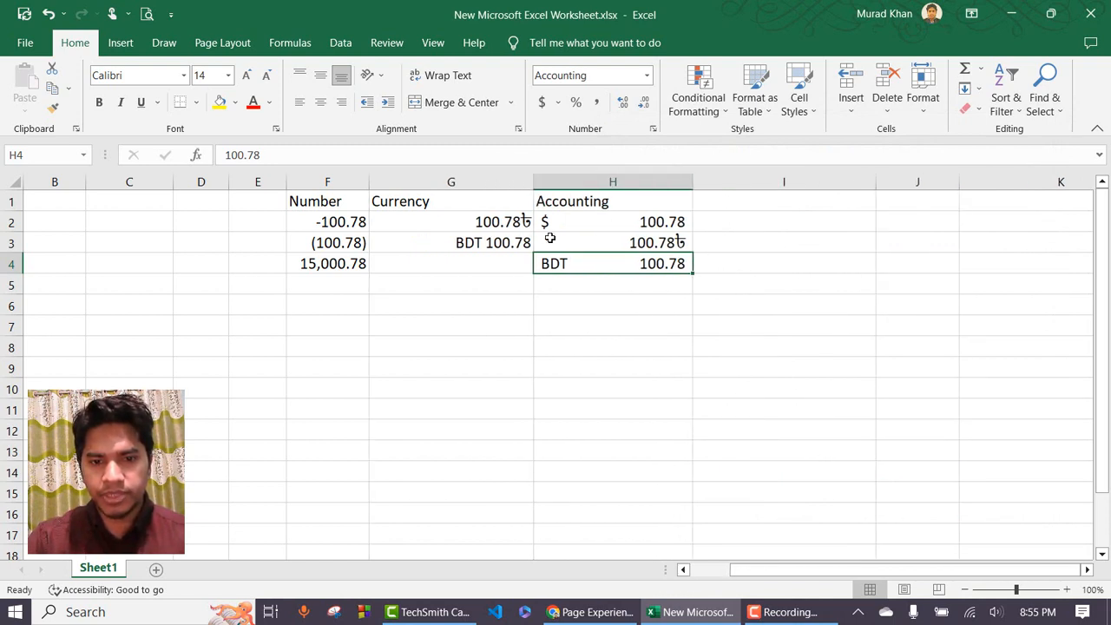
drag(499, 221, 501, 272)
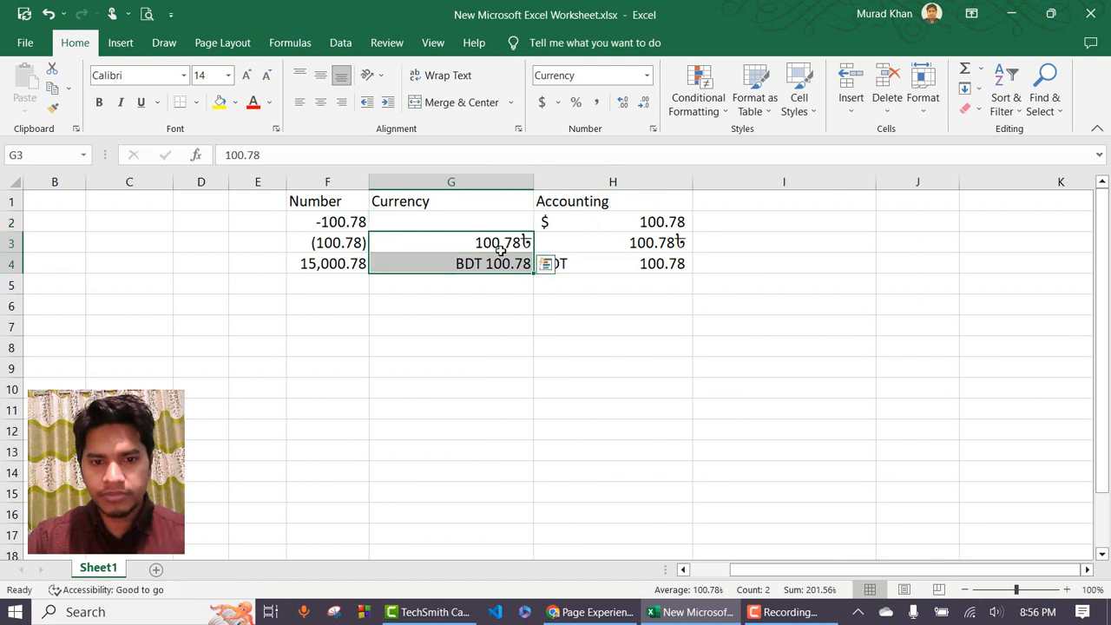
Enter 100.78 in the emptied cell G2.
click(494, 223)
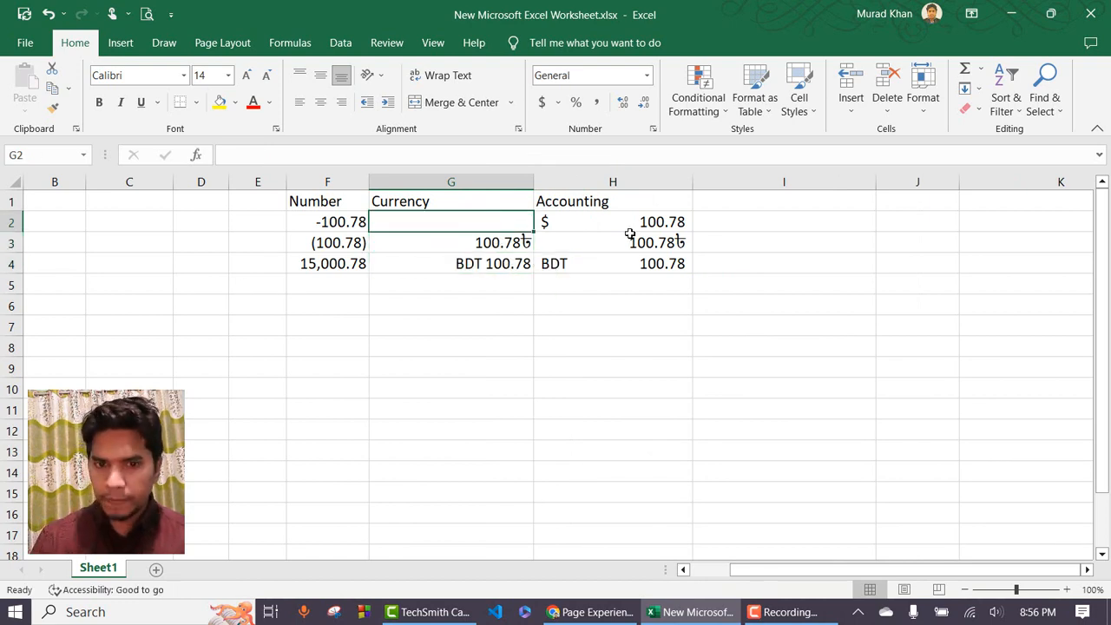
text(100.)
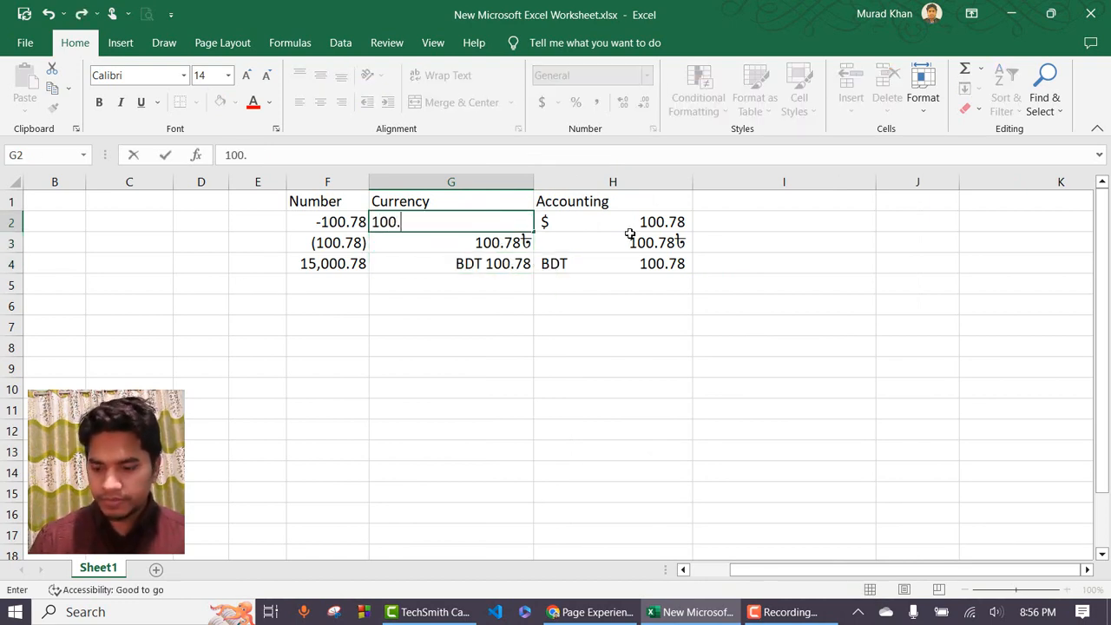
text(78)
key(Return)
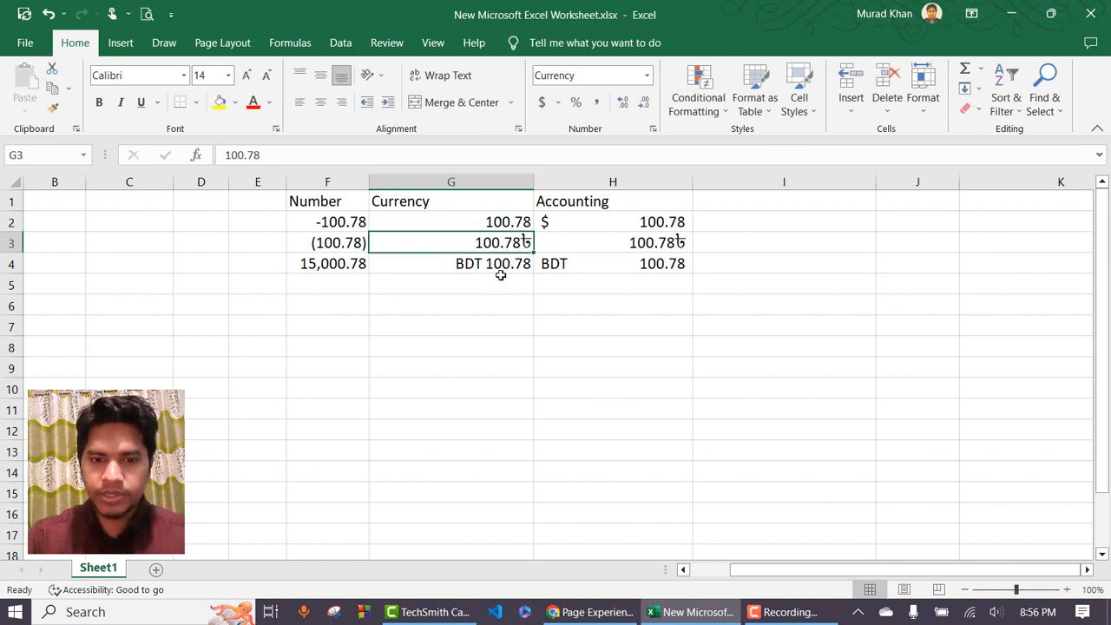
Format G2 as dollar Currency with negatives shown in parentheses.
click(495, 221)
click(542, 102)
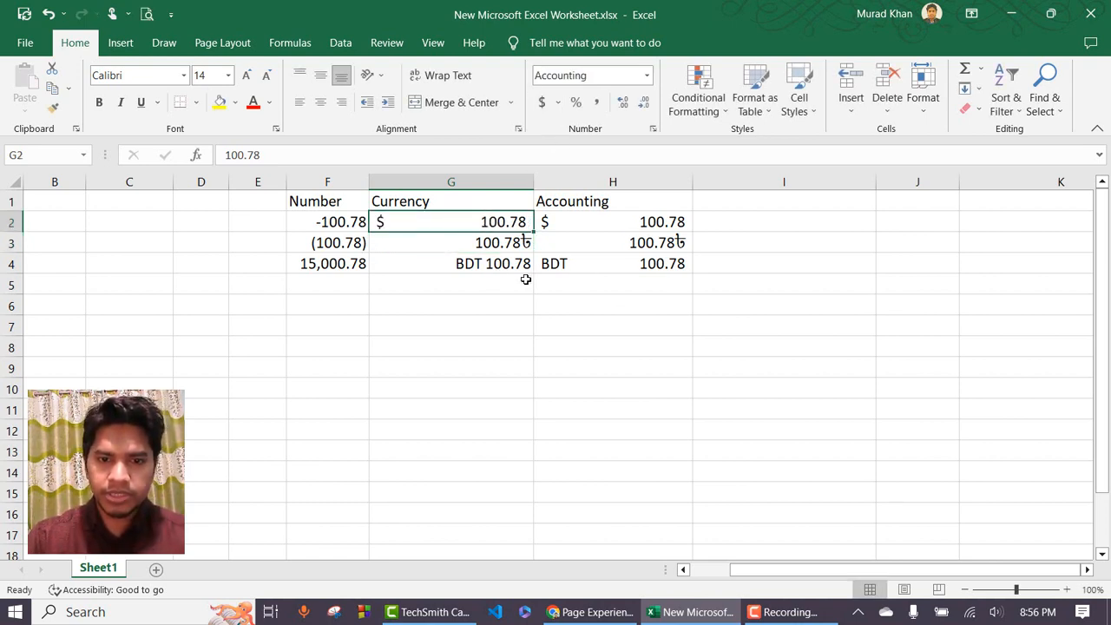
click(646, 75)
click(634, 468)
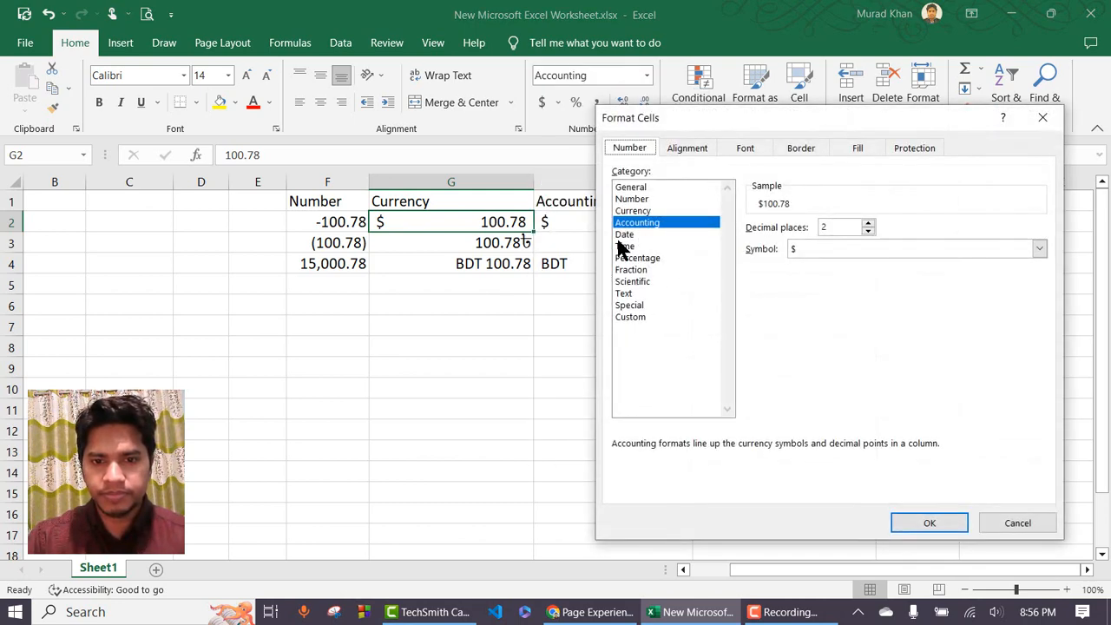
click(633, 210)
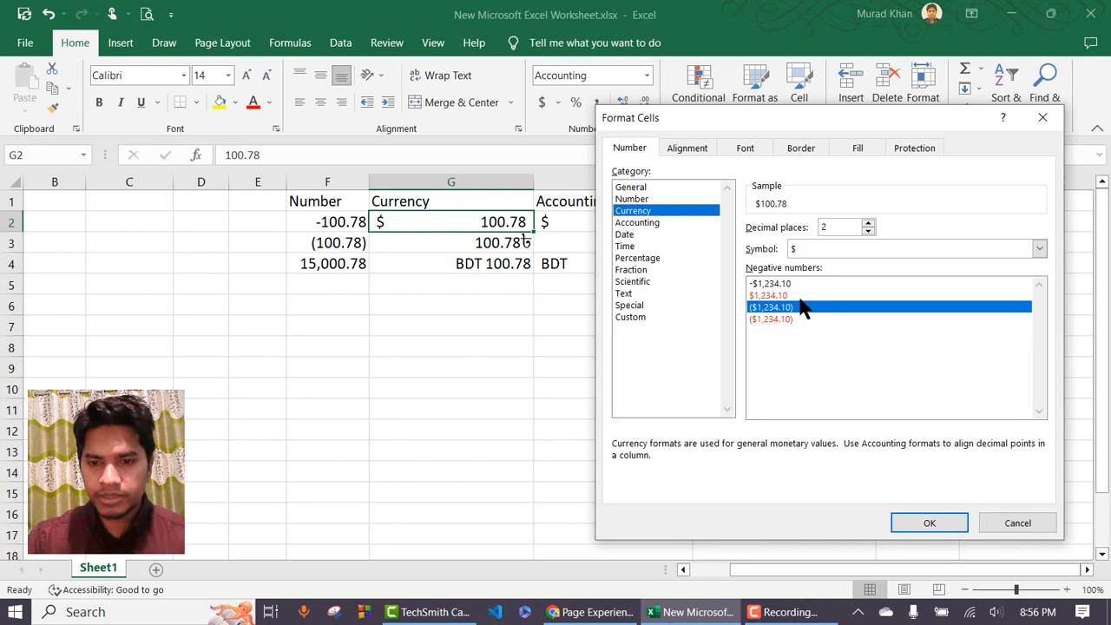
click(790, 296)
click(792, 307)
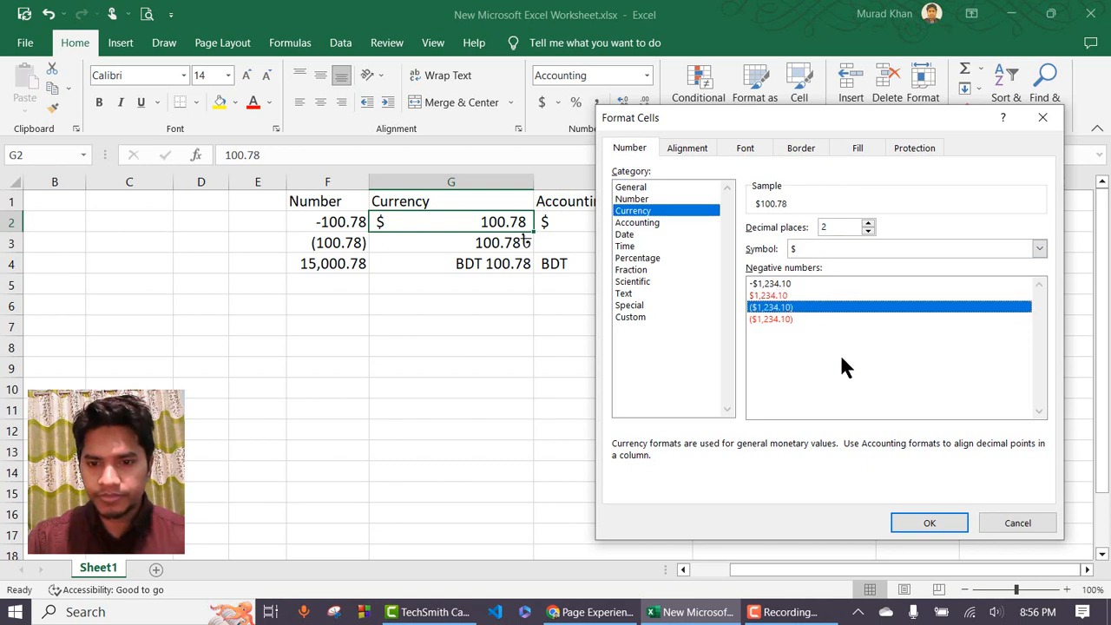
click(929, 523)
click(577, 284)
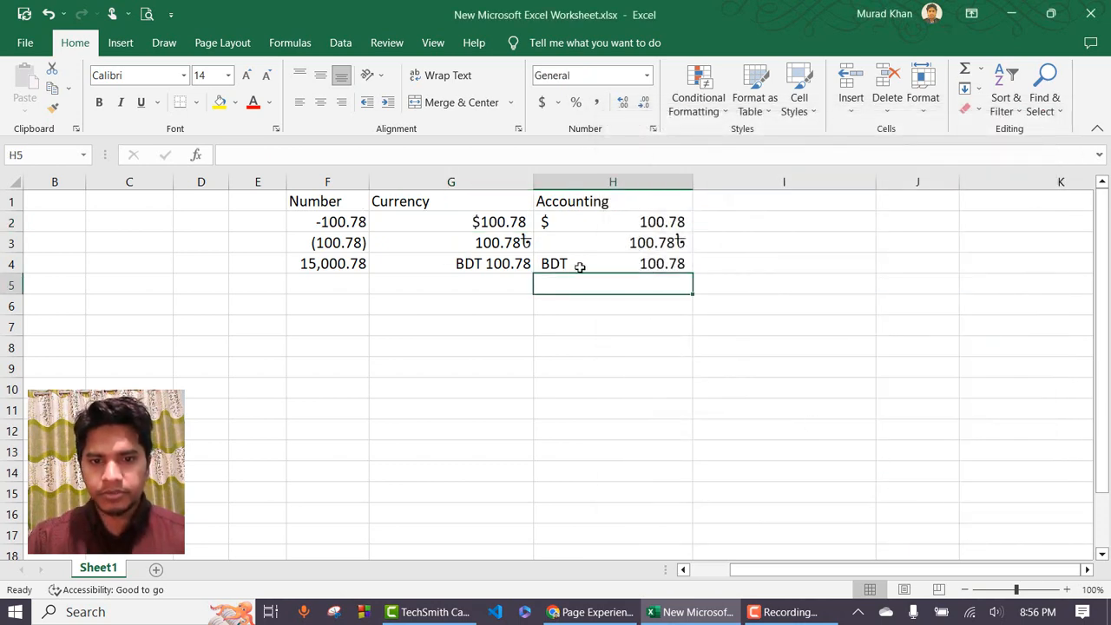
click(613, 223)
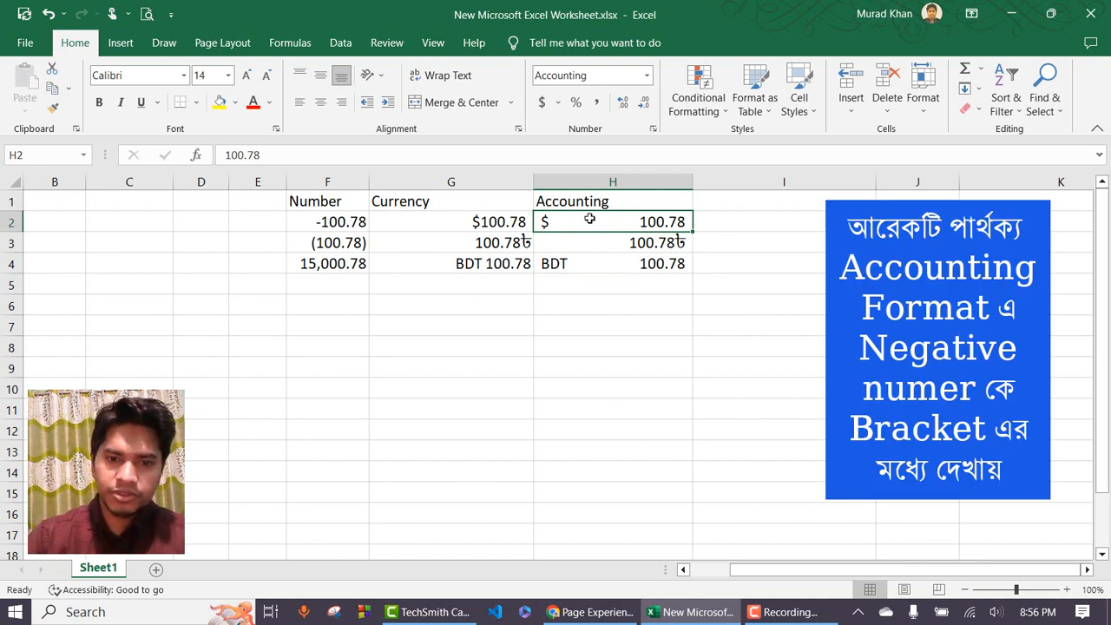
click(474, 222)
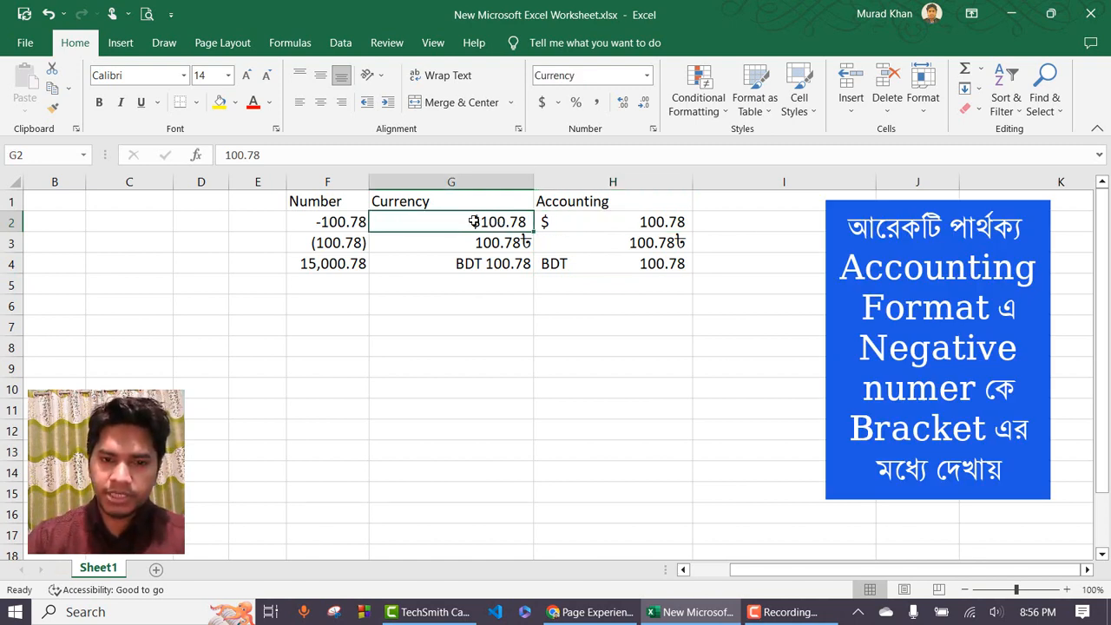
click(599, 222)
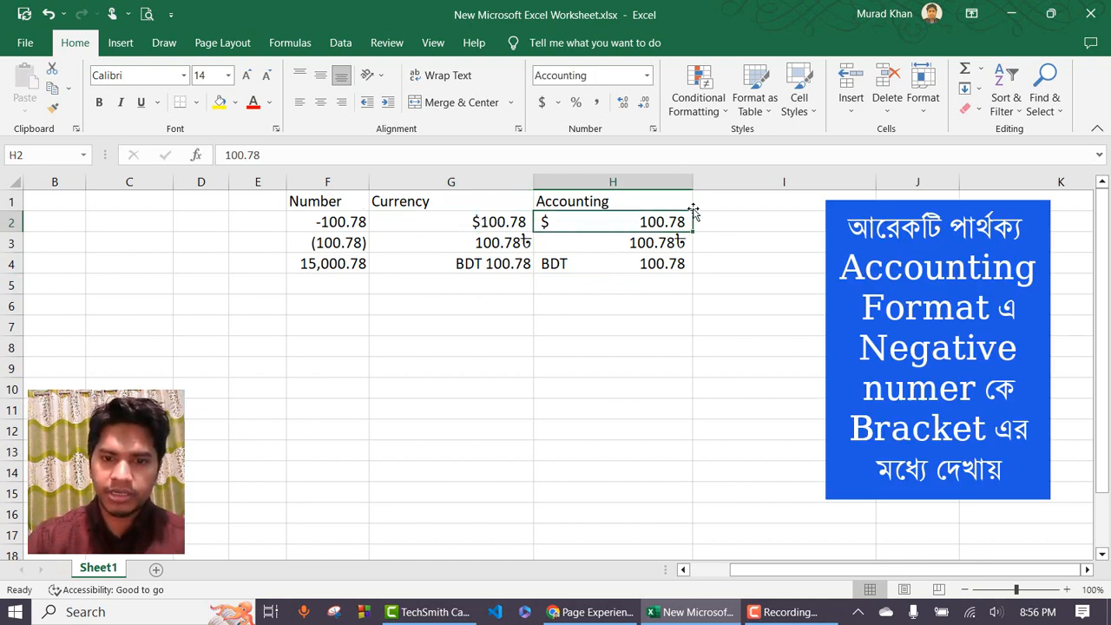
mouse_move(691, 185)
mouse_down()
mouse_move(832, 175)
mouse_move(626, 186)
mouse_move(700, 184)
mouse_up()
click(503, 265)
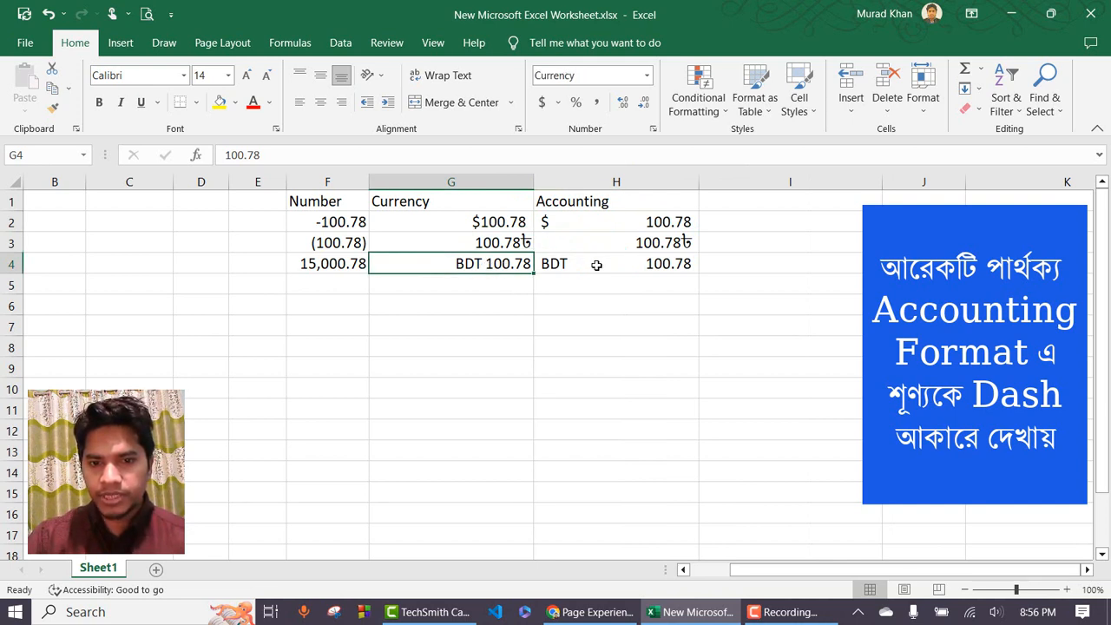
click(668, 265)
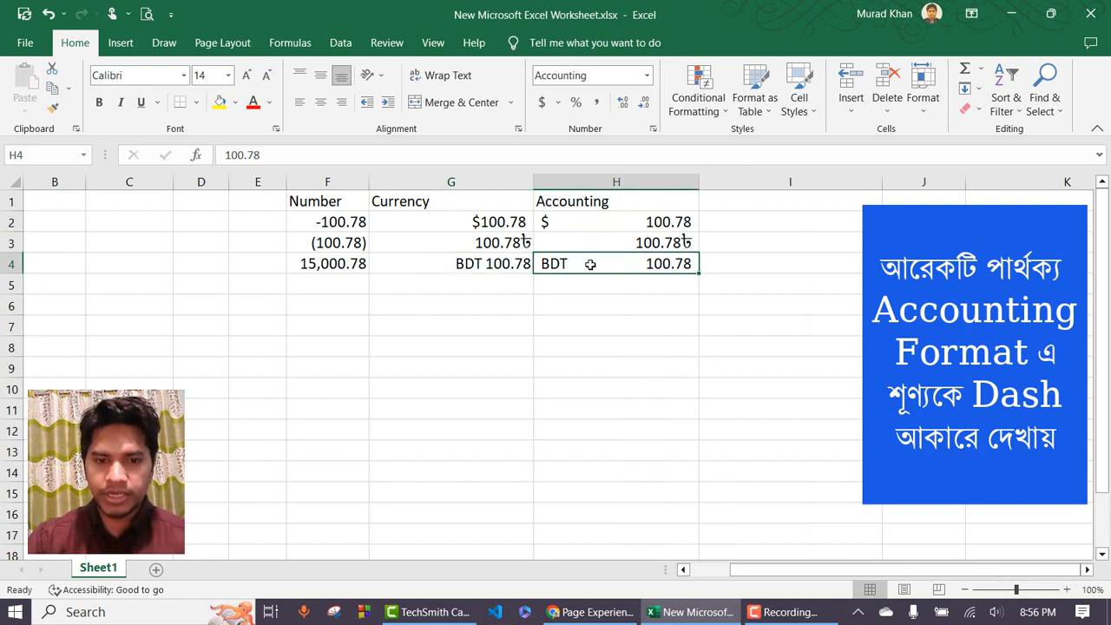
click(514, 247)
click(684, 245)
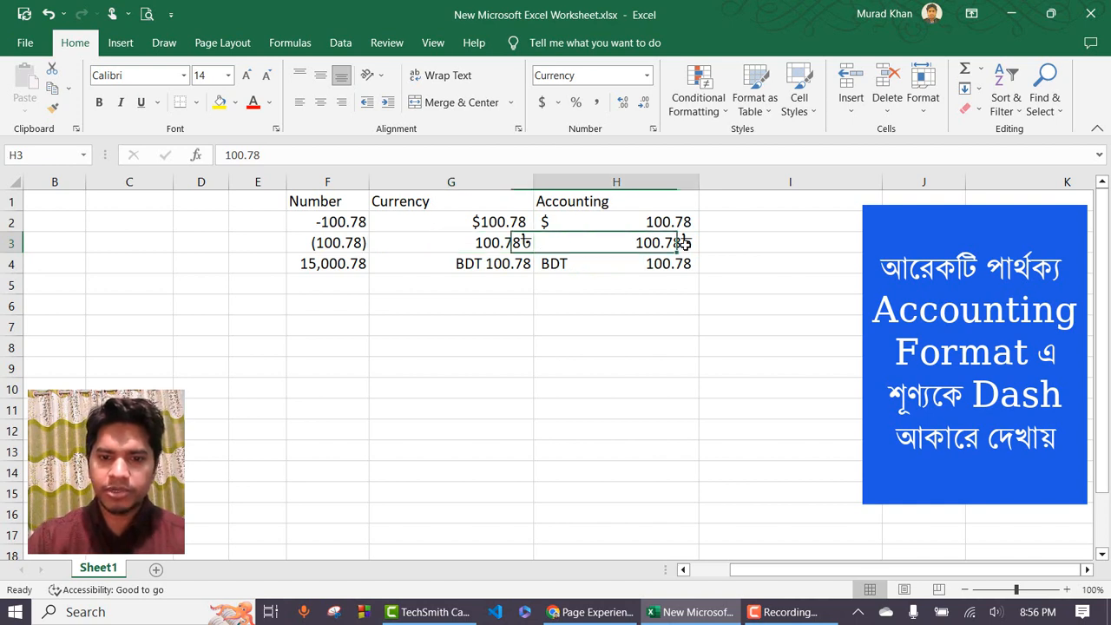
click(472, 243)
click(586, 244)
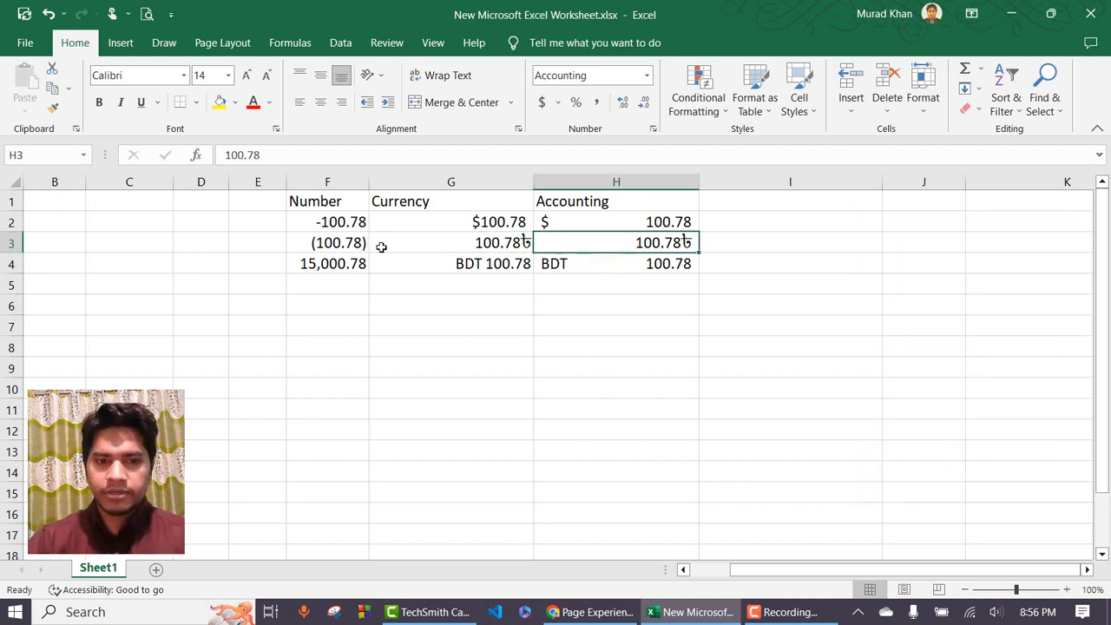
click(462, 207)
click(593, 201)
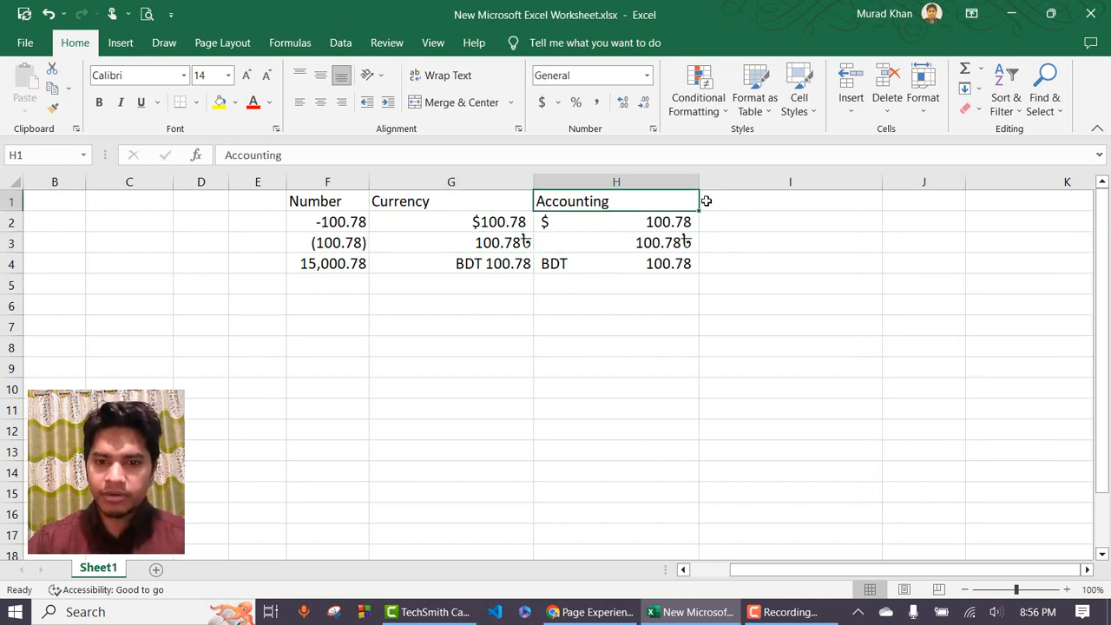
click(749, 199)
Add the heading Date in cell I1.
click(647, 75)
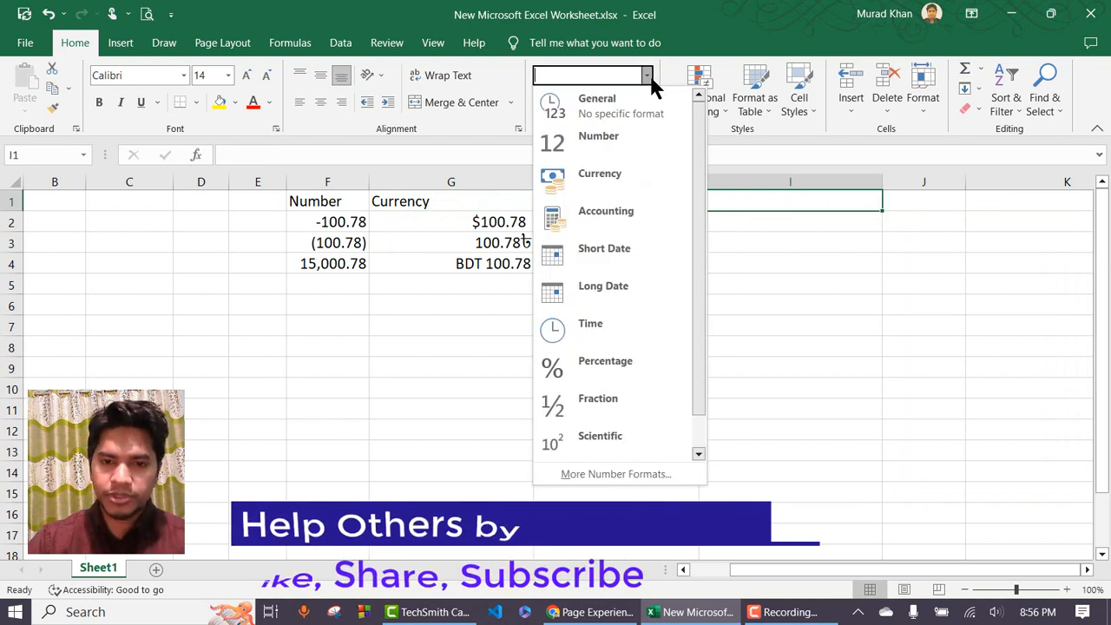
click(769, 202)
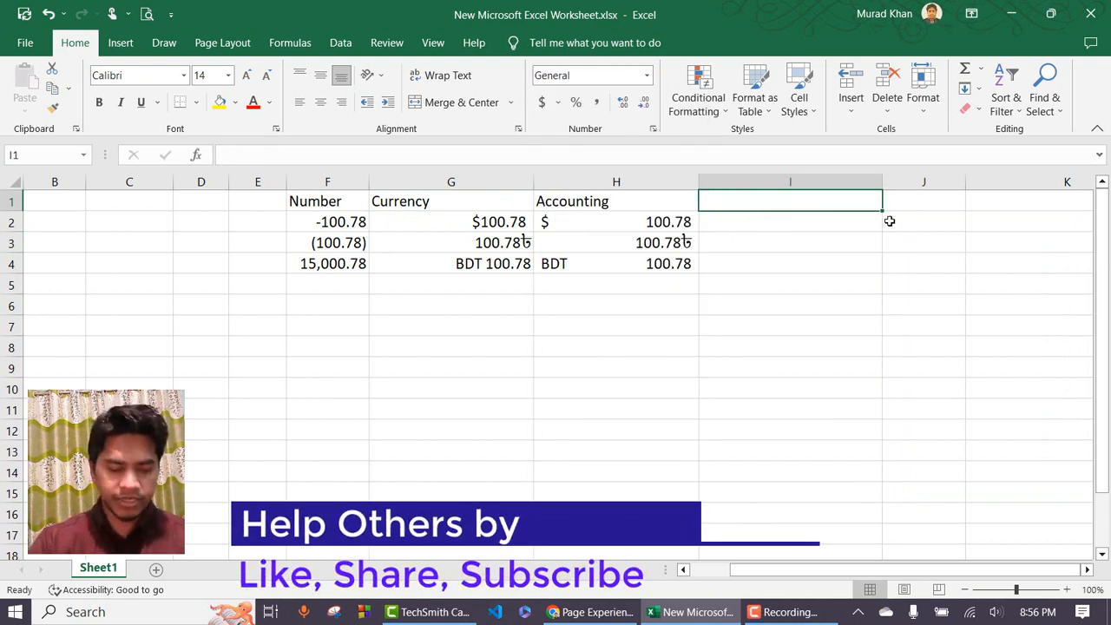
text(Date)
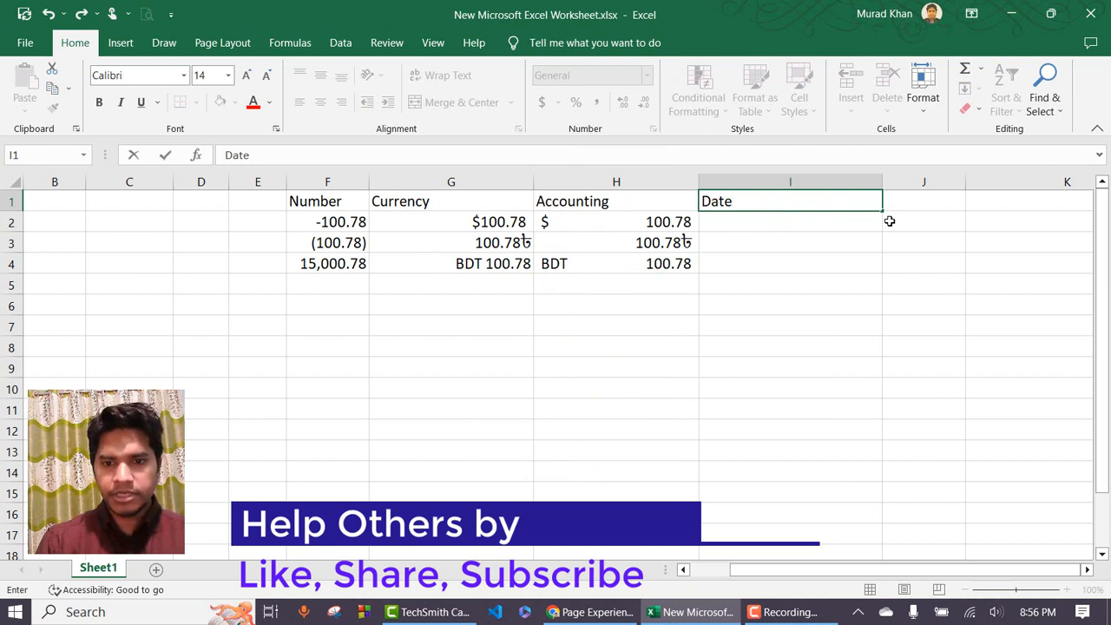
key(Return)
Enter 02/08/2023 in I2, displayed as 2/8/2023.
click(647, 76)
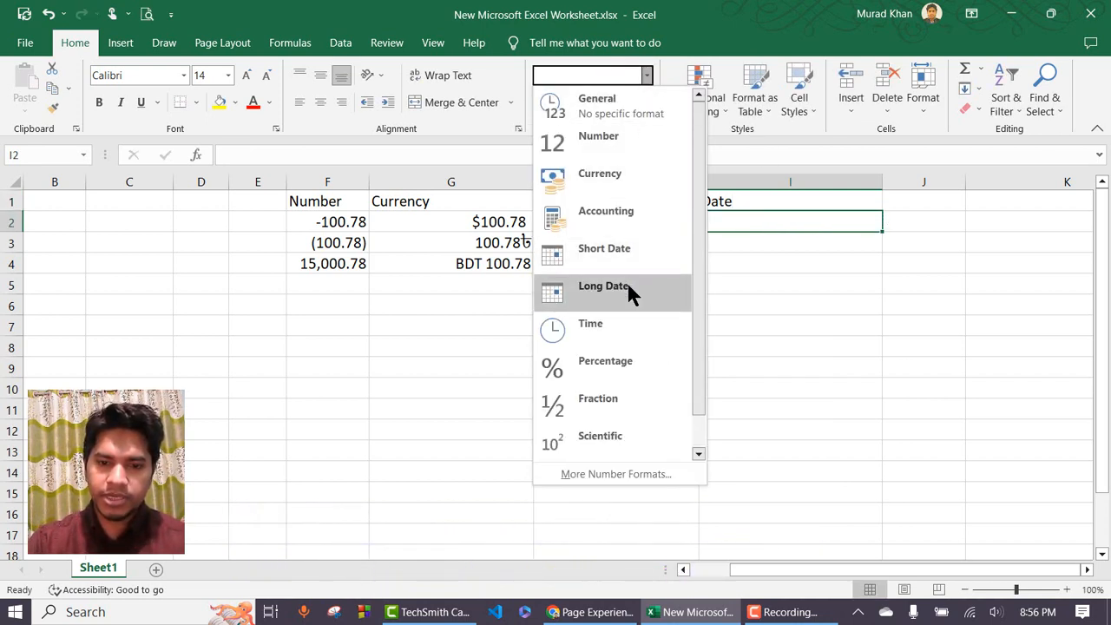
click(794, 227)
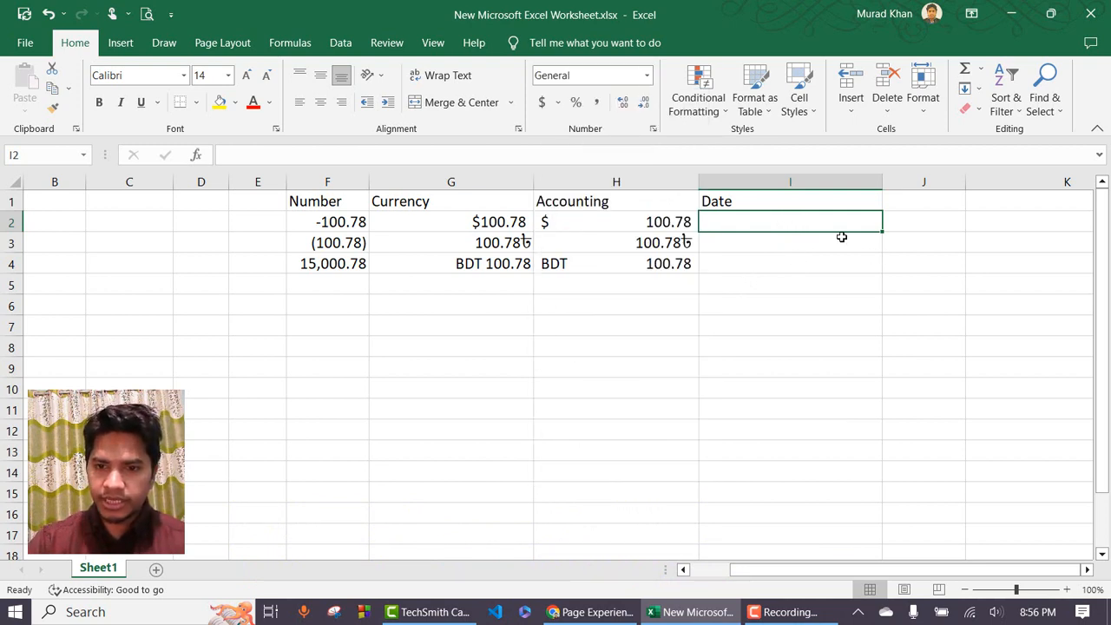
click(797, 237)
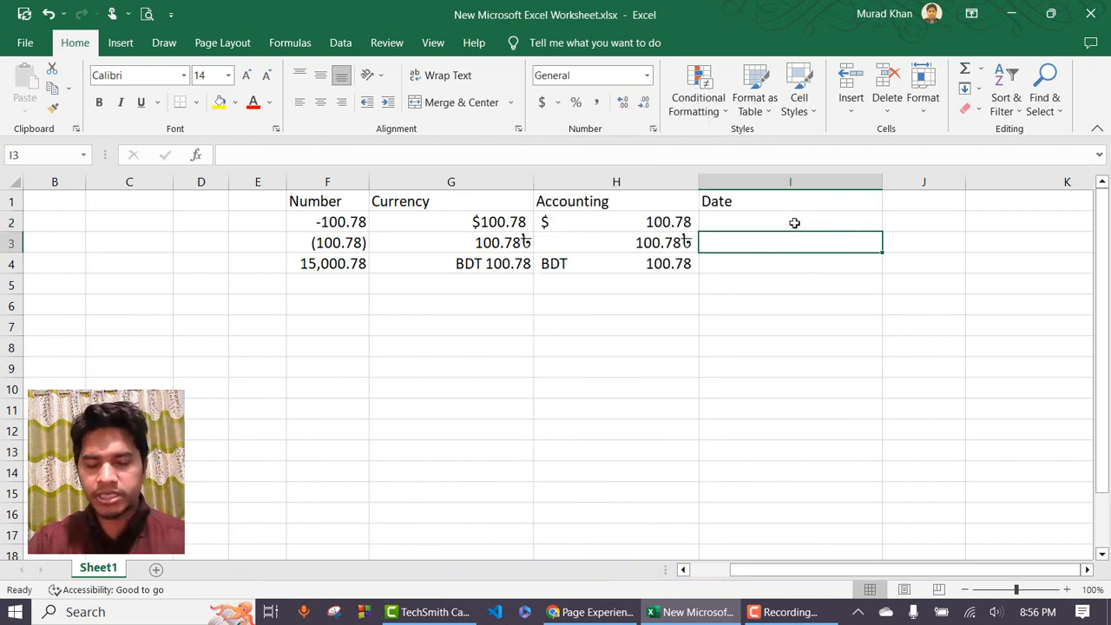
click(794, 223)
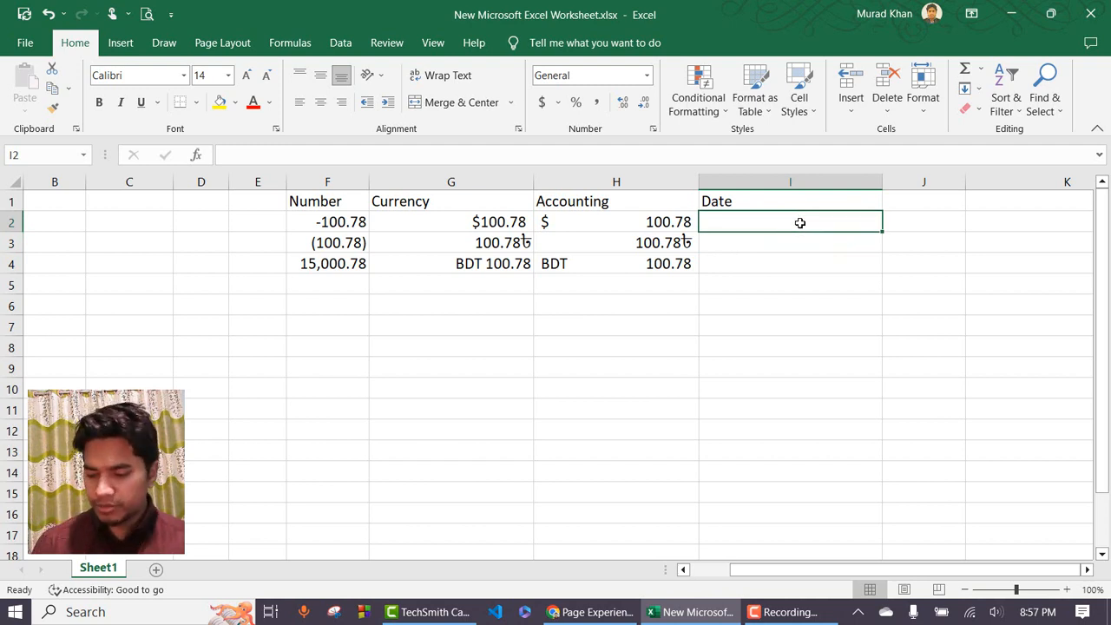
text(0)
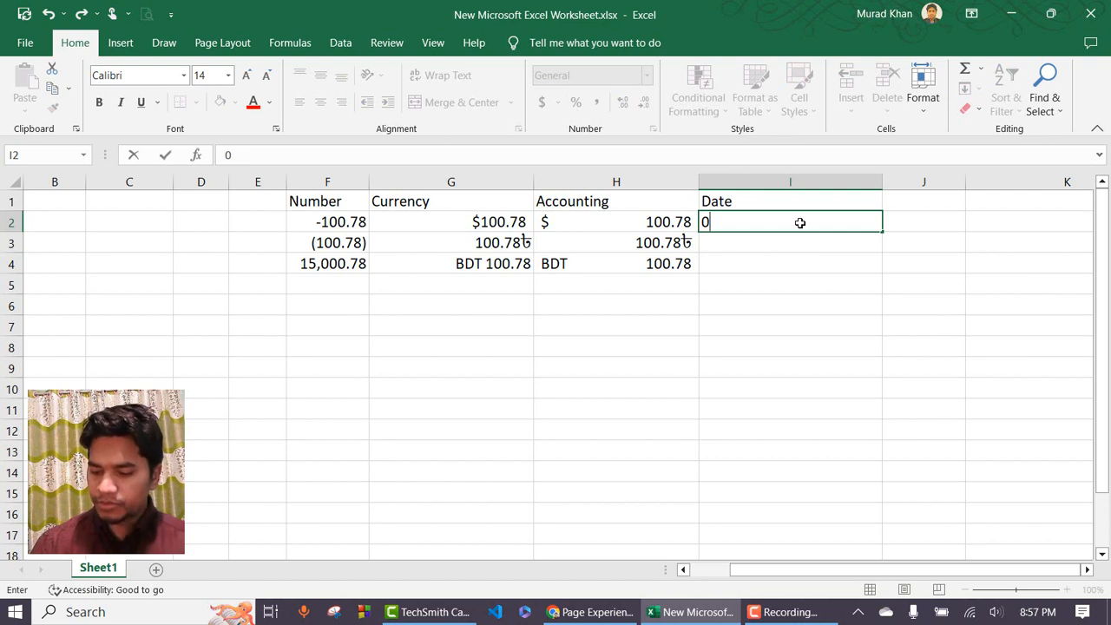
text(2/08)
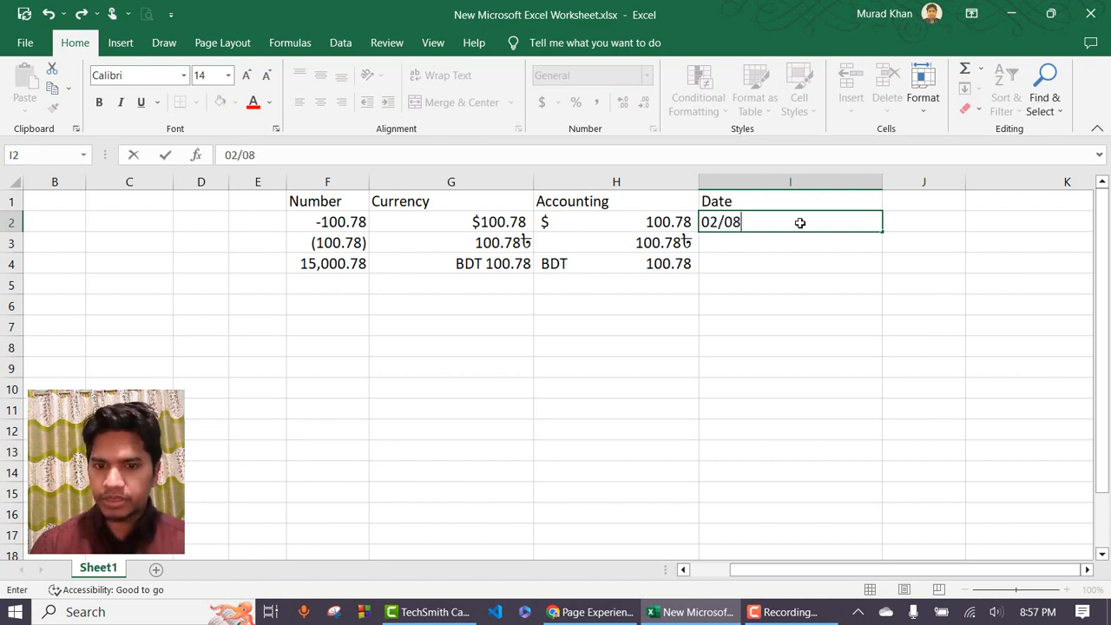
text(/2023)
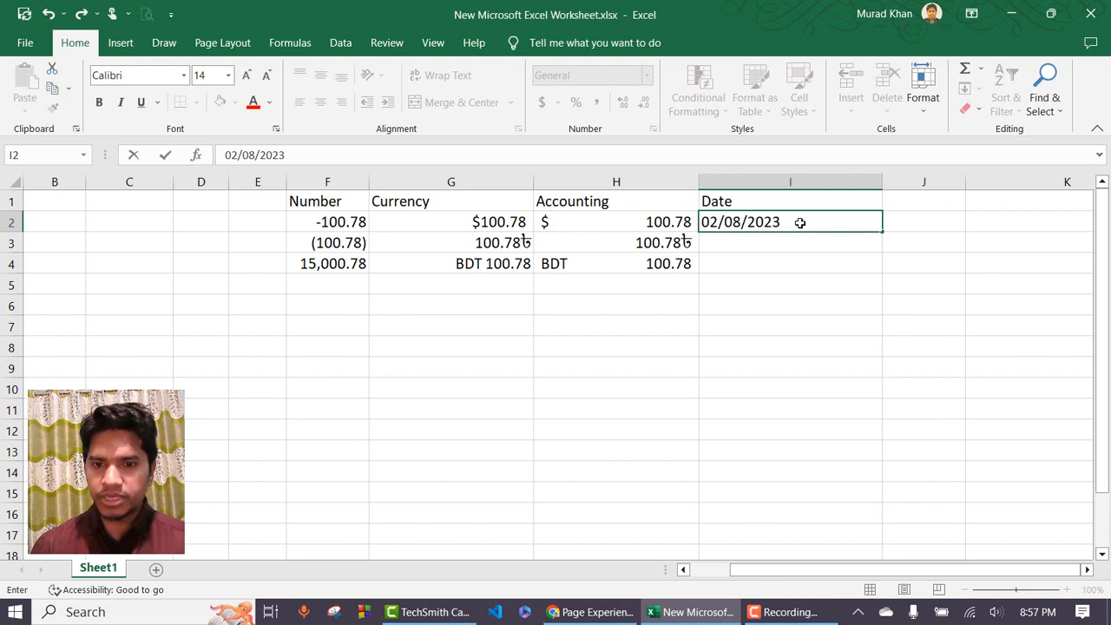
key(Return)
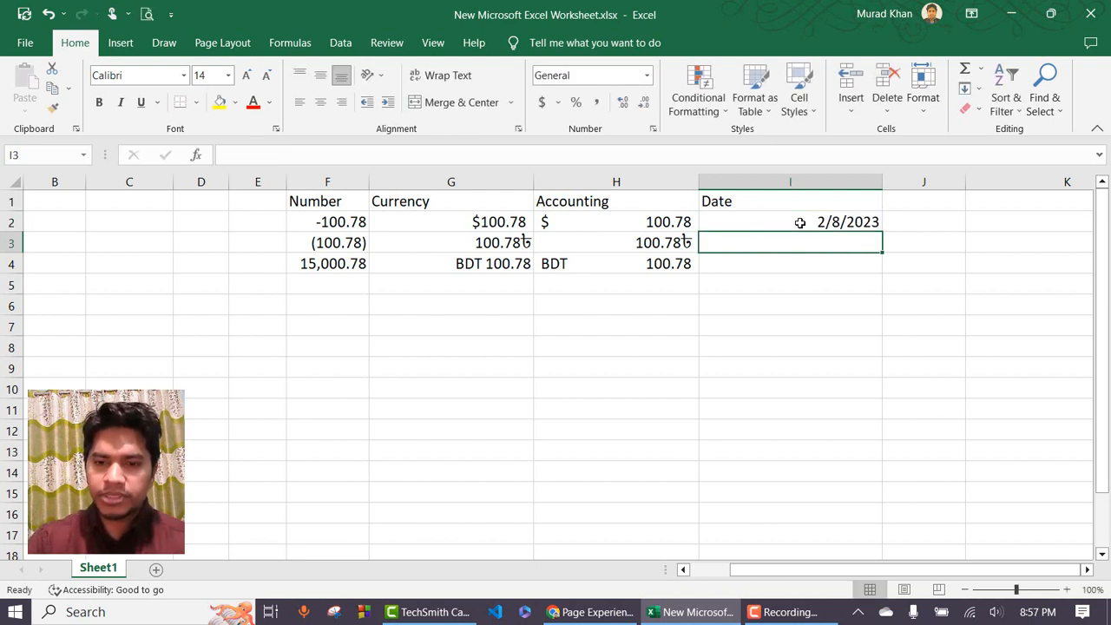
click(800, 222)
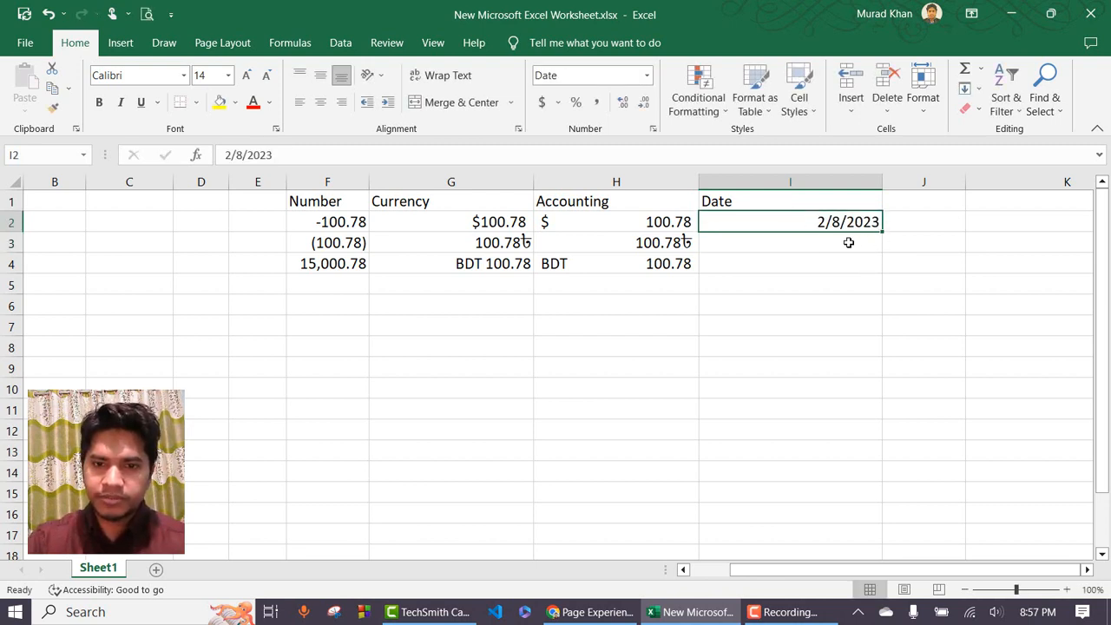
click(646, 78)
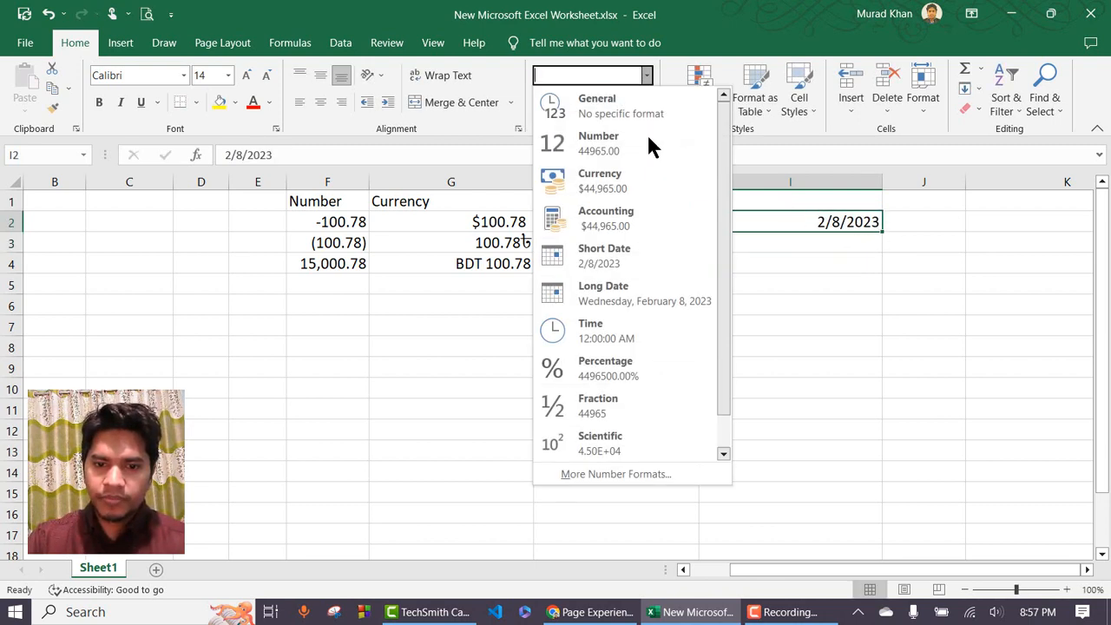
click(632, 468)
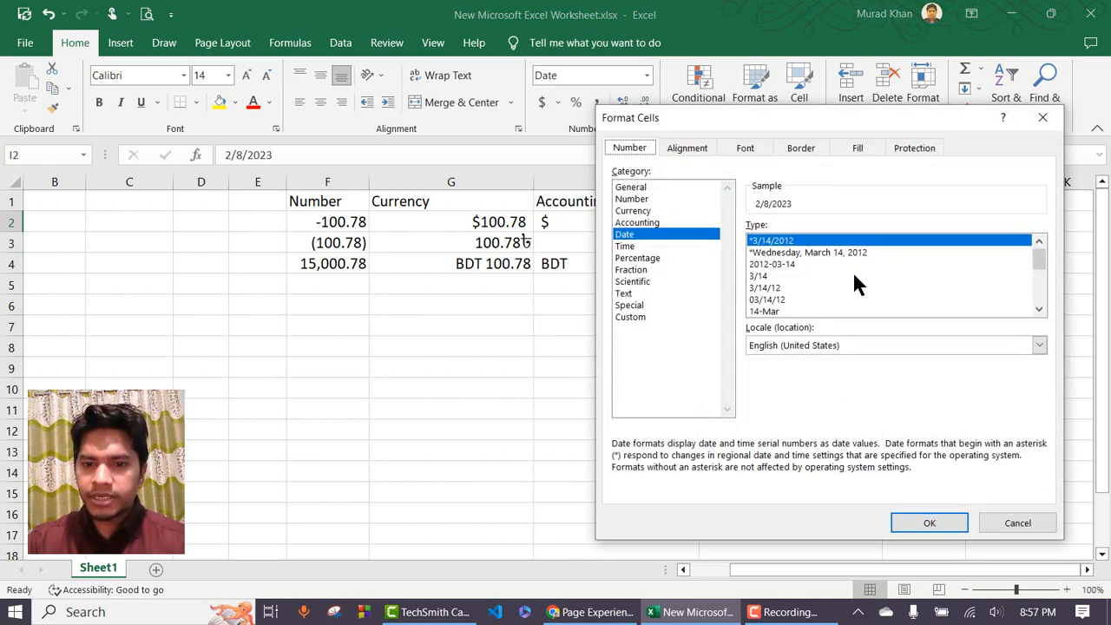
scroll(806, 282, down, 3)
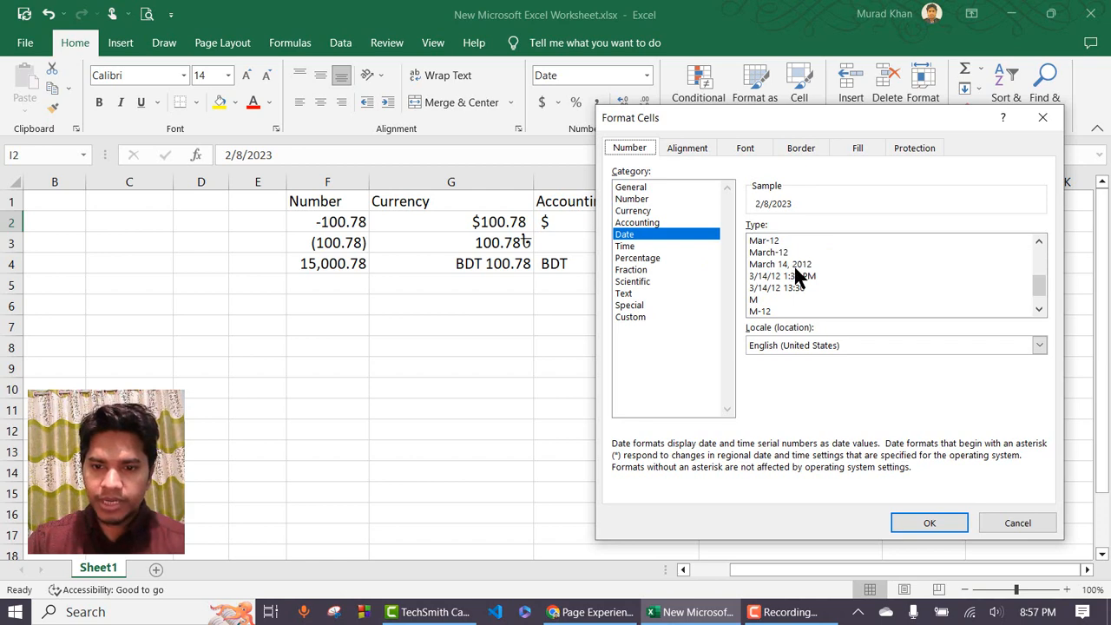
scroll(794, 274, down, 1)
scroll(788, 299, up, 4)
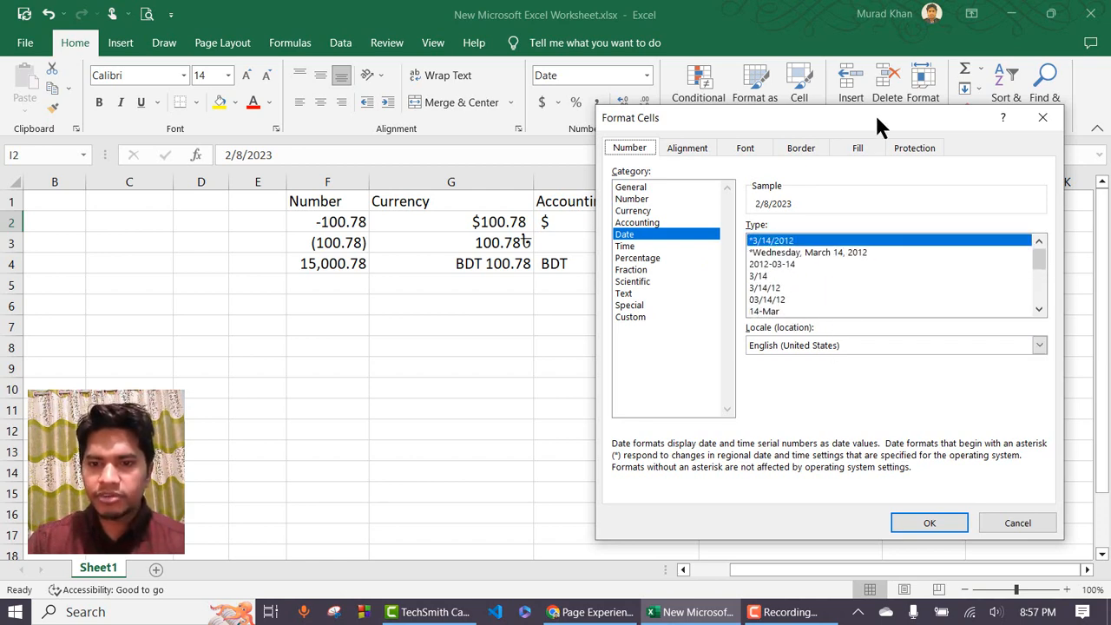
drag(880, 124, 450, 97)
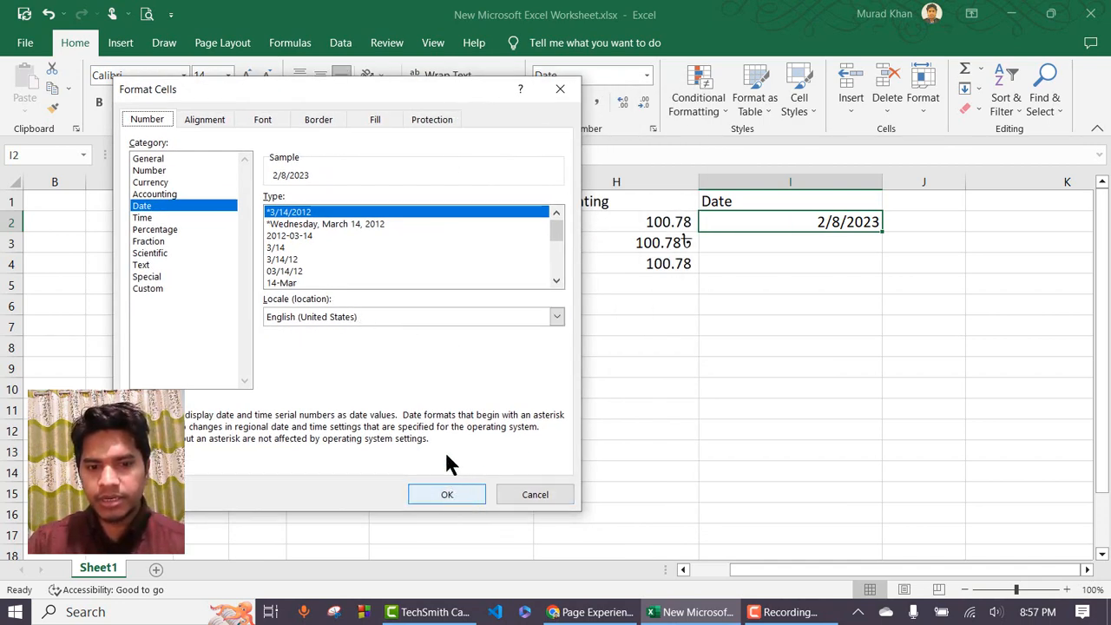
click(443, 495)
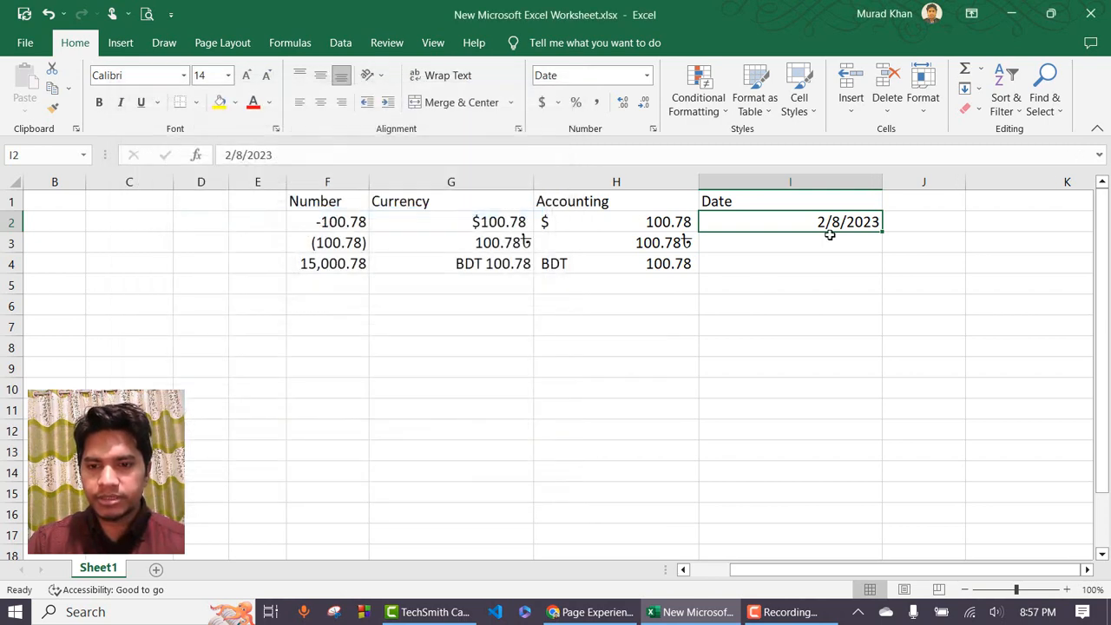
Enter 02/08/2023 in I3, displayed as 2/8/2023.
click(850, 244)
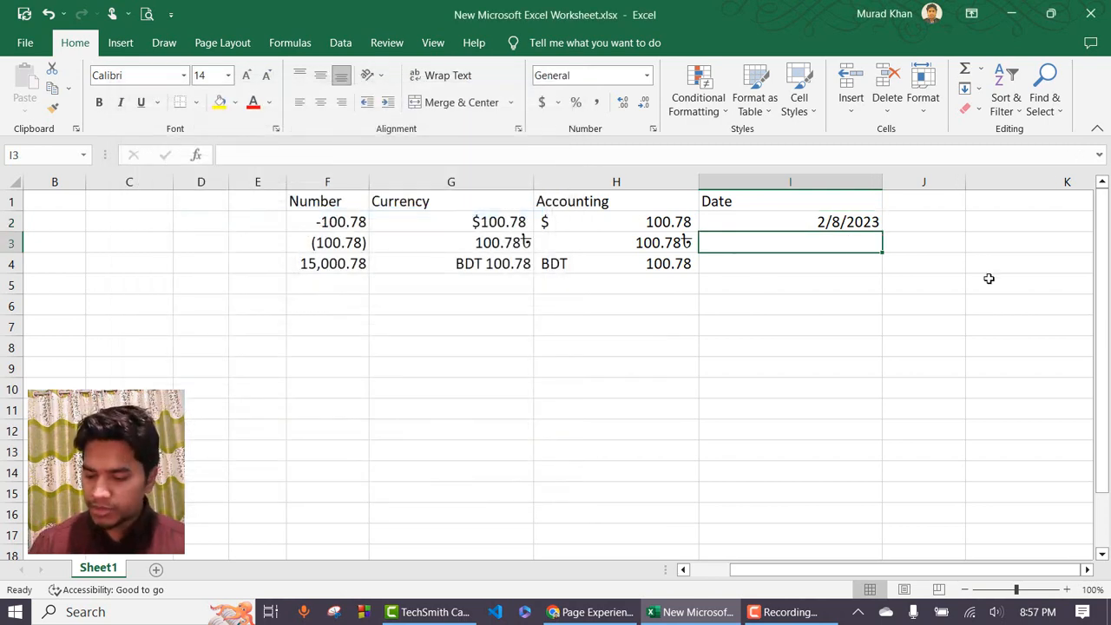
text(02/)
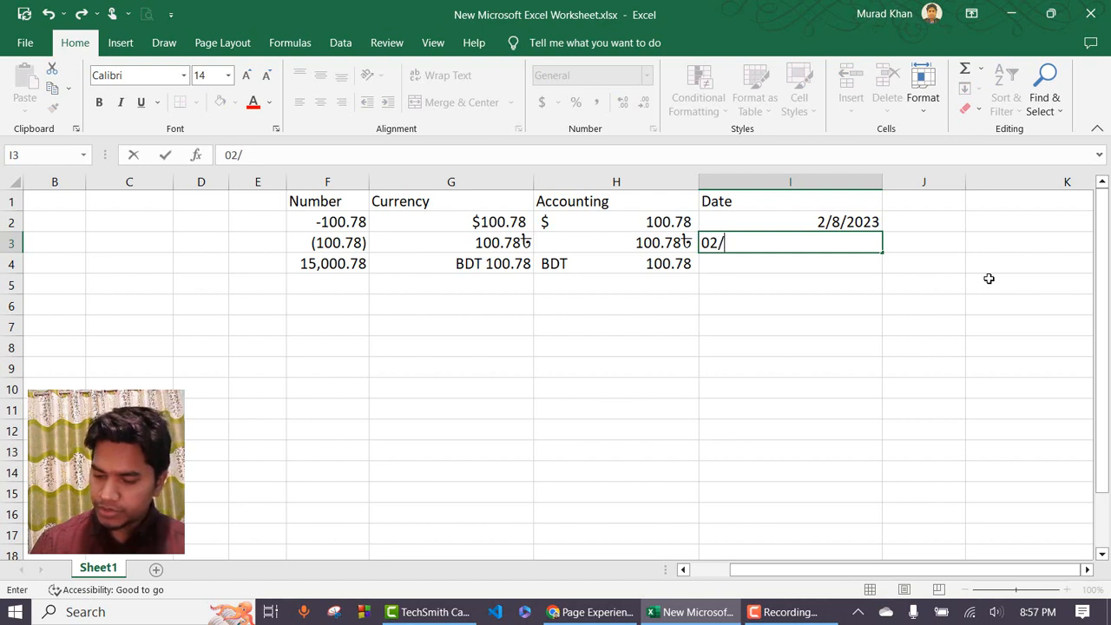
text(0/)
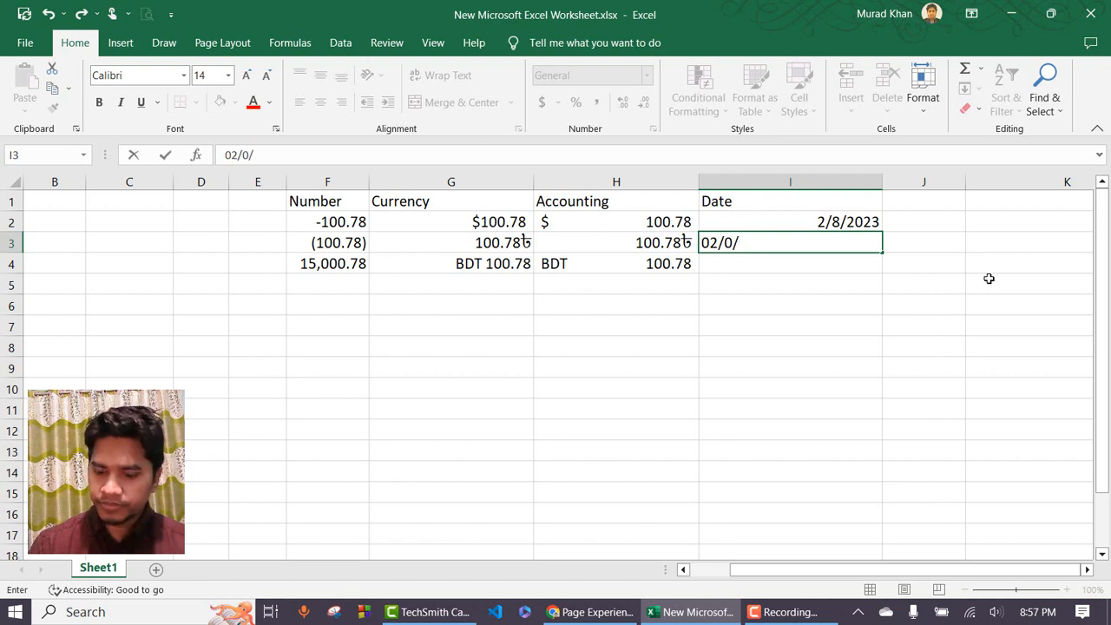
text(8/2023)
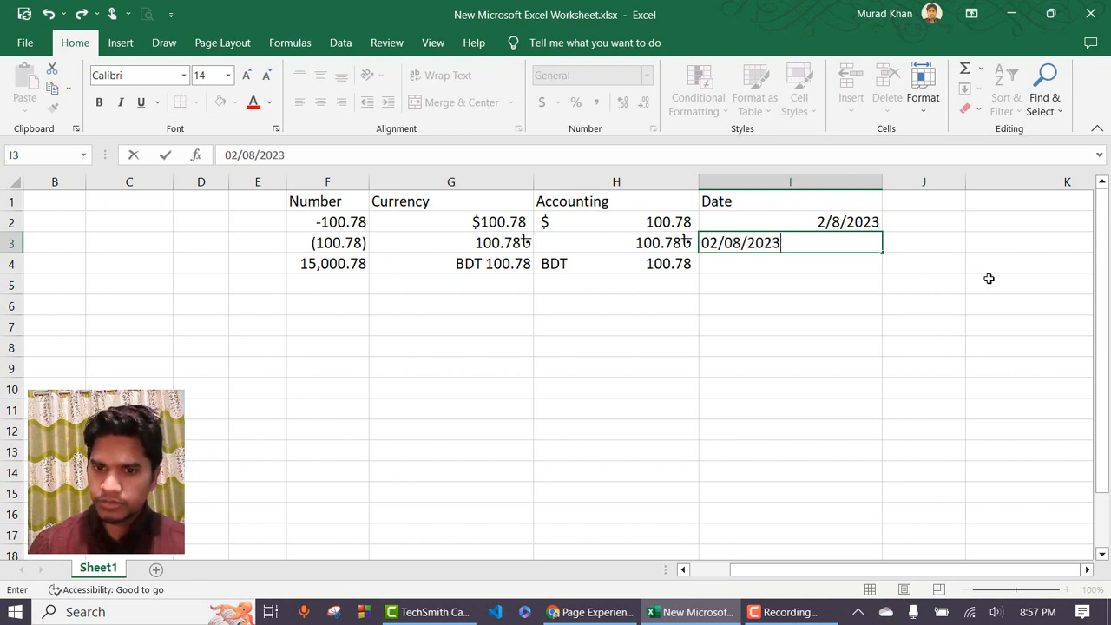
key(Return)
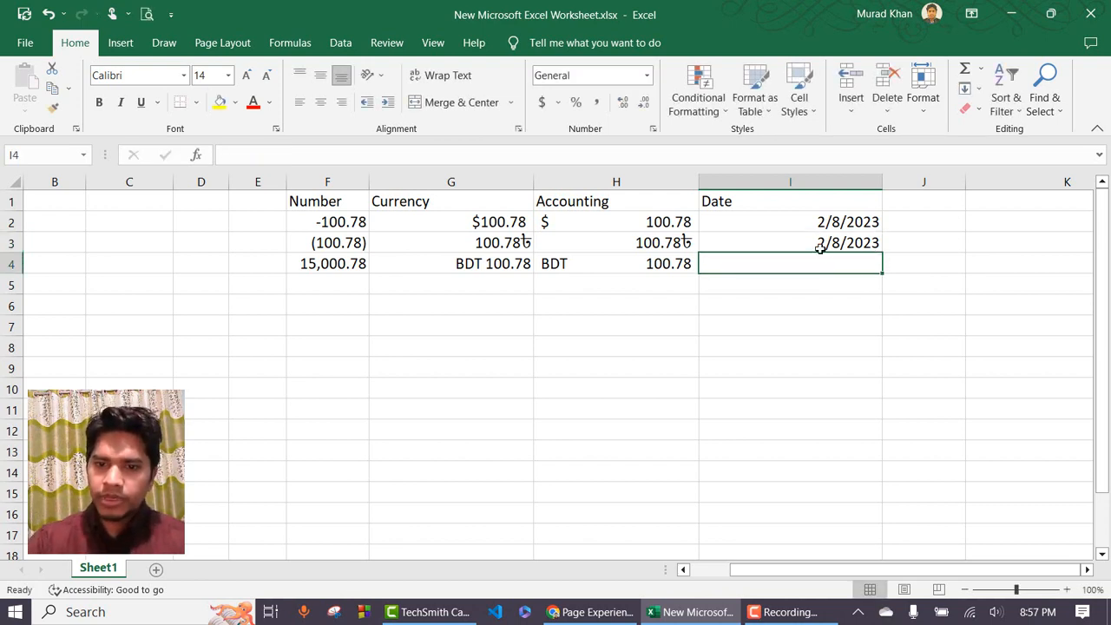
click(819, 242)
click(646, 76)
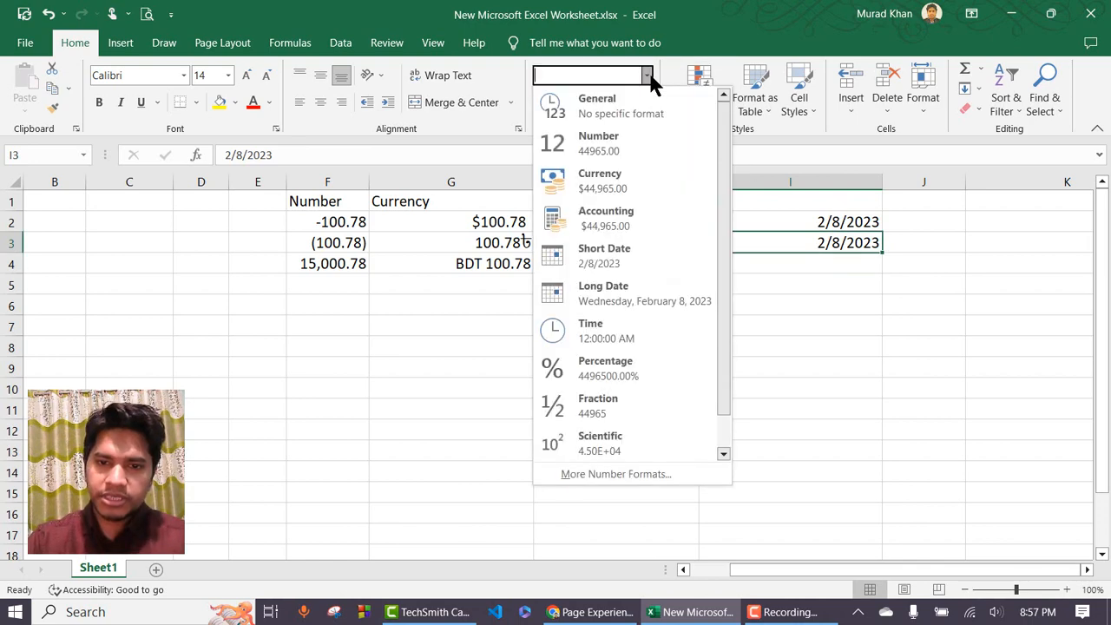
click(649, 479)
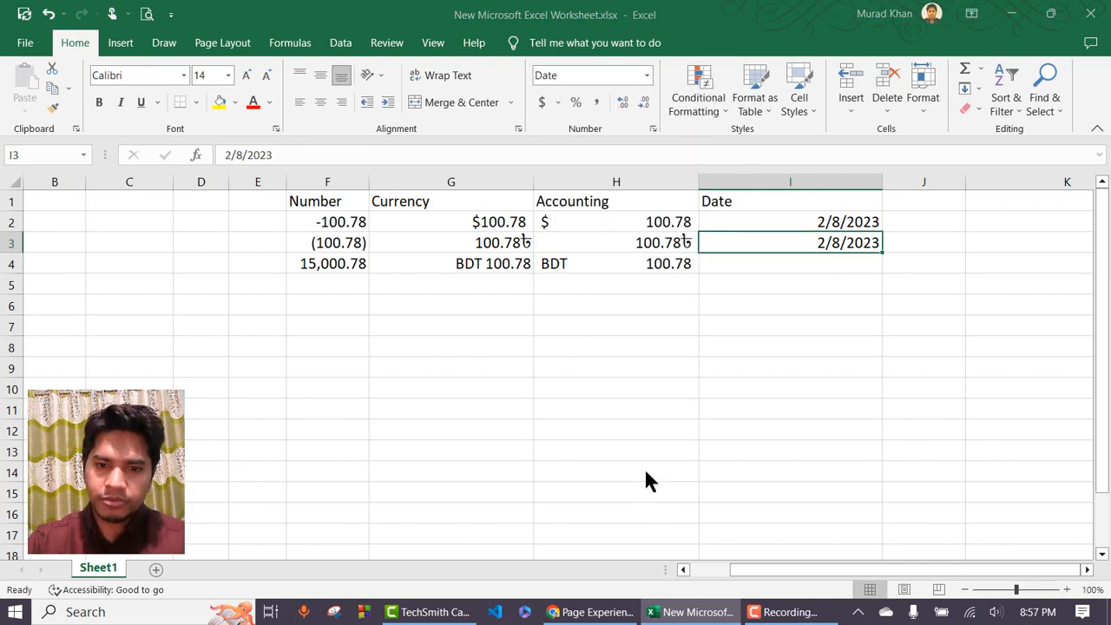
Format I3's date with the Bangla (Bangladesh) locale so it reads 08-02-2023.
click(386, 316)
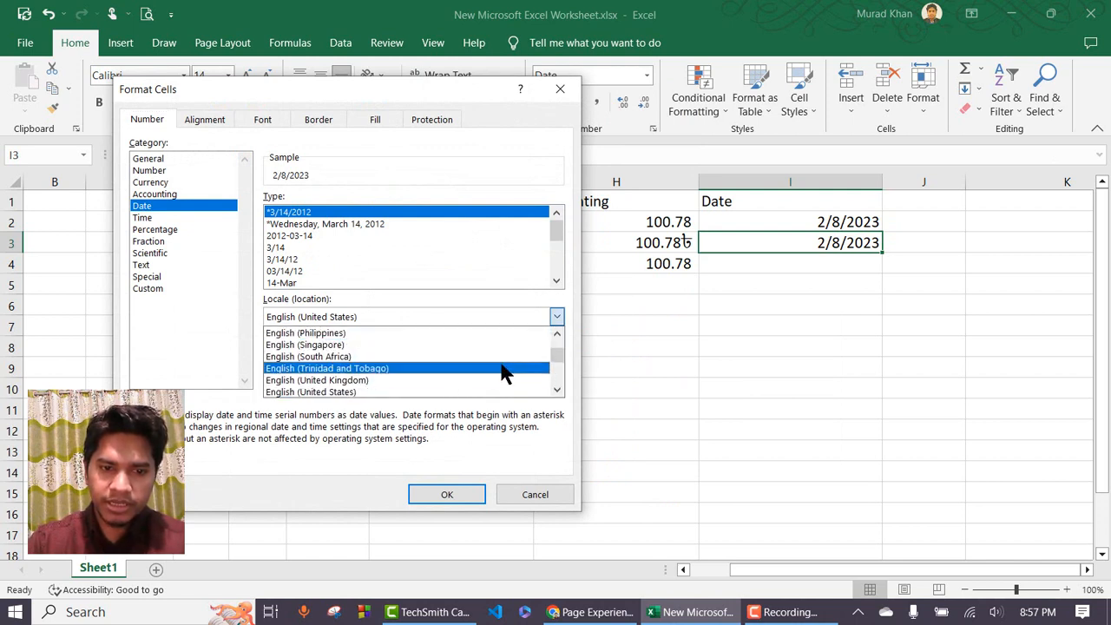
scroll(503, 365, up, 4)
scroll(502, 356, up, 10)
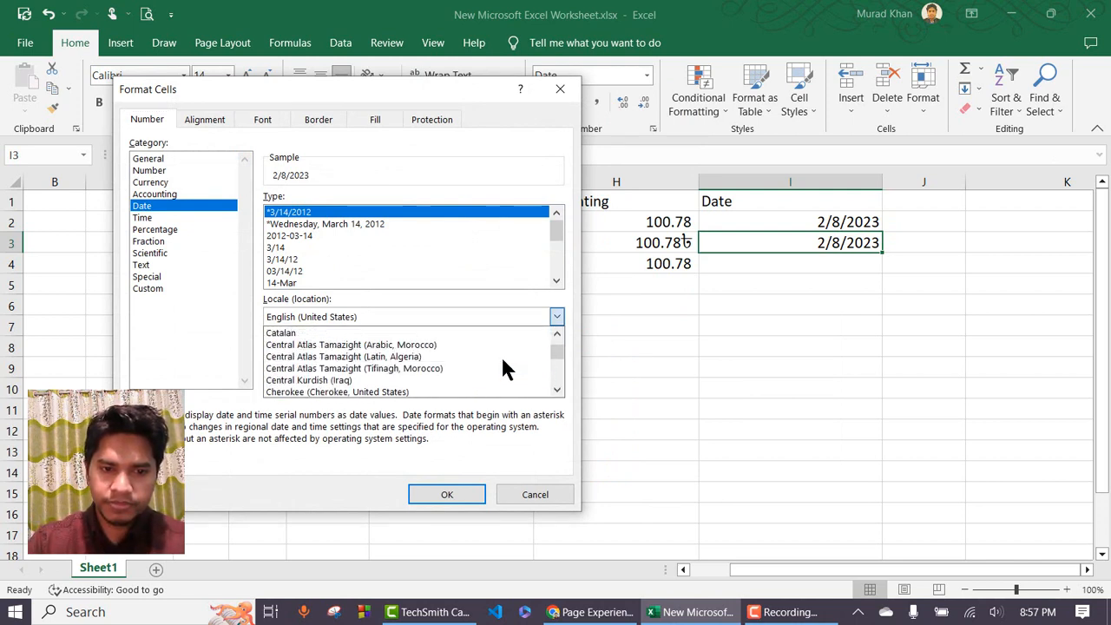
scroll(501, 355, up, 1)
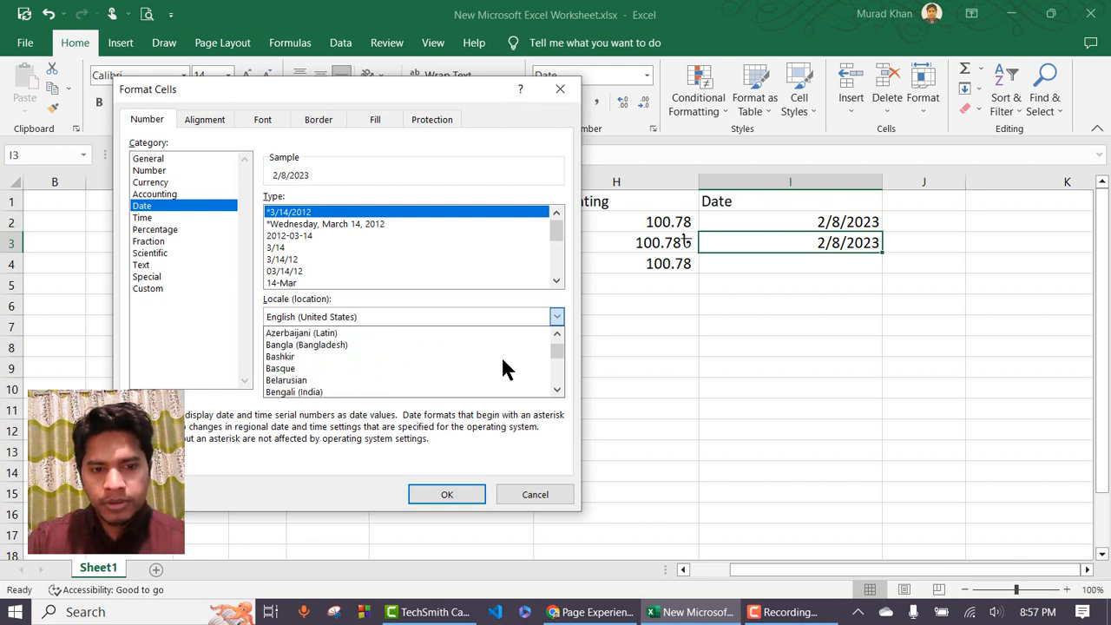
click(340, 345)
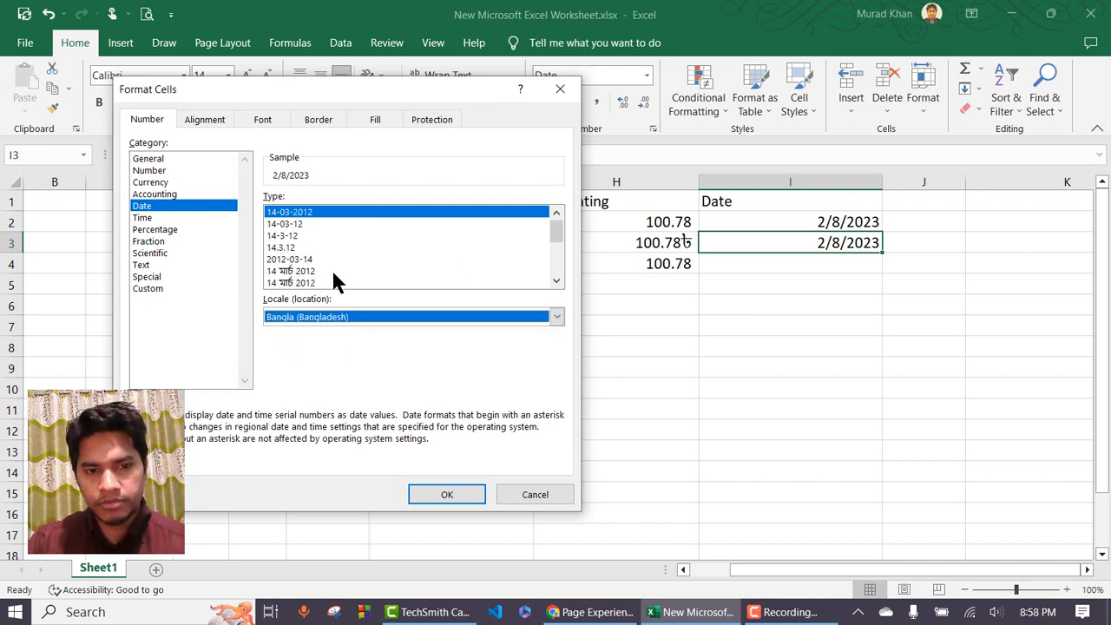
click(448, 494)
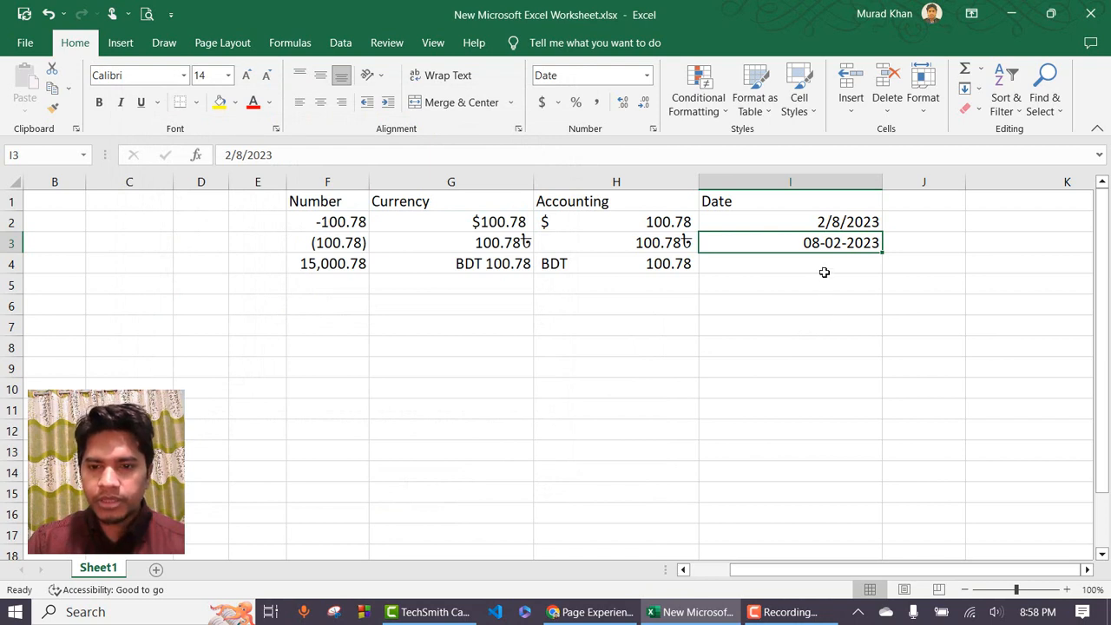
Apply the 14-Mar-2012 date type to I2 so it reads 8-Feb-2023.
click(857, 223)
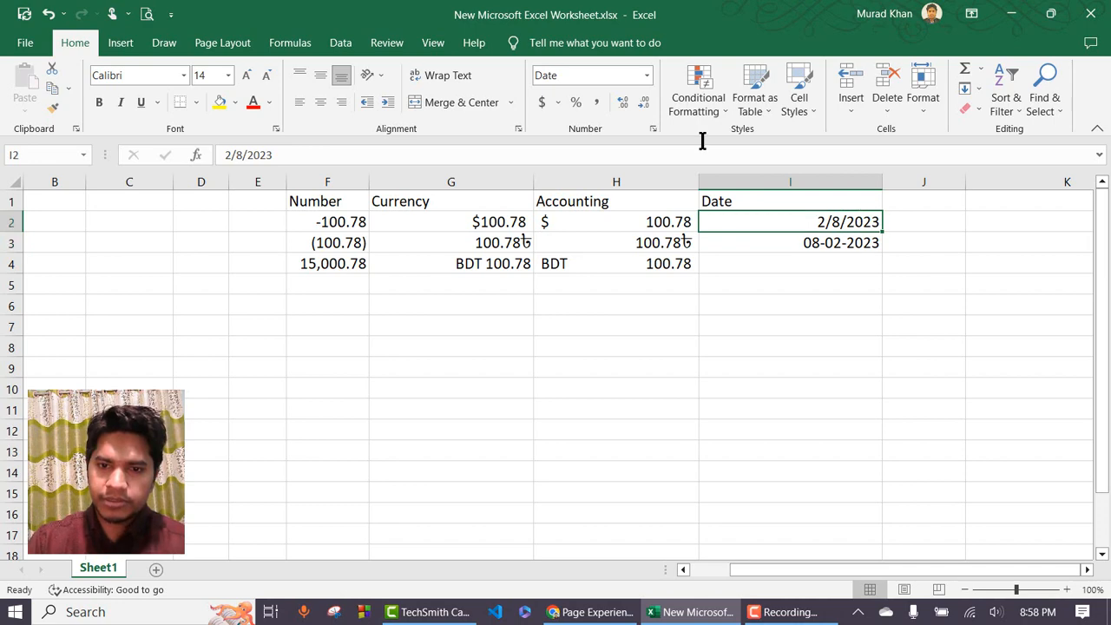
click(647, 75)
click(628, 470)
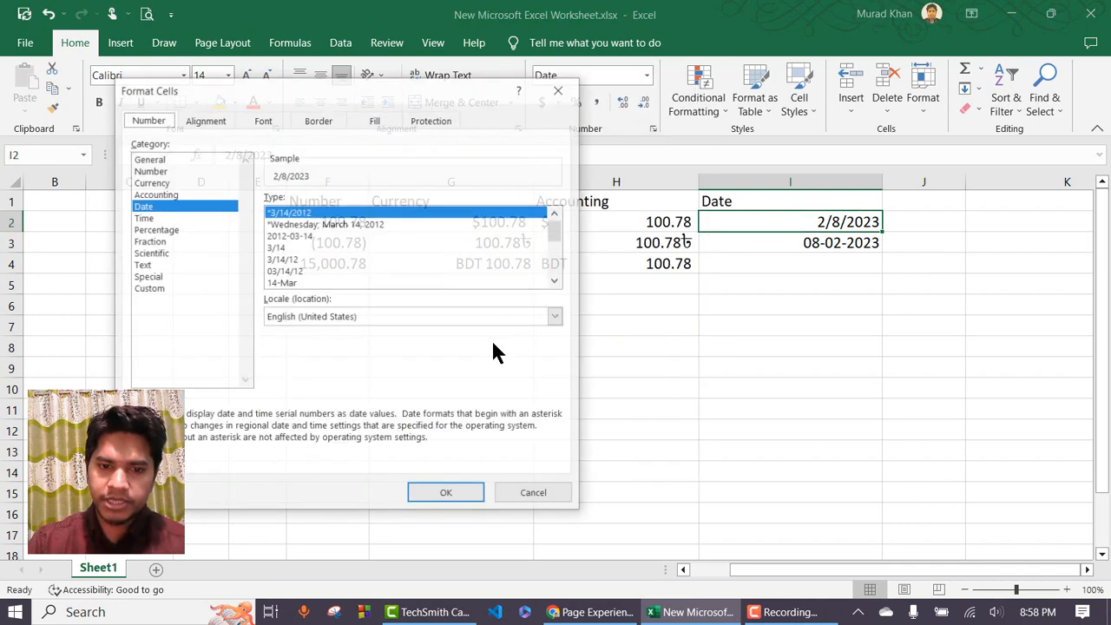
scroll(345, 261, down, 4)
click(334, 282)
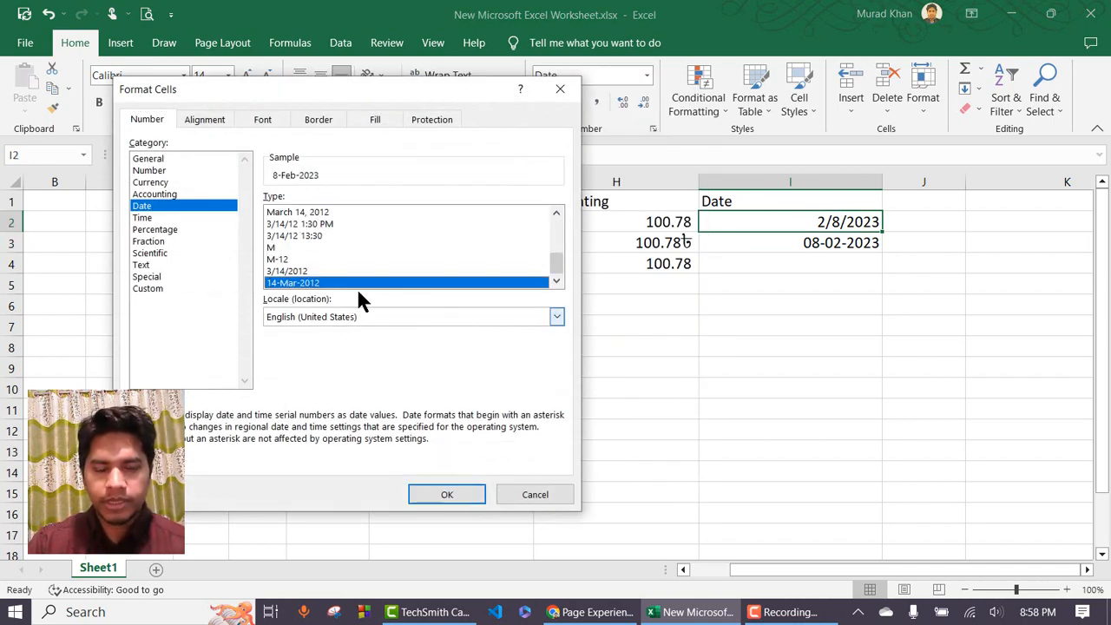
scroll(351, 244, up, 4)
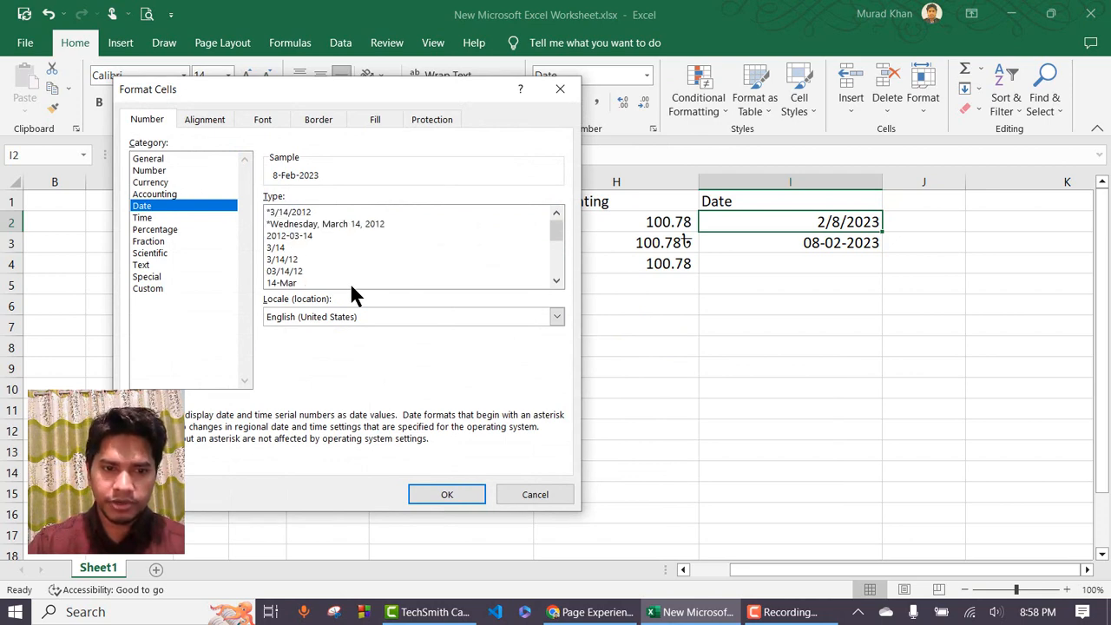
scroll(341, 223, down, 4)
scroll(341, 223, up, 3)
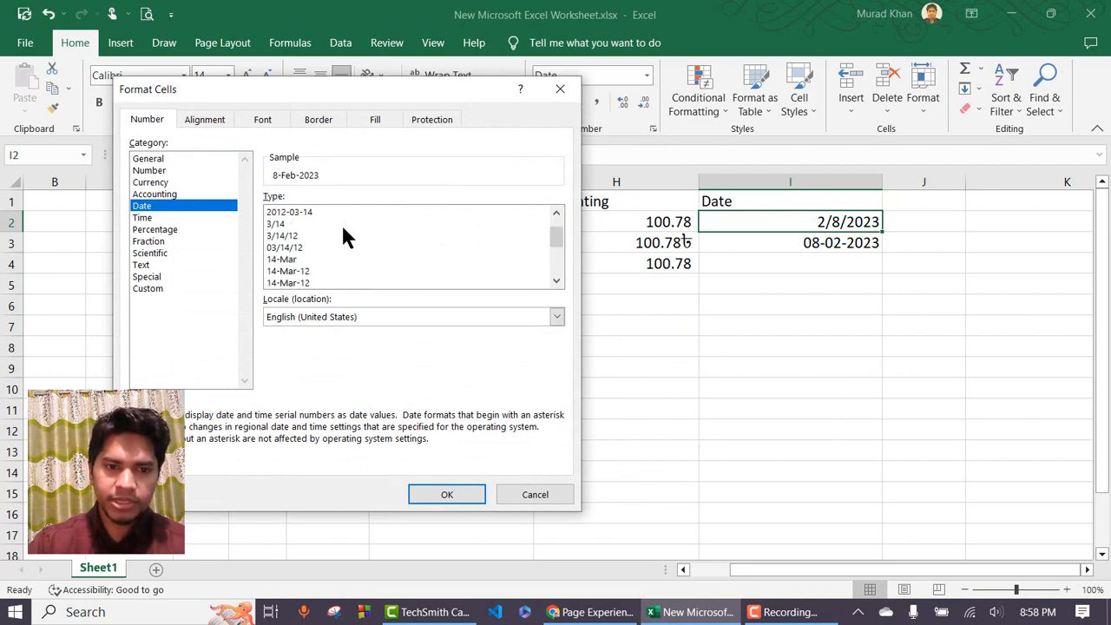
scroll(341, 223, up, 2)
click(447, 494)
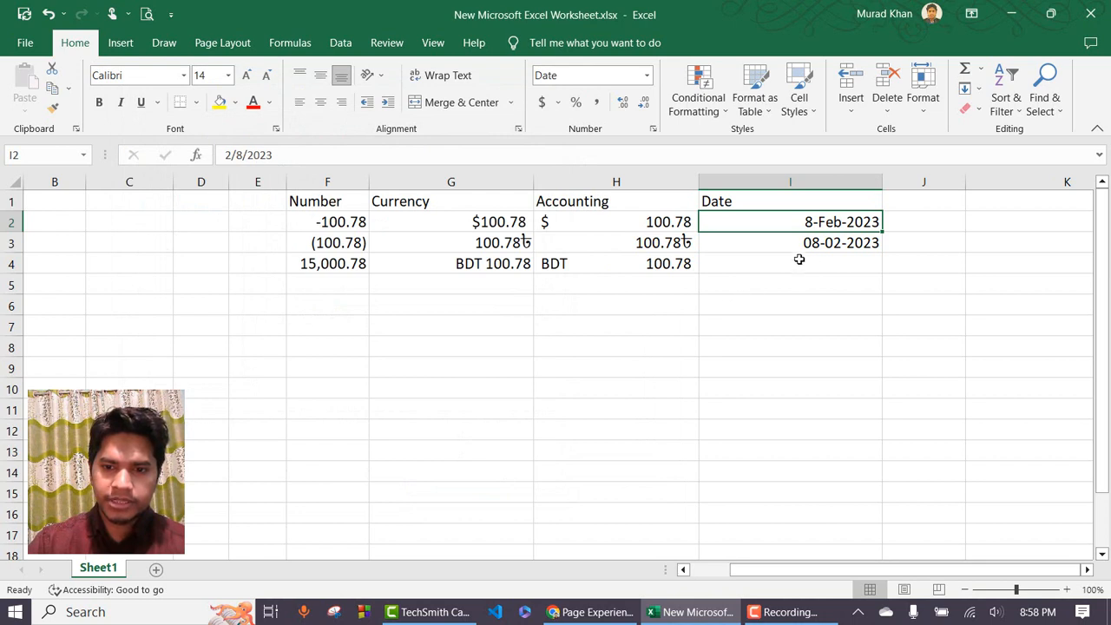
click(831, 244)
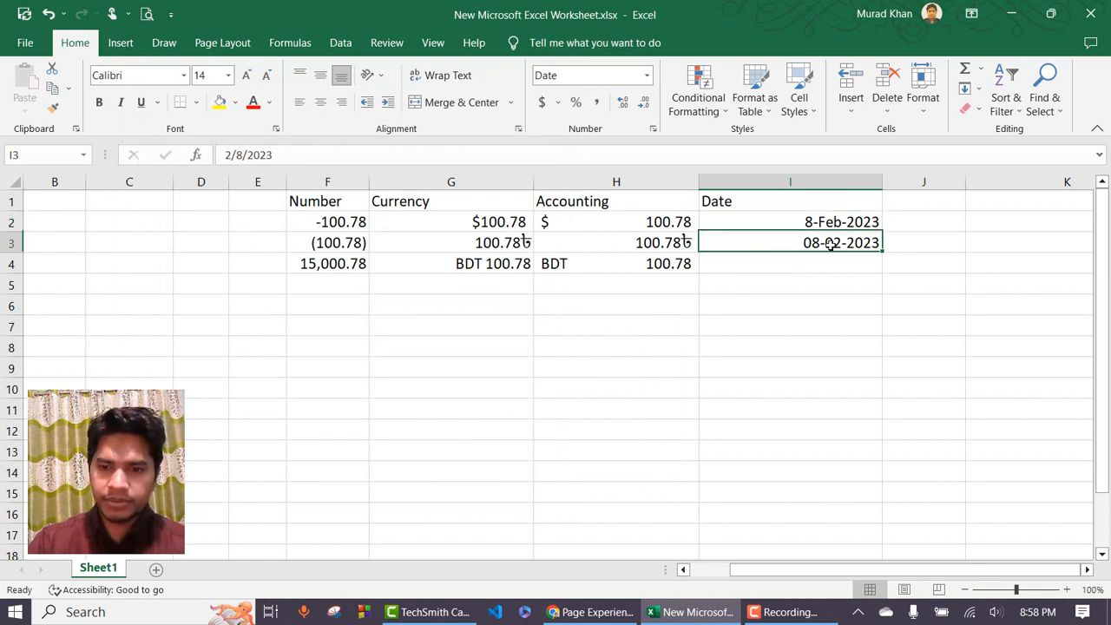
Format I3 with the Bengali long date type including the weekday via Ctrl+1.
key(ctrl+1)
scroll(342, 229, down, 3)
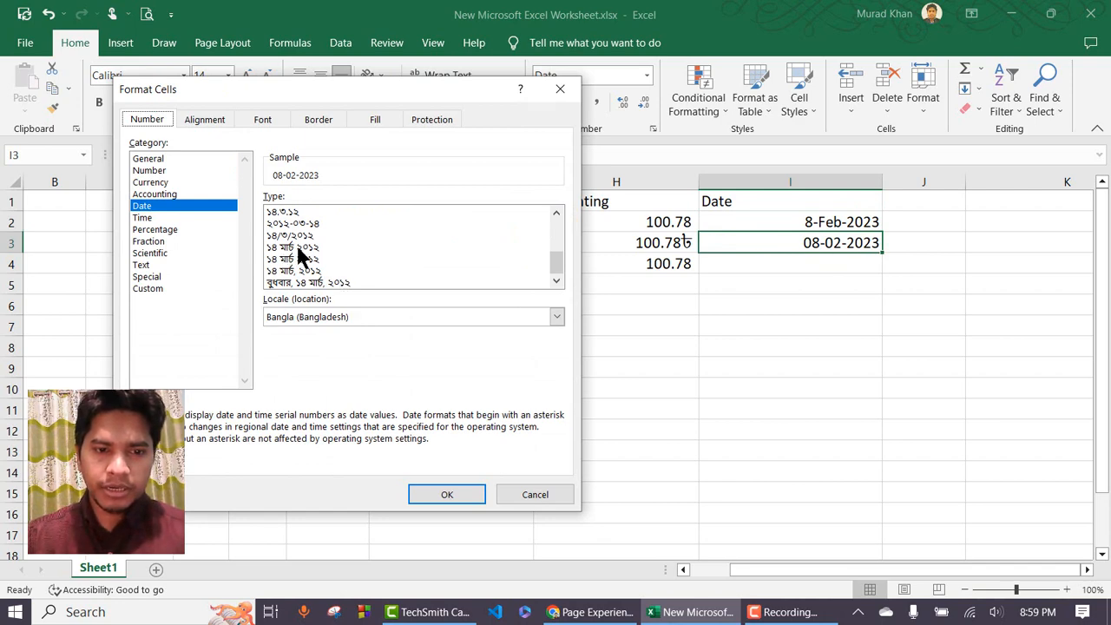
click(313, 248)
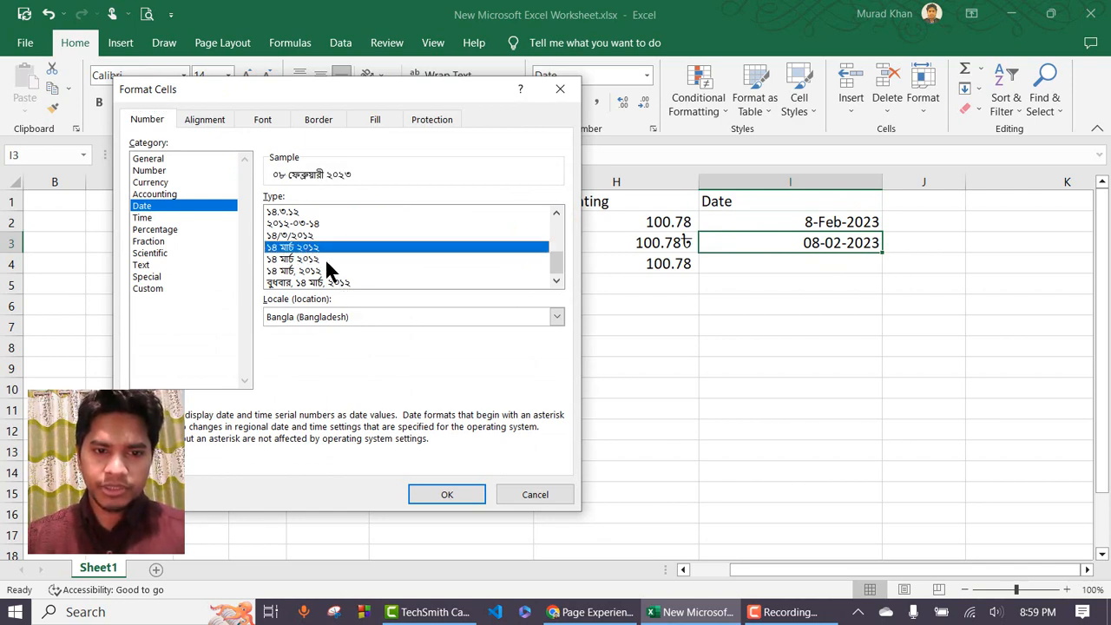
click(338, 283)
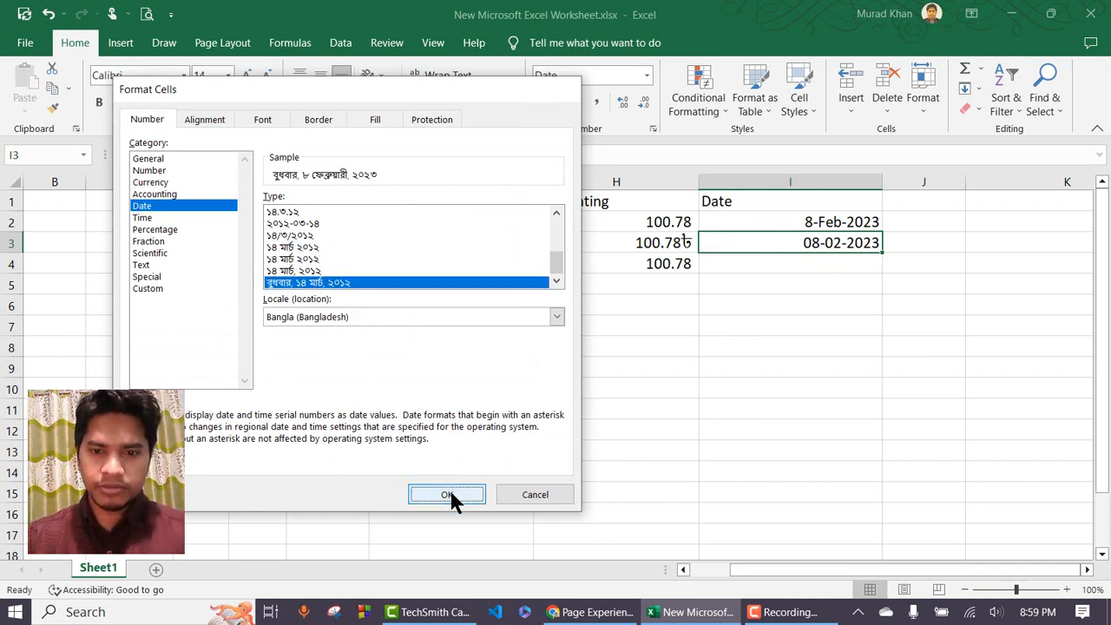
click(447, 494)
Autofit column I so the Bengali date fits, then check I2 and I3.
double_click(881, 183)
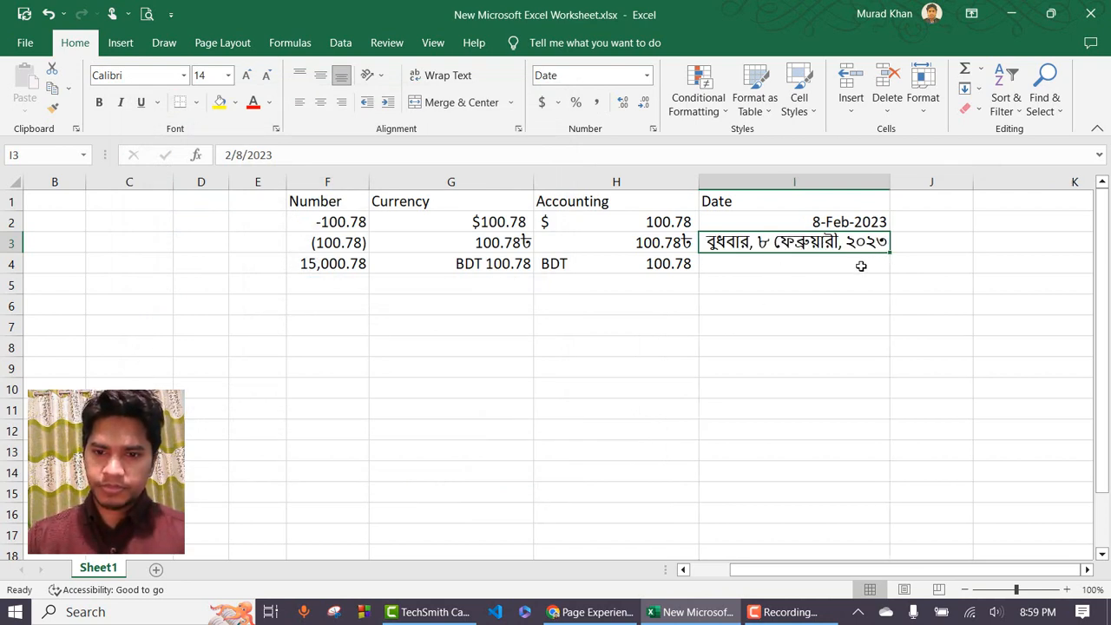
click(871, 223)
click(865, 248)
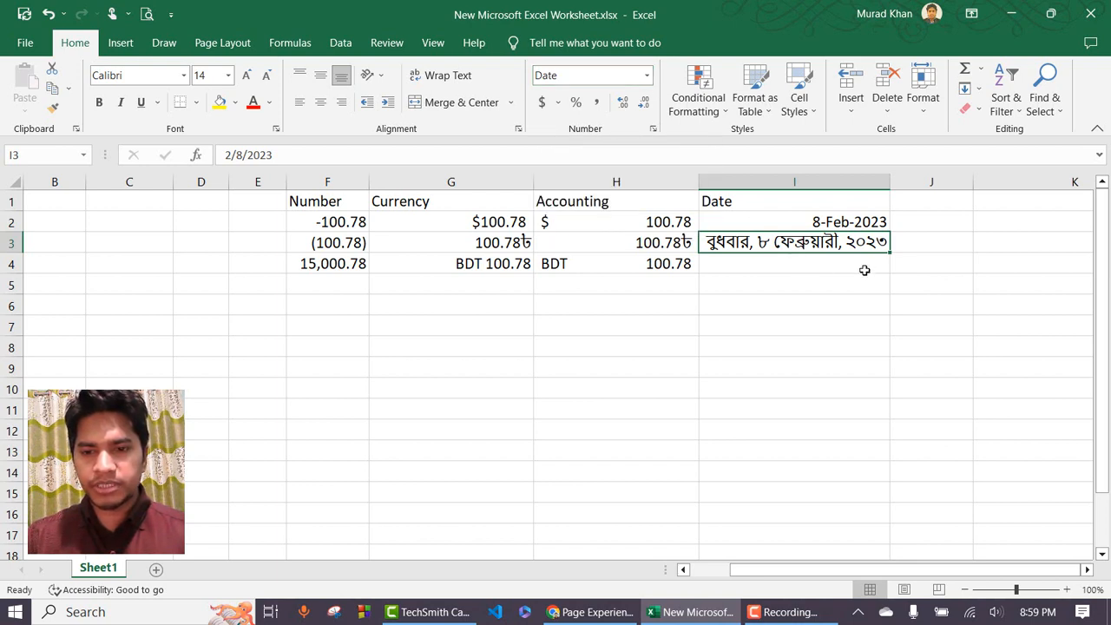
click(858, 268)
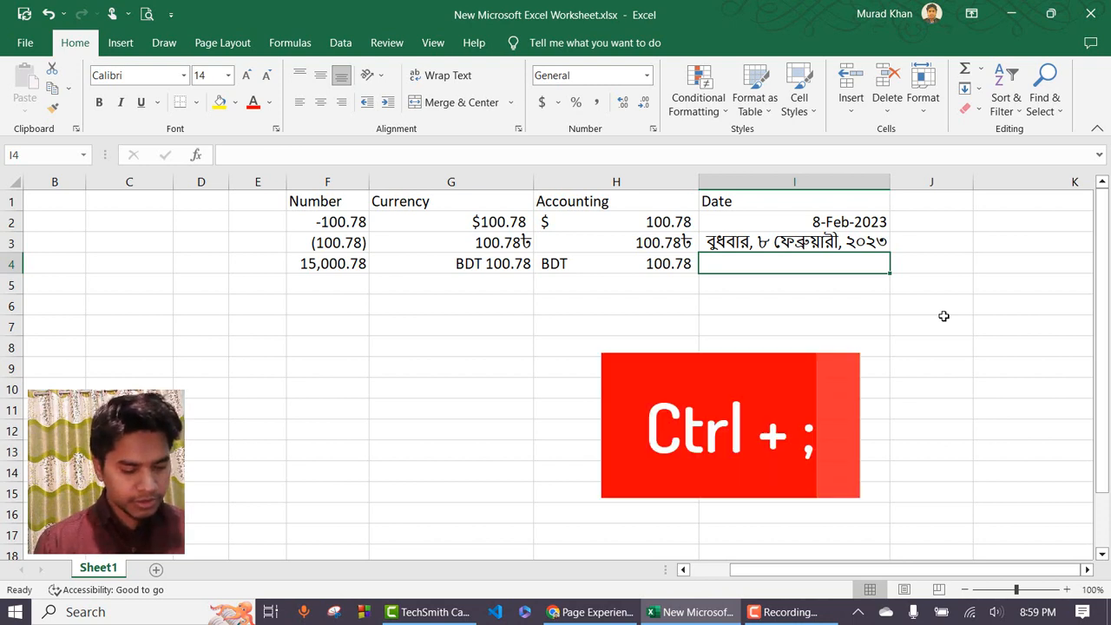
Insert today's date in I4 with Ctrl+; and enter =now() in I5, showing 2/8/2023 21:00.
key(ctrl+semicolon)
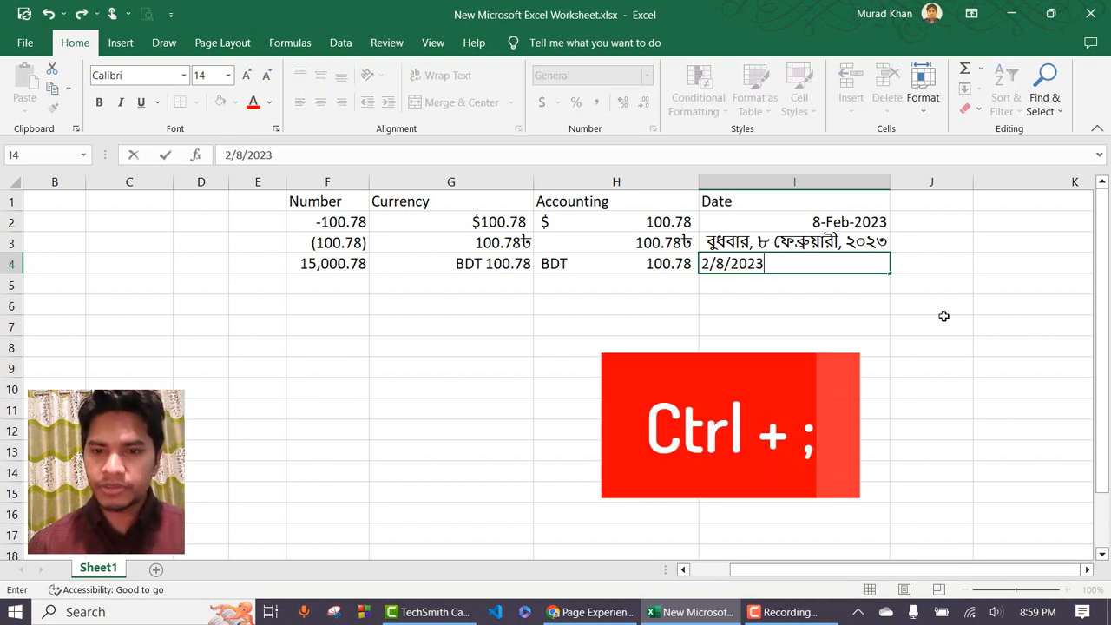
key(Return)
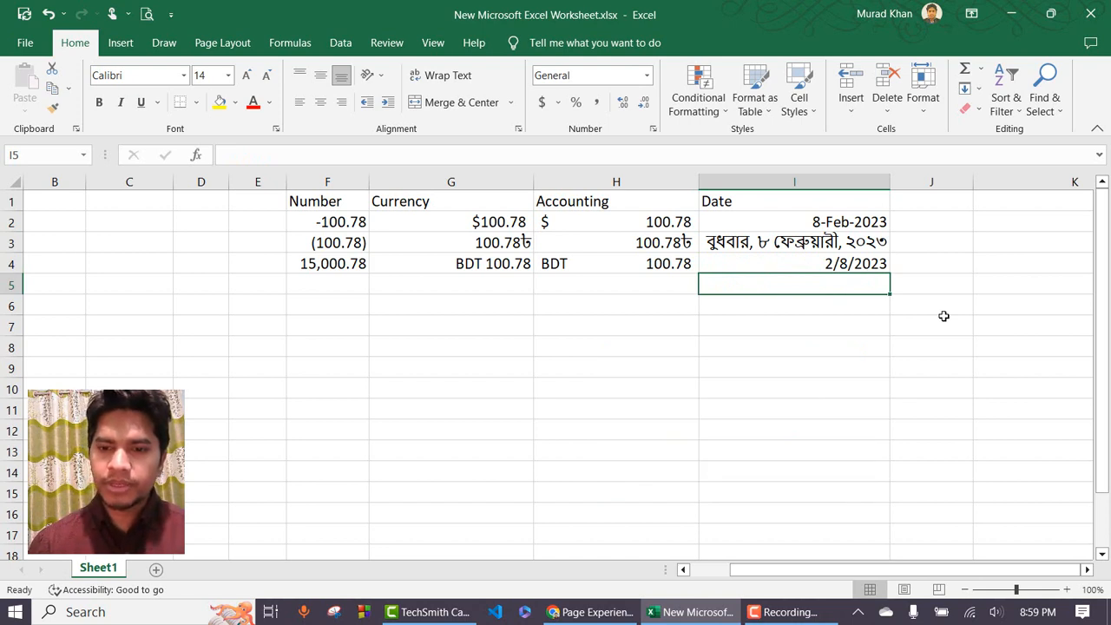
key(Up)
key(Down)
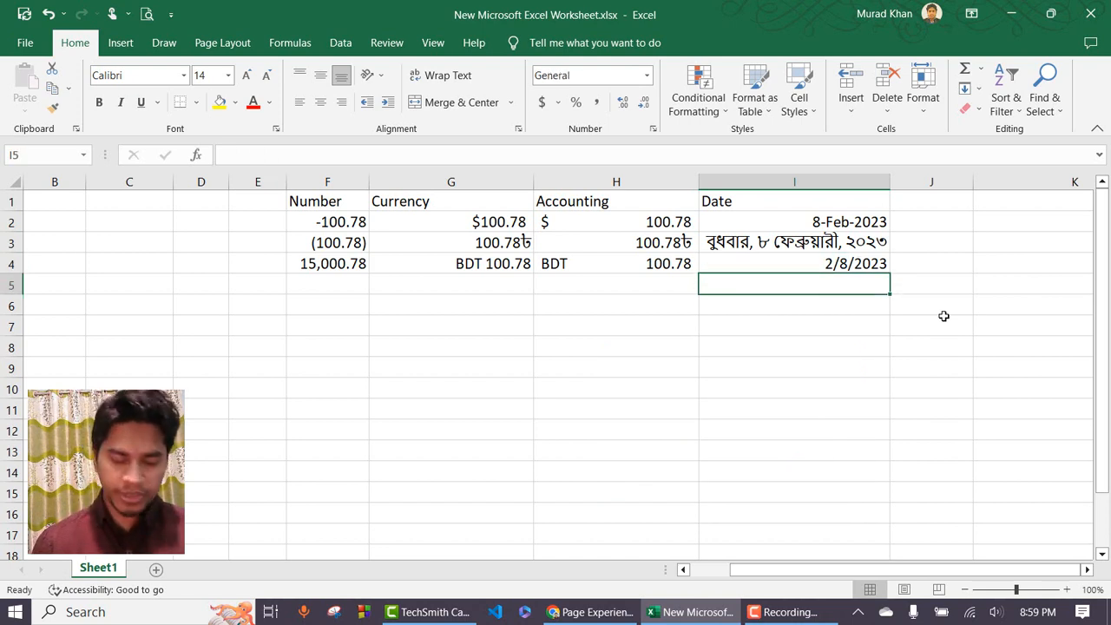
text(=)
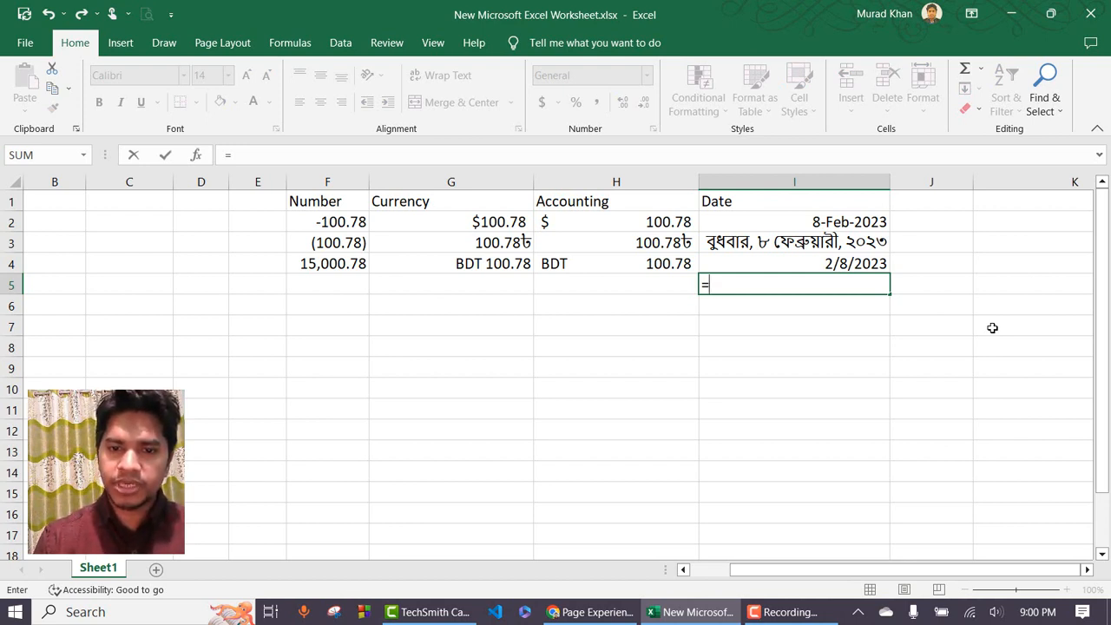
text(now)
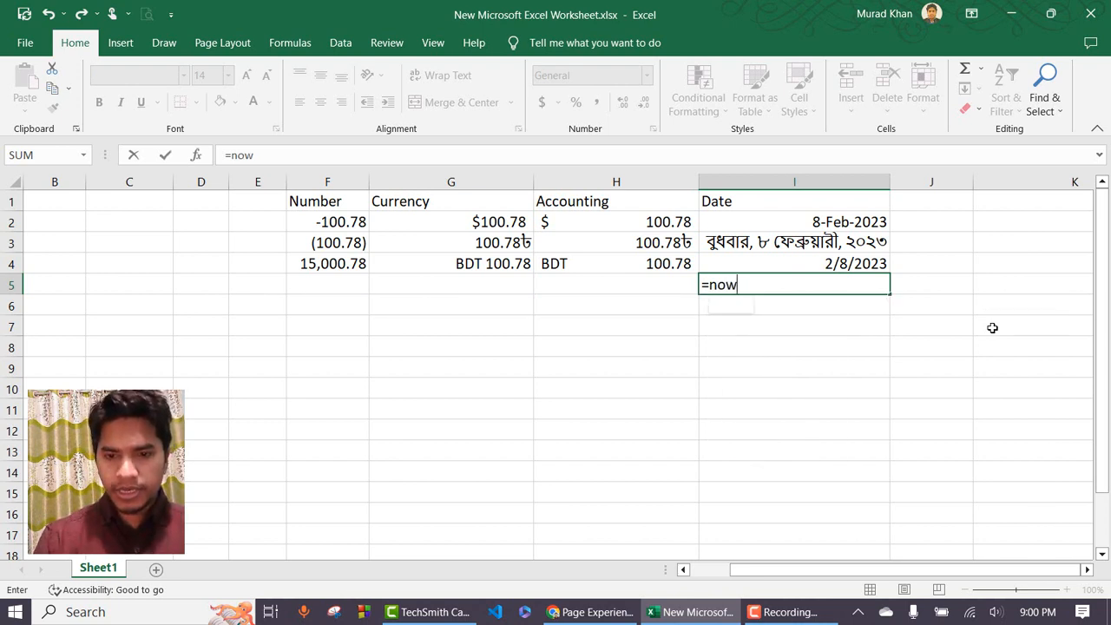
text(())
key(Return)
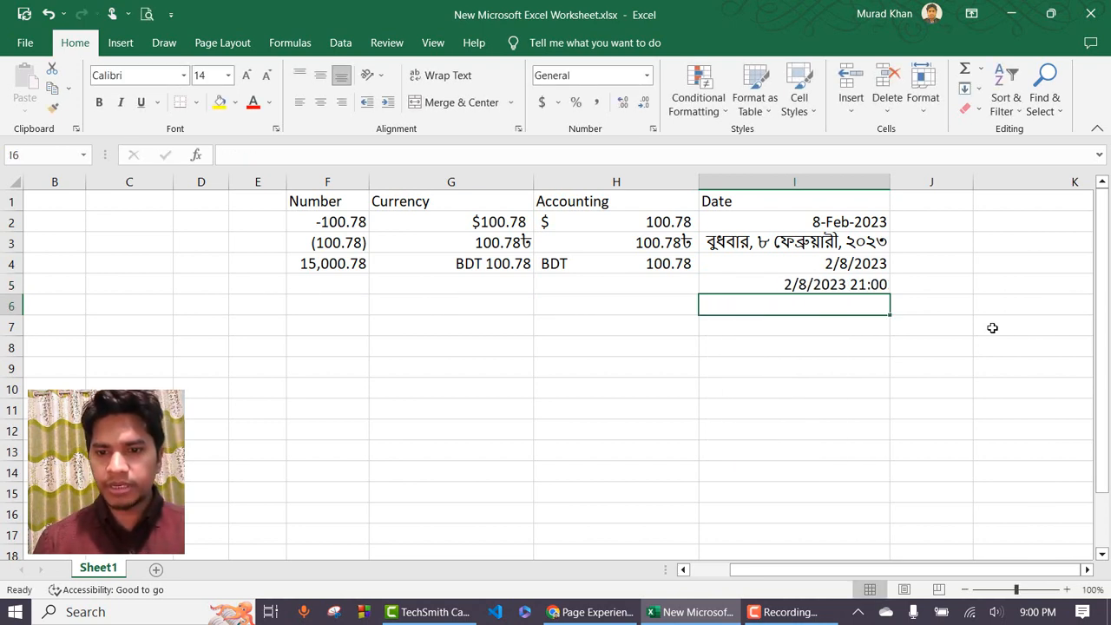
click(797, 288)
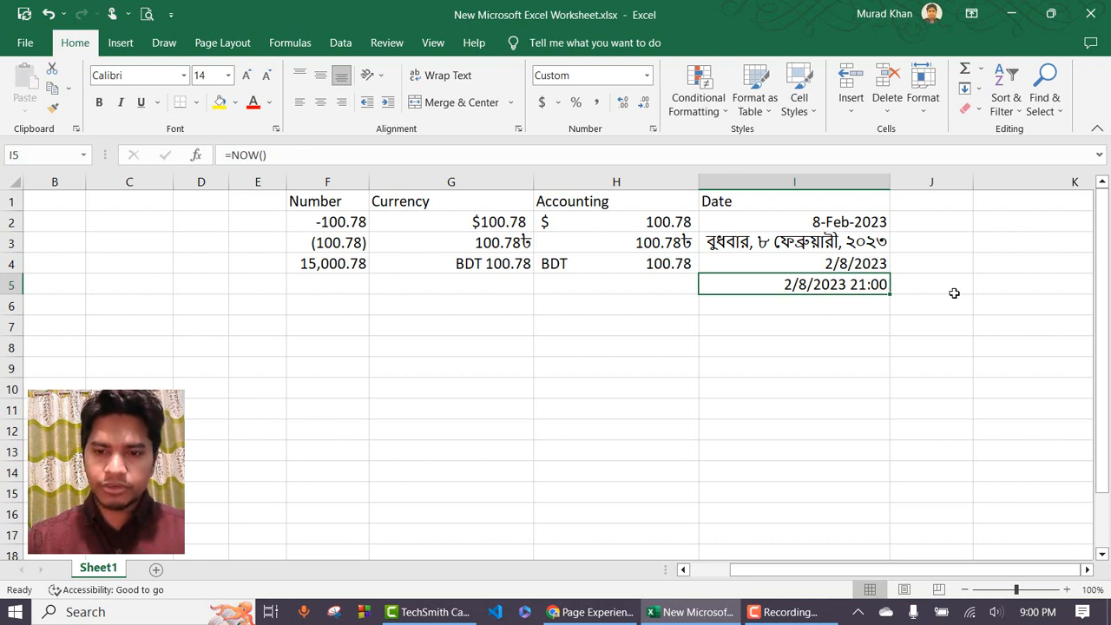
Add the heading 'Time' in J1 and enter 9:00 PM in J2.
click(1087, 569)
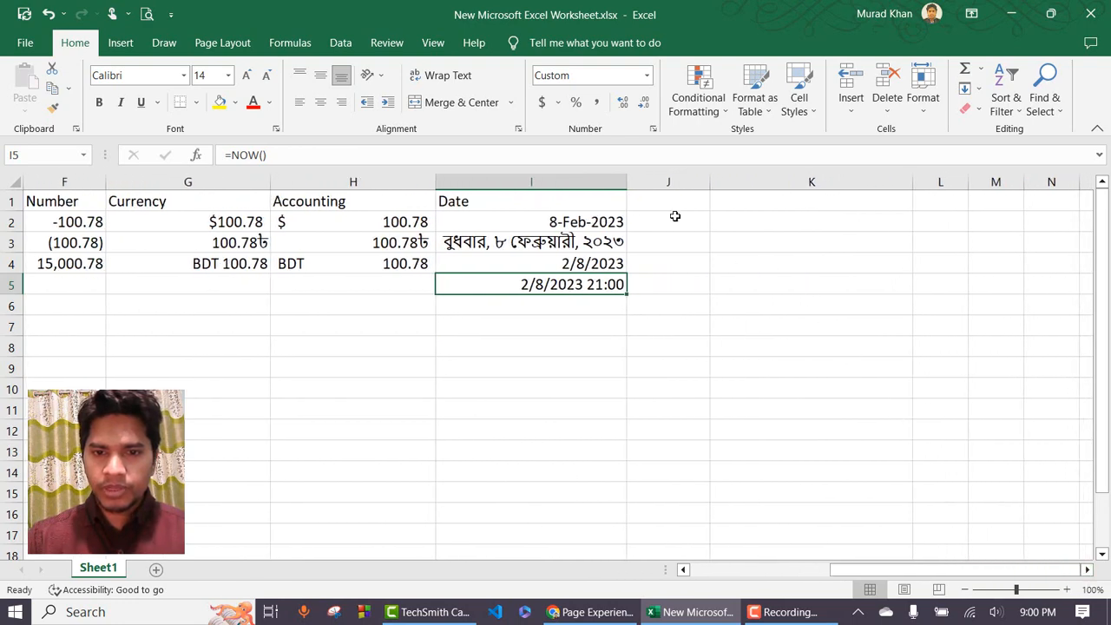
click(647, 75)
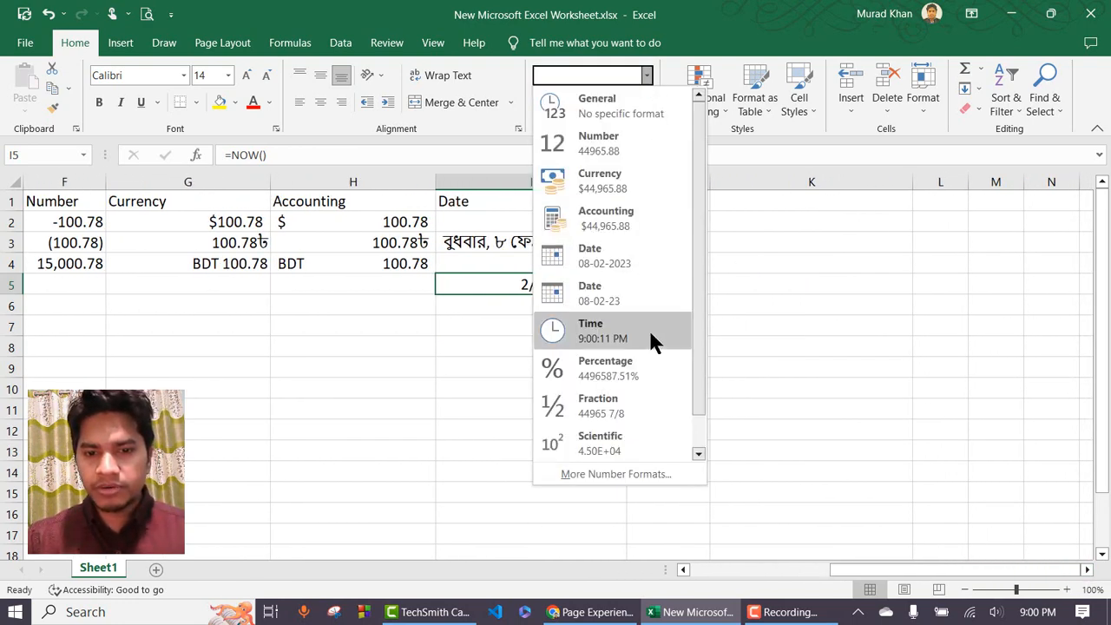
click(709, 299)
drag(653, 207, 667, 223)
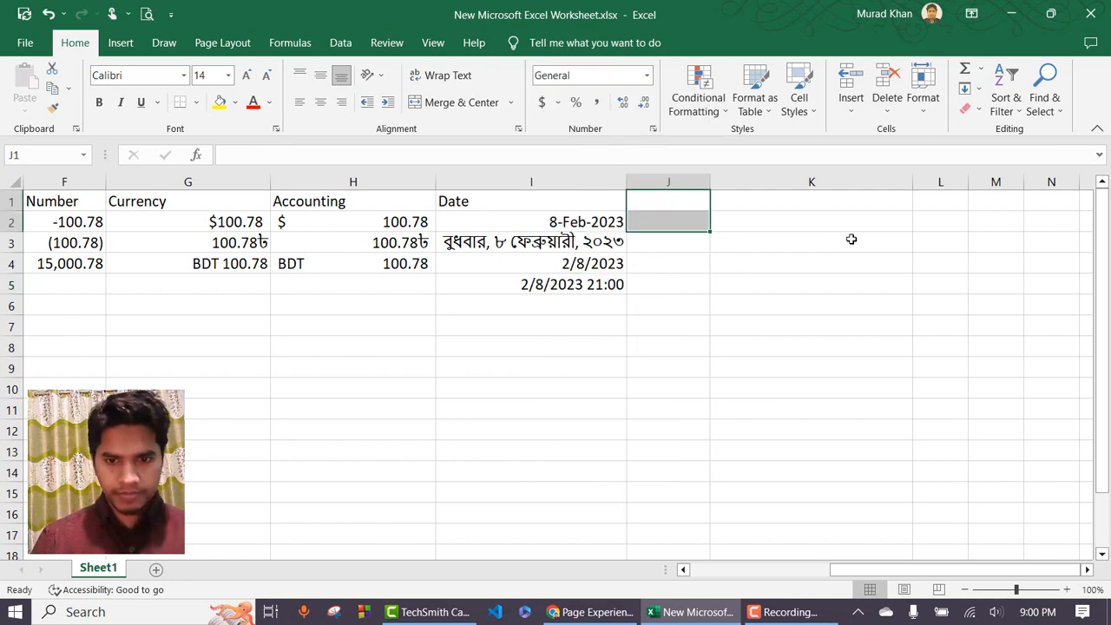
key(Up)
text(Time)
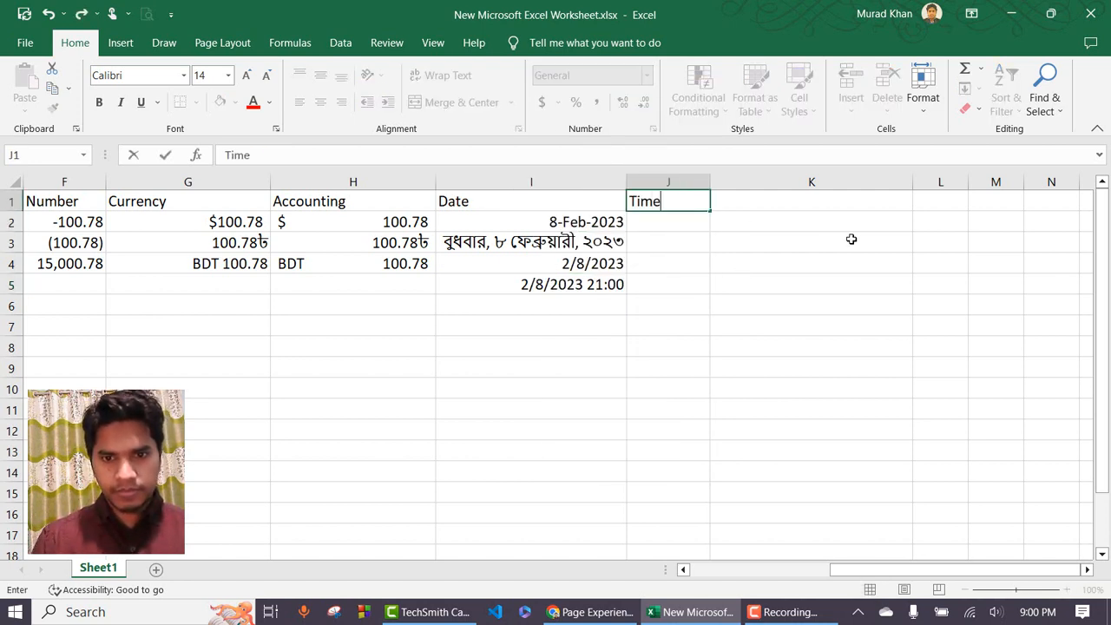
key(Return)
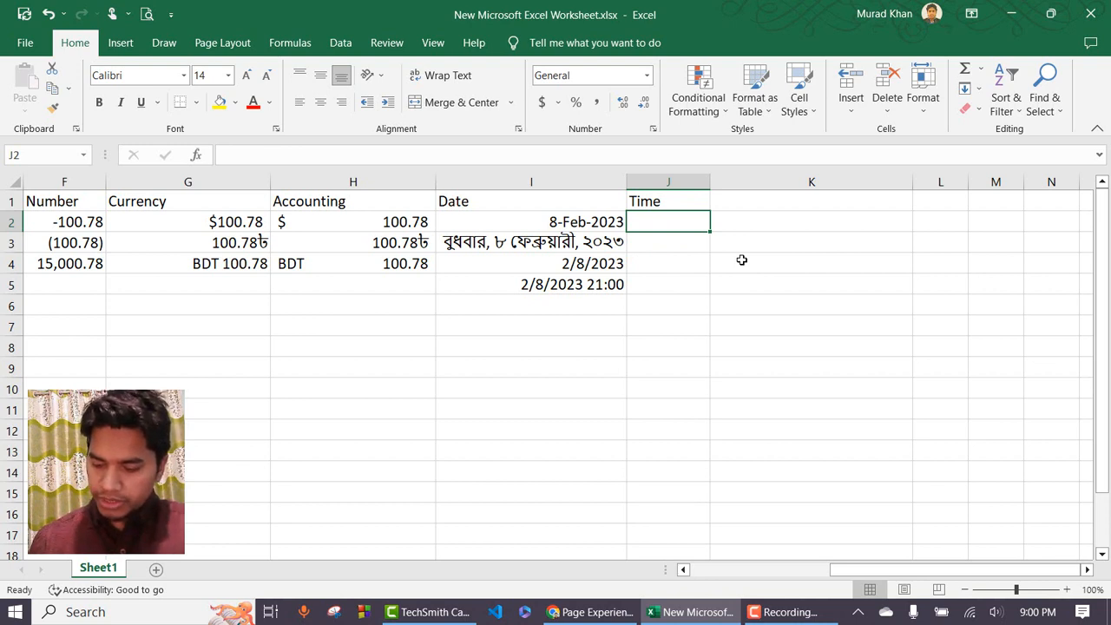
text(9)
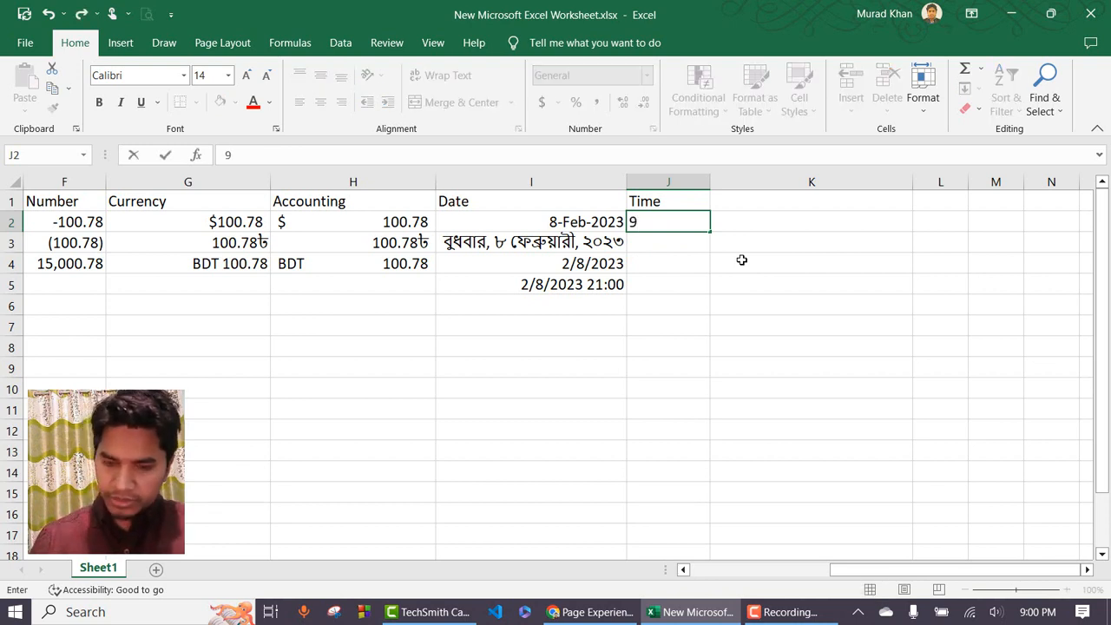
text(:00)
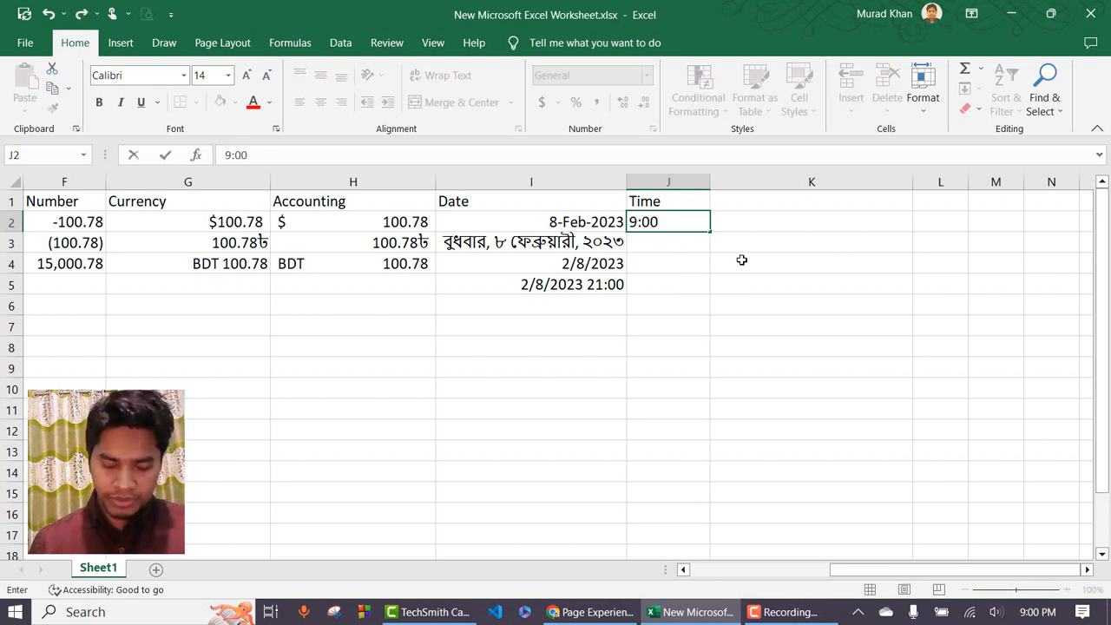
text( P)
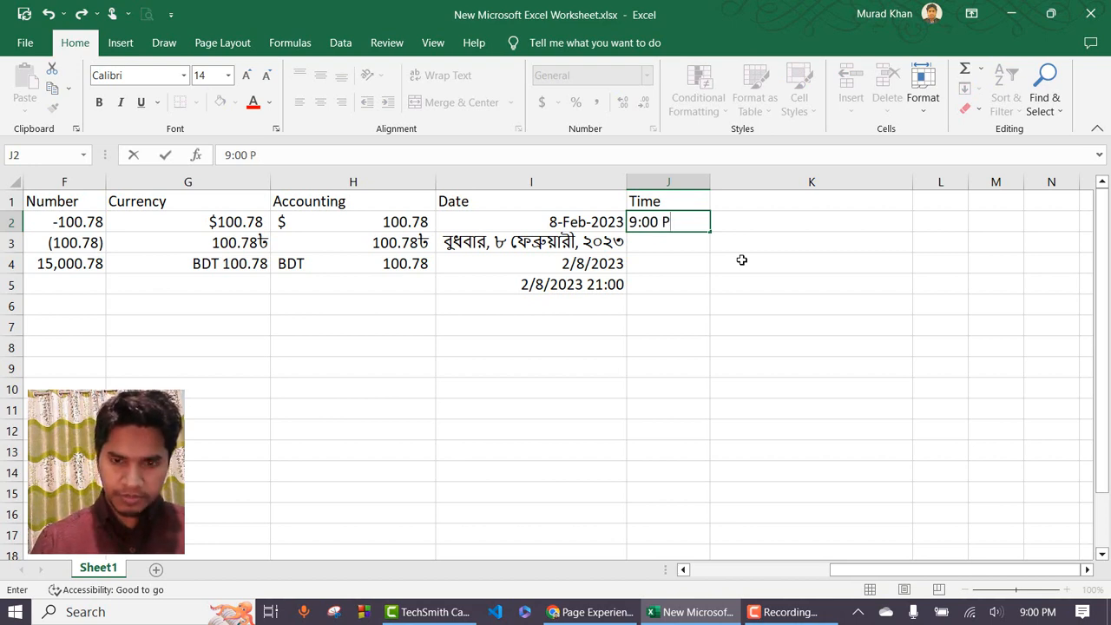
text(M)
key(Return)
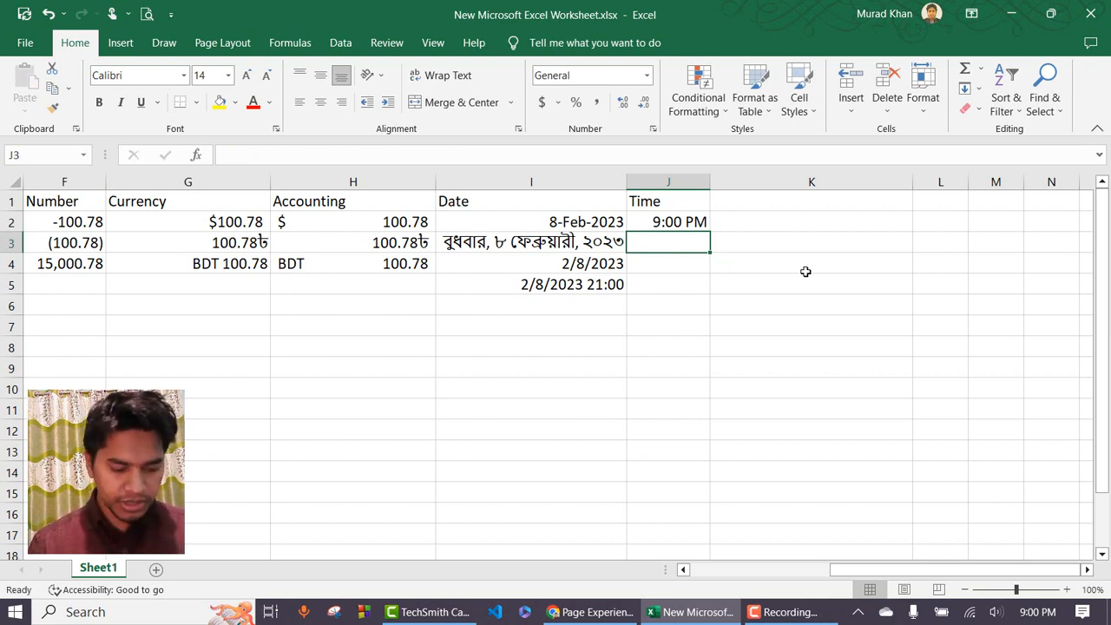
Insert the current time into J3 with Ctrl+Shift+; and compare it with J2.
key(ctrl+shift+semicolon)
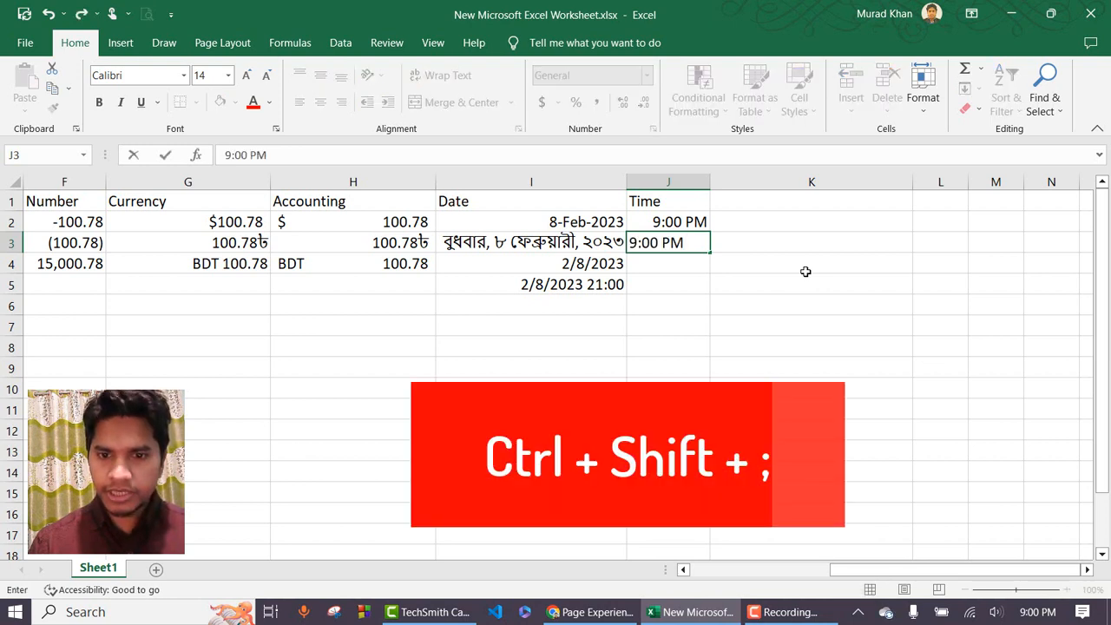
key(Return)
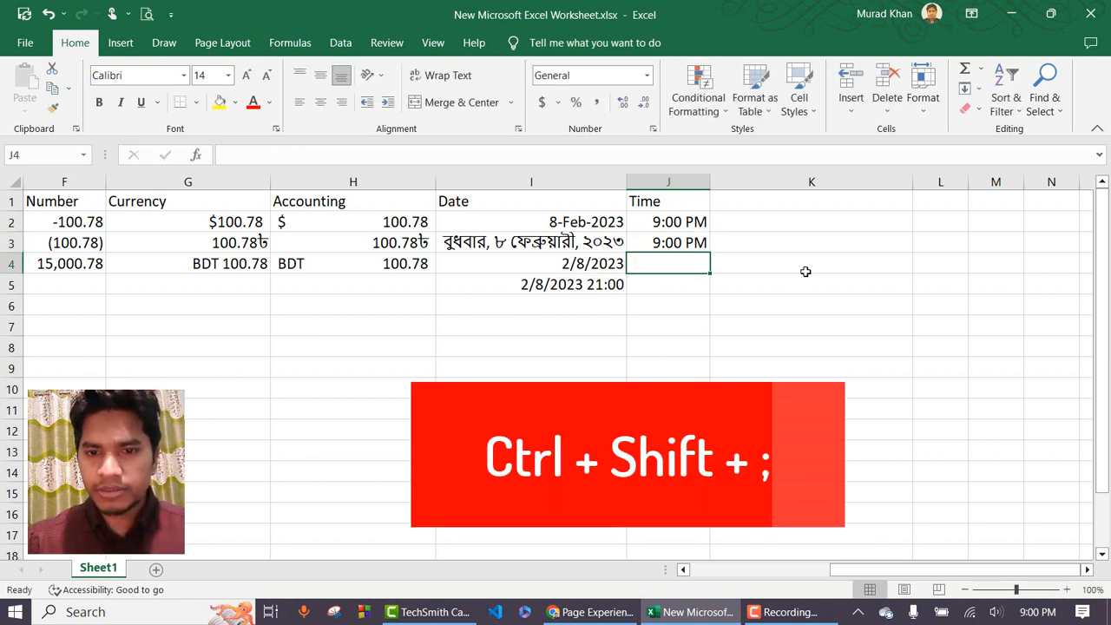
click(692, 243)
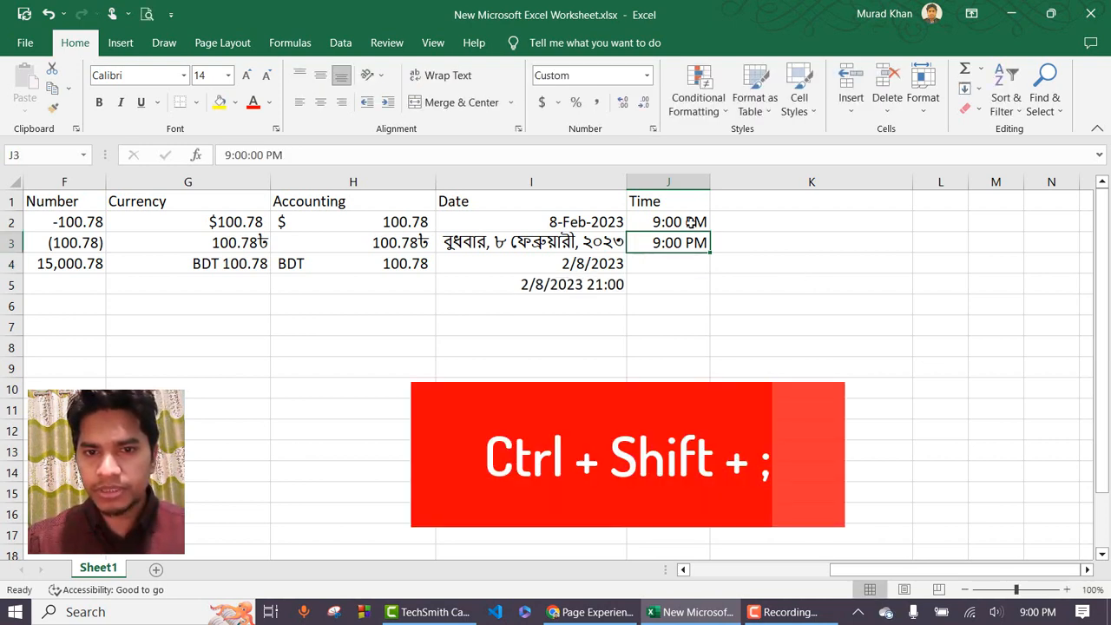
click(692, 222)
click(690, 242)
Apply the Time number format to J2 and J3 so both show 9:00:00 PM.
click(695, 222)
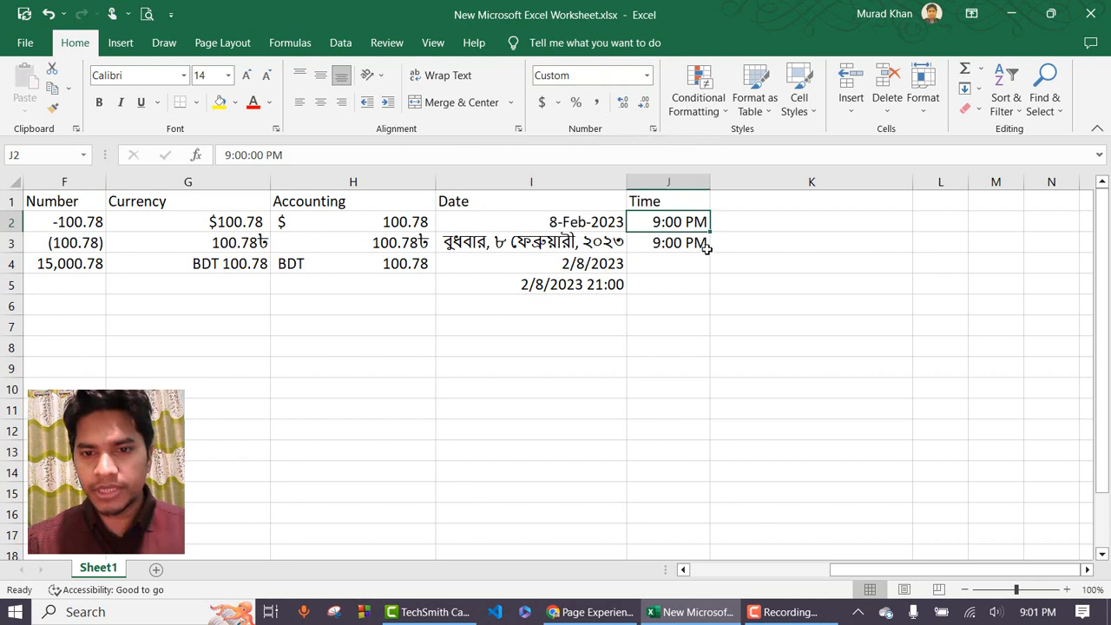
click(647, 75)
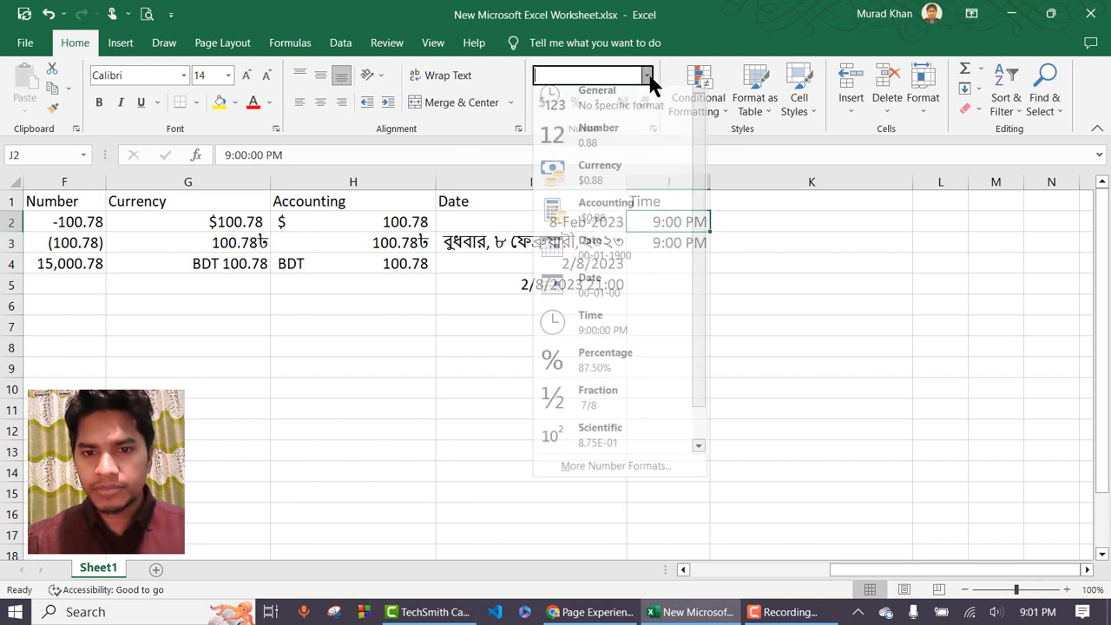
drag(700, 213, 702, 268)
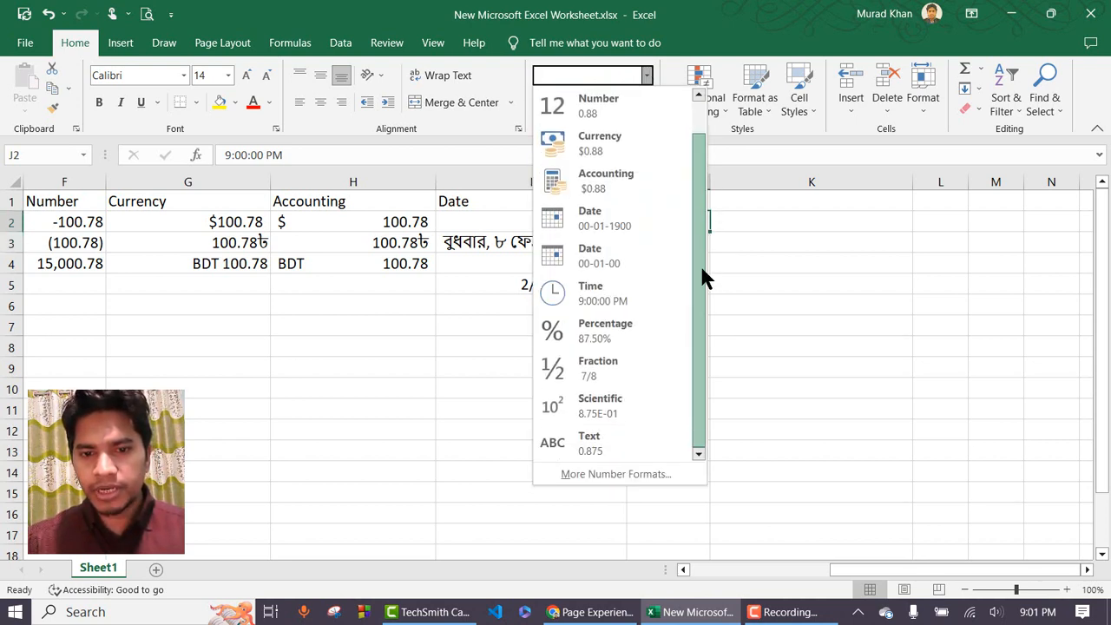
click(625, 300)
key(Down)
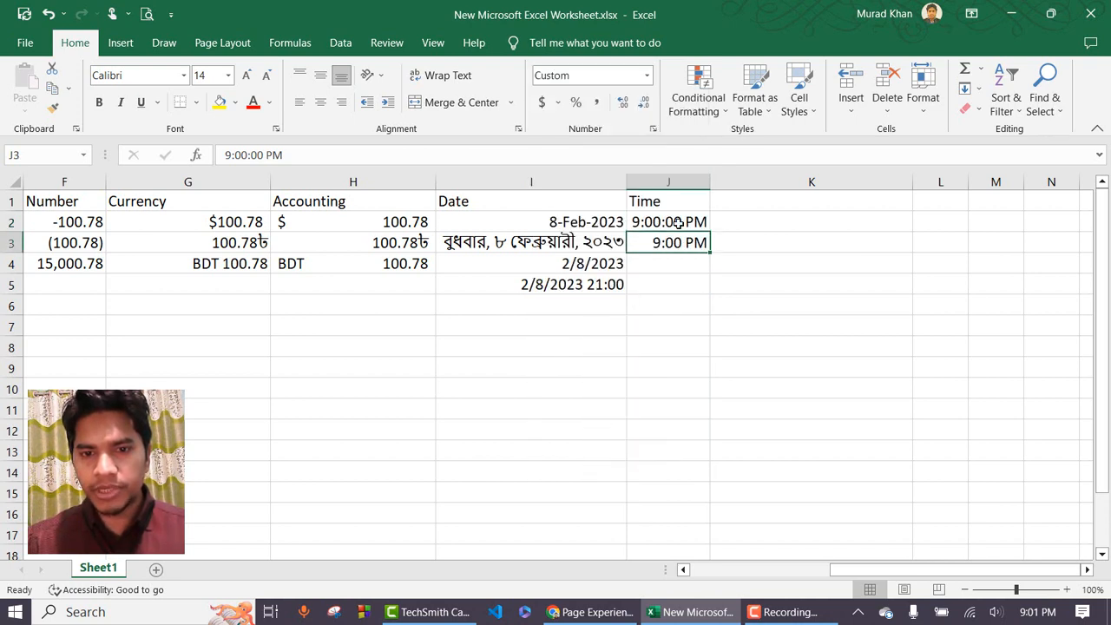
click(647, 75)
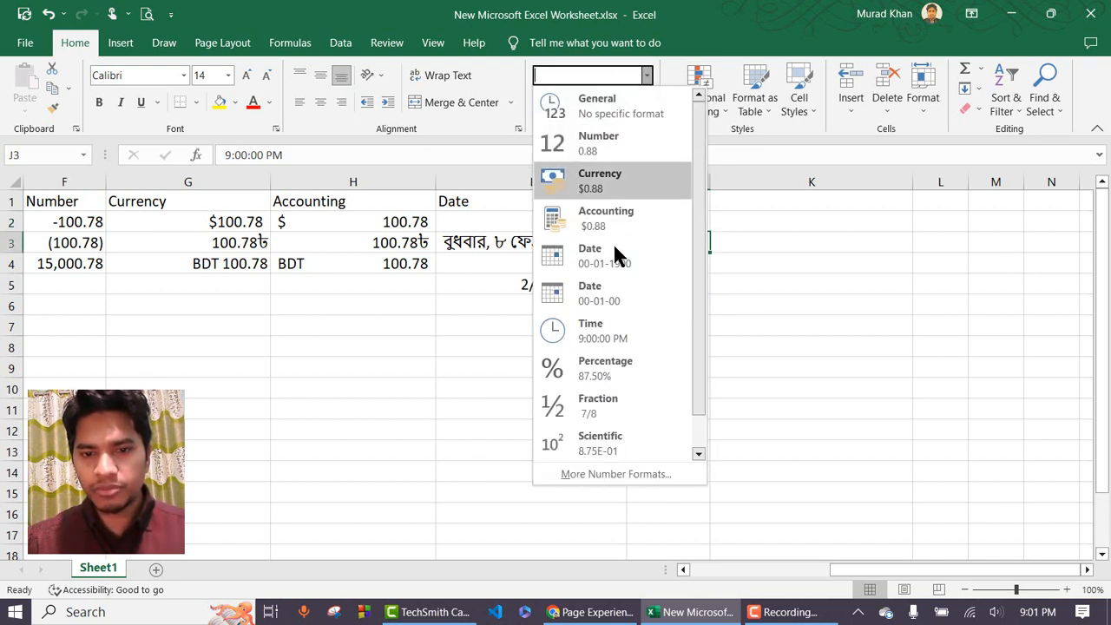
click(606, 331)
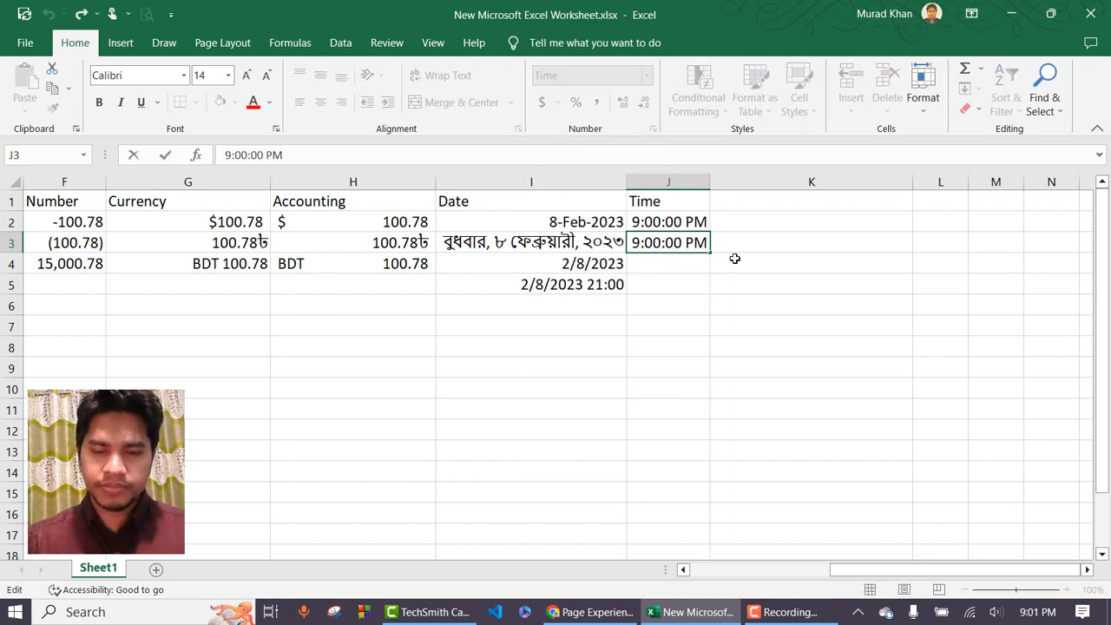
key(Down)
click(686, 244)
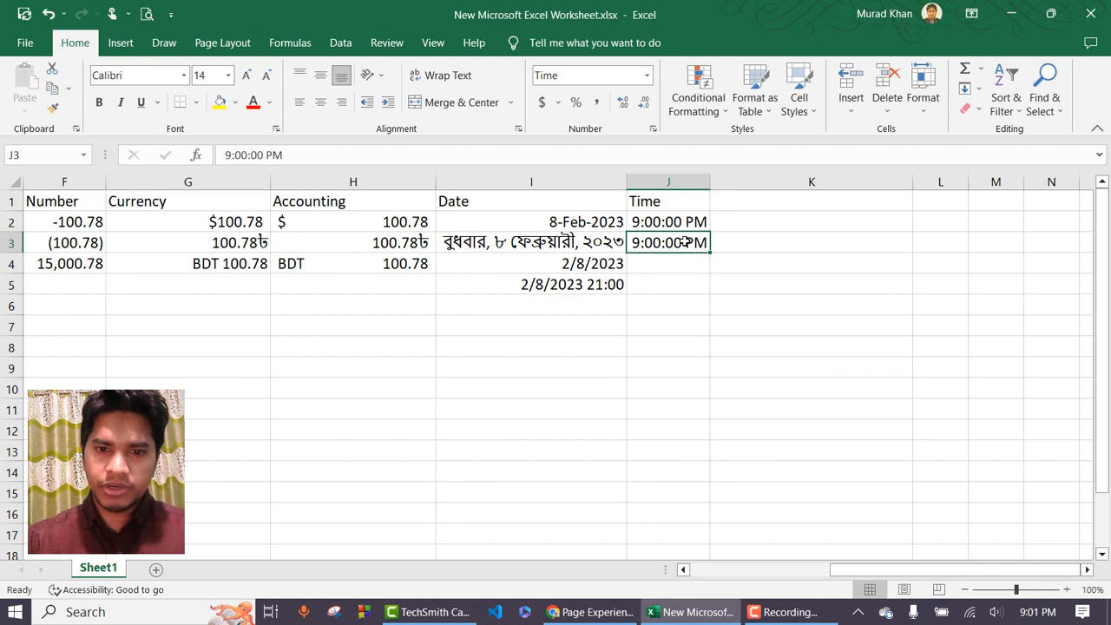
click(682, 222)
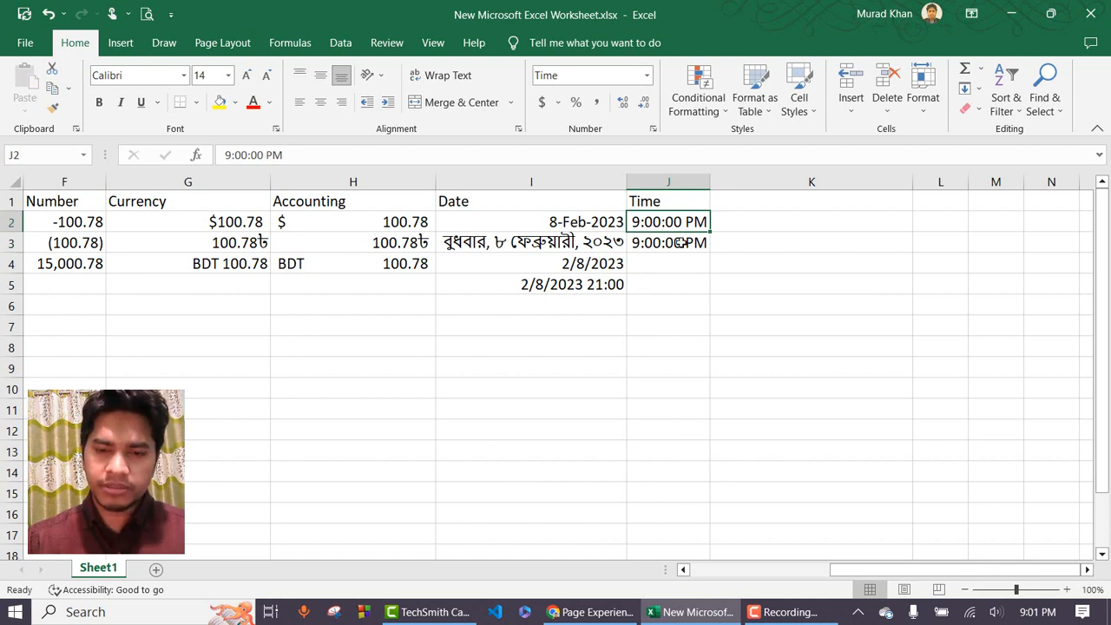
click(681, 243)
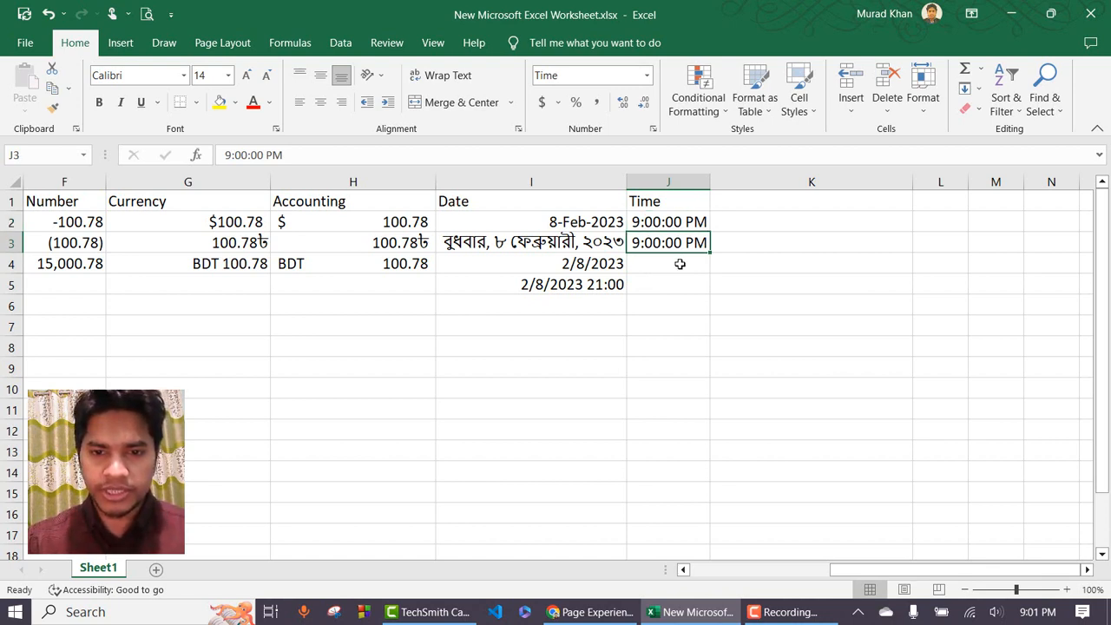
click(680, 262)
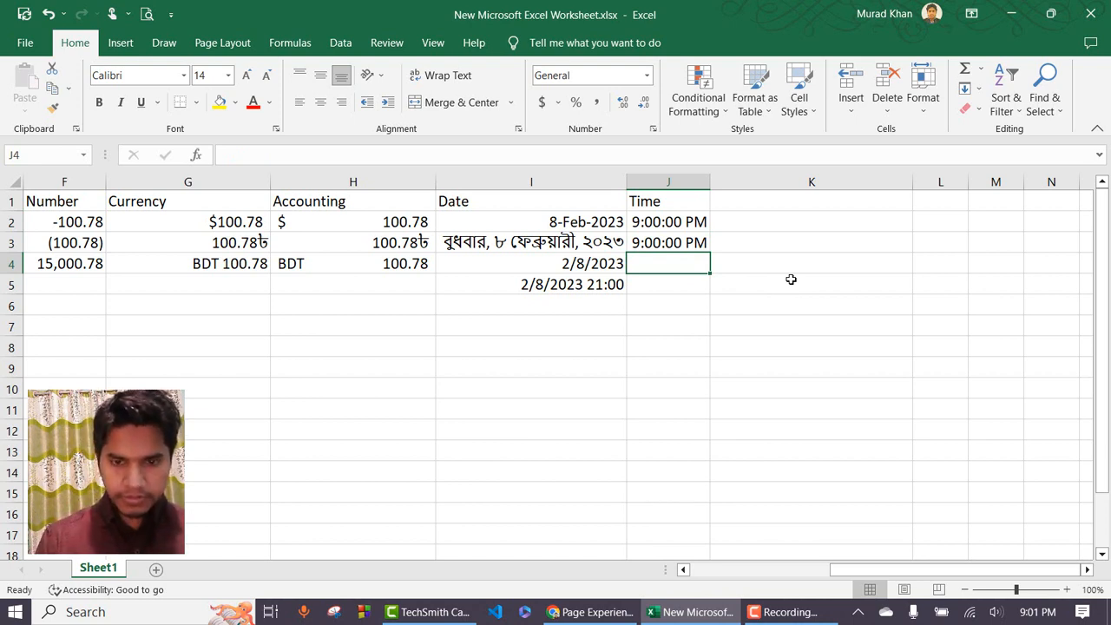
Enter =today() in J4 and =now() in J5.
text(=toda)
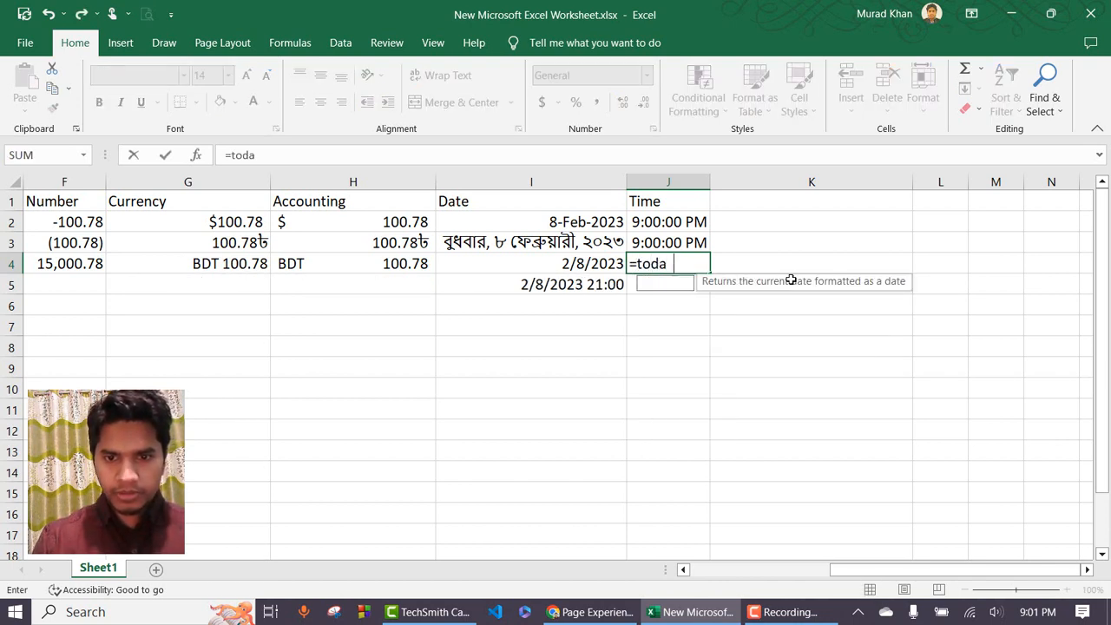
text(y())
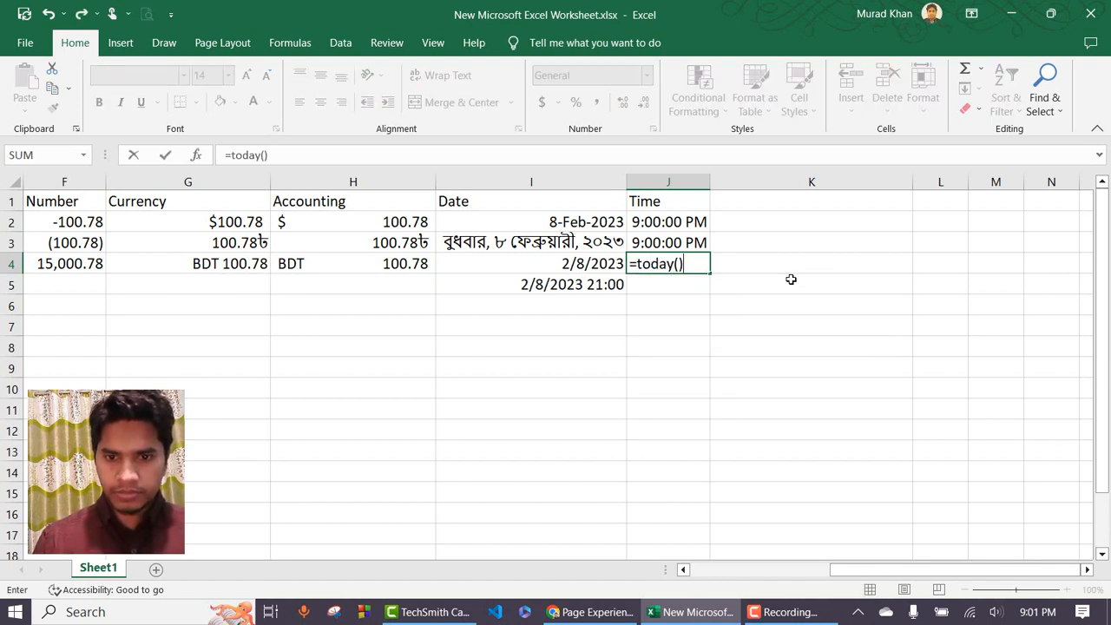
key(Return)
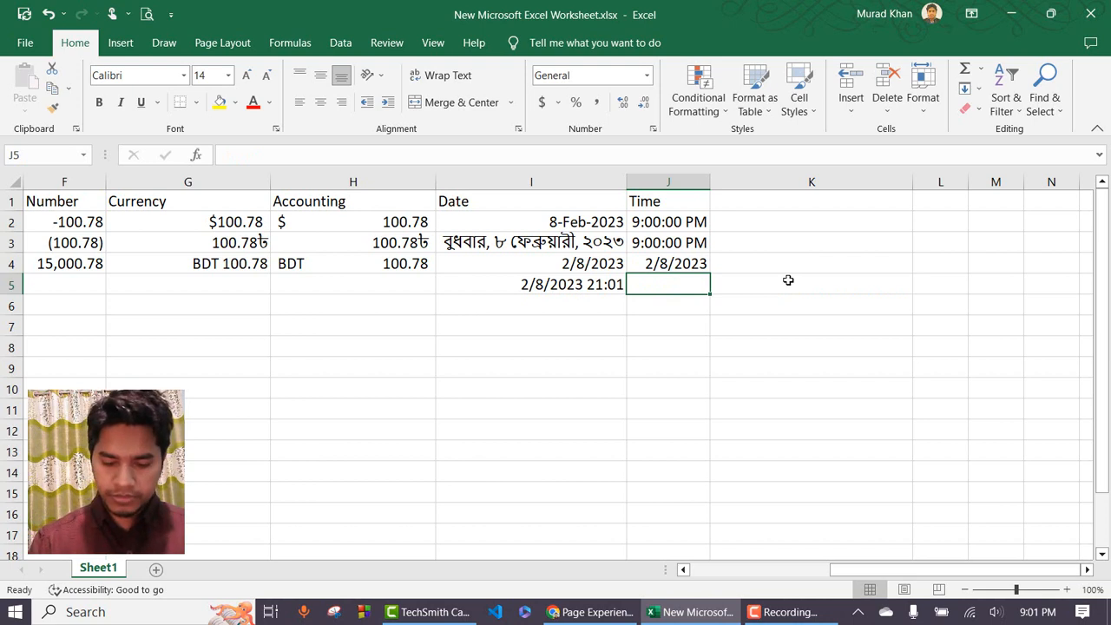
text(=now)
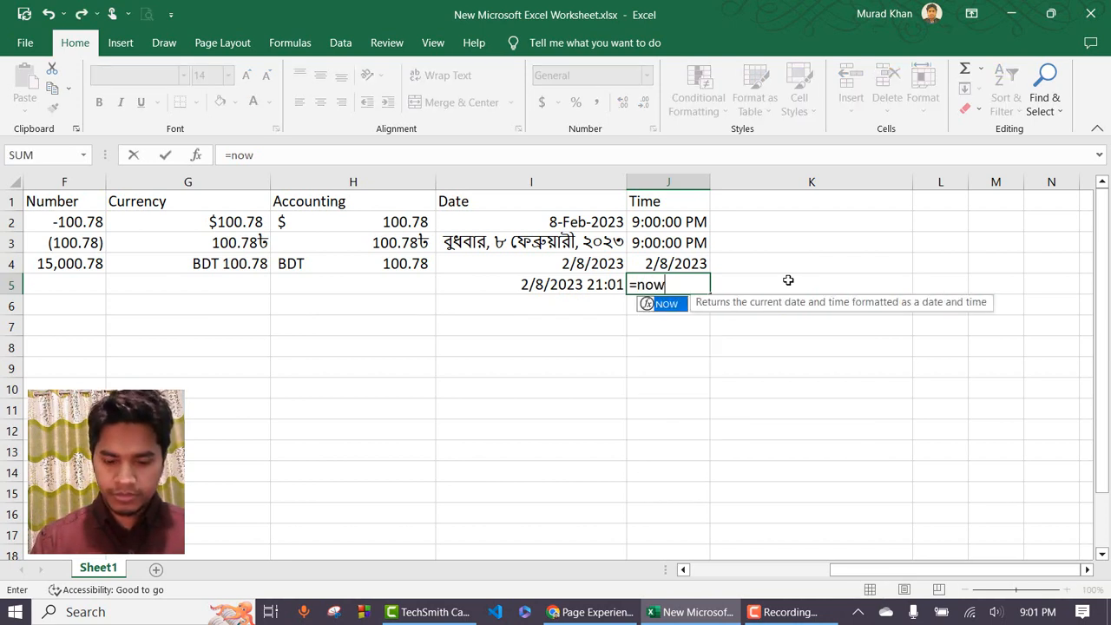
text(()
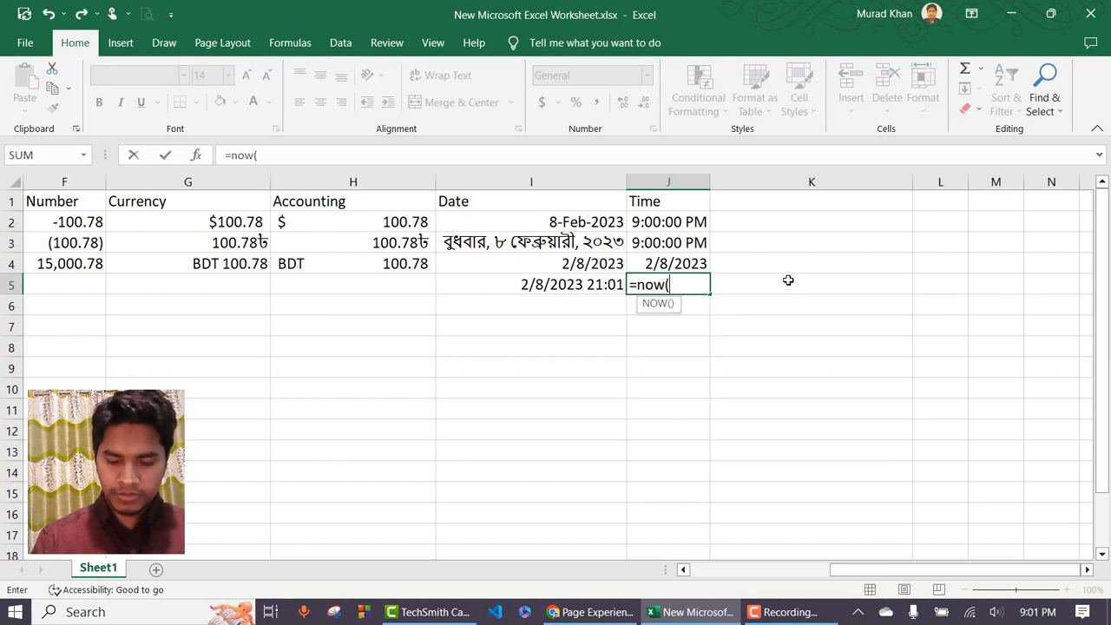
text())
key(Return)
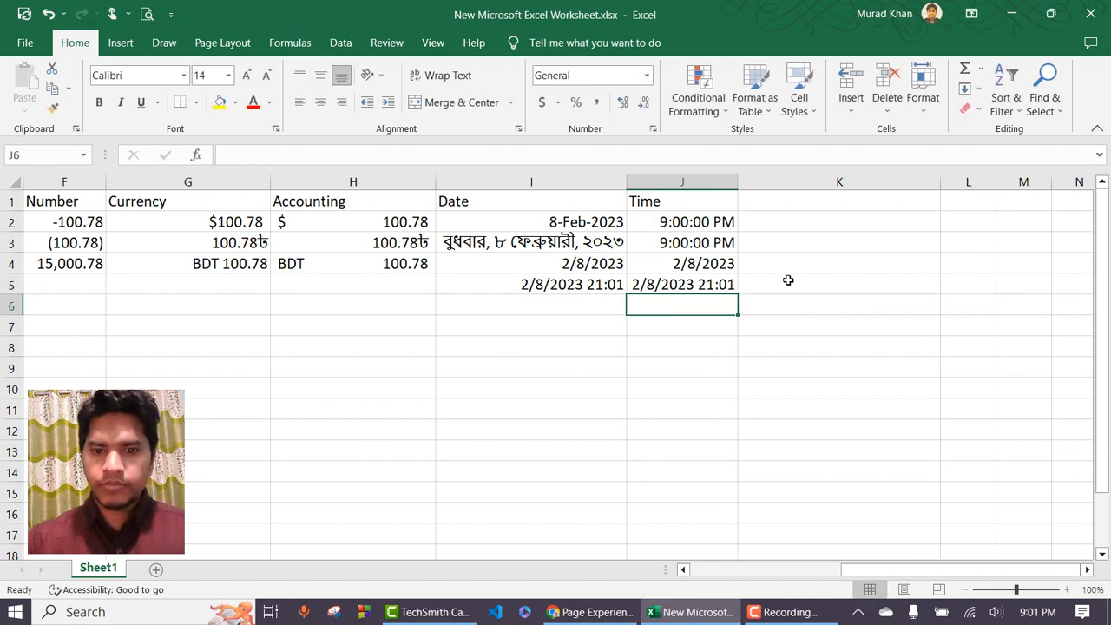
Inspect the J4 and J5 formulas against I4, leaving J4's TODAY formula unchanged.
click(724, 285)
click(721, 263)
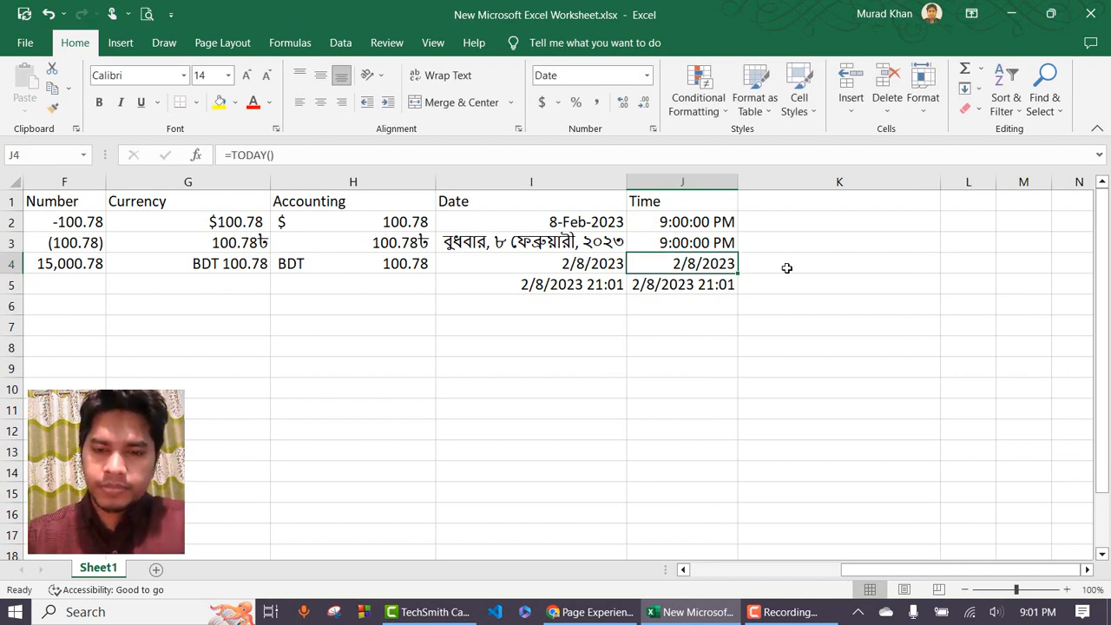
click(608, 267)
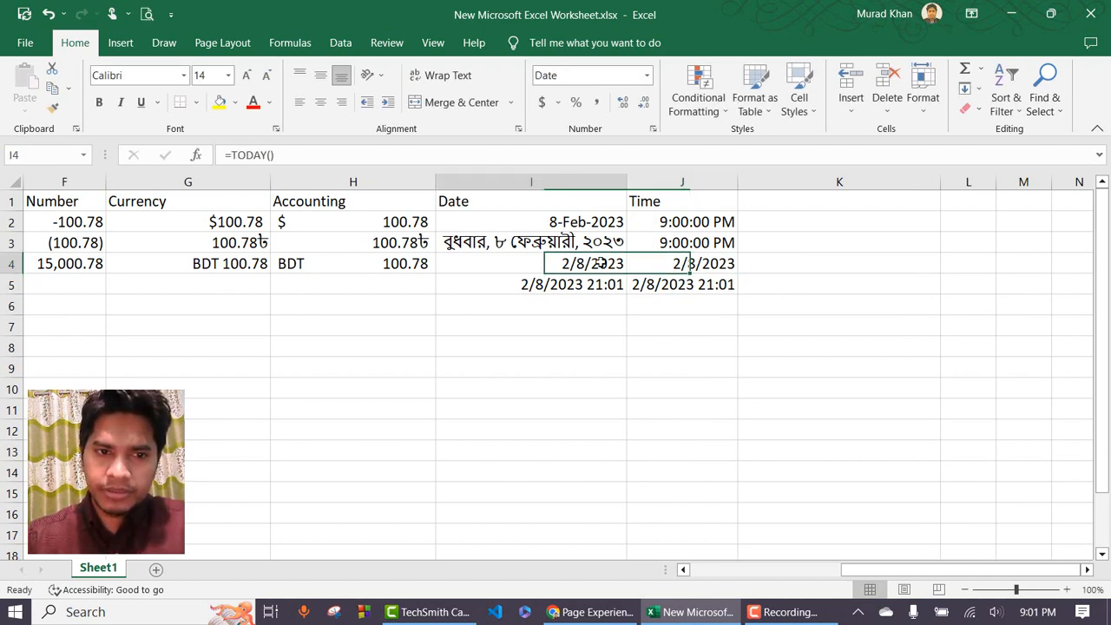
click(725, 264)
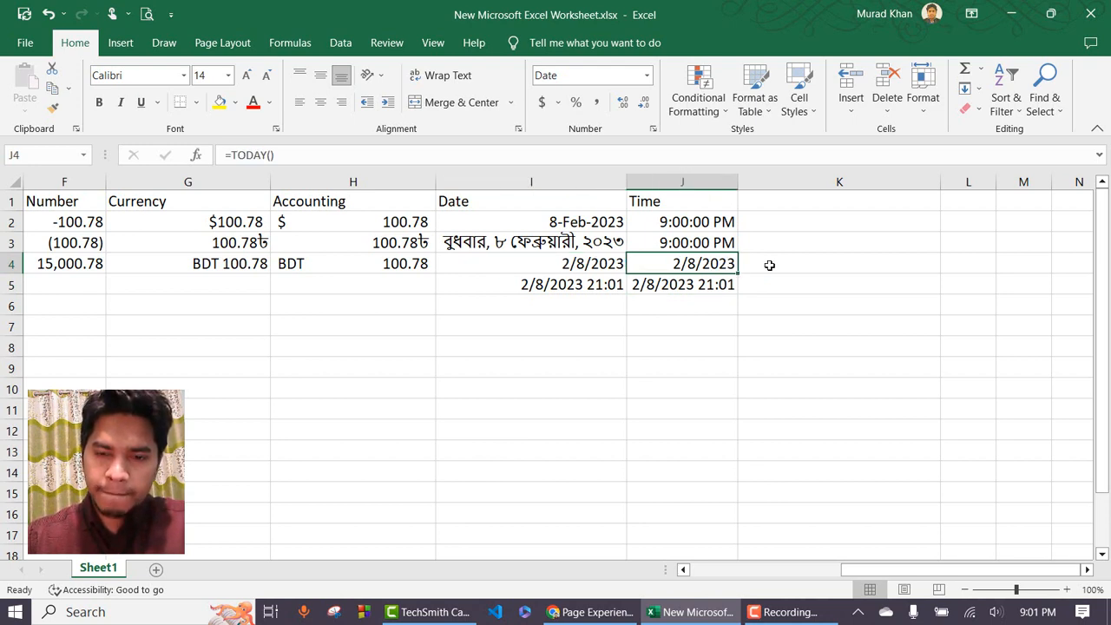
double_click(677, 264)
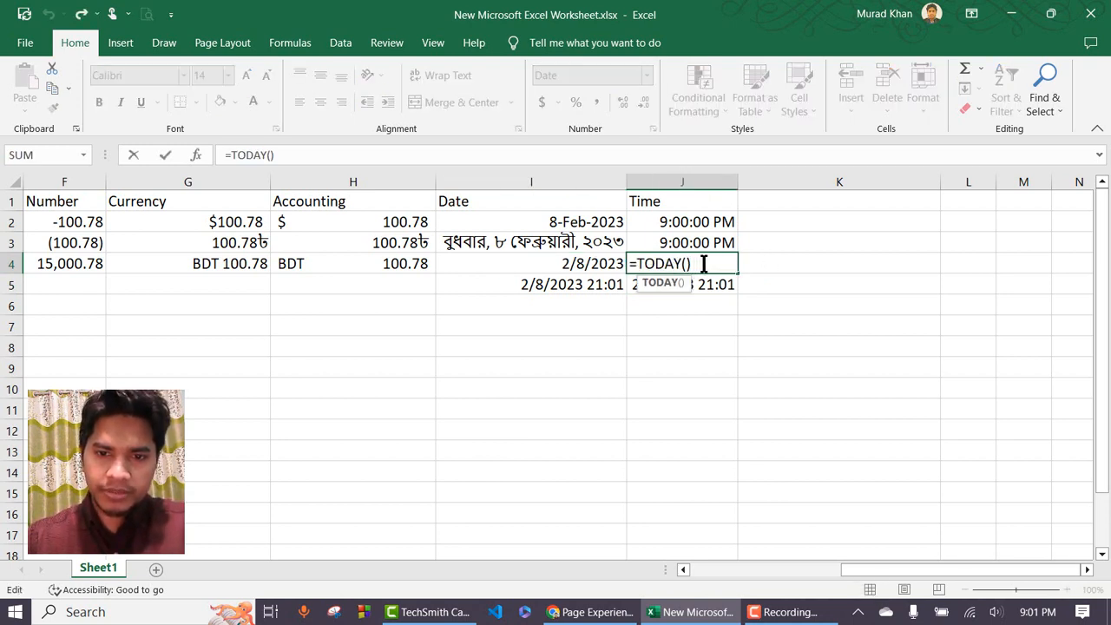
click(704, 264)
key(Escape)
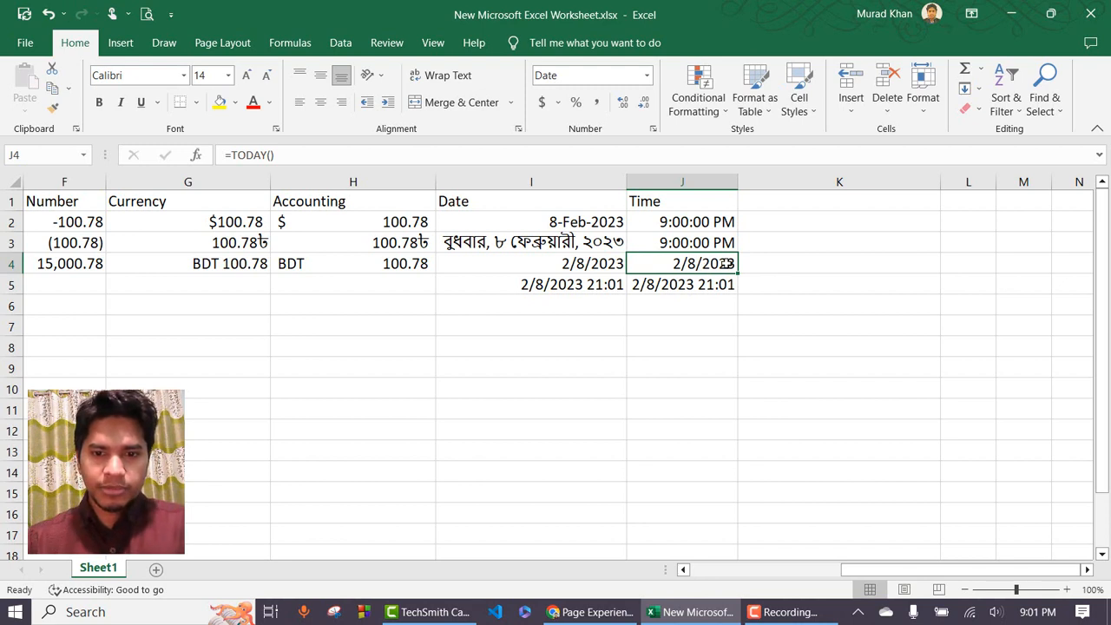
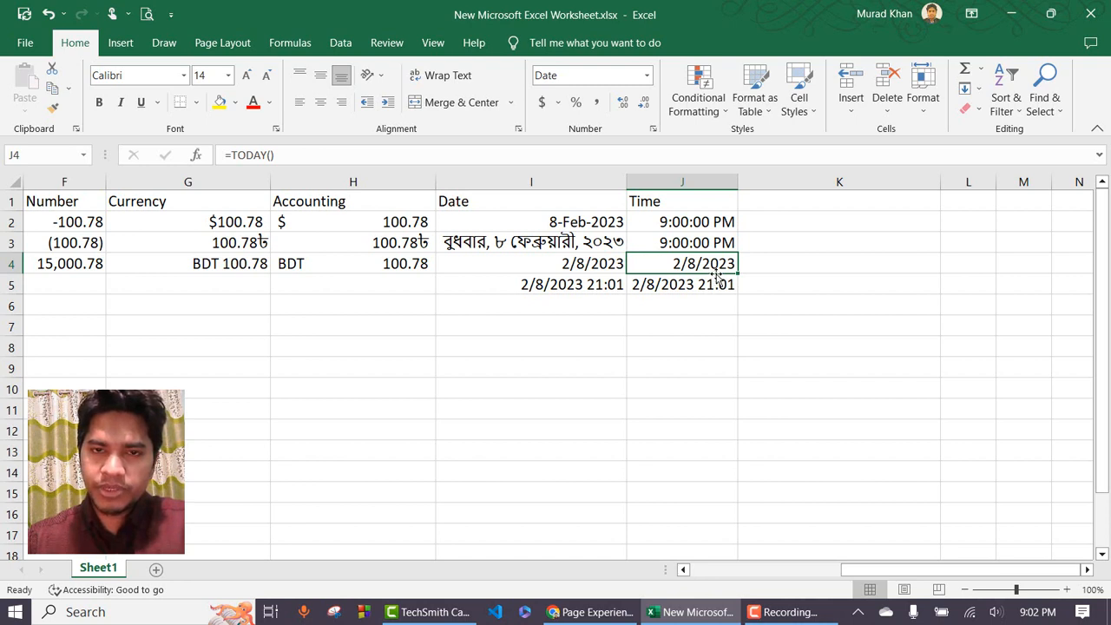
Fill the NOW() timestamp cells I5 and J5 with yellow and check their formulas.
click(565, 286)
drag(578, 285, 673, 285)
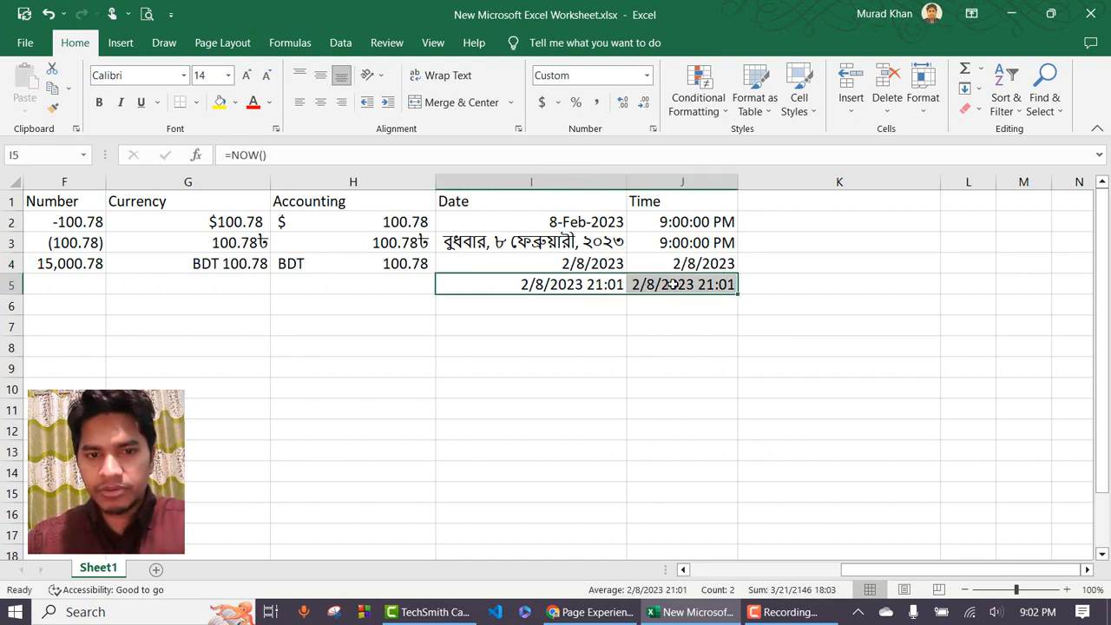
click(218, 103)
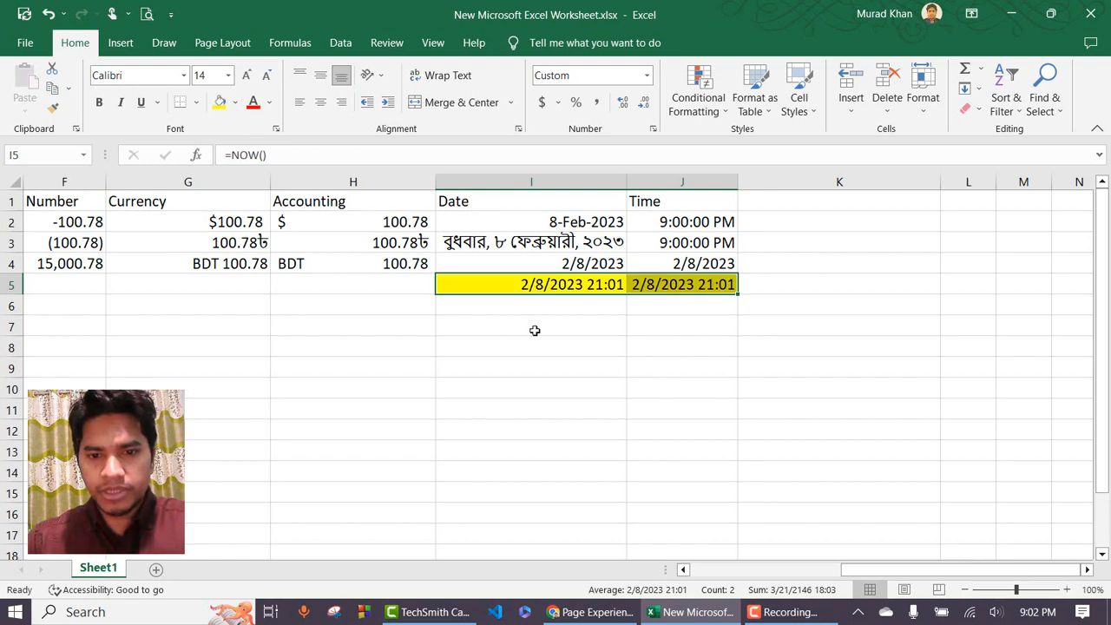
click(590, 302)
click(606, 282)
click(675, 286)
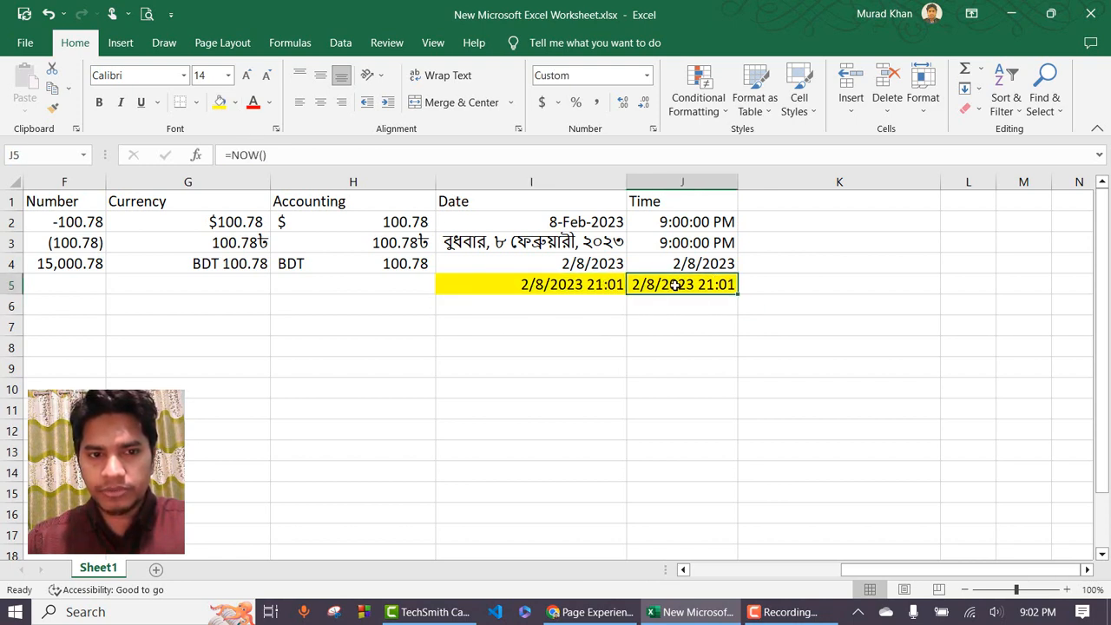
Reselect the timestamps, then save the workbook with Ctrl+S.
drag(586, 291, 644, 290)
click(713, 289)
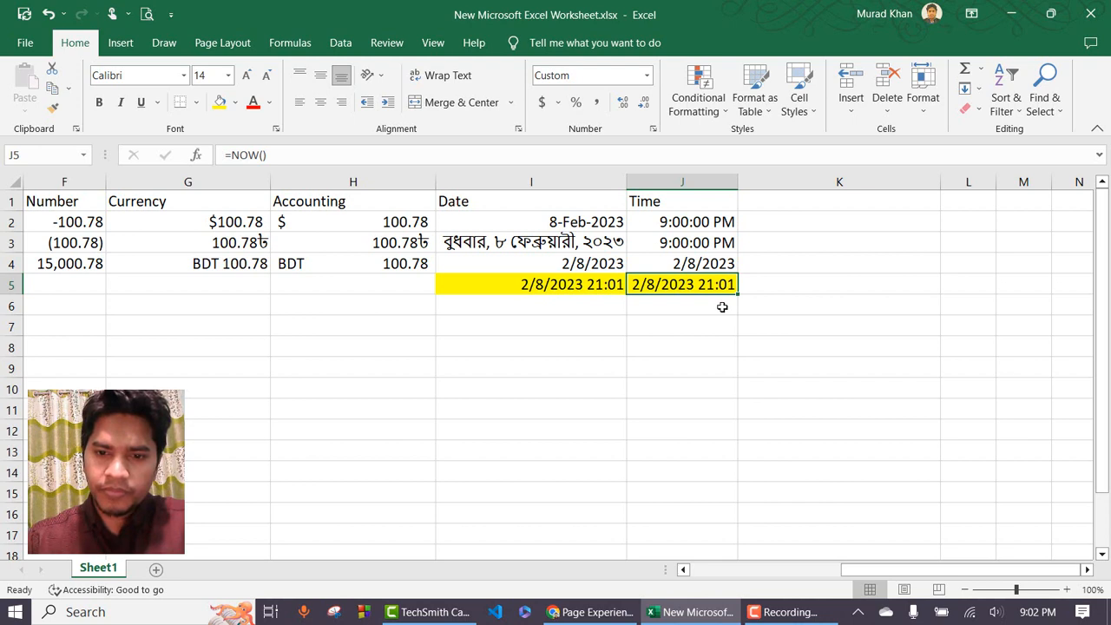
click(775, 257)
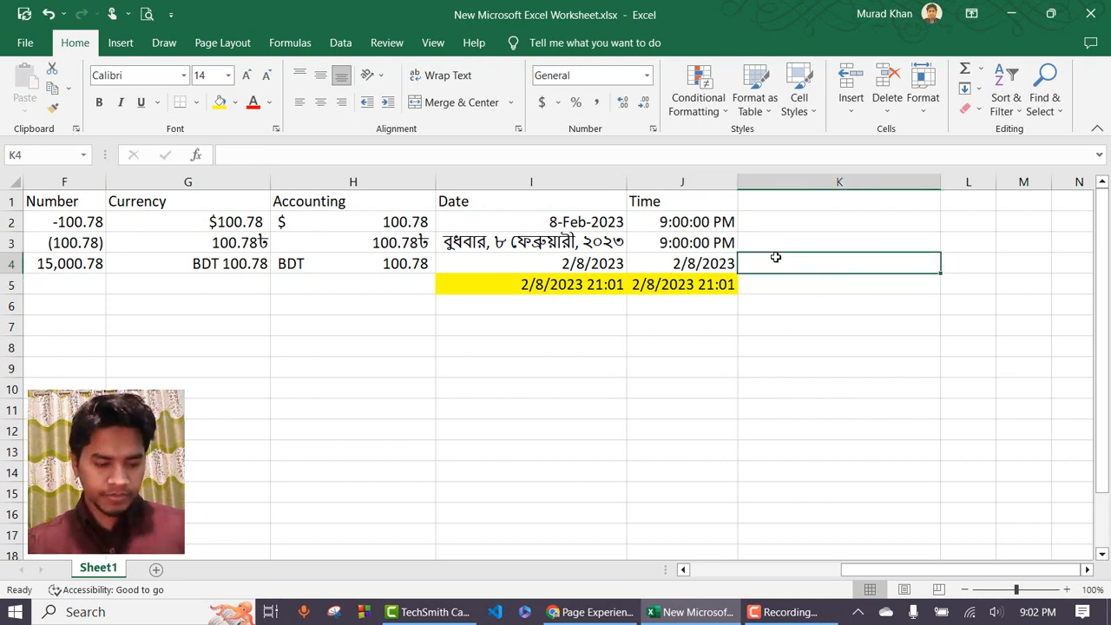
key(ctrl+s)
Review J5's number format list without changing anything, ending on empty cell K2.
click(711, 285)
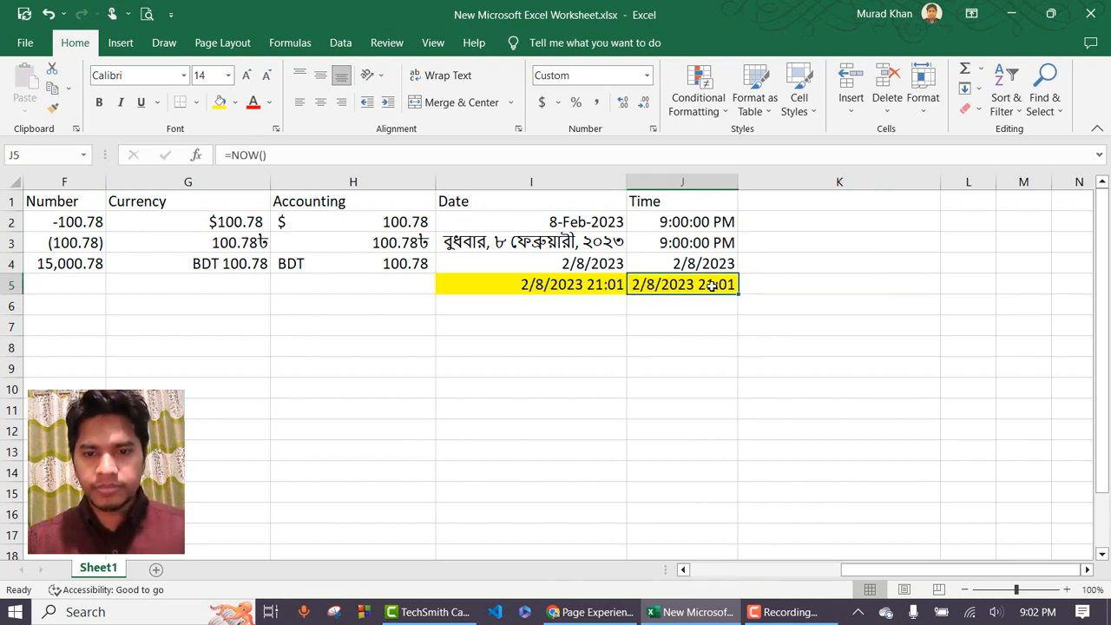
click(647, 76)
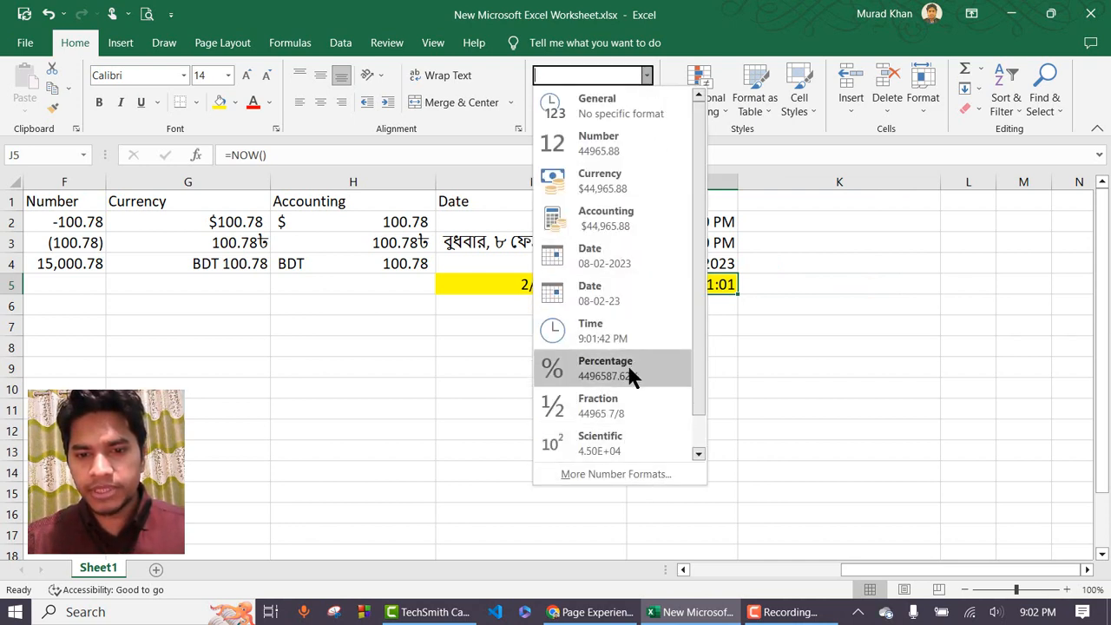
click(804, 220)
click(805, 223)
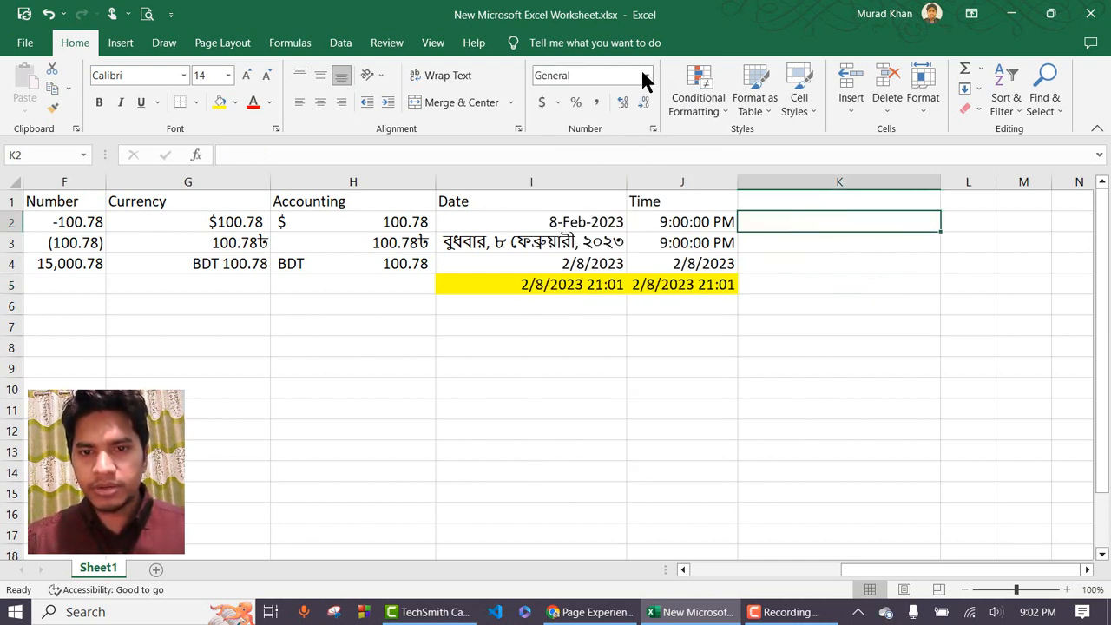
Enter the heading Percentage in K1 and the value 10 in K2.
click(796, 199)
text(Perc)
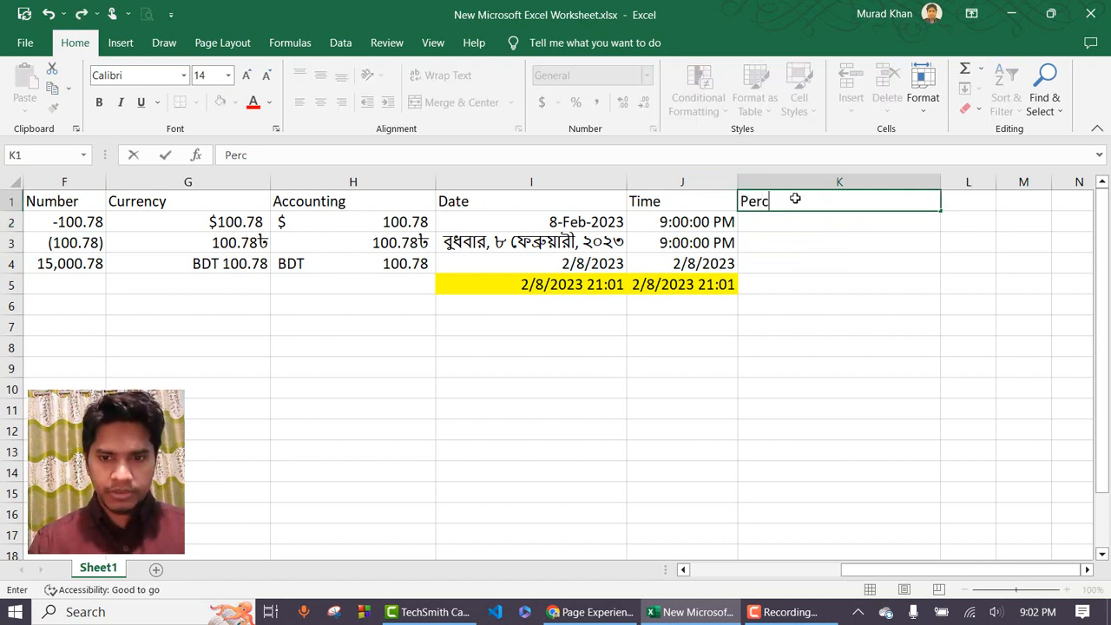
text(entage)
key(Return)
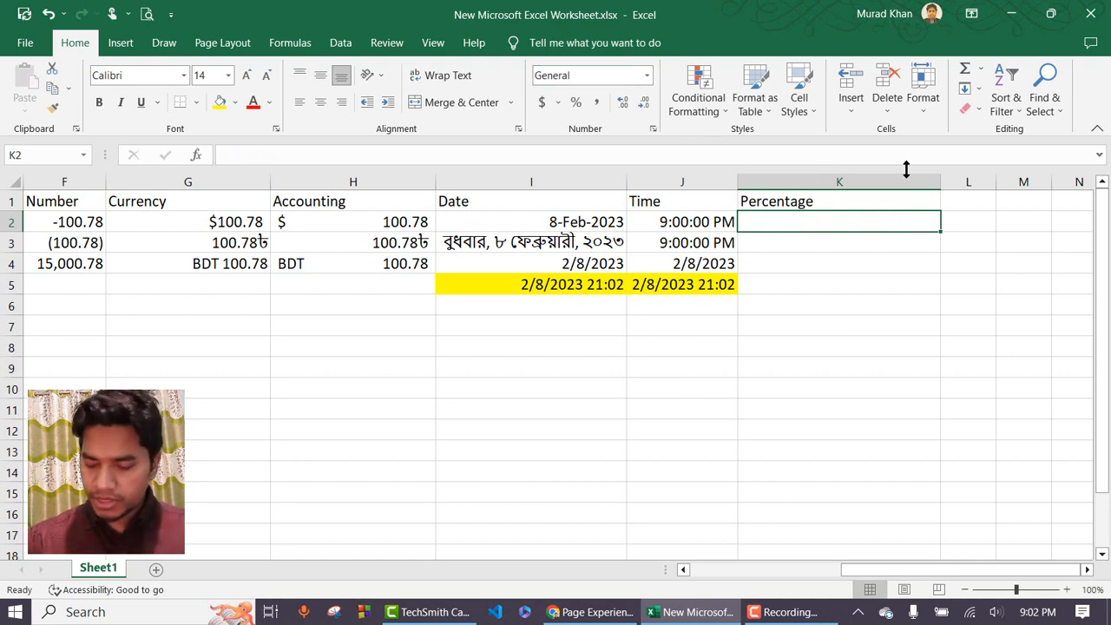
text(10)
key(Return)
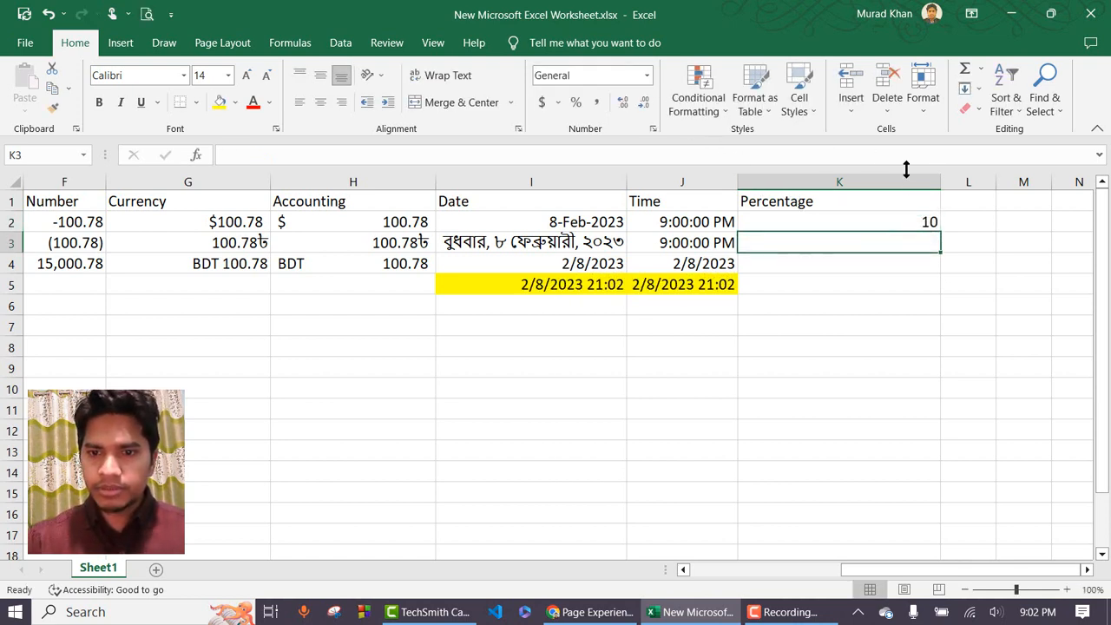
Format K2 as Percentage, showing 1000.00%, then clear its value.
click(825, 221)
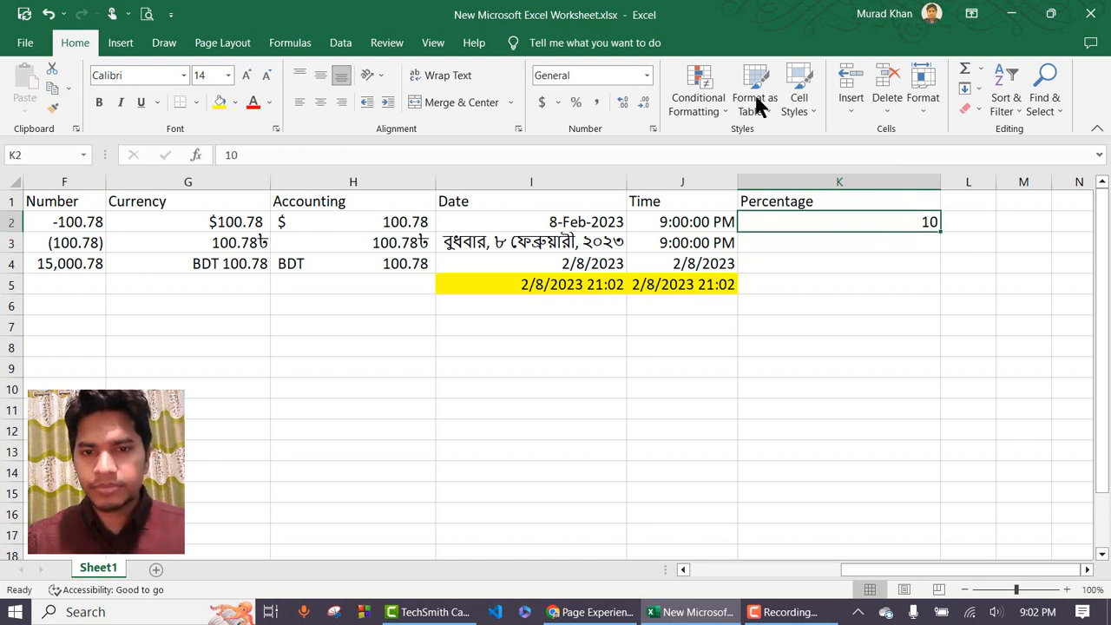
click(647, 77)
click(630, 358)
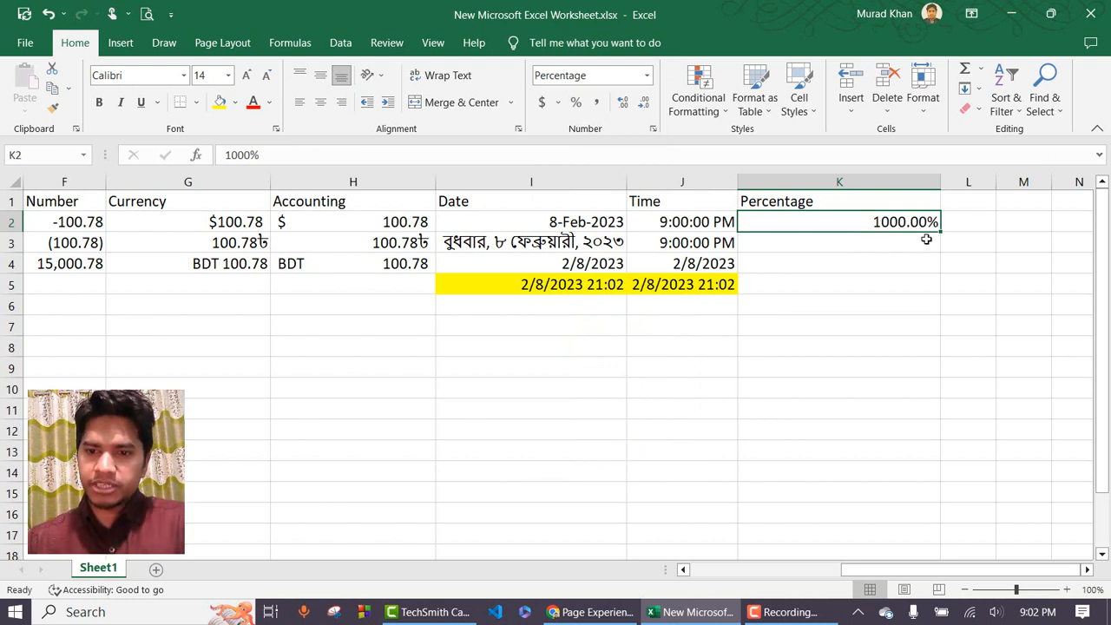
click(860, 240)
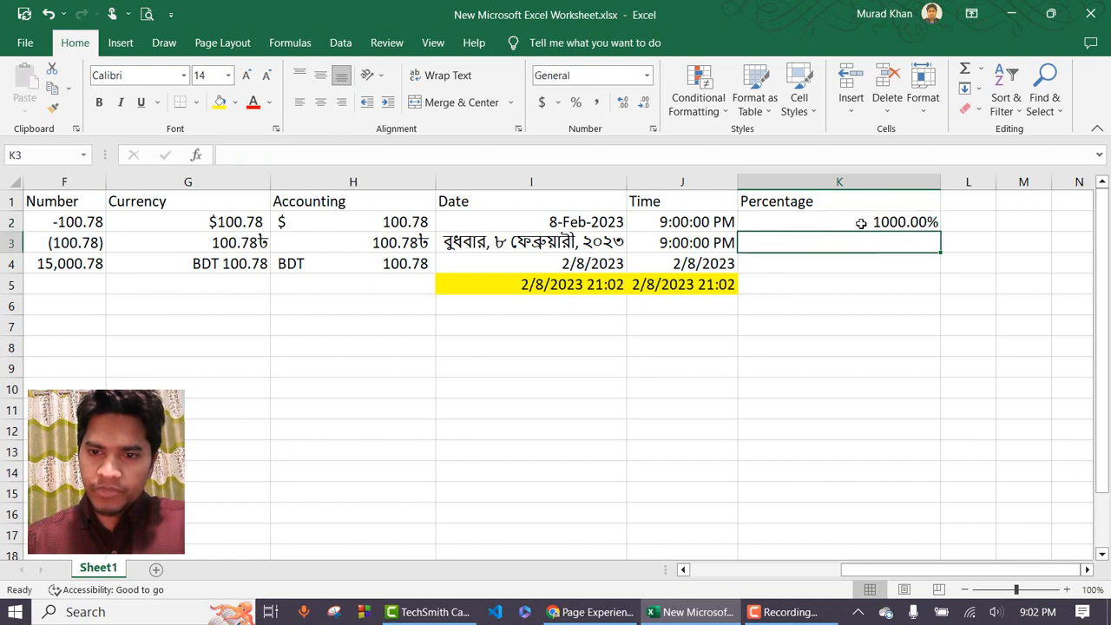
click(860, 219)
key(Delete)
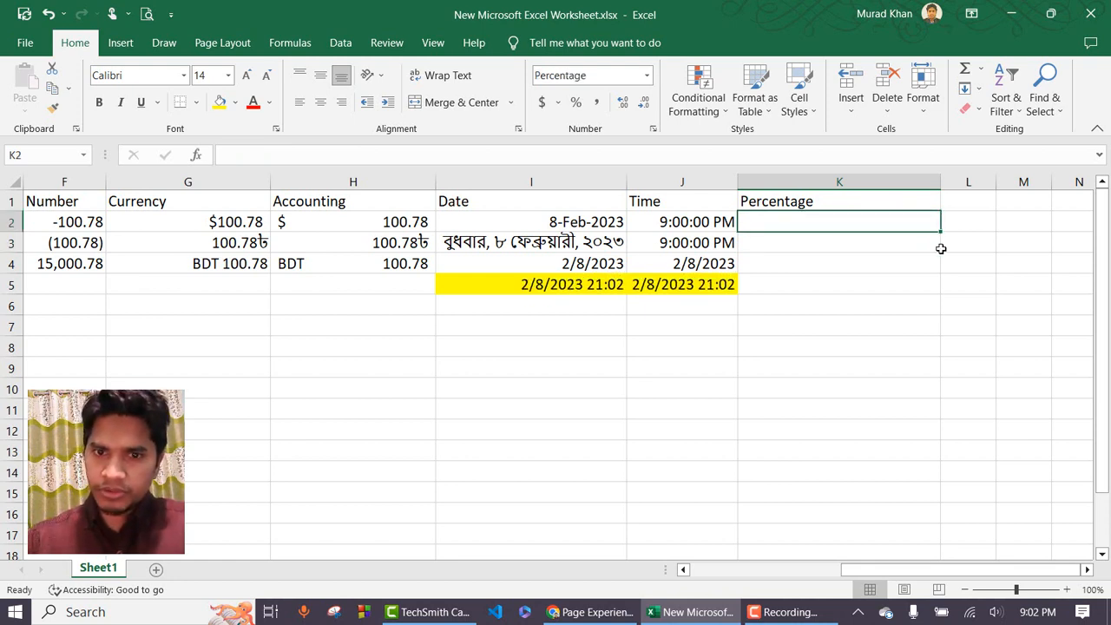
Set K2 to Percentage format, enter 10, and reduce one decimal place.
click(647, 77)
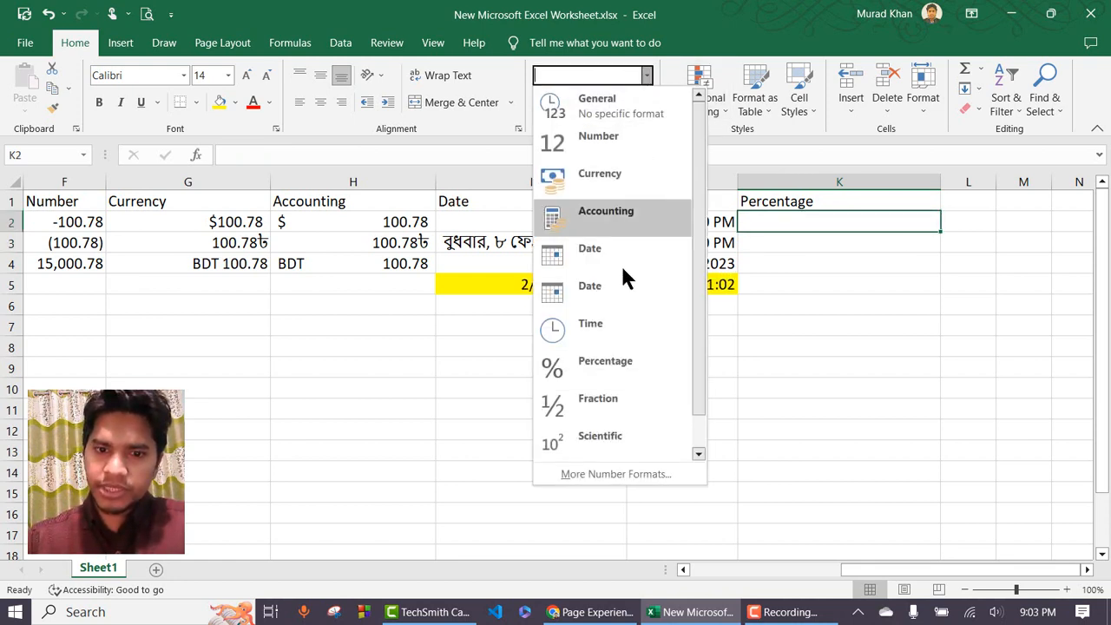
click(604, 364)
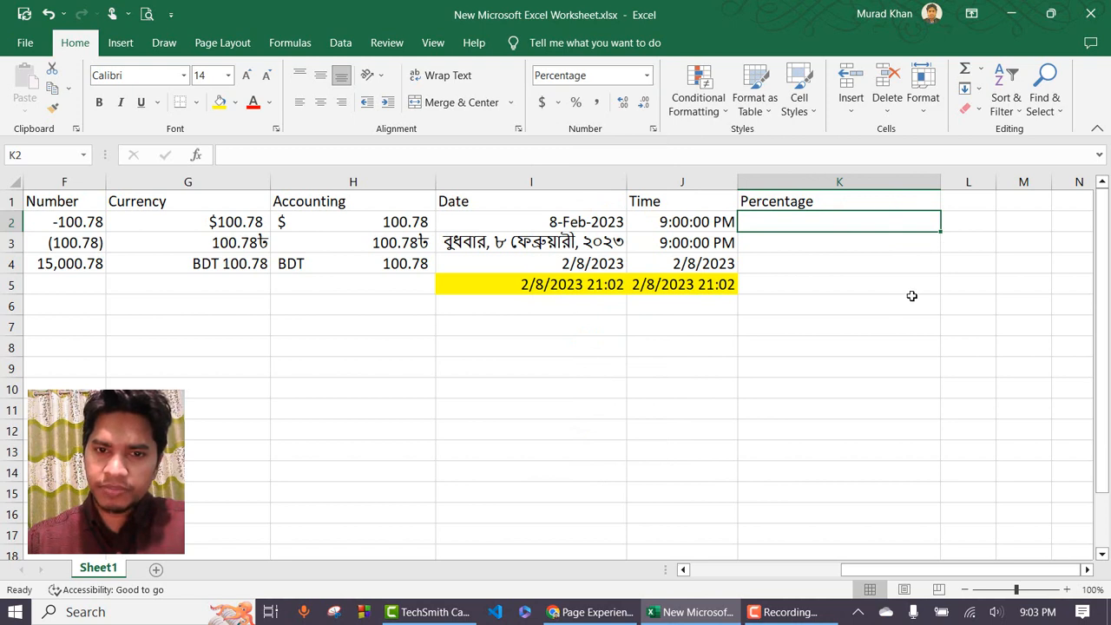
text(10)
key(Return)
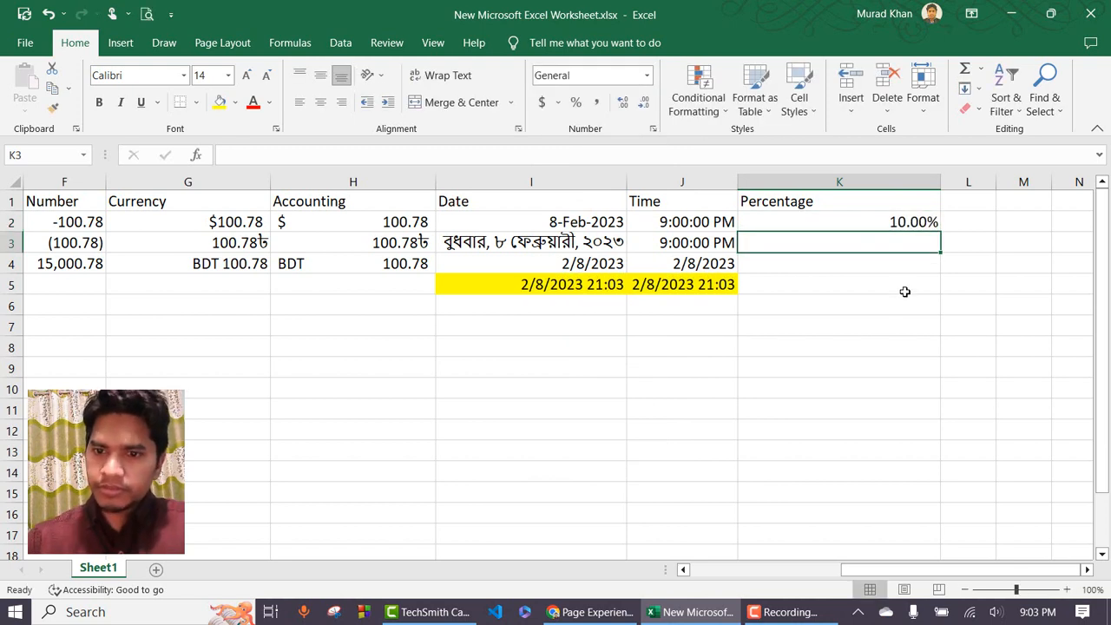
click(905, 219)
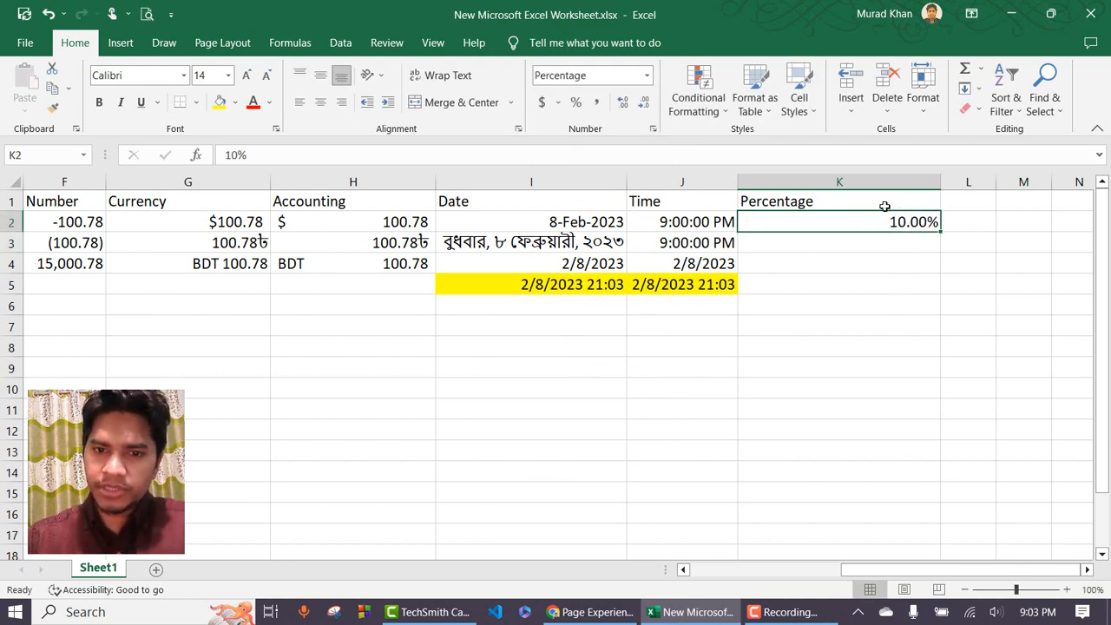
click(643, 102)
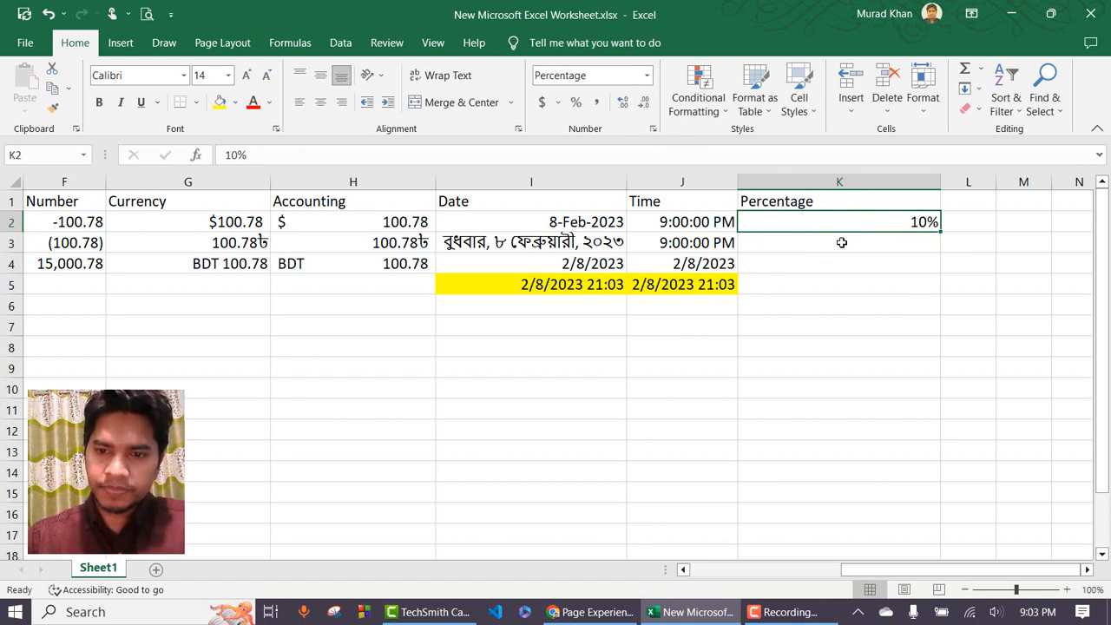
Edit K2 to 10.75 and add two decimal places so it reads 10.75%.
double_click(923, 222)
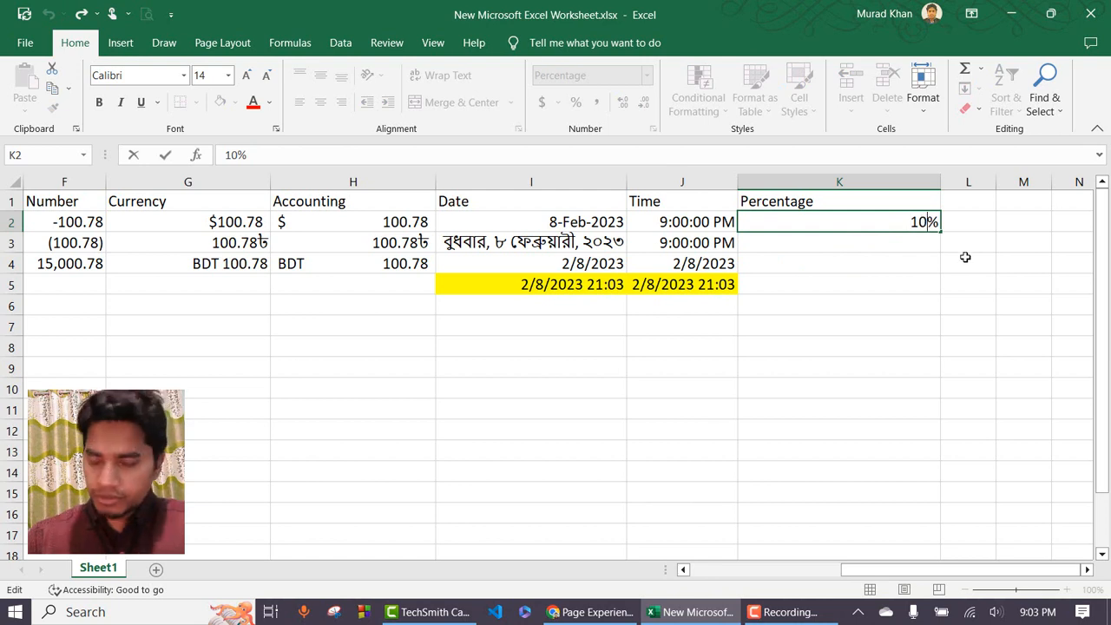
text(.75)
key(Return)
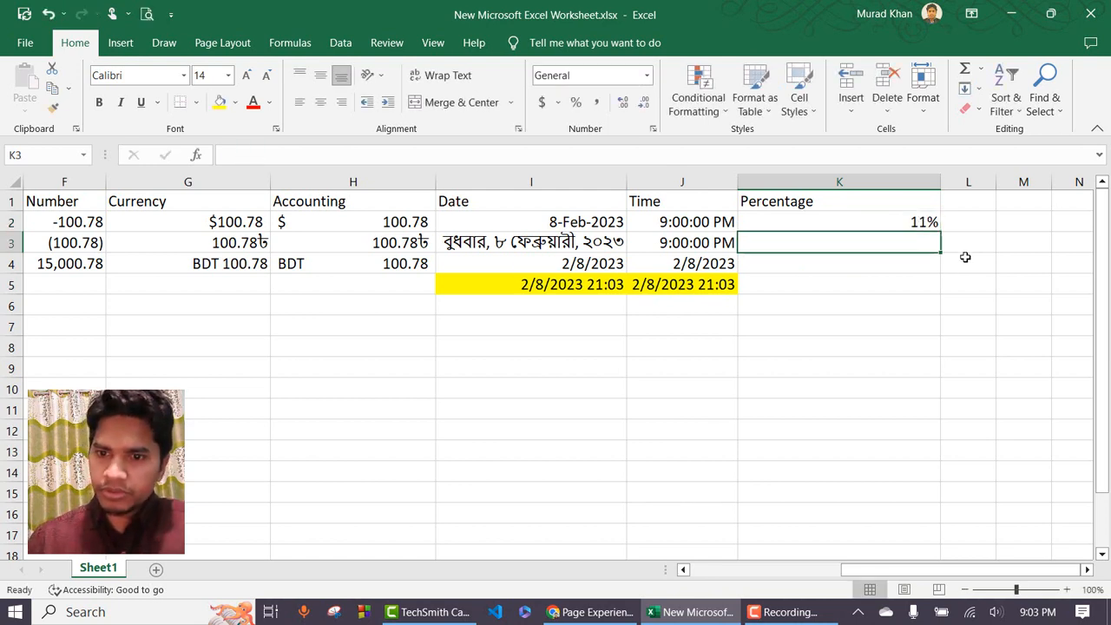
click(922, 221)
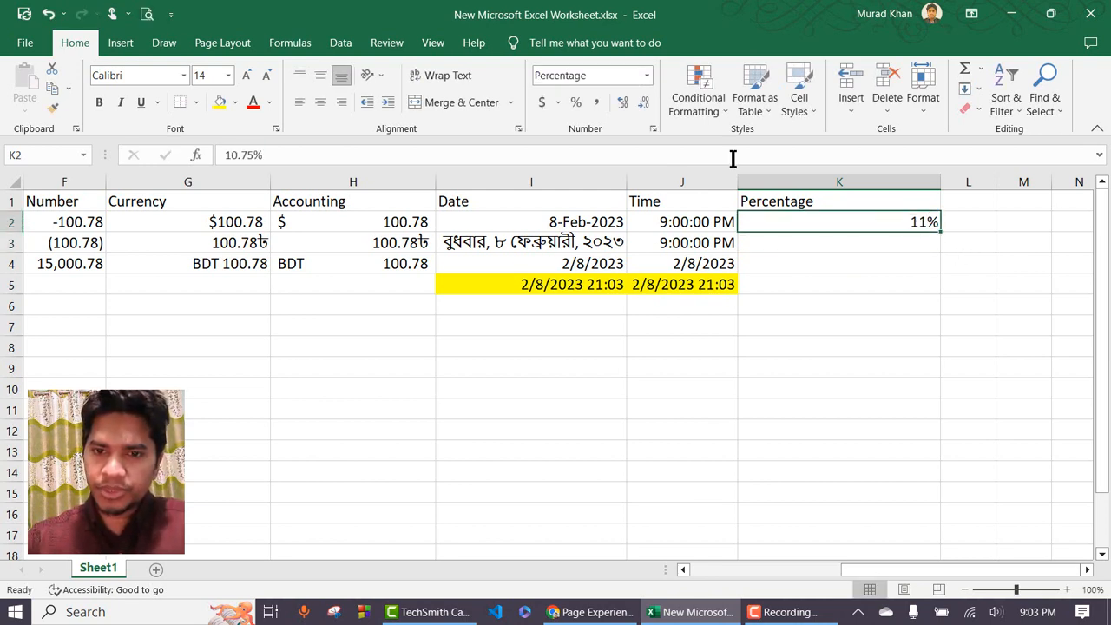
click(624, 102)
click(624, 103)
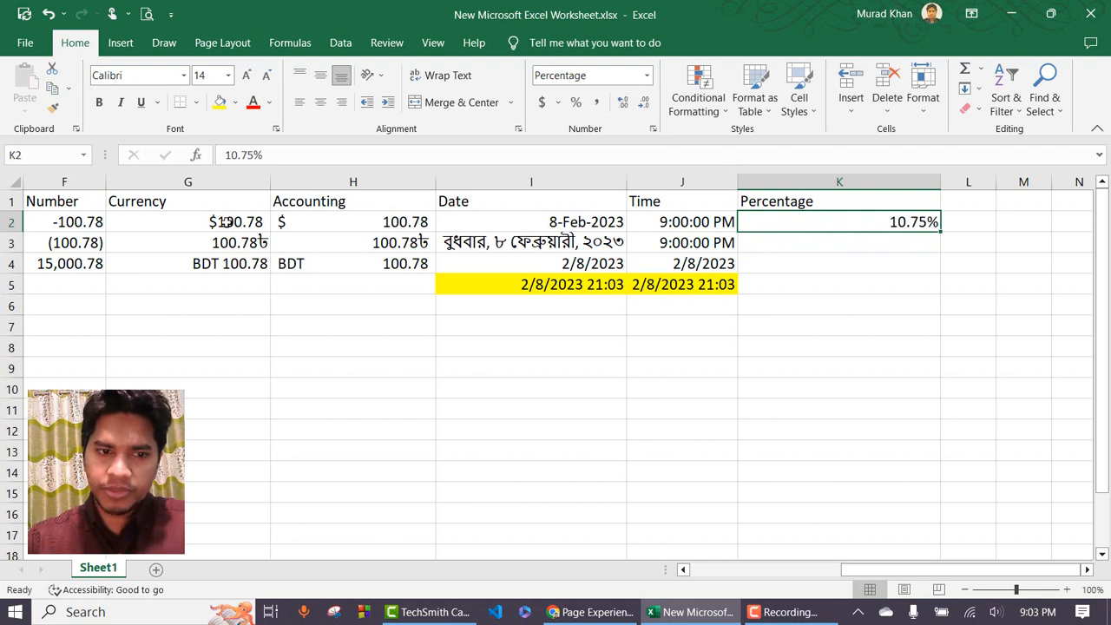
Compare with F2's format, then open the number format list for K3.
click(79, 222)
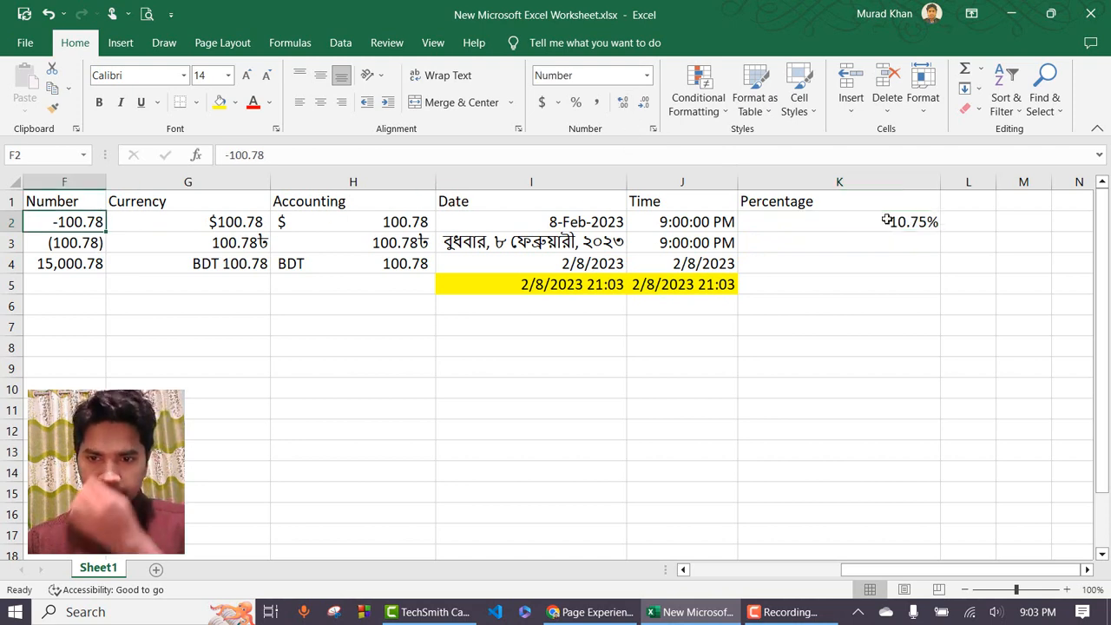
click(887, 220)
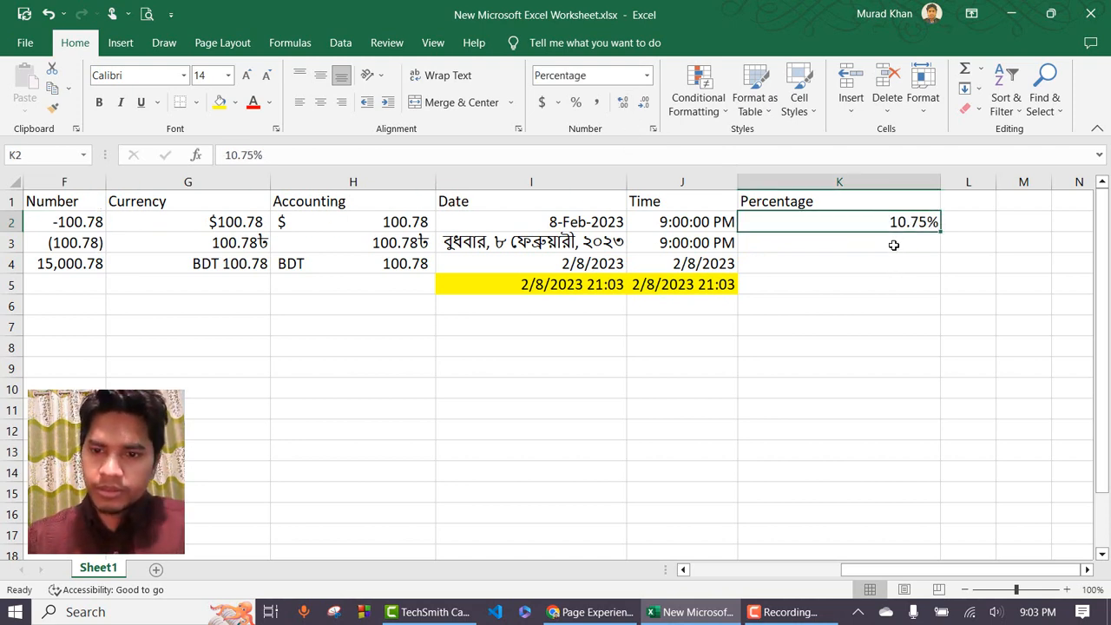
click(894, 244)
click(886, 225)
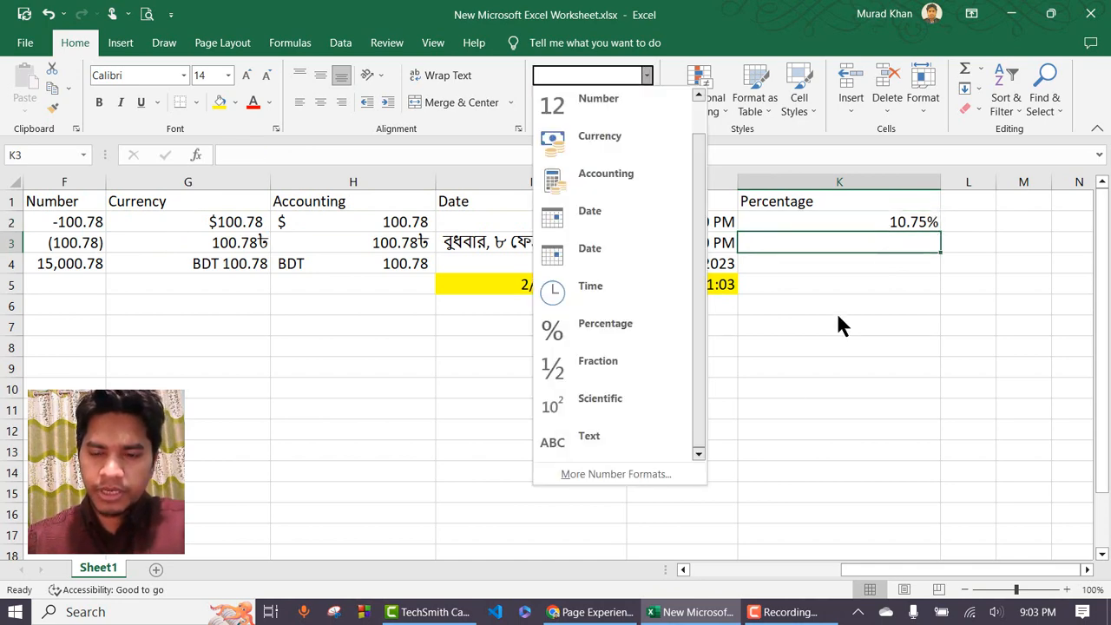
Browse the Percentage, Time (Bangla locale) and Fraction categories in Format Cells, closing without applying.
click(841, 307)
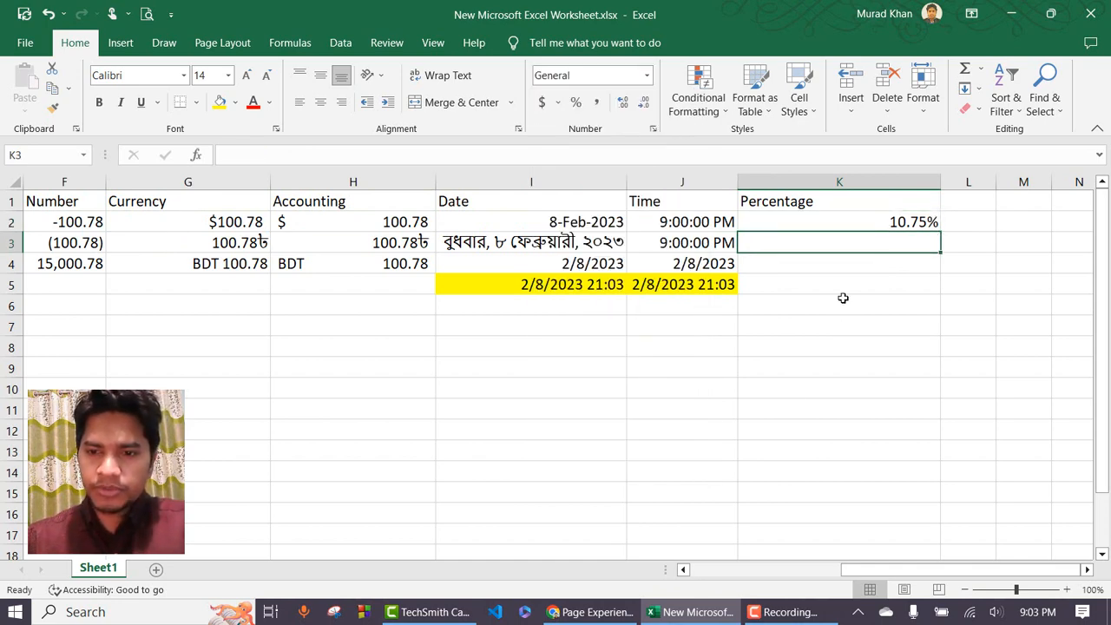
click(647, 75)
click(638, 470)
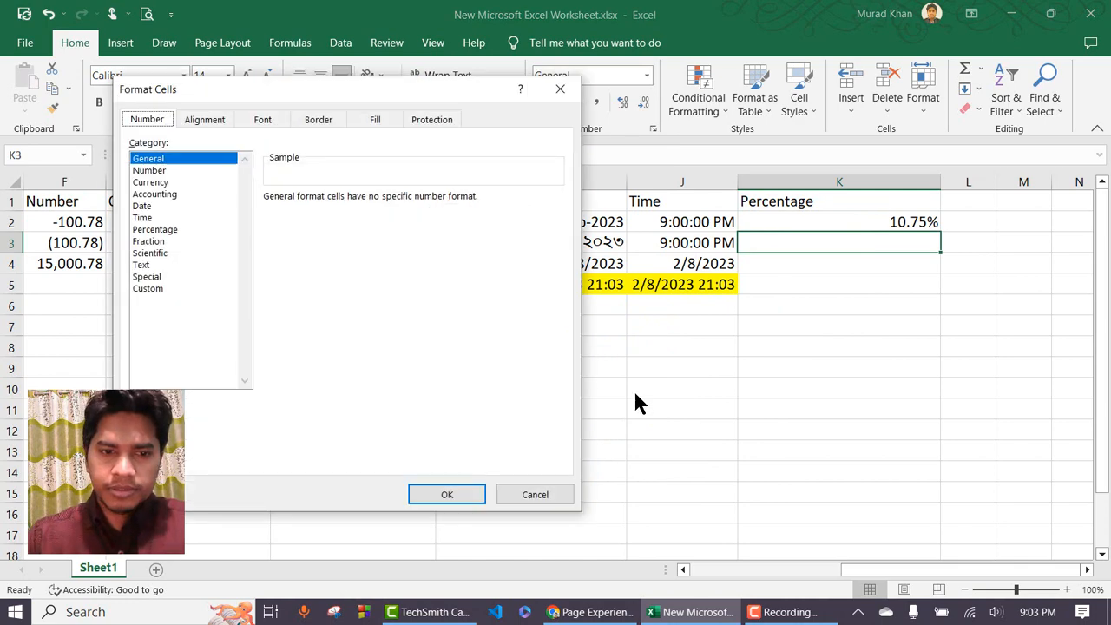
click(153, 229)
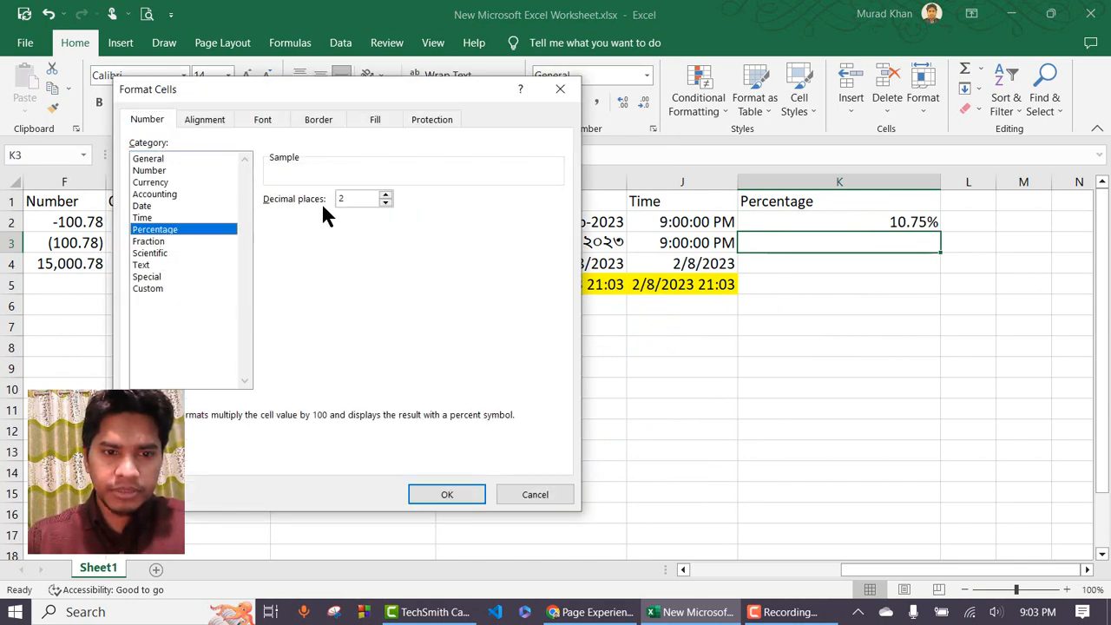
click(144, 218)
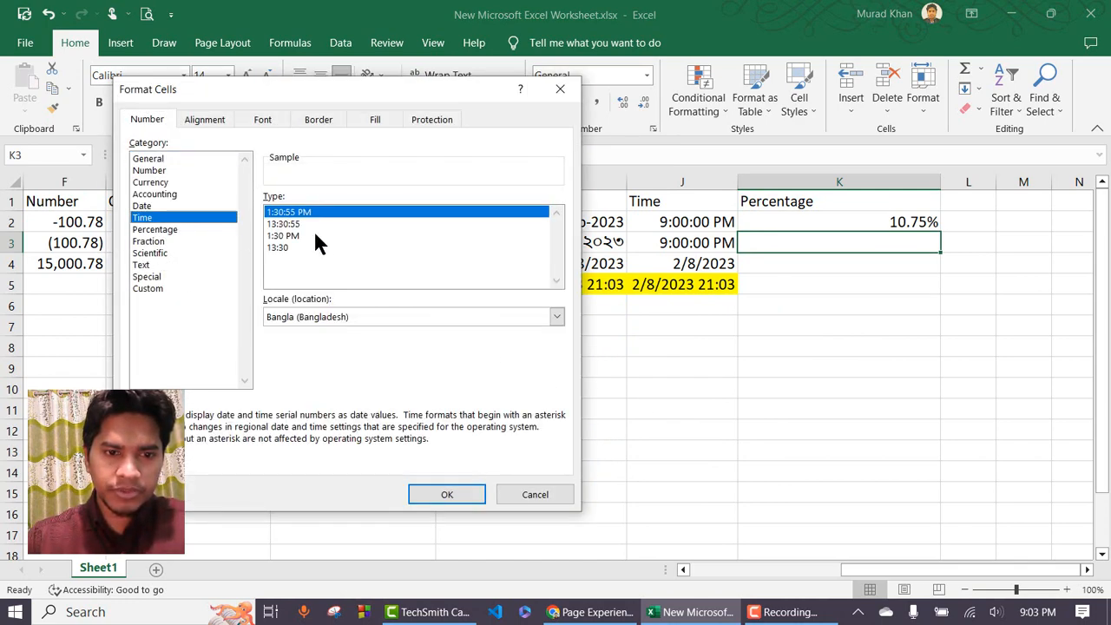
click(357, 311)
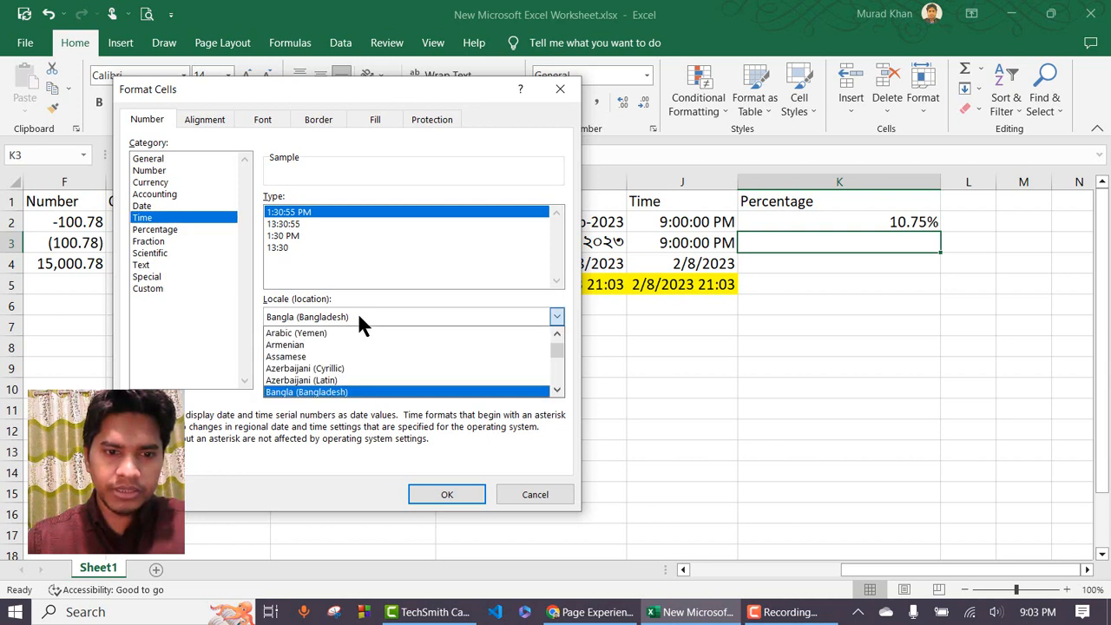
click(357, 311)
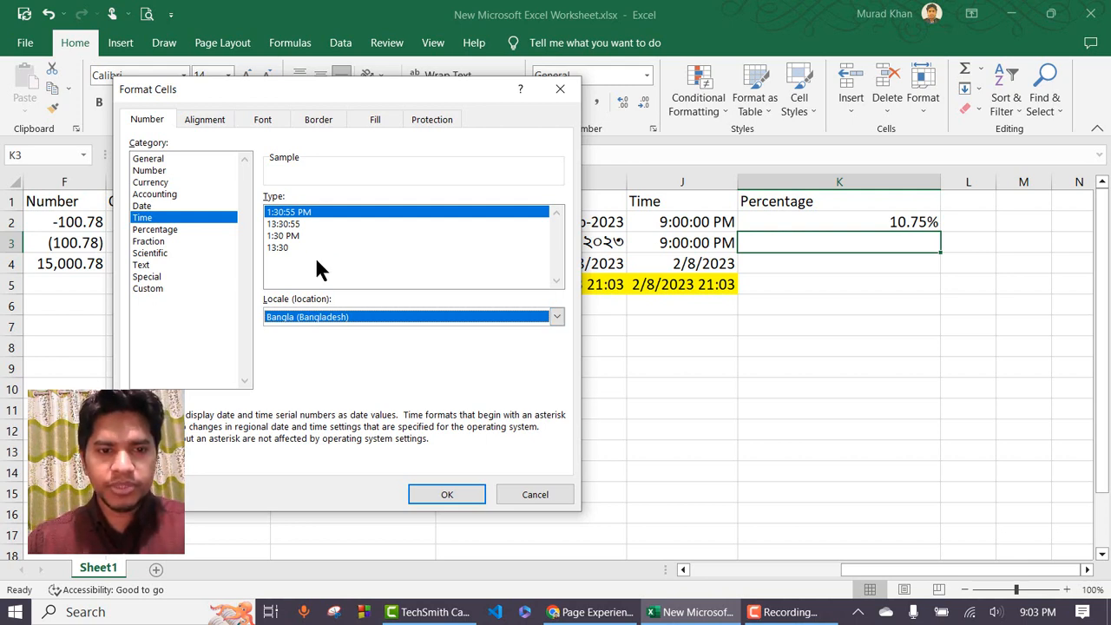
click(164, 241)
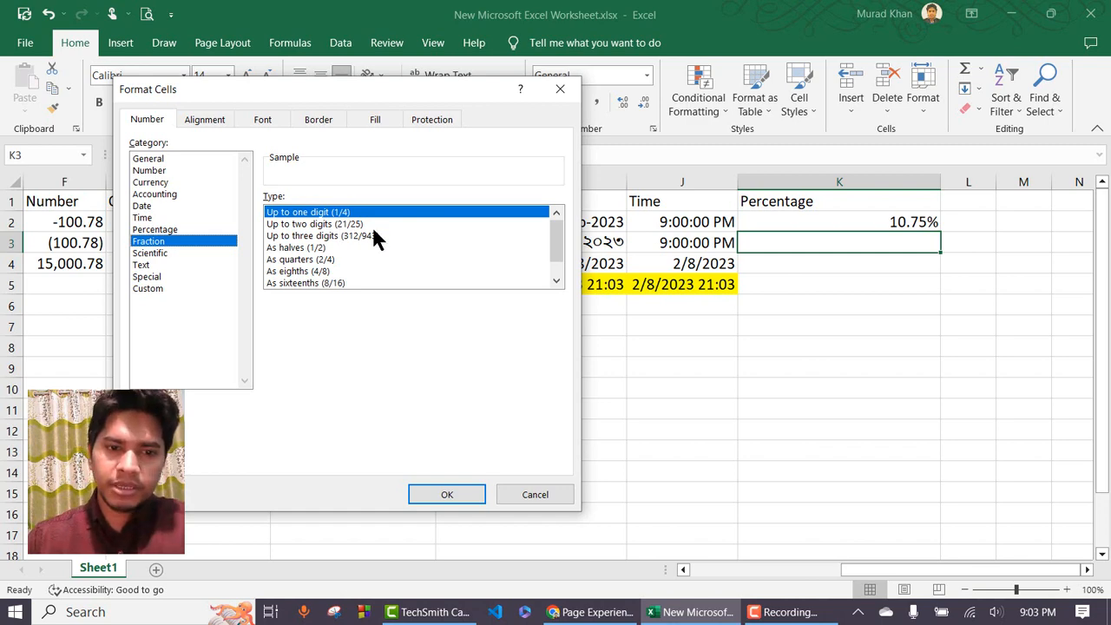
click(560, 90)
click(427, 334)
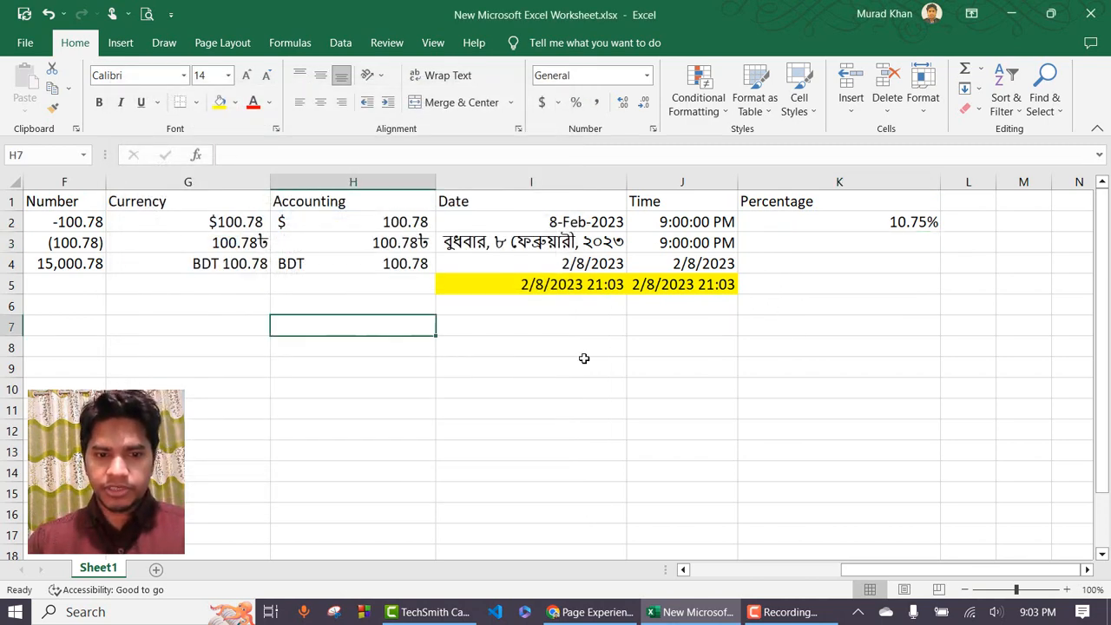
Type Fraction in H7 and =5/2 in H8, which shows 2.5.
text(Fract)
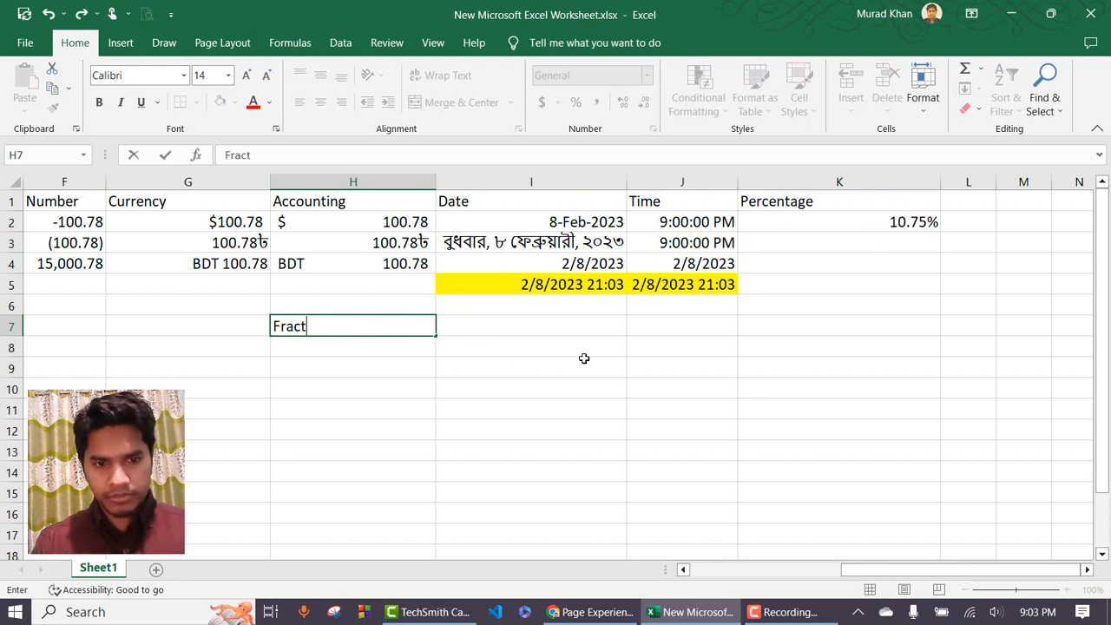
text(ion)
key(Return)
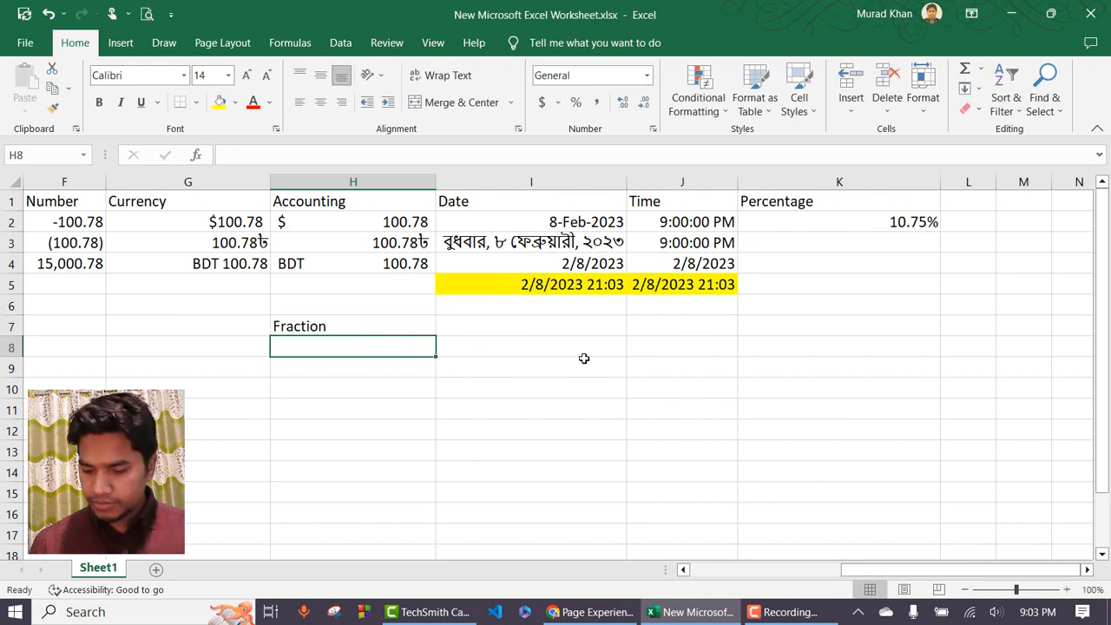
text(=5/2)
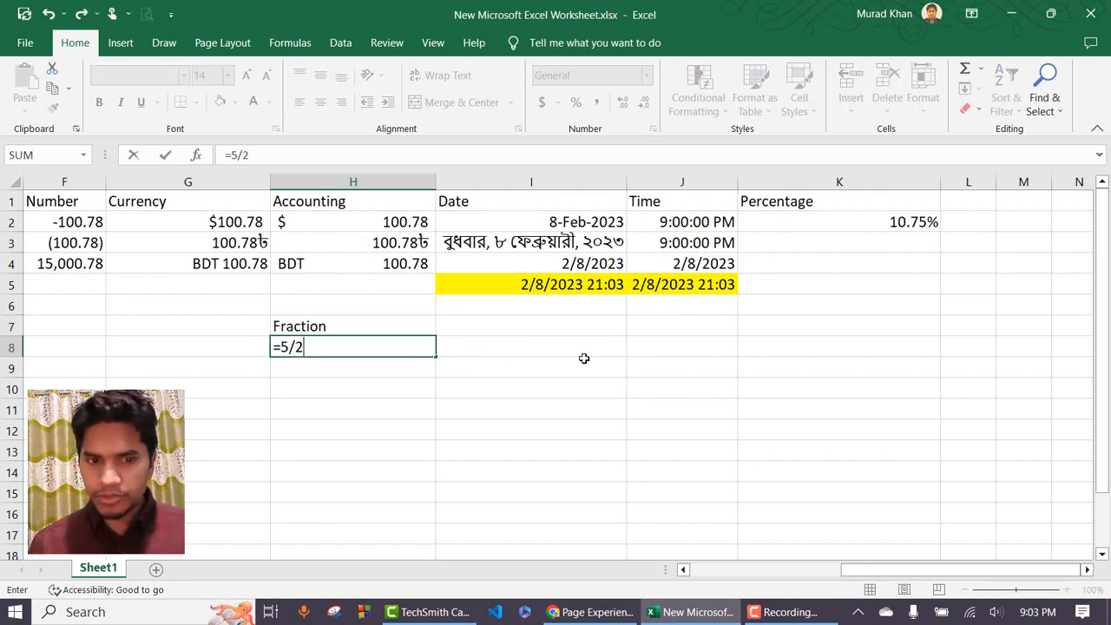
key(Return)
click(402, 349)
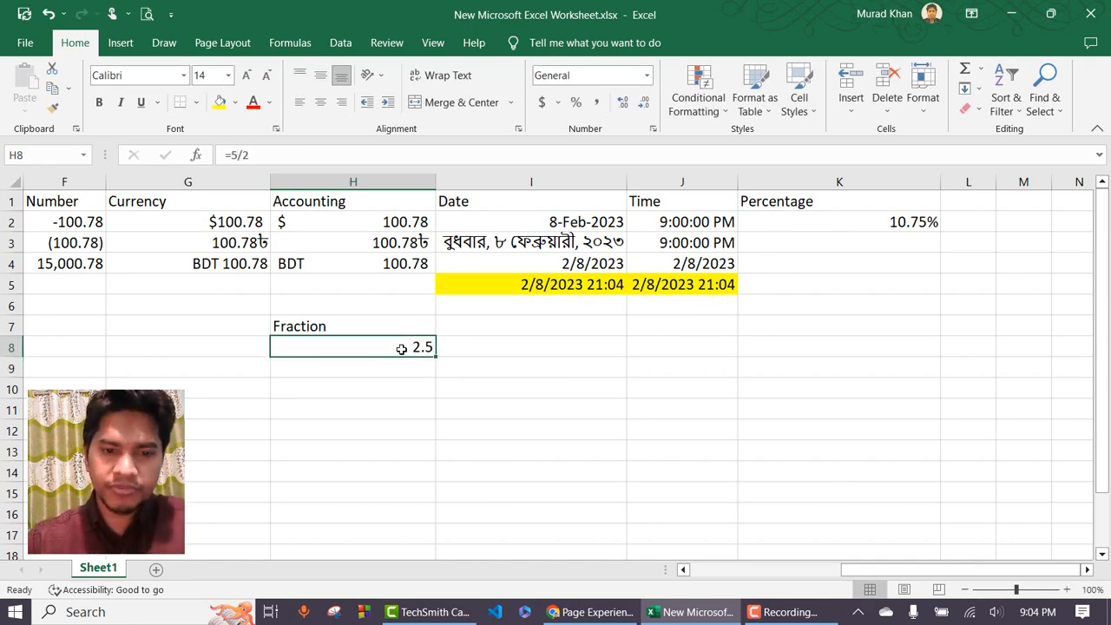
click(647, 75)
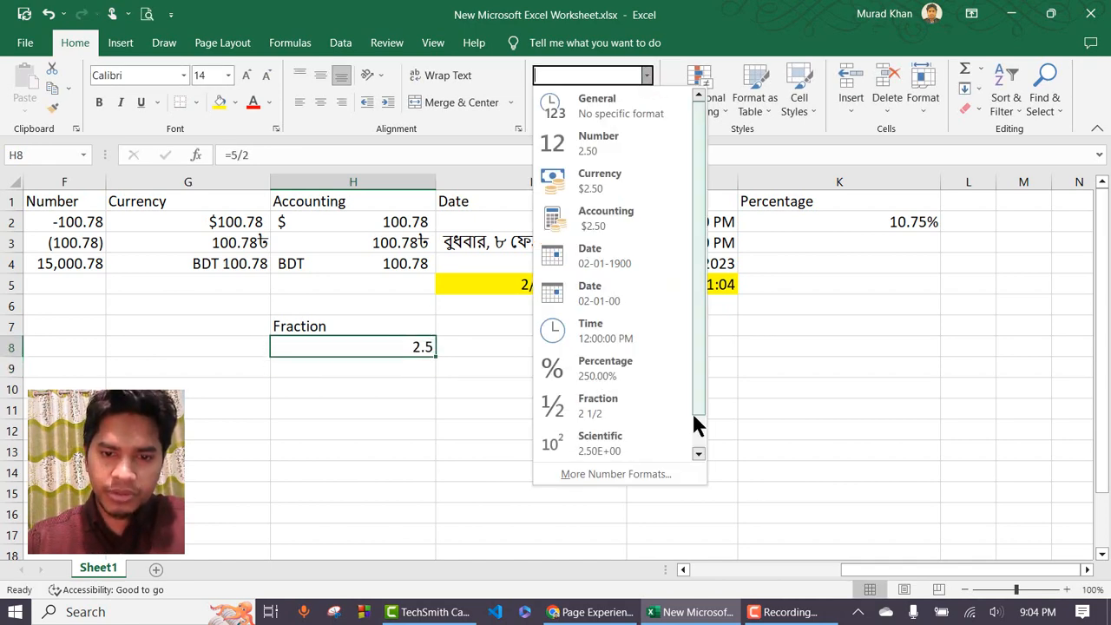
Apply the Fraction (up to one digit) format to H8, showing 2 1/2.
click(649, 471)
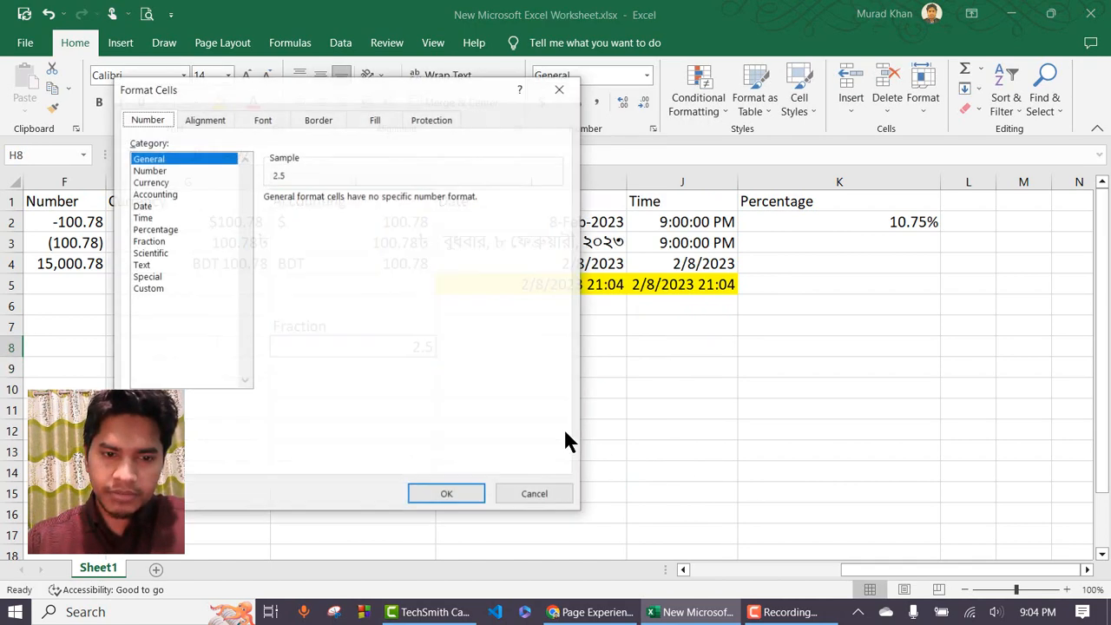
click(150, 241)
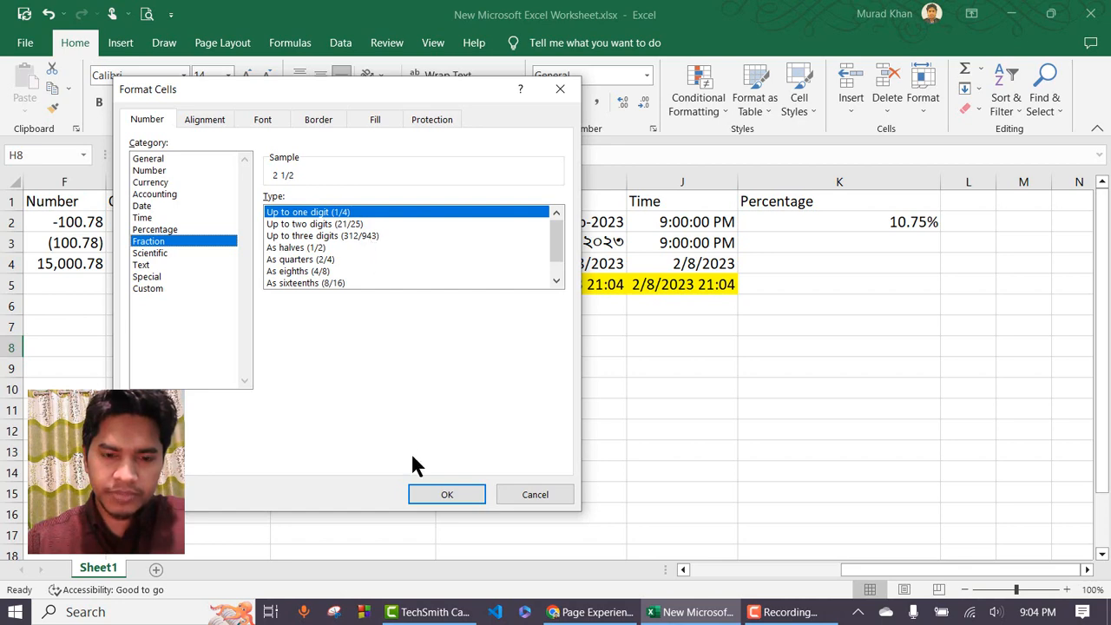
click(448, 495)
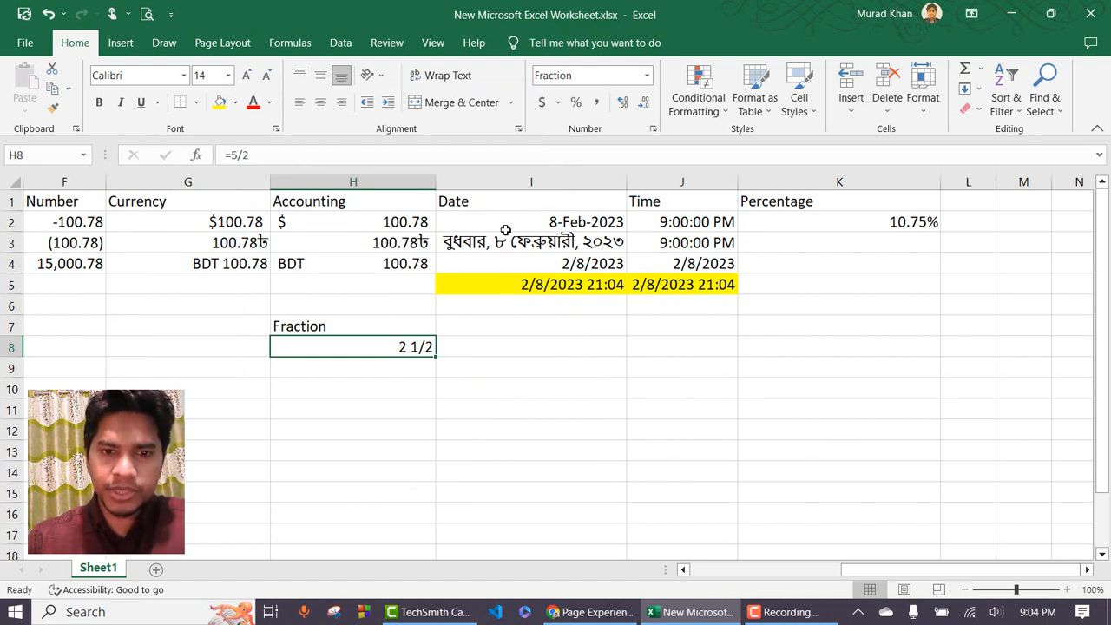
Change H8's formula to =5/3 so it reads 1 2/3.
double_click(416, 352)
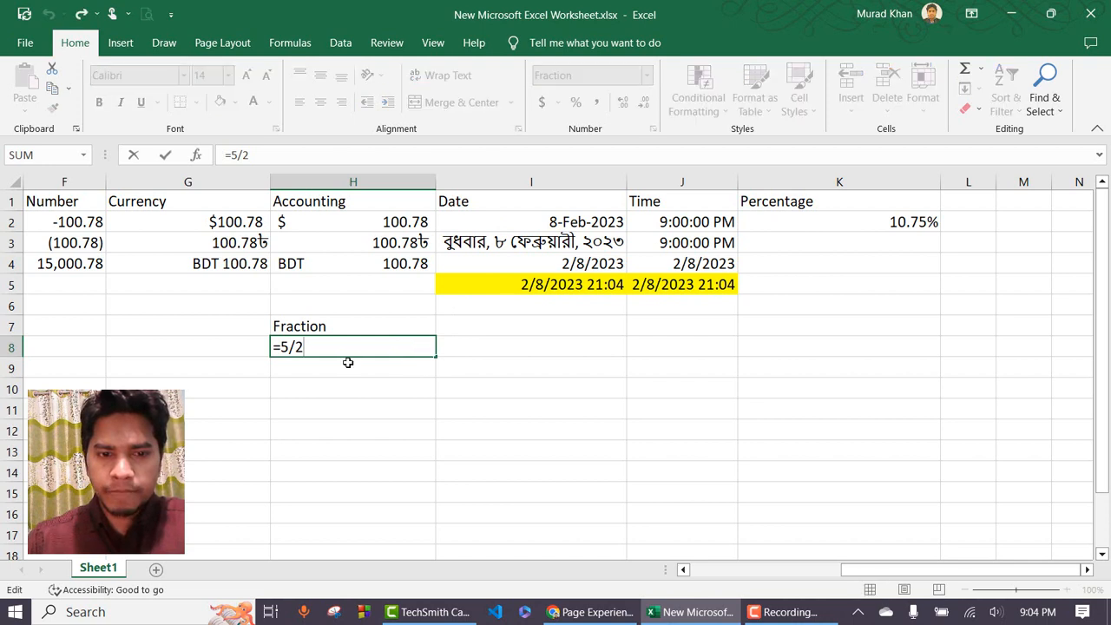
key(BackSpace)
text(3)
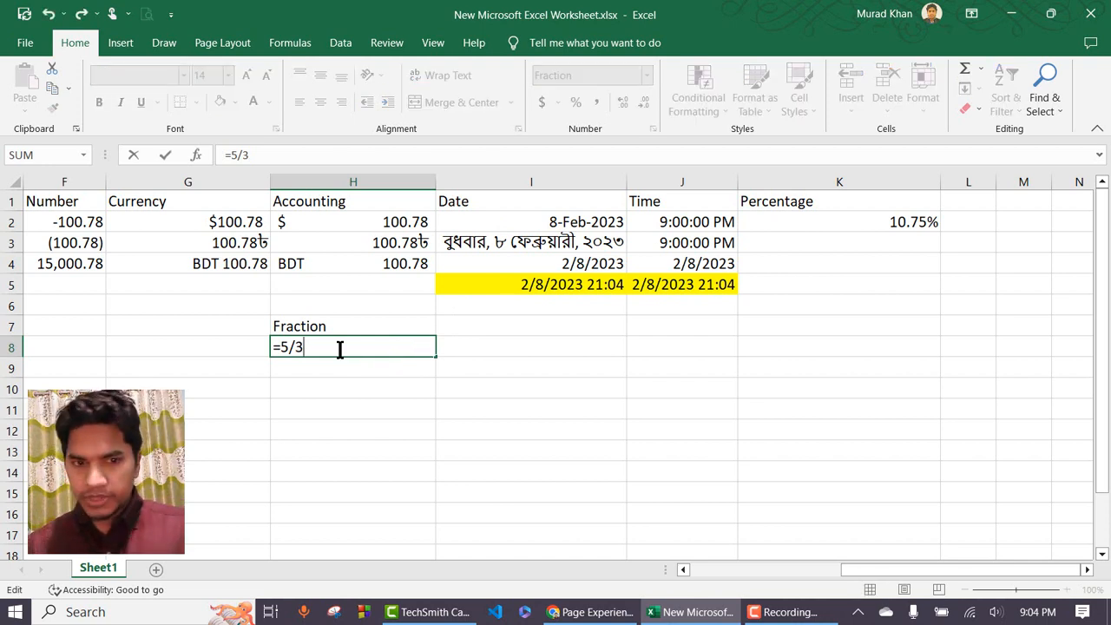
key(Return)
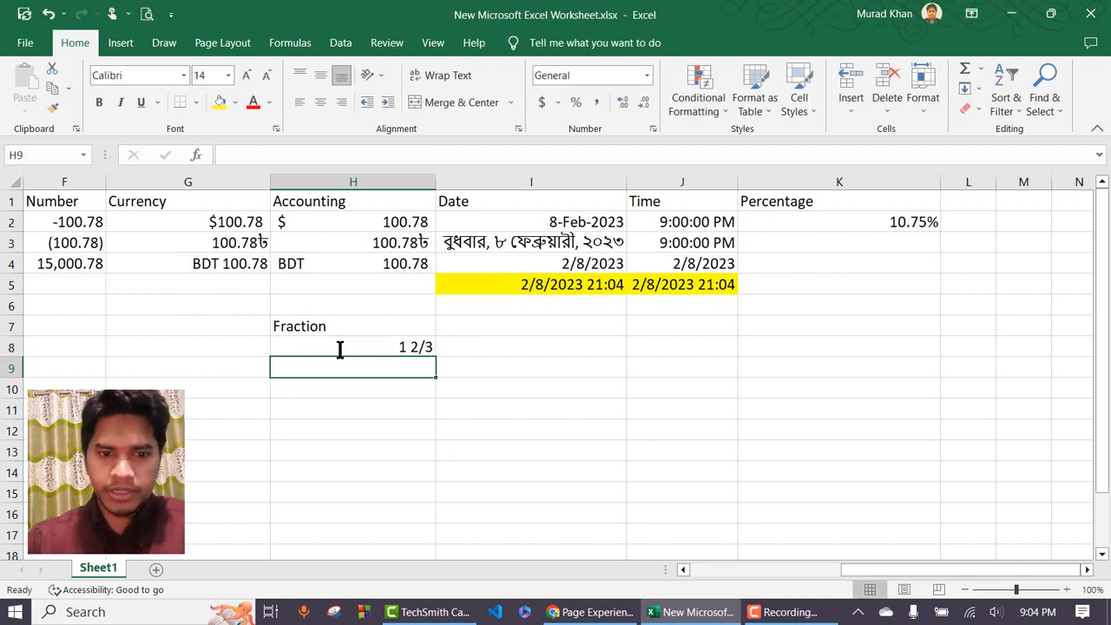
click(425, 347)
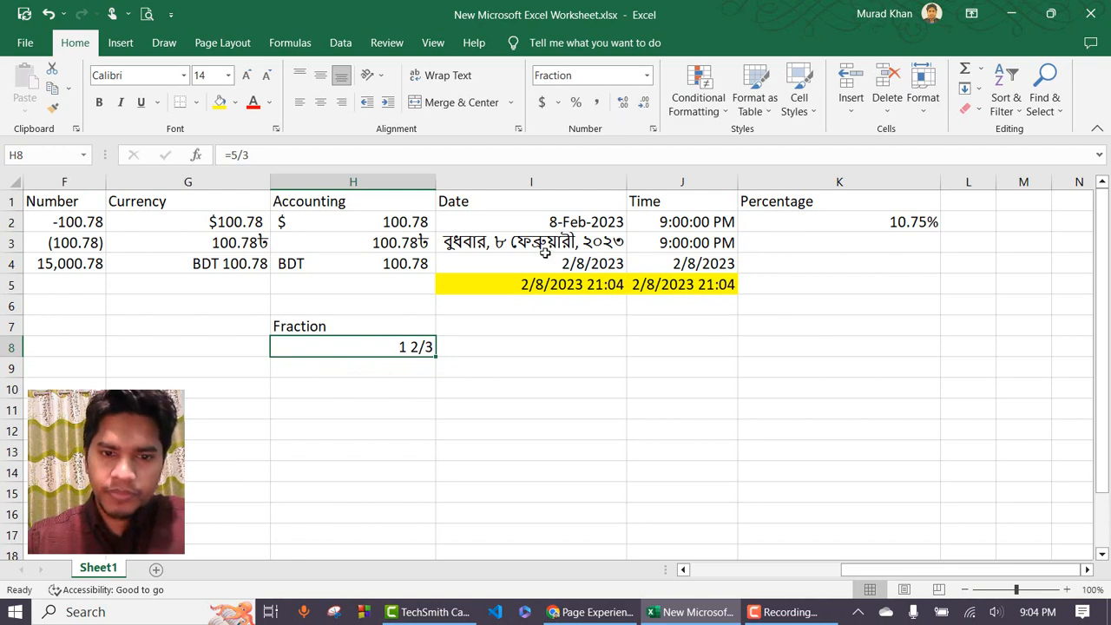
View the Scientific format settings for I7, then cancel without applying.
click(481, 331)
click(649, 75)
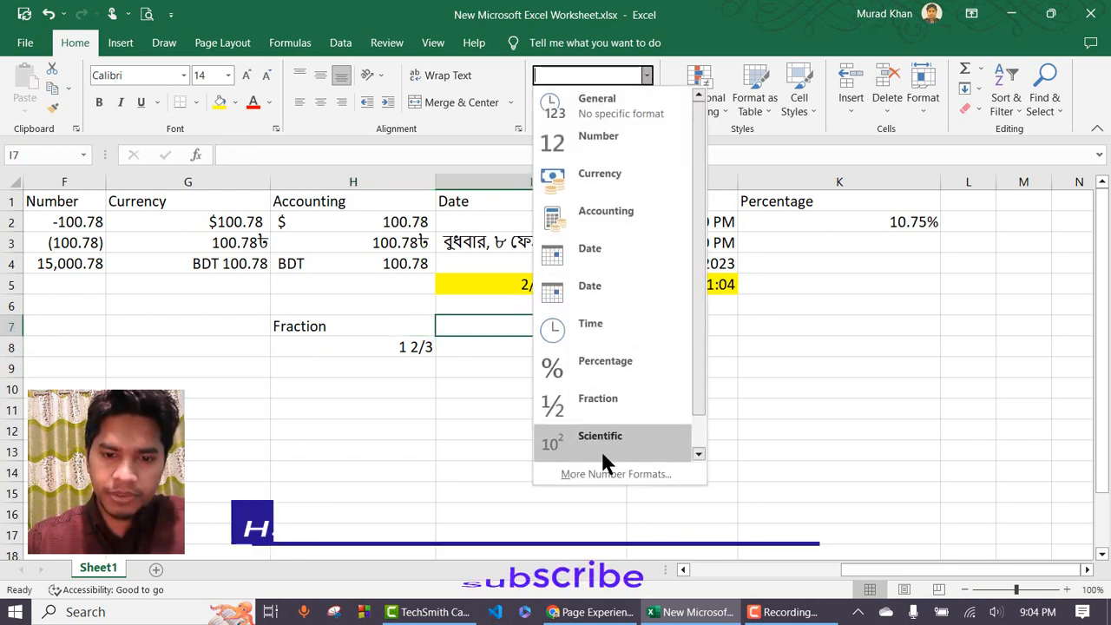
click(590, 474)
click(149, 253)
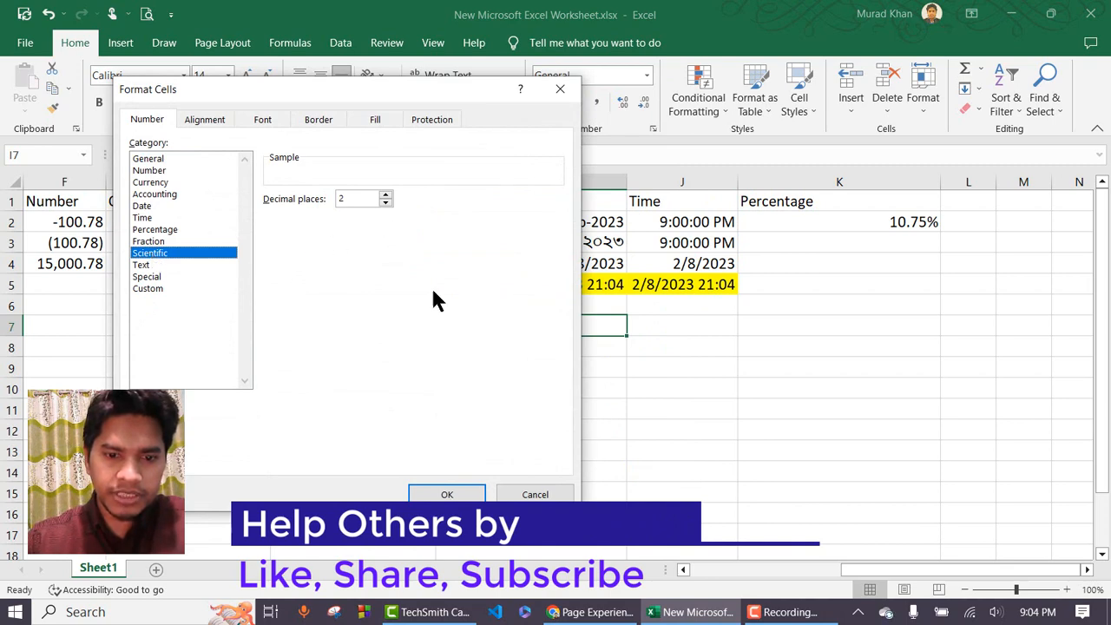
click(535, 494)
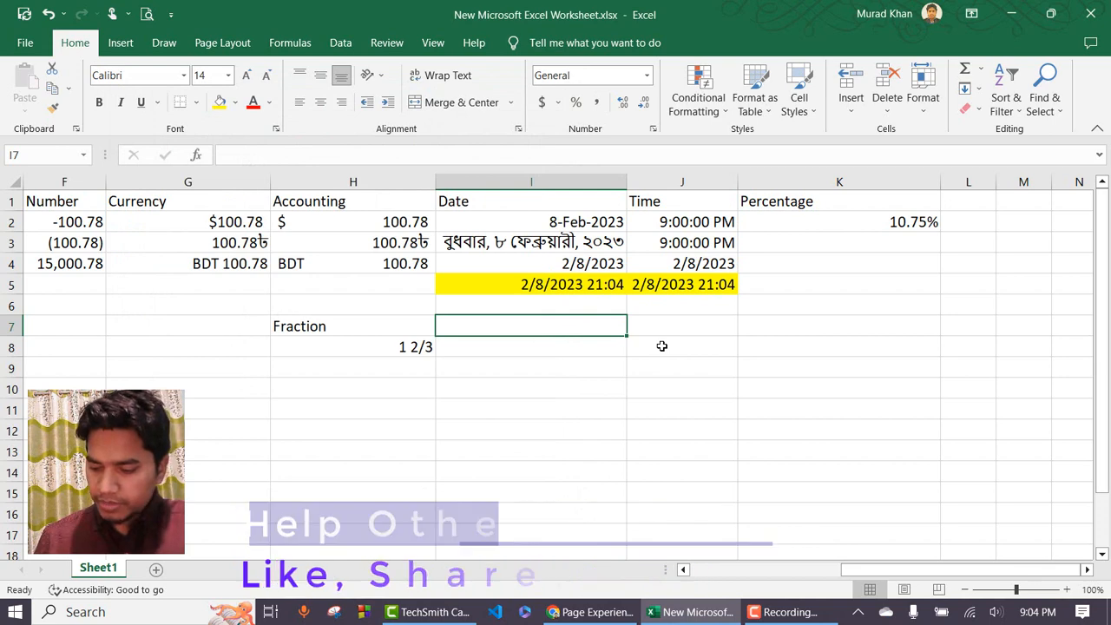
Enter 100.78 in I7 and apply Scientific format, displaying 1.01E+02.
text(100.78)
key(Return)
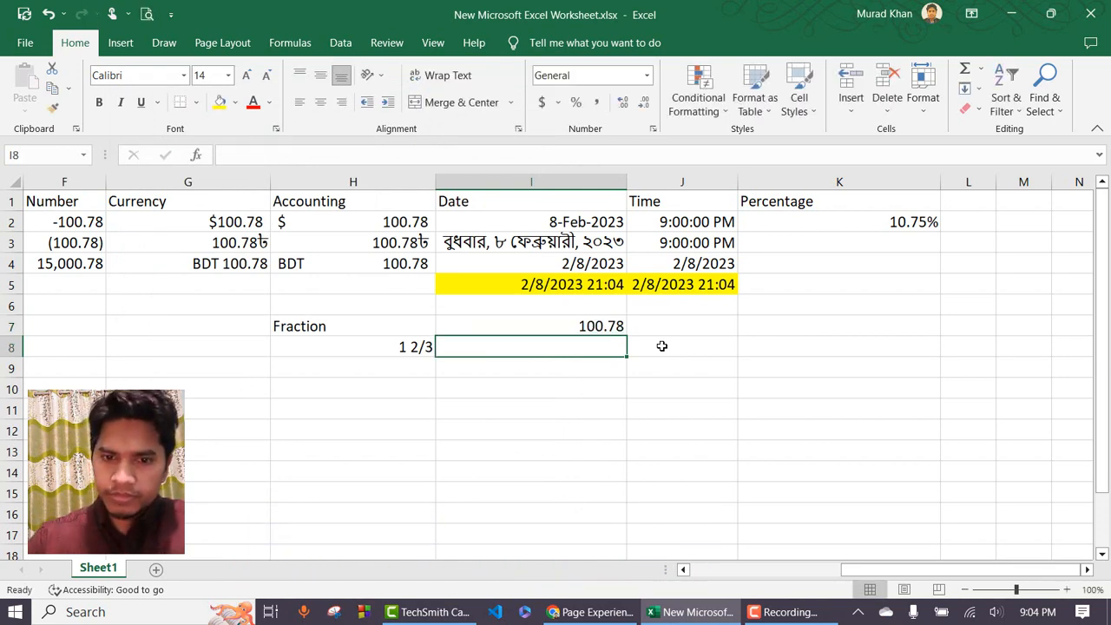
click(619, 326)
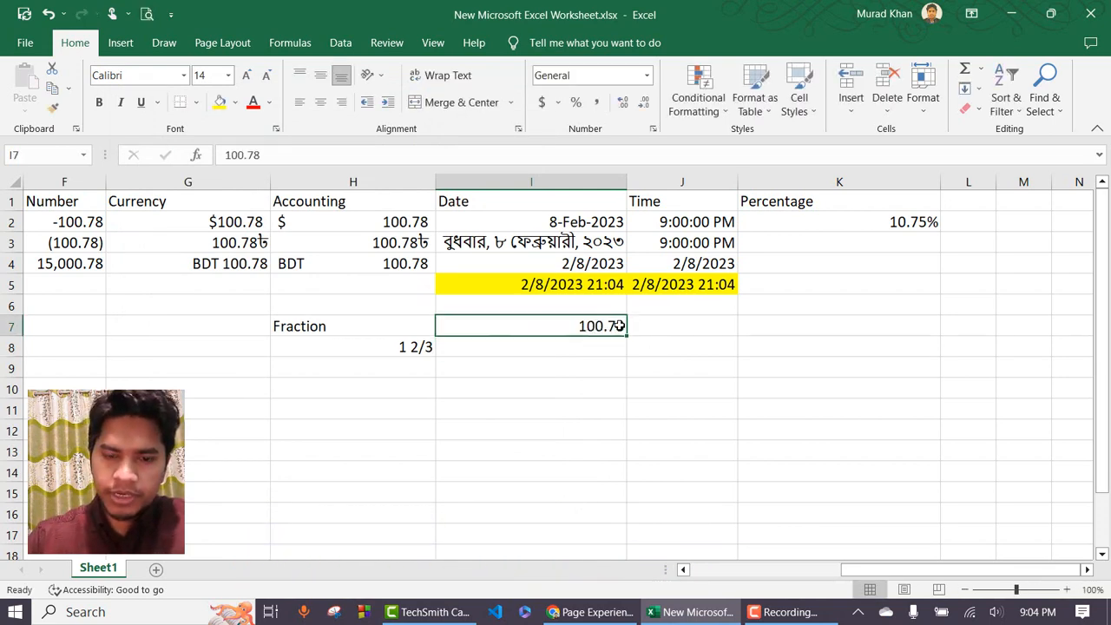
click(647, 76)
click(621, 404)
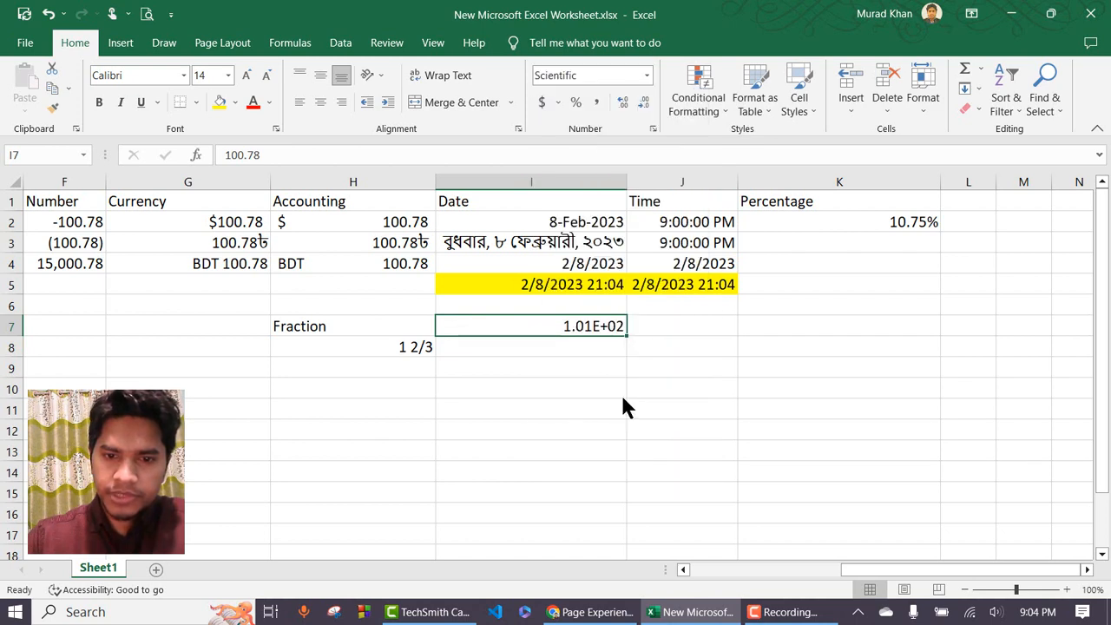
double_click(593, 325)
click(581, 350)
click(591, 327)
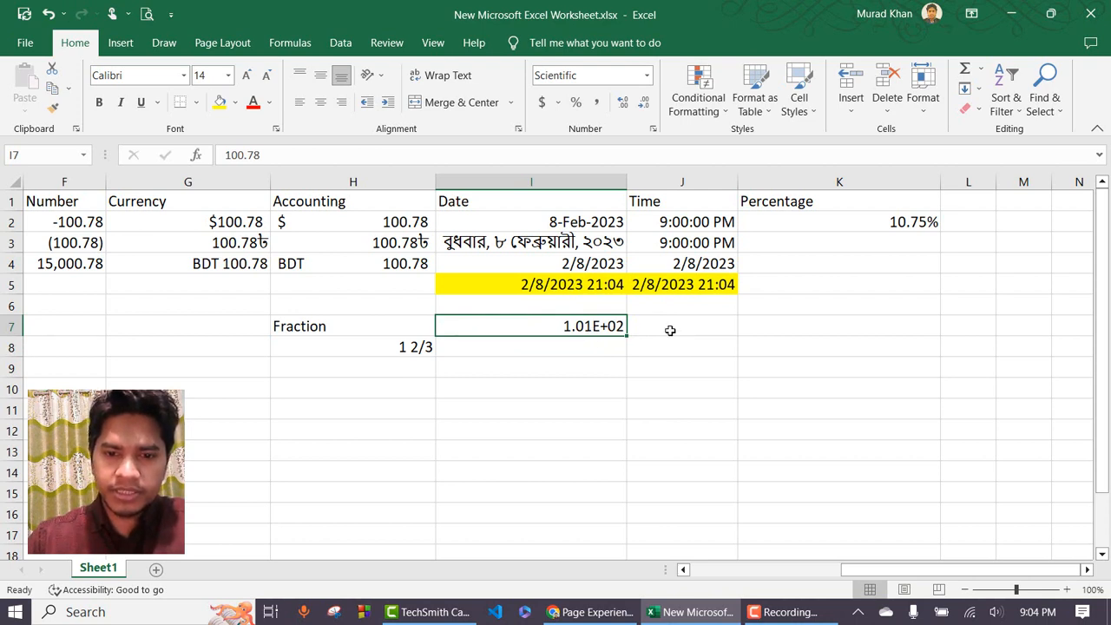
View the Text category description for J7, cancel, and select K2.
click(670, 329)
click(647, 76)
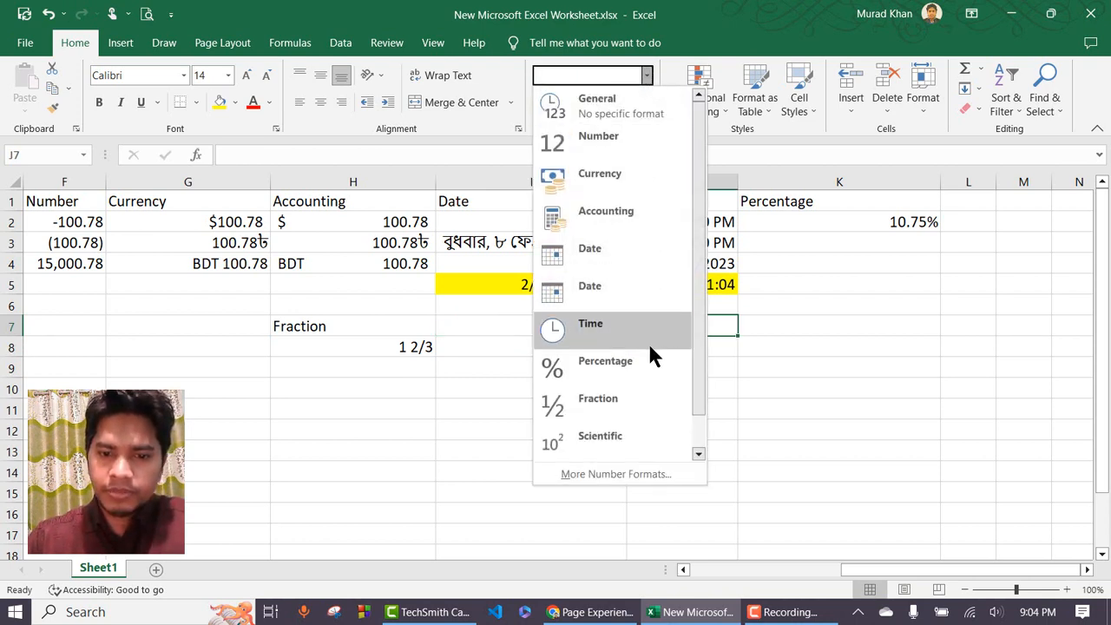
scroll(651, 373, down, 1)
click(615, 471)
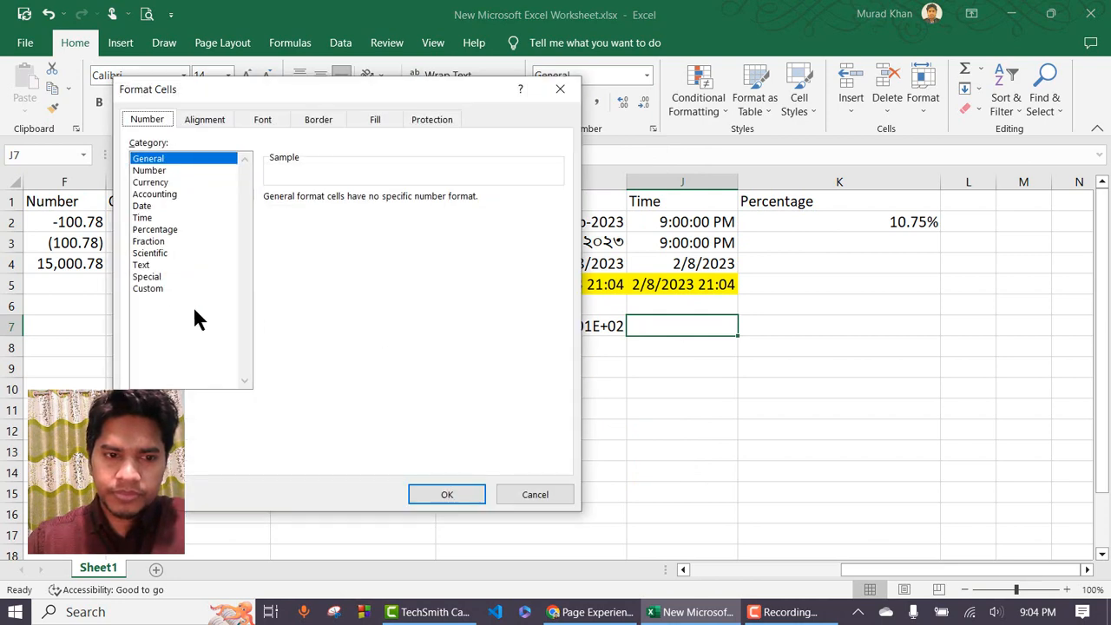
click(145, 265)
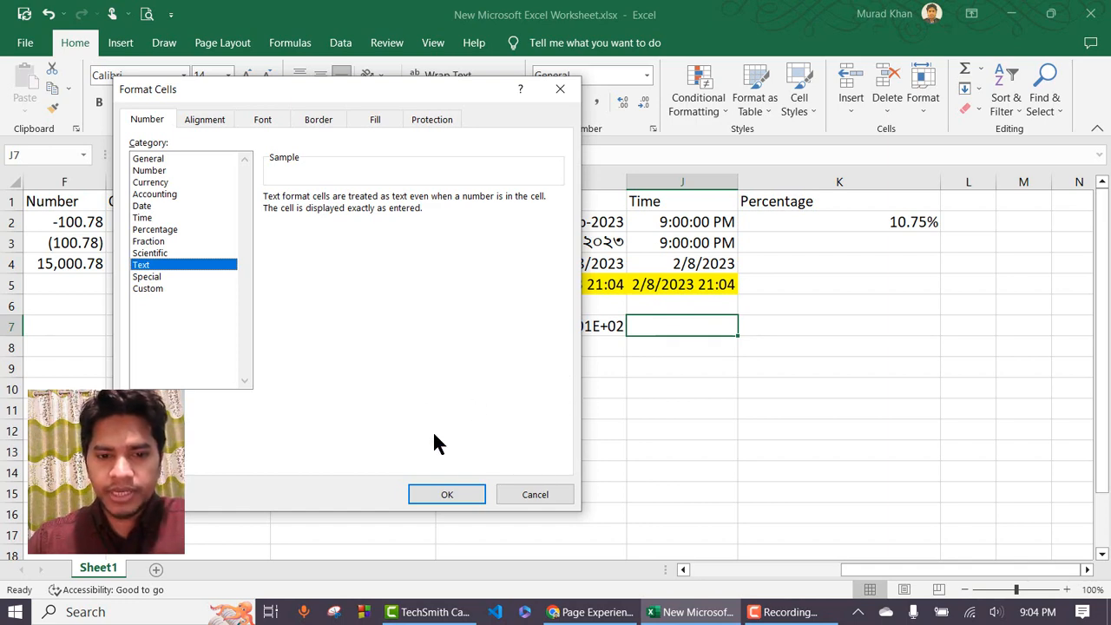
click(531, 495)
click(843, 222)
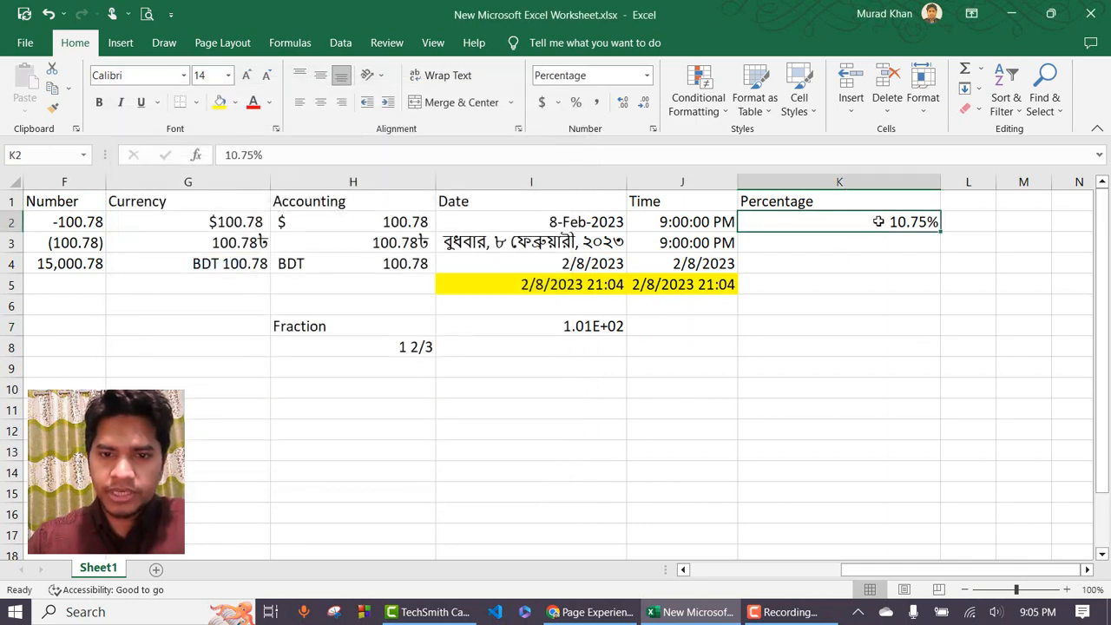
Convert K2 and I2 to Text format, showing 0.1075 and 44965.
click(647, 75)
scroll(616, 416, down, 1)
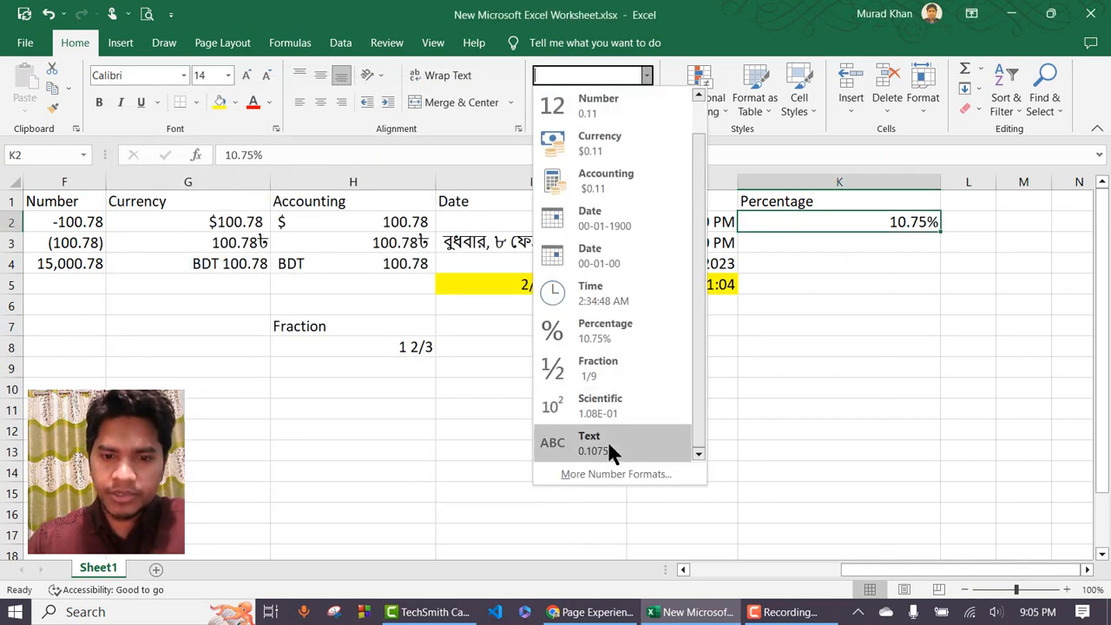
click(607, 441)
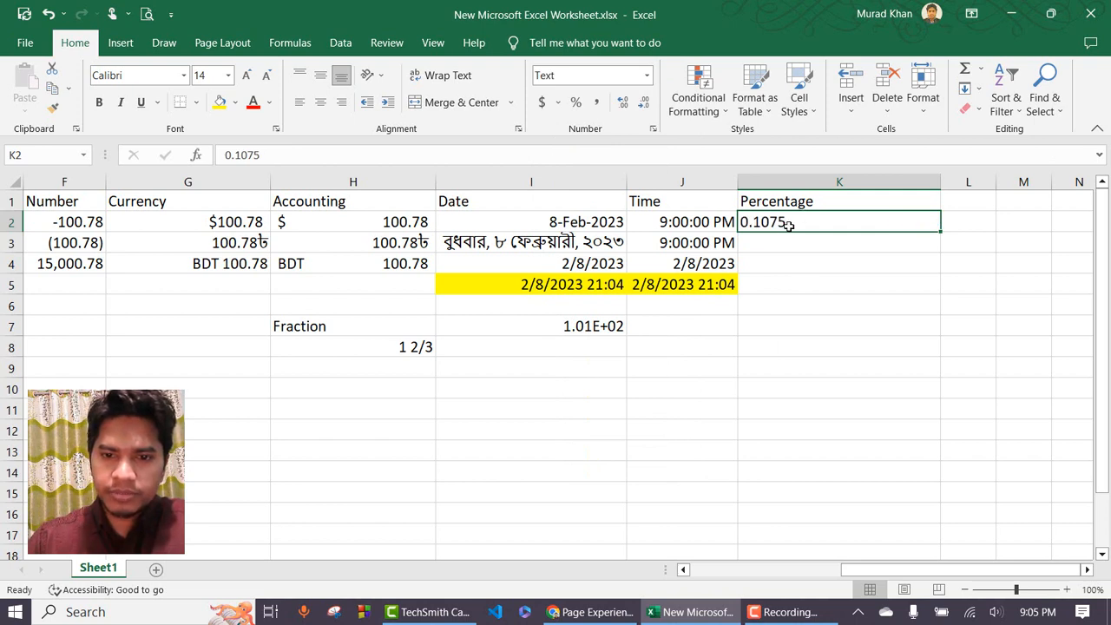
click(545, 224)
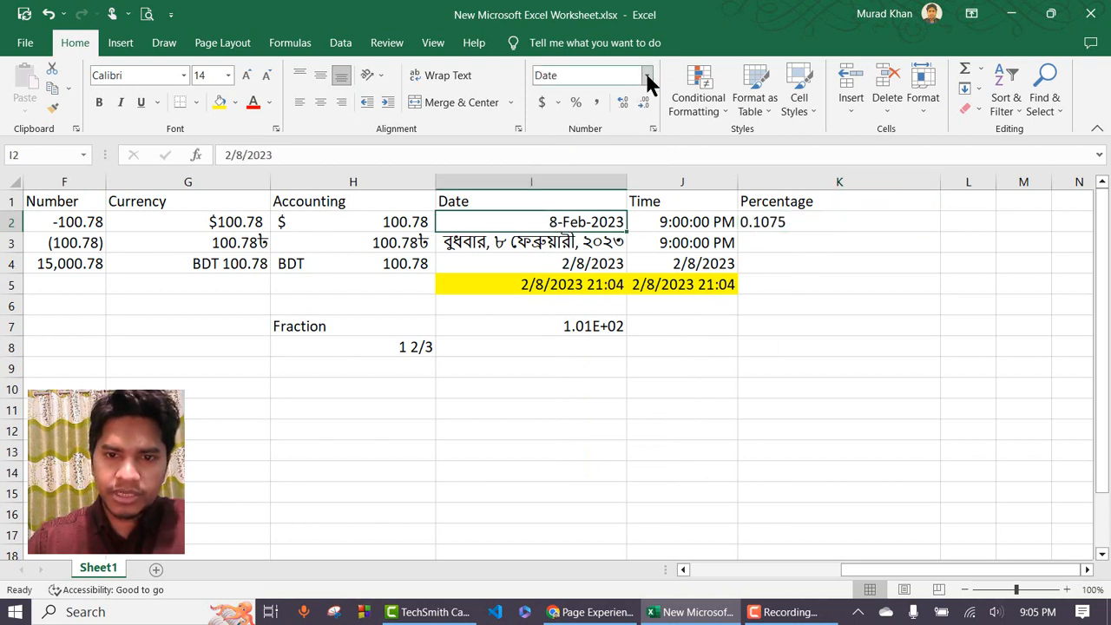
click(647, 76)
scroll(612, 402, down, 1)
click(605, 439)
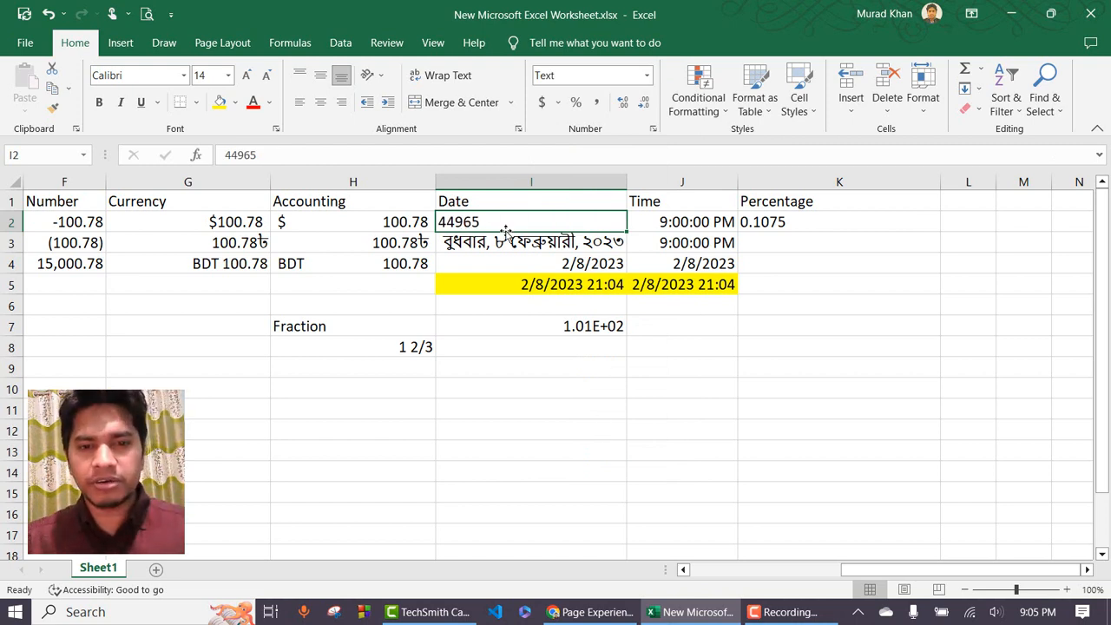
Change H2's Accounting value to Text format, then open the Custom number format category.
click(328, 223)
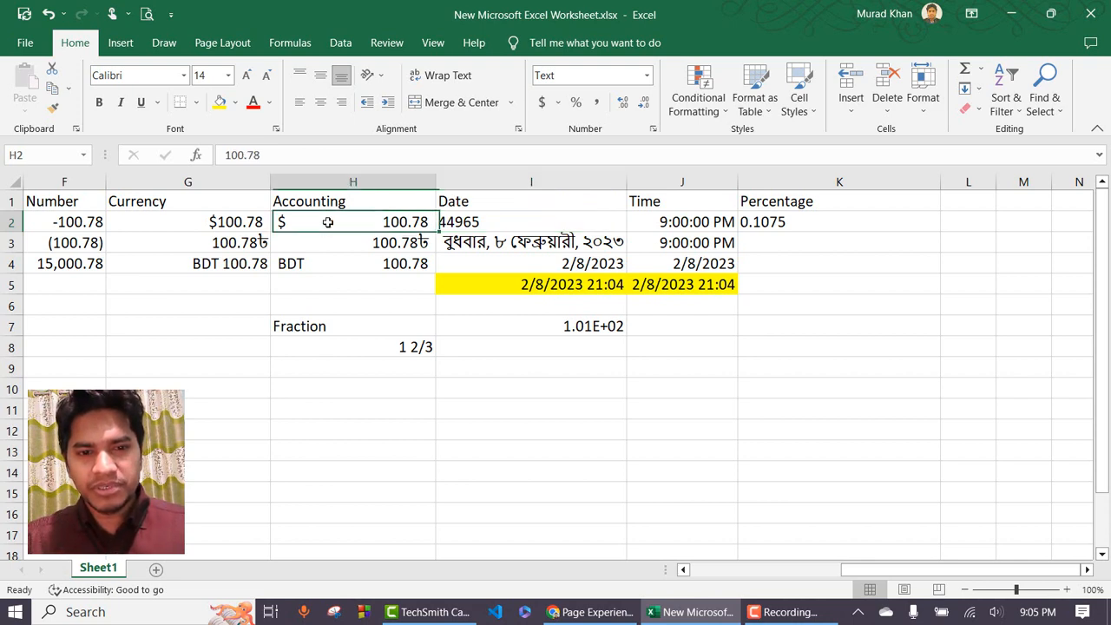
click(647, 75)
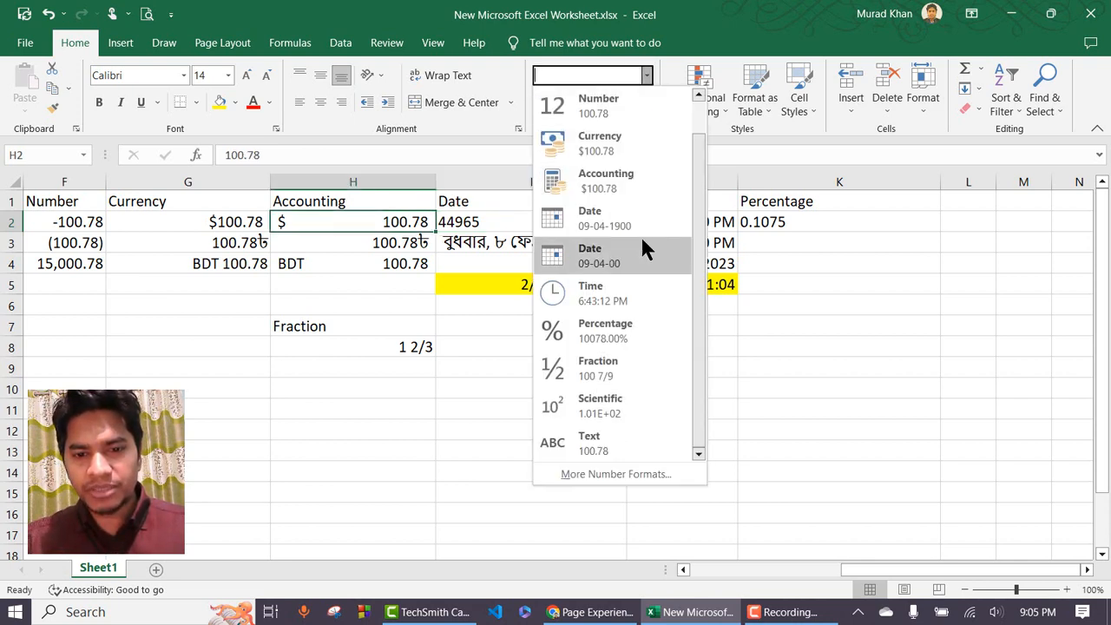
click(596, 439)
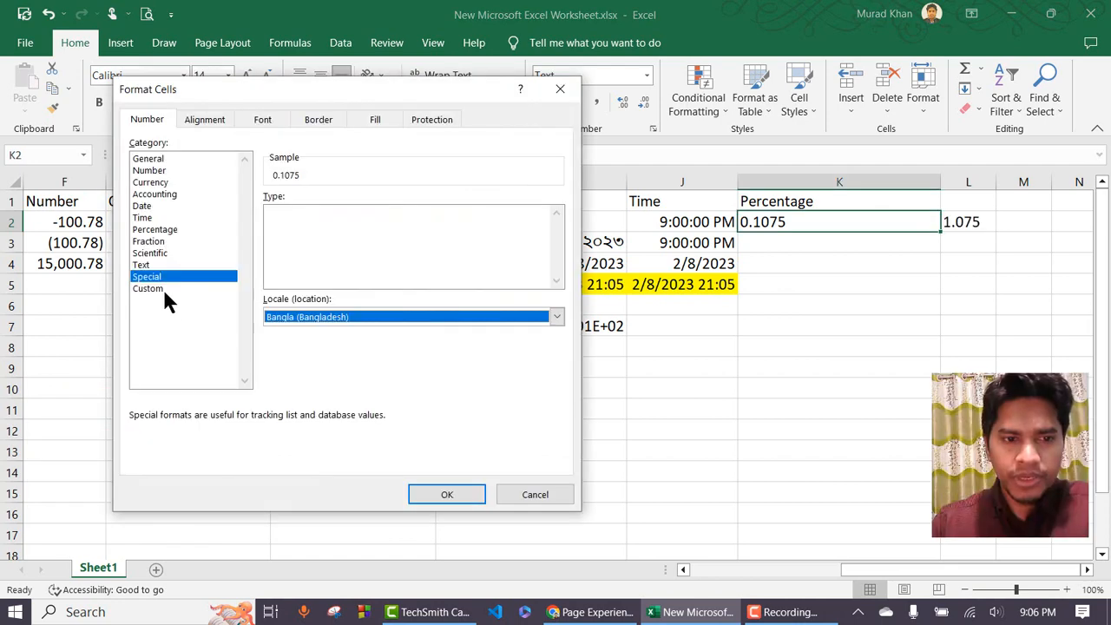
click(193, 289)
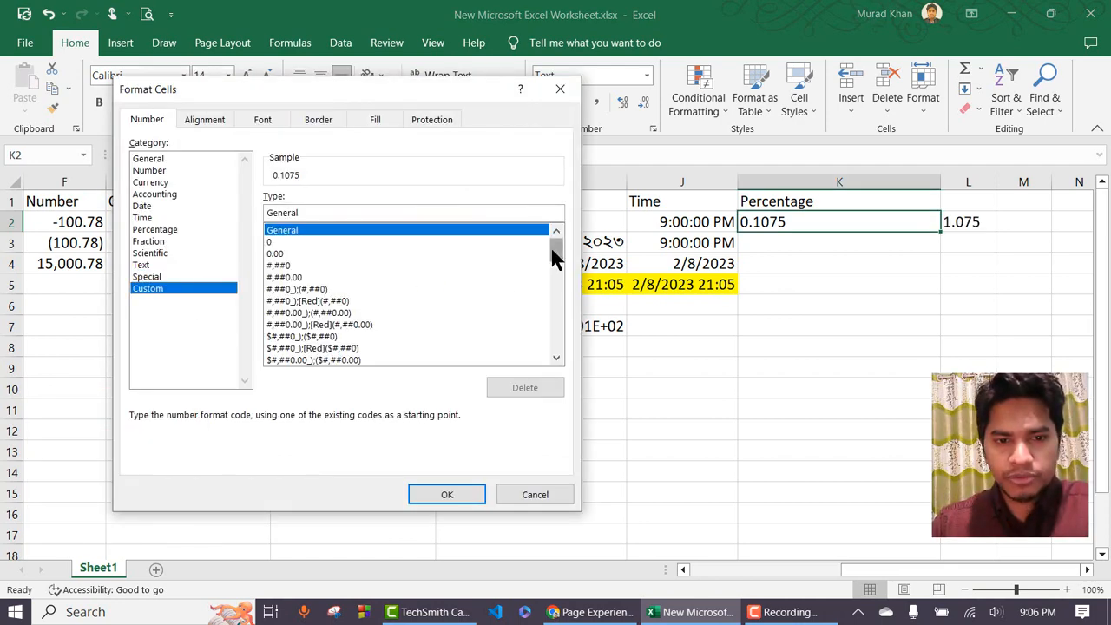
Scroll down and back up through the Custom format codes, then close the dialog.
drag(552, 248, 558, 345)
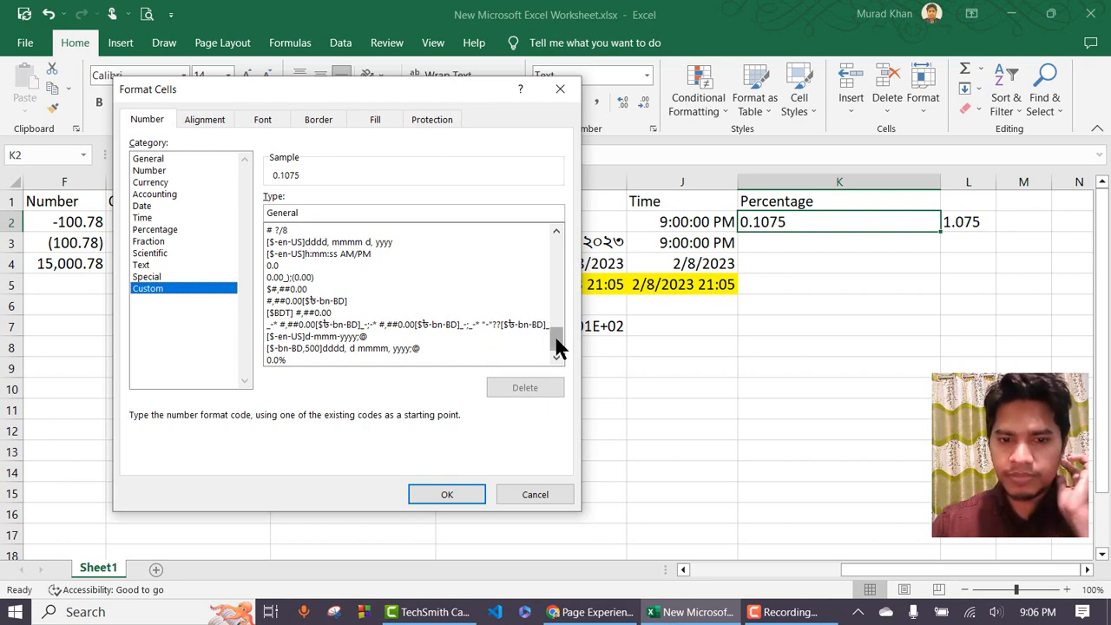
drag(558, 347, 557, 236)
click(560, 90)
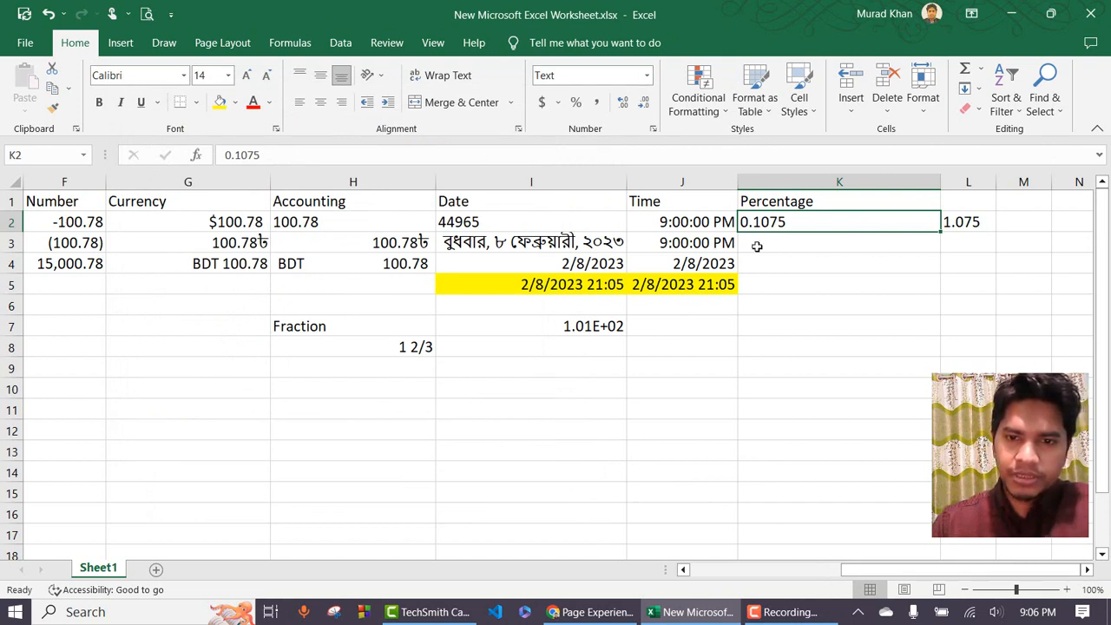
click(653, 129)
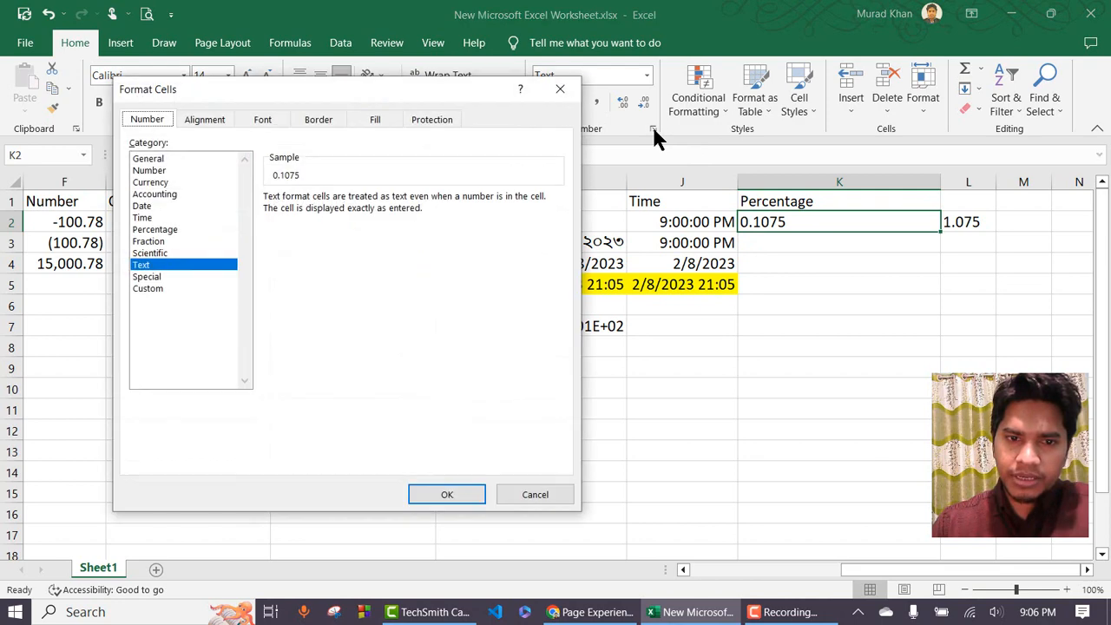
click(211, 124)
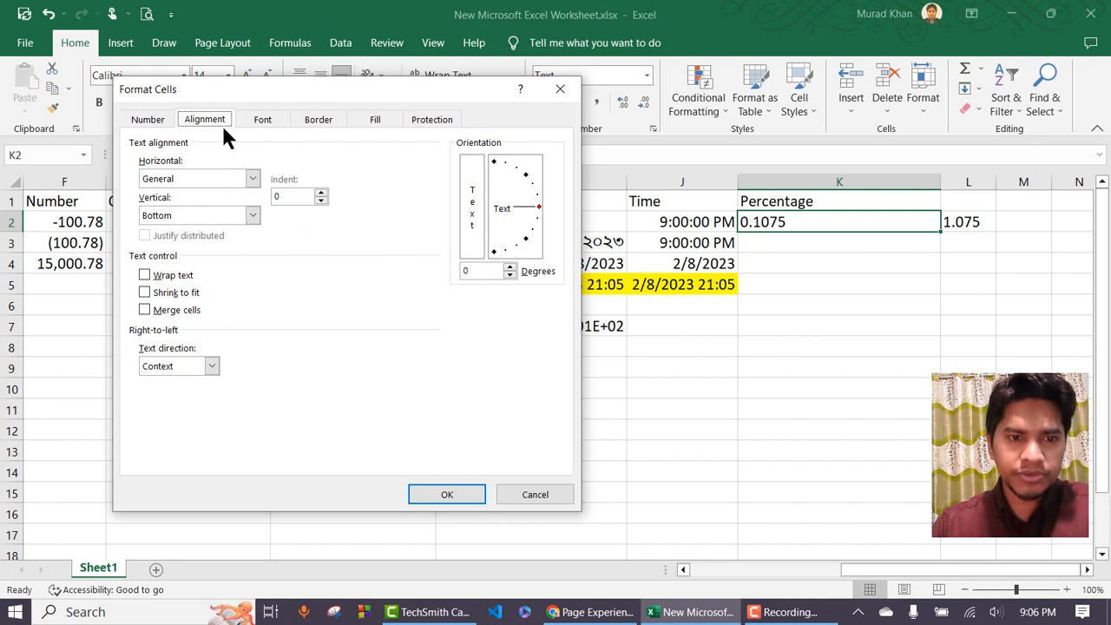
click(265, 121)
click(375, 120)
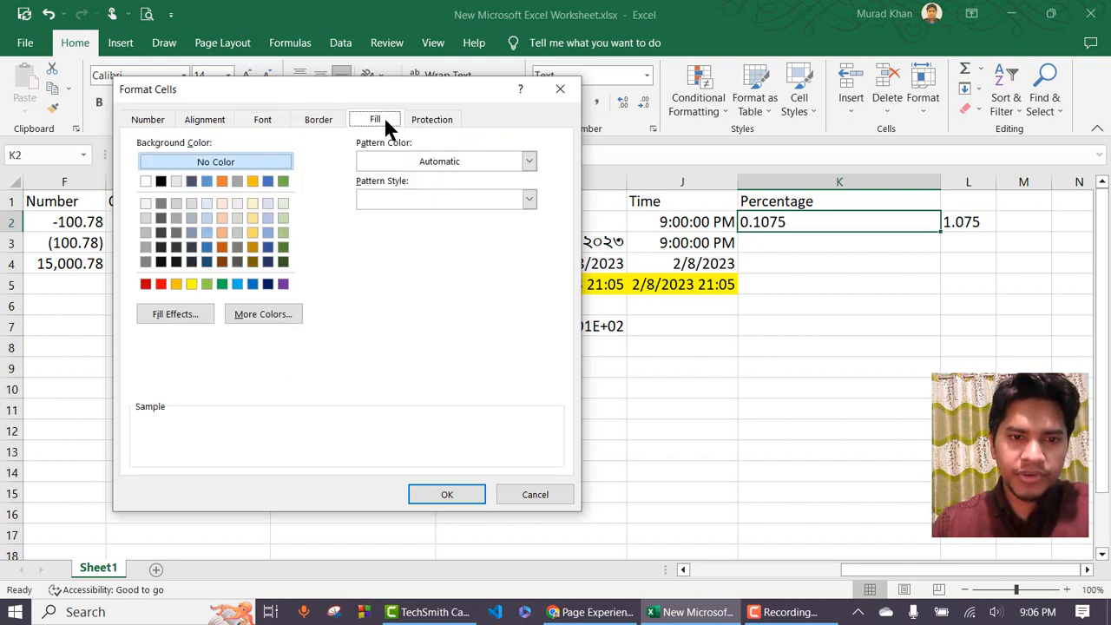
click(434, 121)
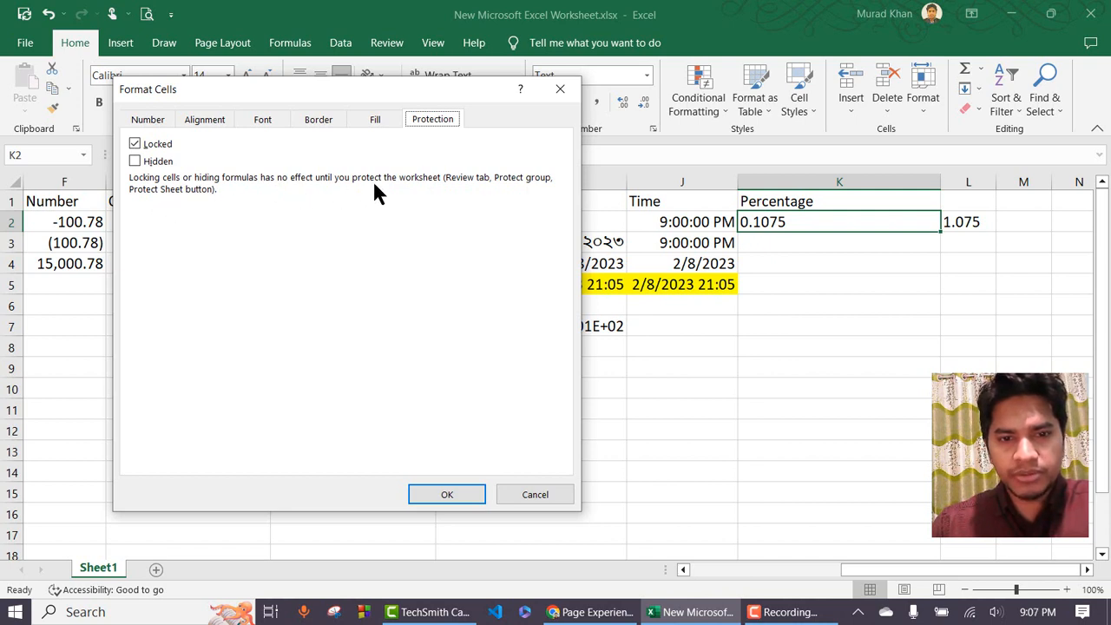
drag(412, 92, 414, 131)
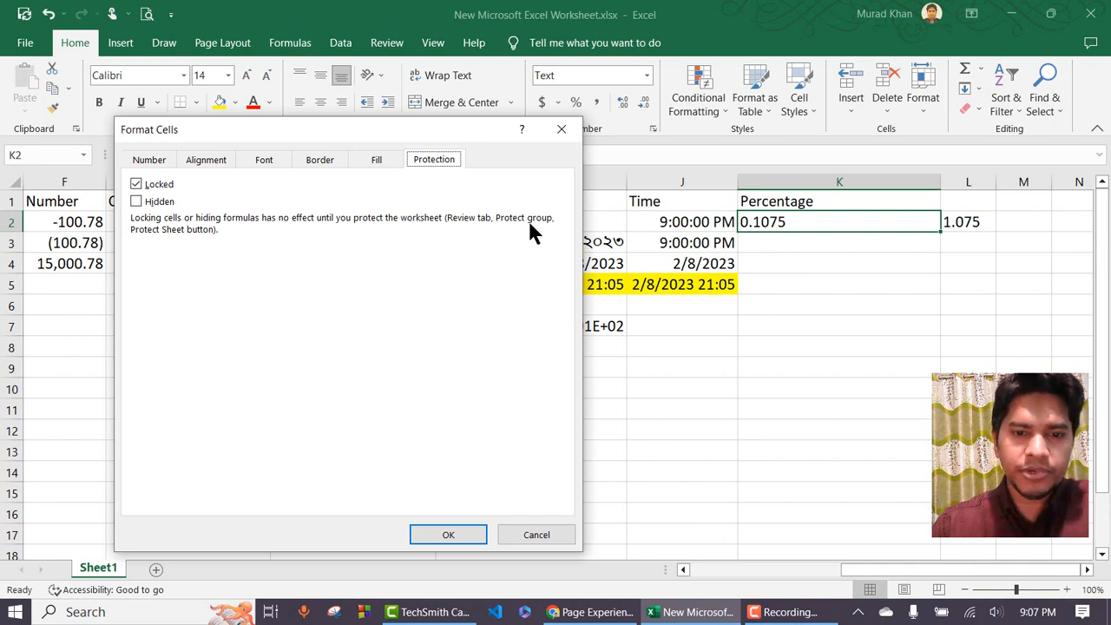
click(562, 129)
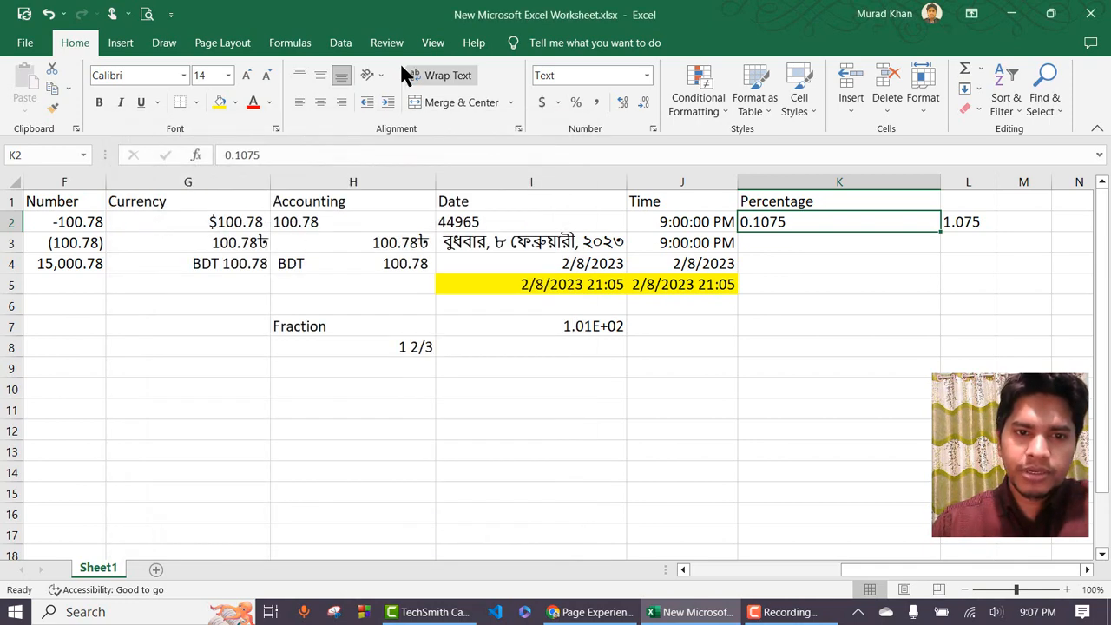
Protect Sheet1 from its tab menu with a password, entered and confirmed.
click(387, 42)
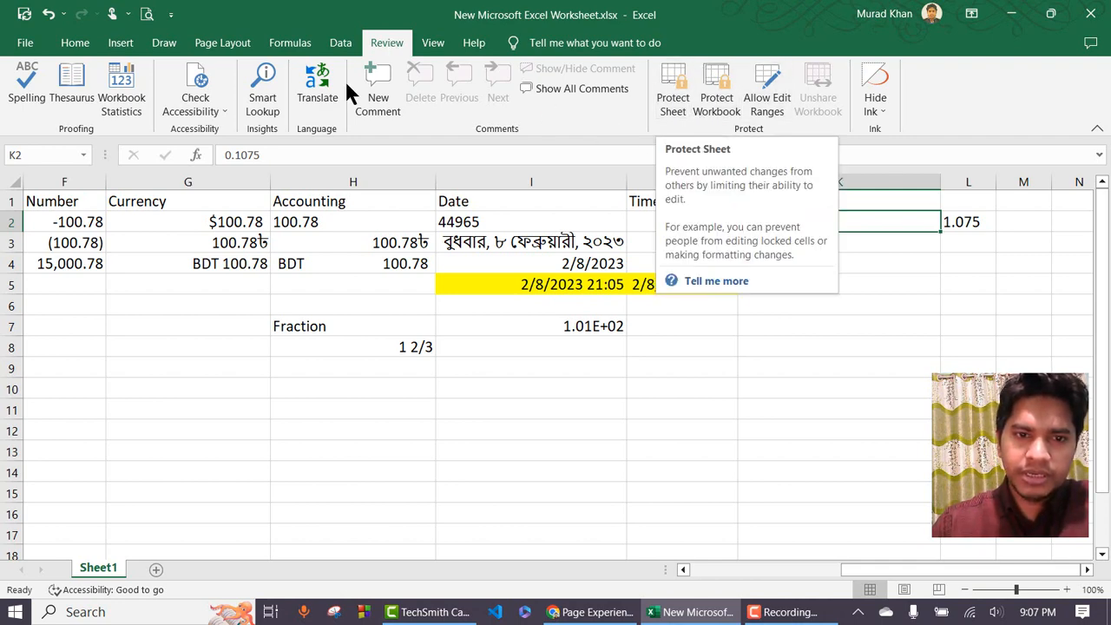
click(76, 47)
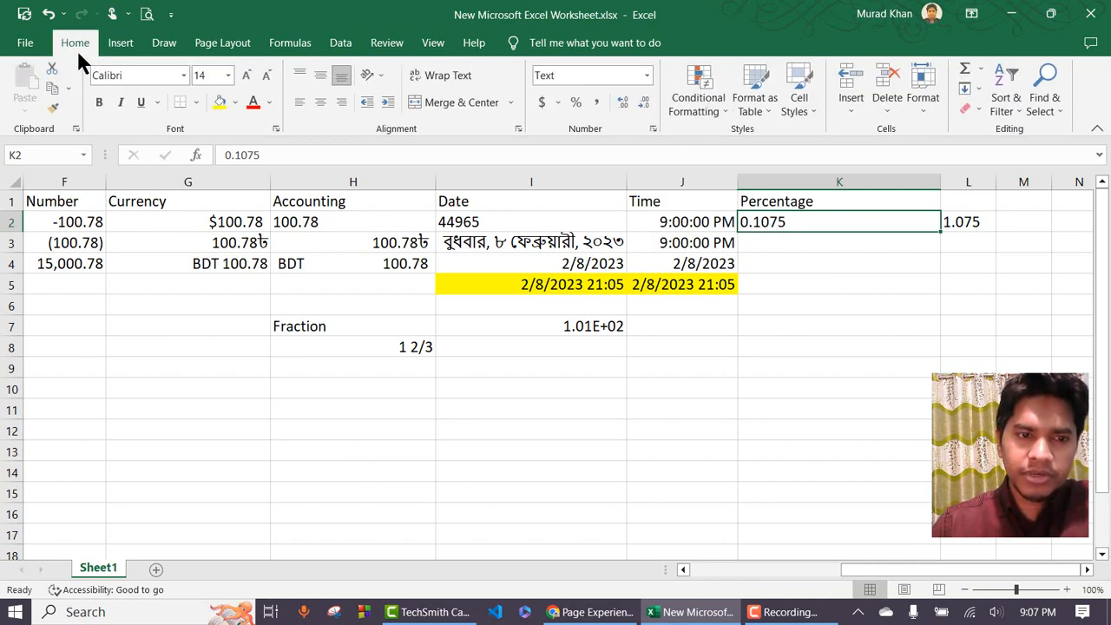
right_click(102, 573)
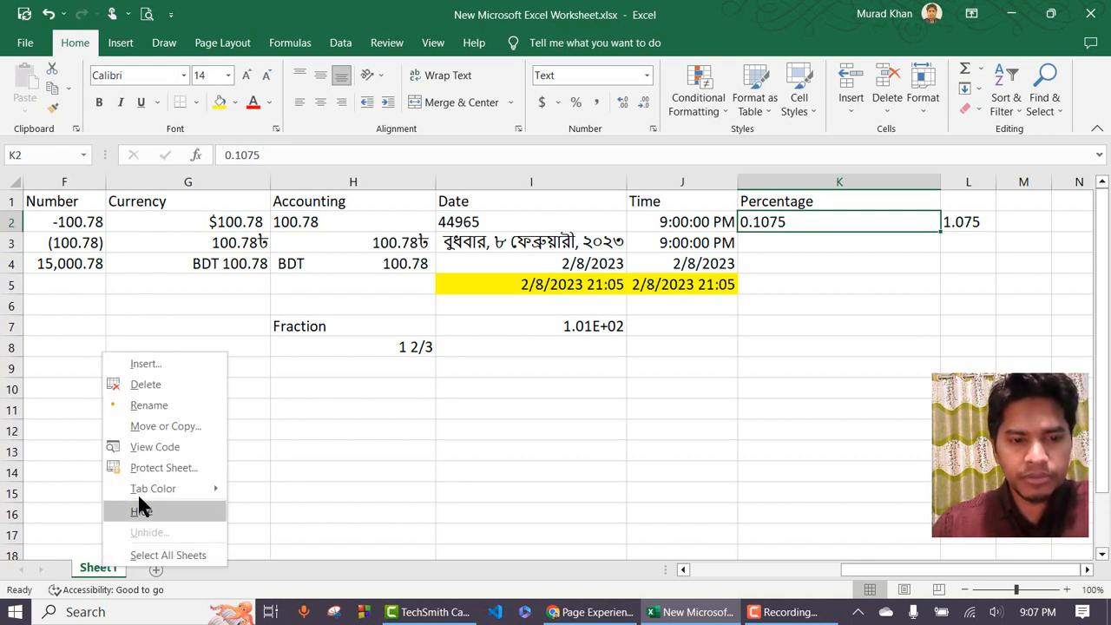
click(158, 467)
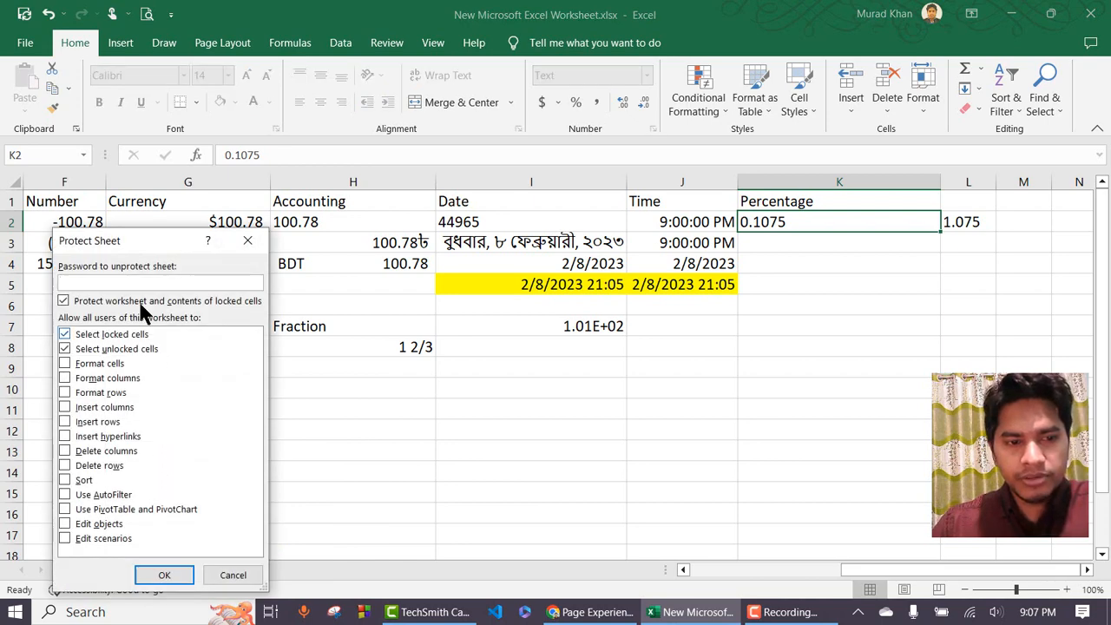
drag(116, 240, 150, 156)
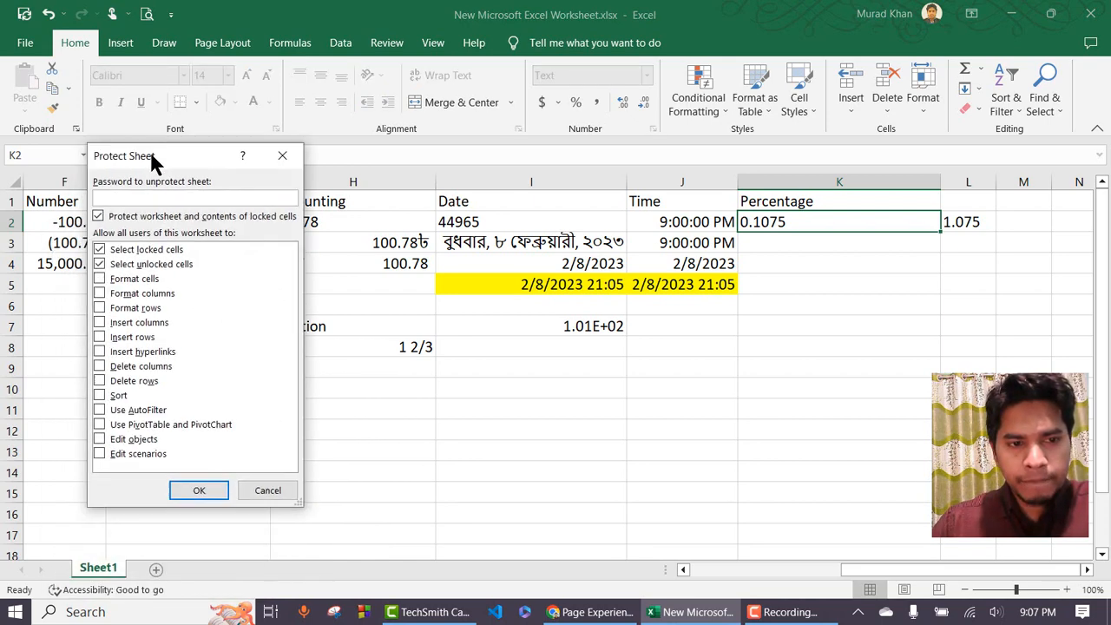
text(123)
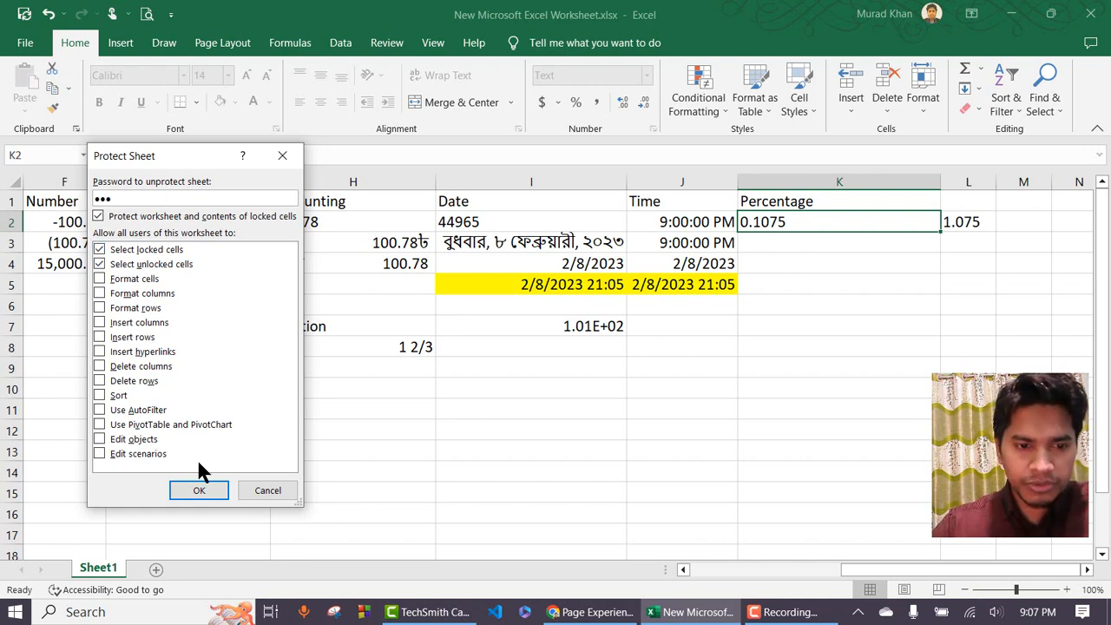
click(207, 492)
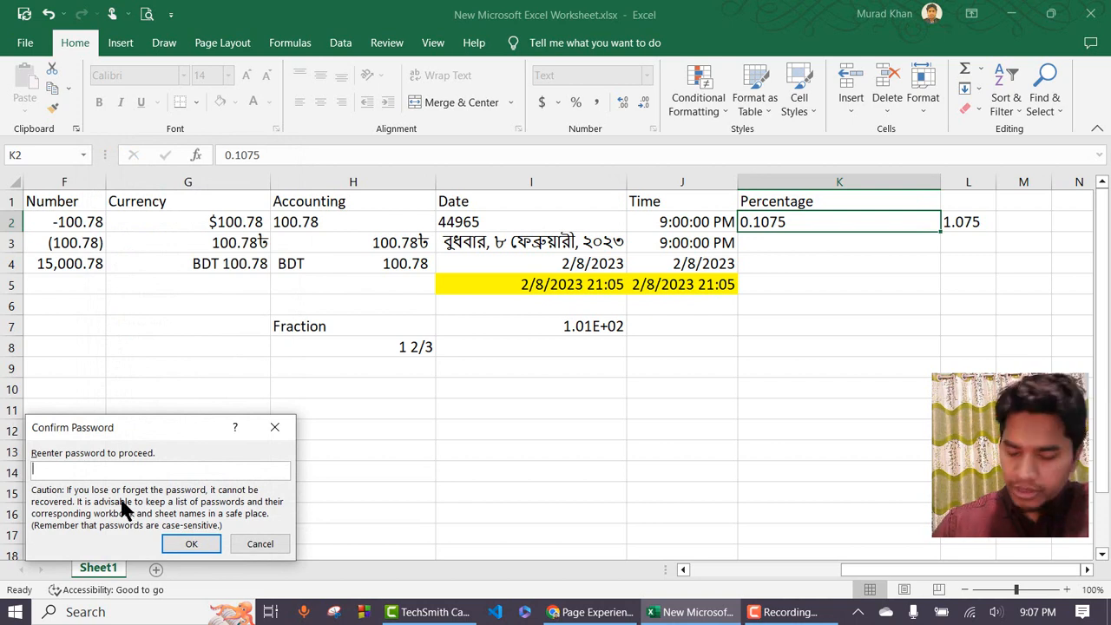
text(123)
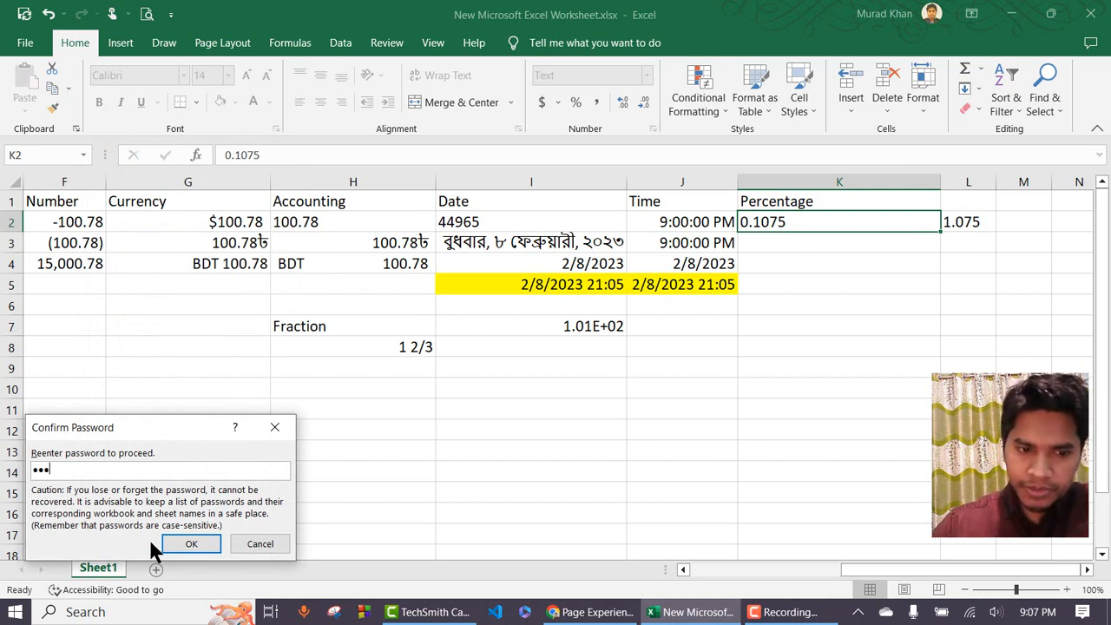
click(172, 538)
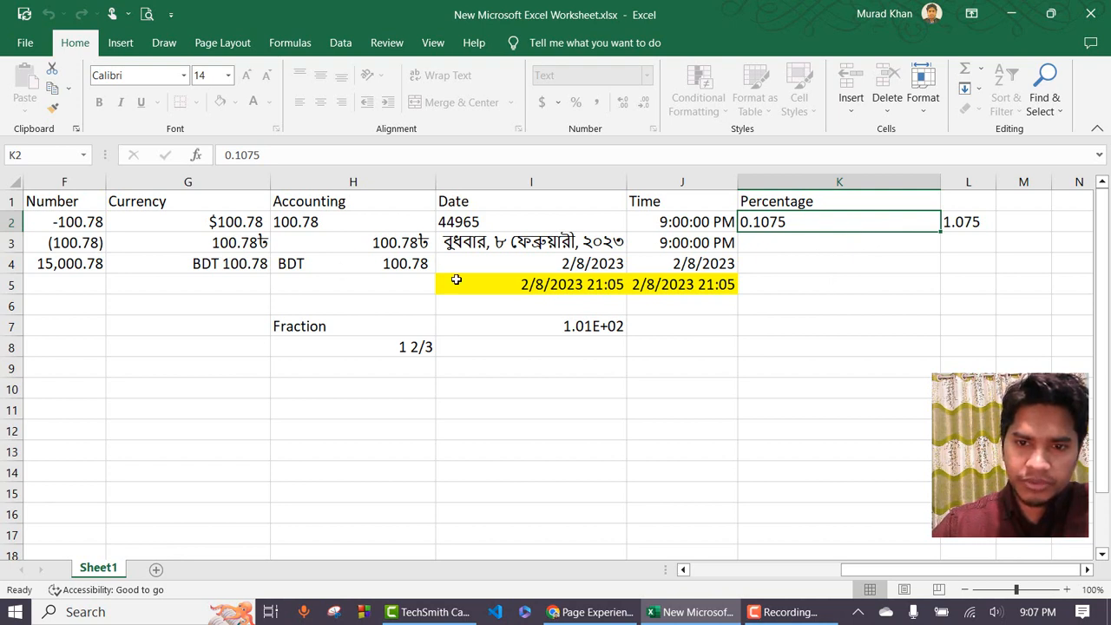
Try deleting K2 to confirm the protected sheet refuses the change.
click(826, 242)
click(841, 223)
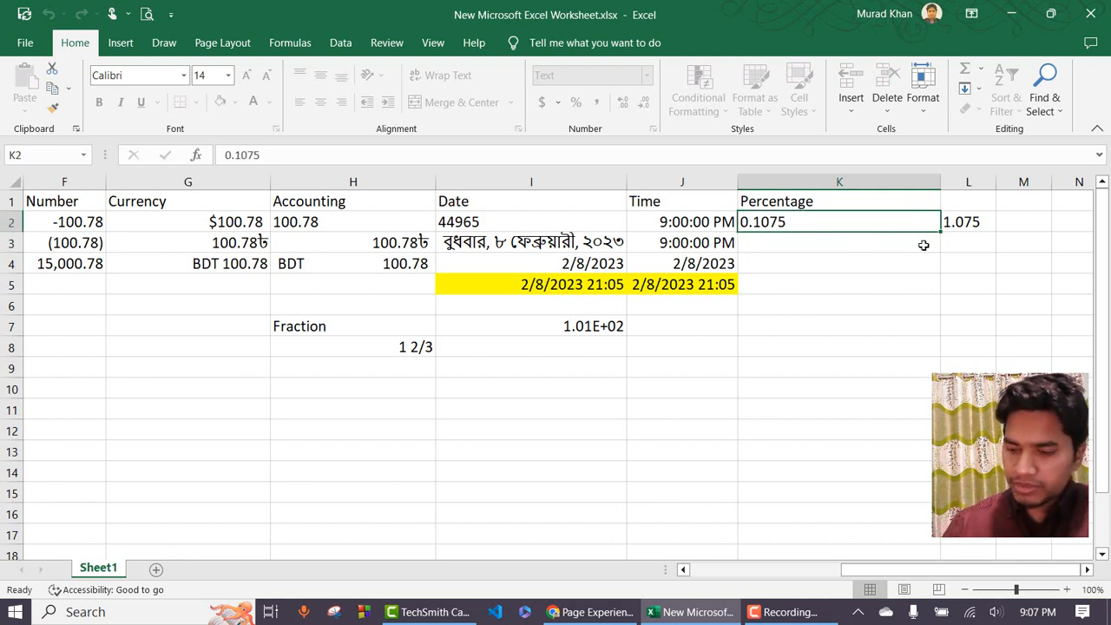
key(Delete)
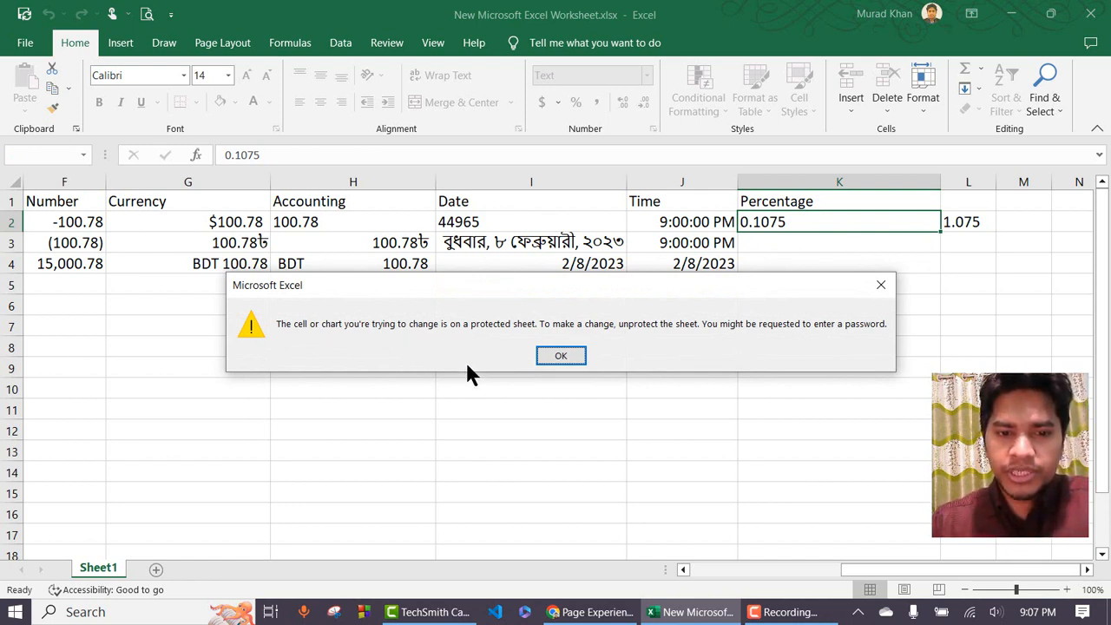
Dismiss the protected-sheet warning and unprotect Sheet1 with the sheet password.
click(561, 356)
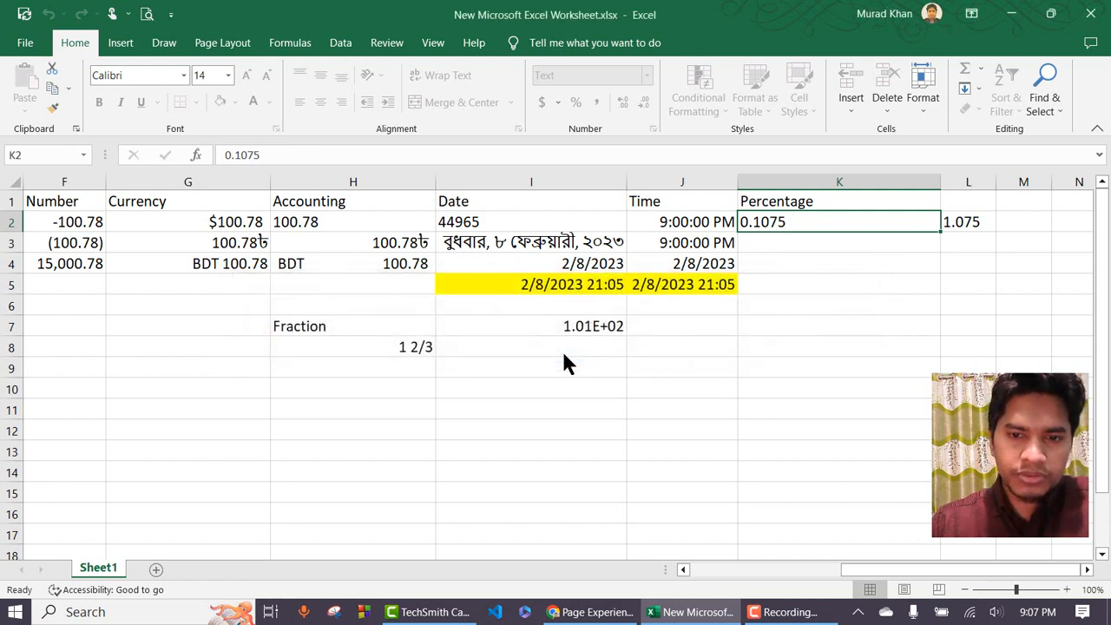
right_click(106, 575)
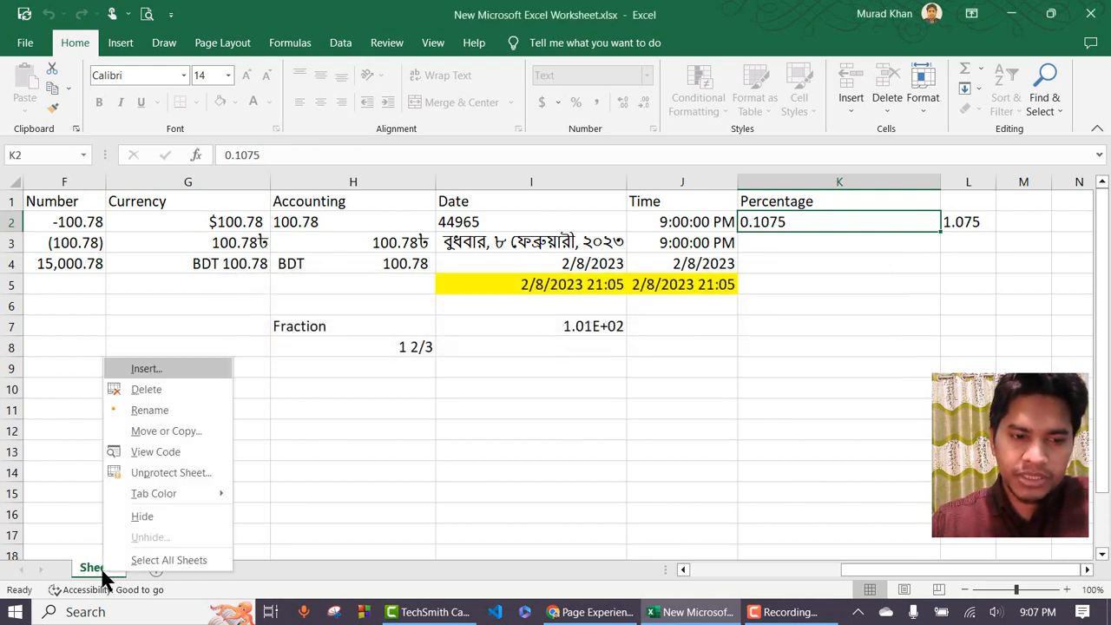
click(174, 474)
text(123)
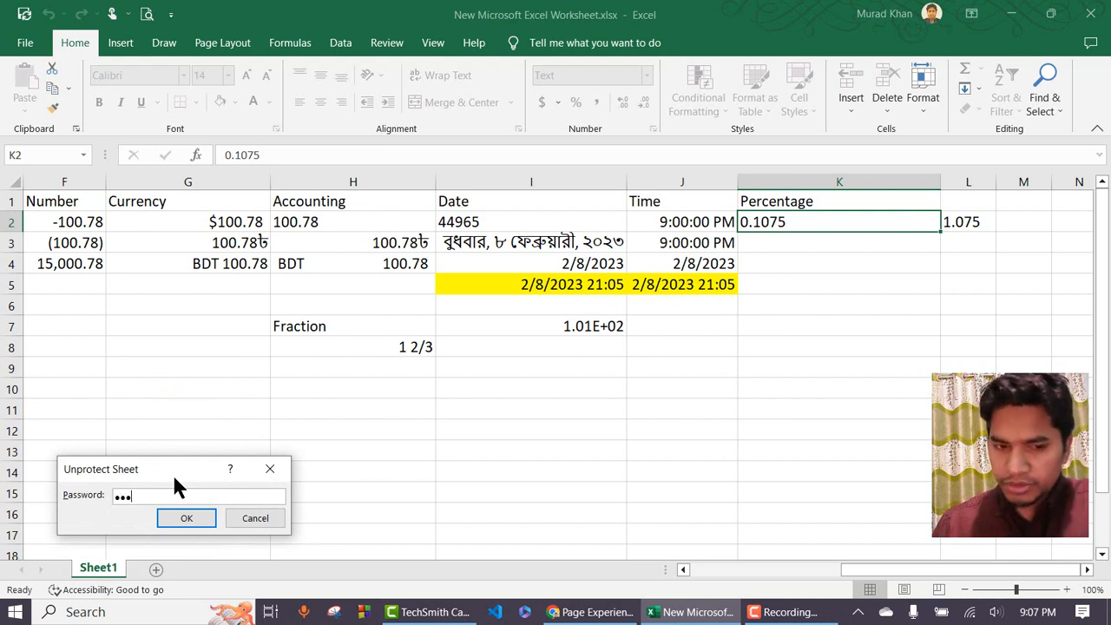
click(195, 515)
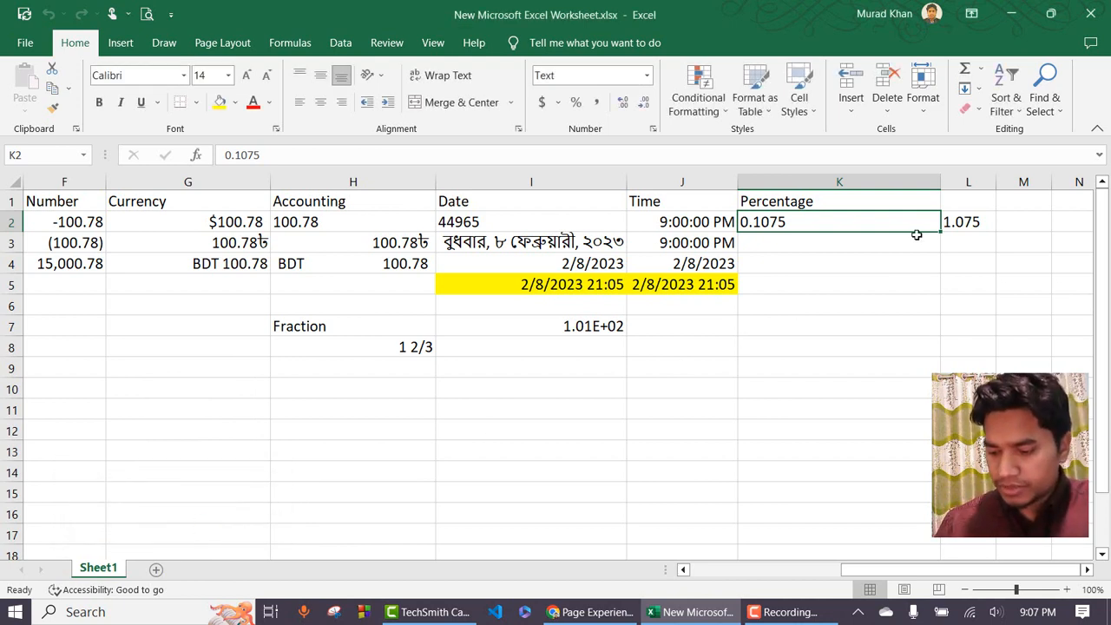
Enter 45.85 as the Percentage value in K2, making L2 read 458.5.
text(45.85)
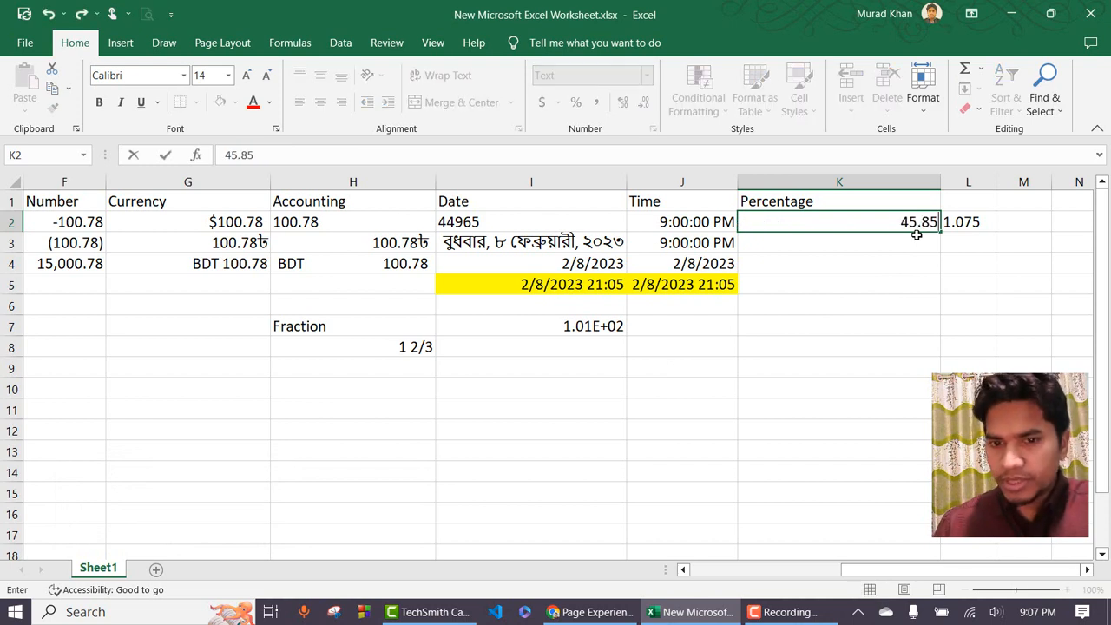
key(Return)
click(916, 223)
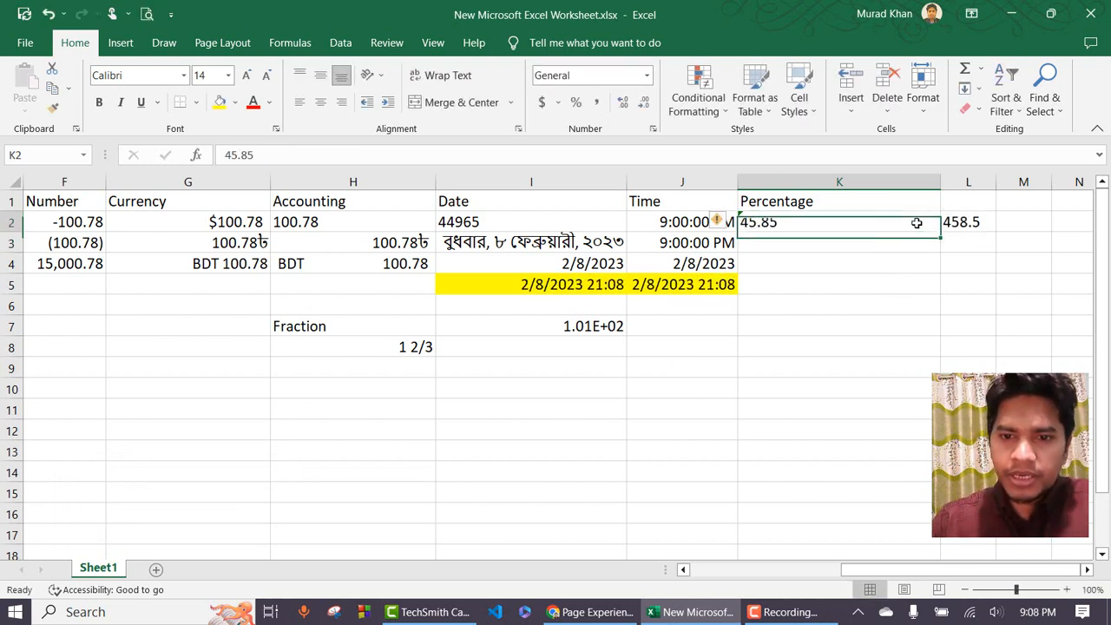